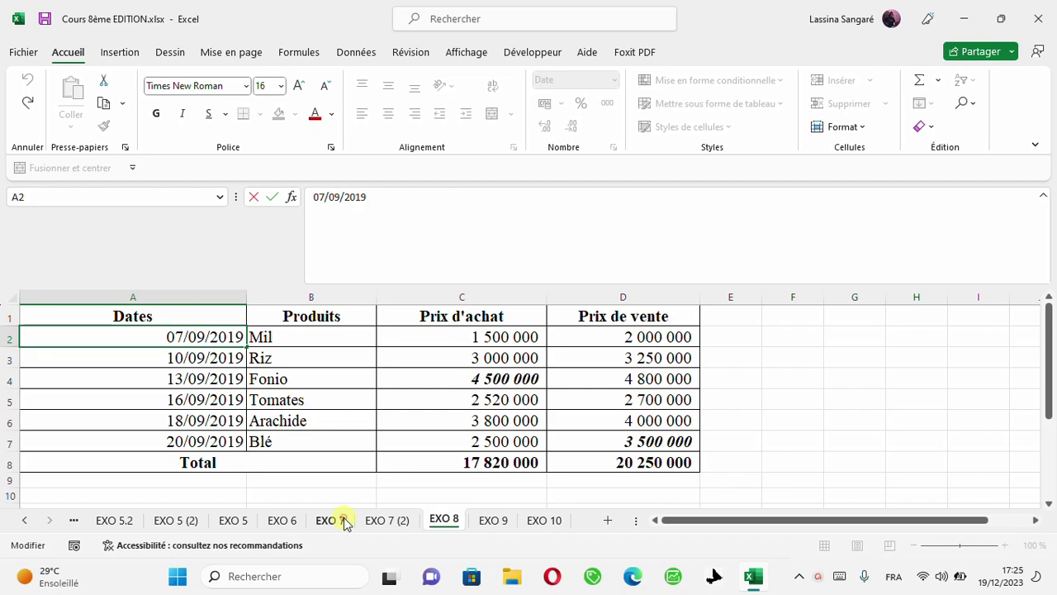
# Step: Clear the filter on the M.A column of the EXO 7 (2) sheet so all students are listed
pyautogui.click(385, 522)
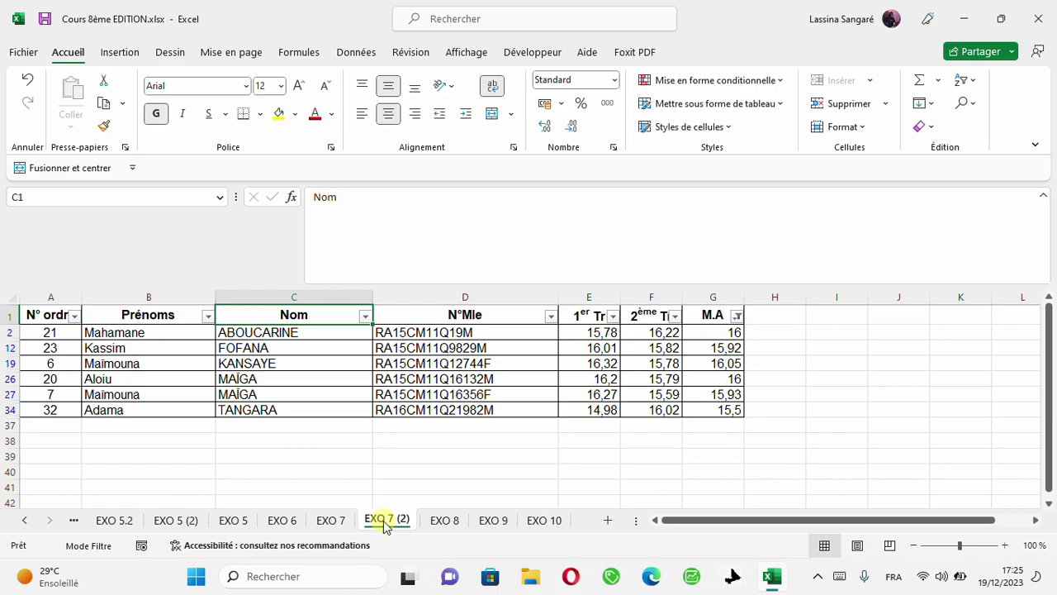
pyautogui.click(334, 348)
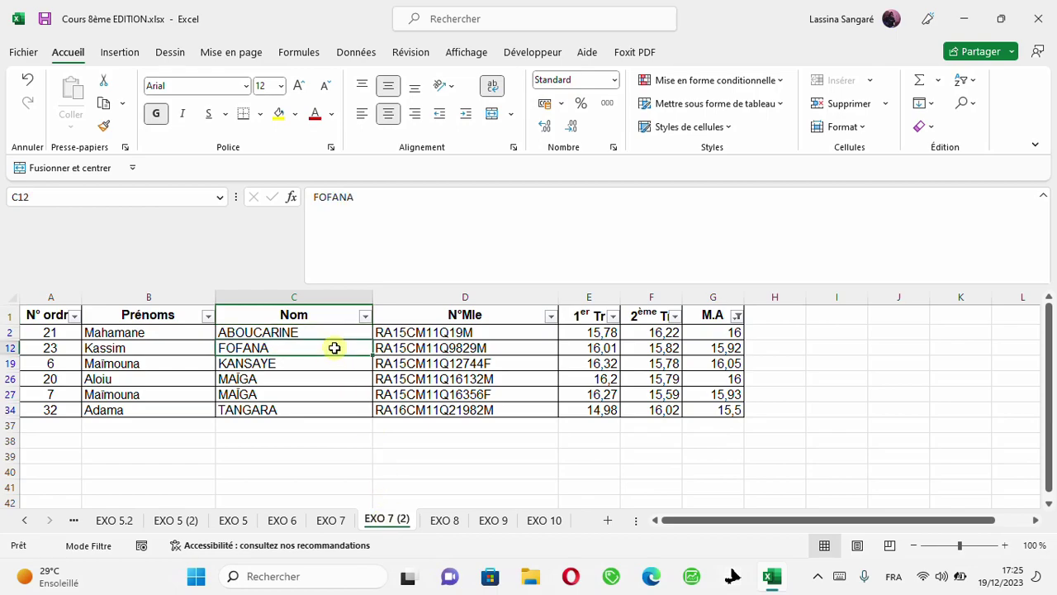
pyautogui.click(737, 316)
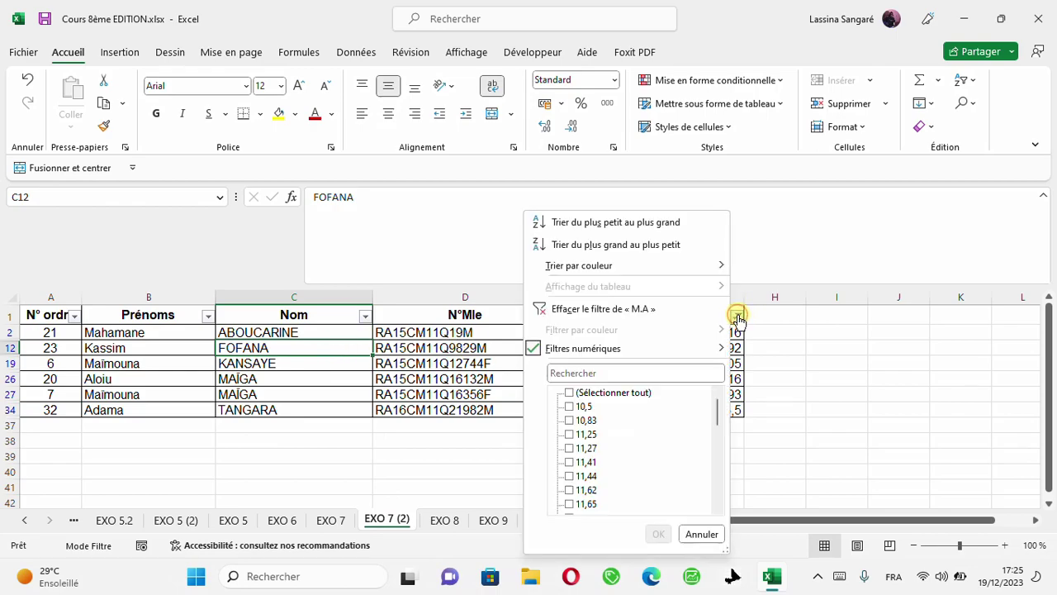
pyautogui.click(571, 395)
pyautogui.click(571, 396)
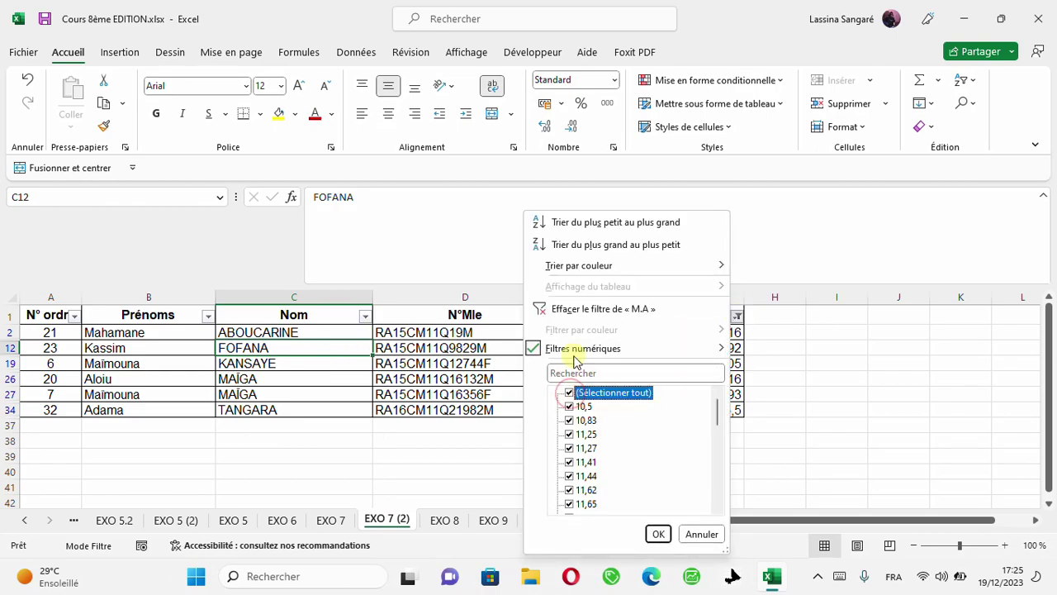
pyautogui.click(582, 310)
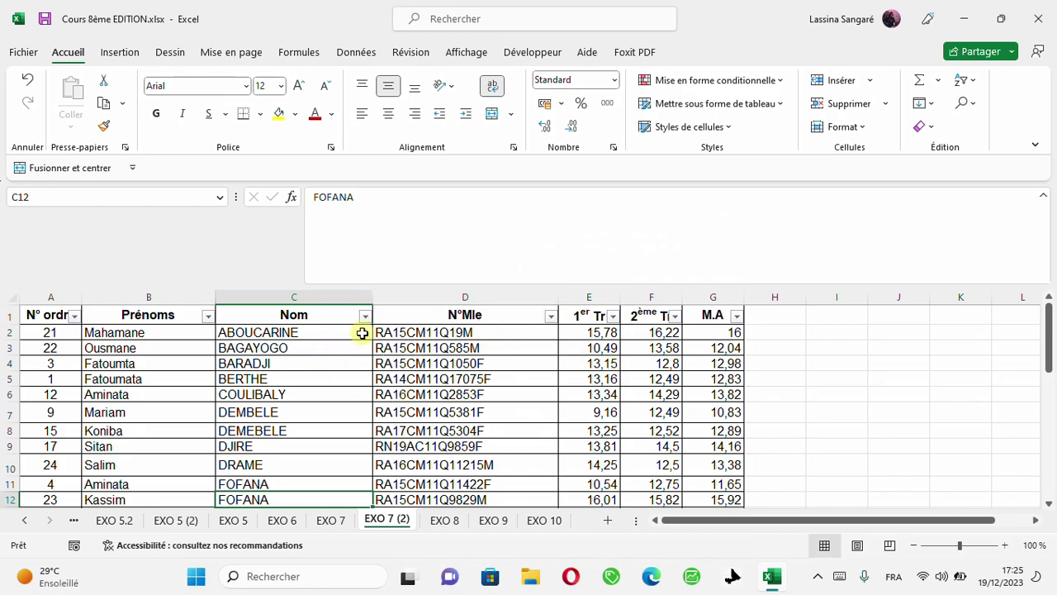
# Step: Turn off filtering for the student table, removing the filter arrows from its header row
pyautogui.click(533, 410)
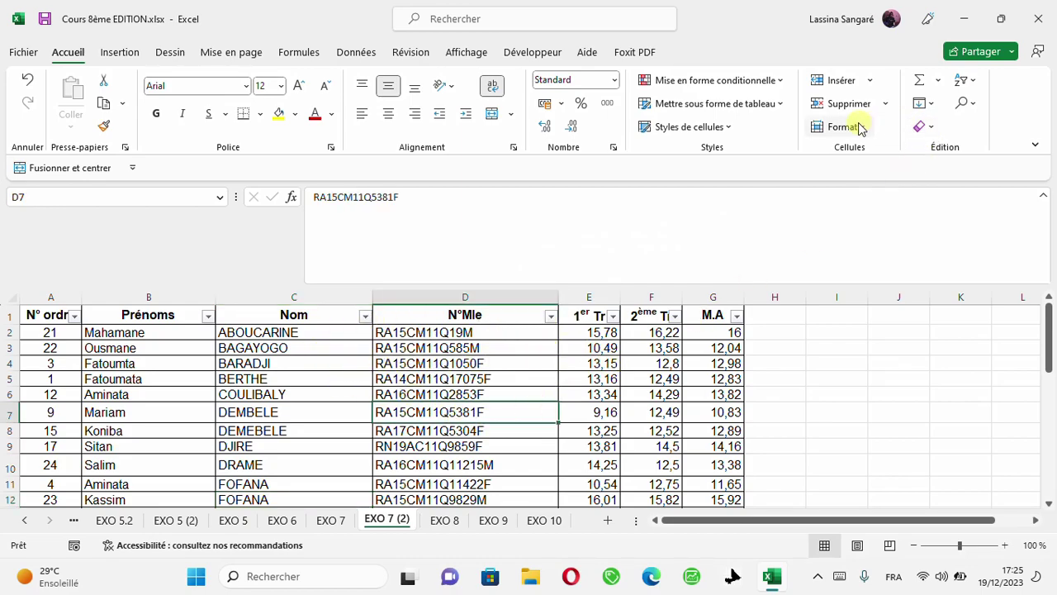
pyautogui.click(973, 81)
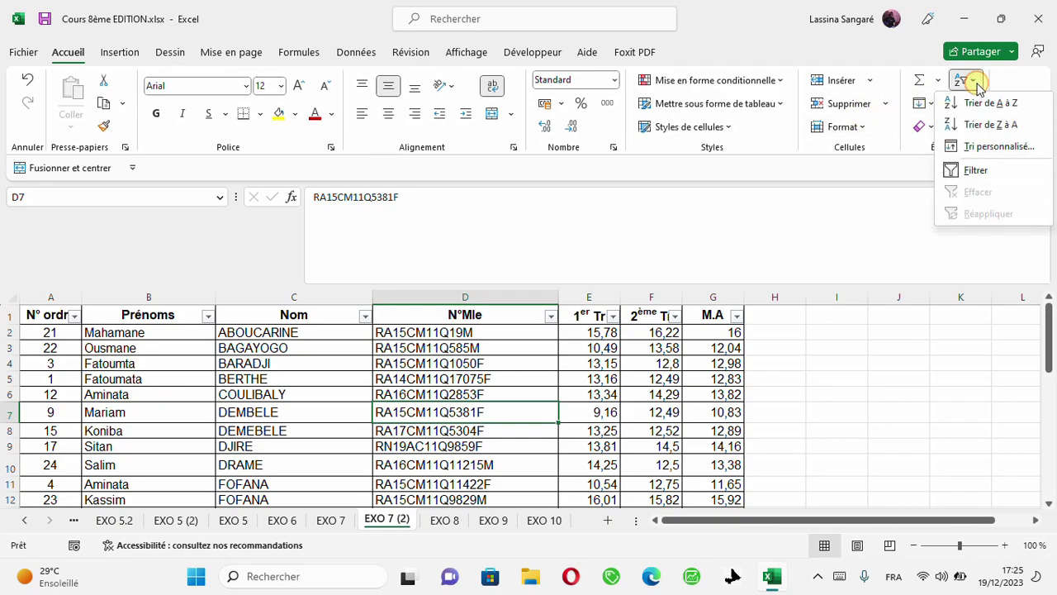
pyautogui.click(958, 173)
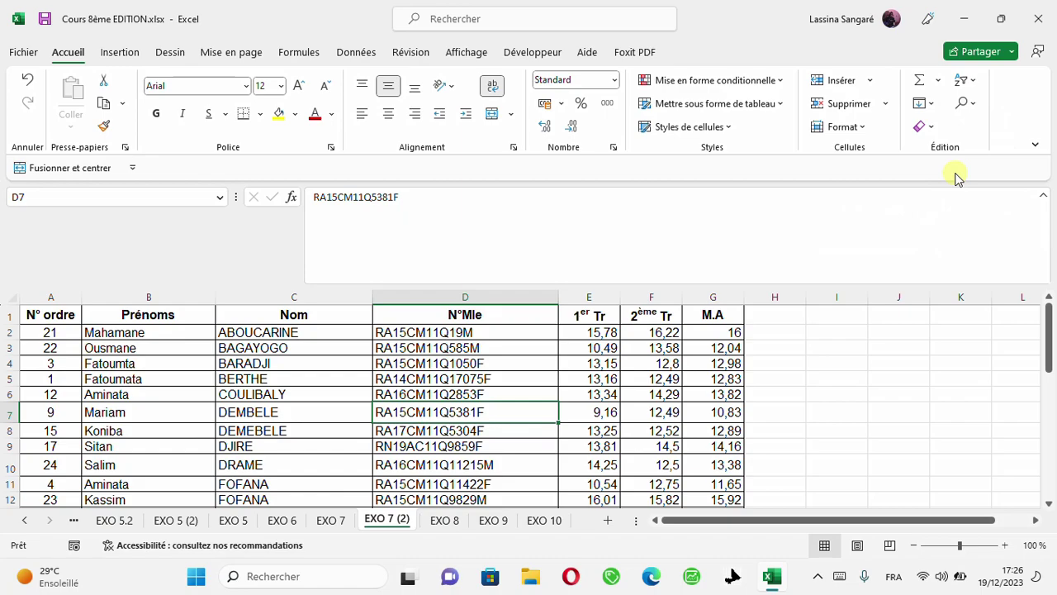
# Step: On the EXO 8 sheet, inspect the sum formulas behind the Prix d'achat and Prix de vente totals
pyautogui.click(444, 520)
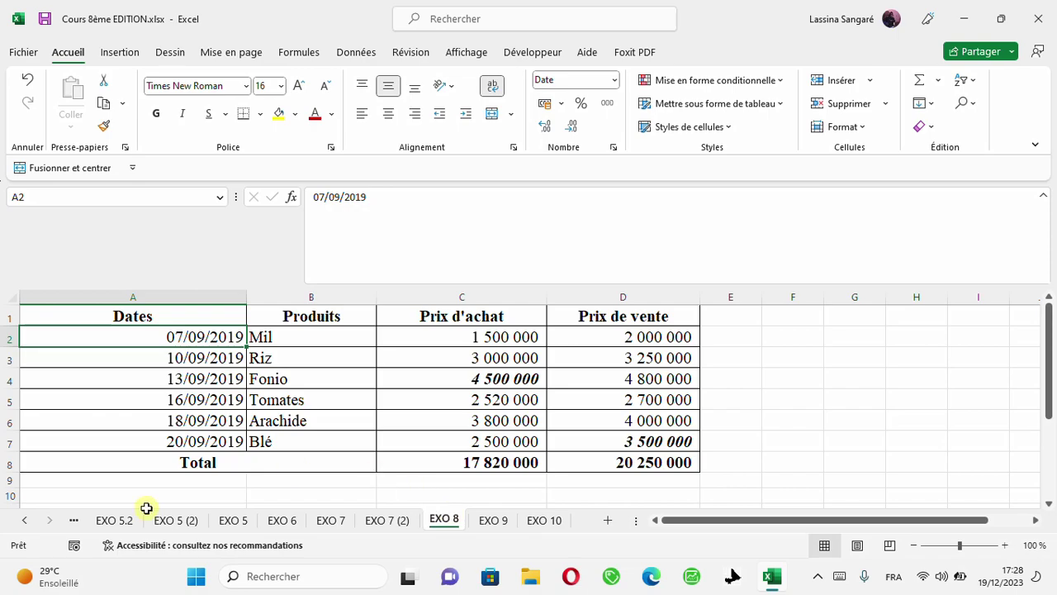
pyautogui.click(403, 460)
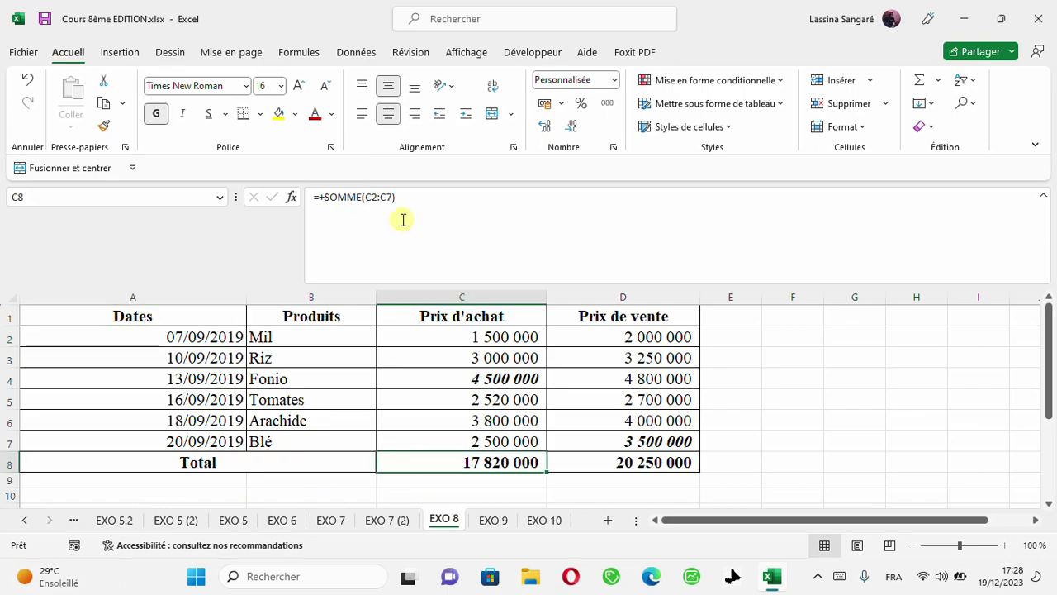
pyautogui.click(433, 195)
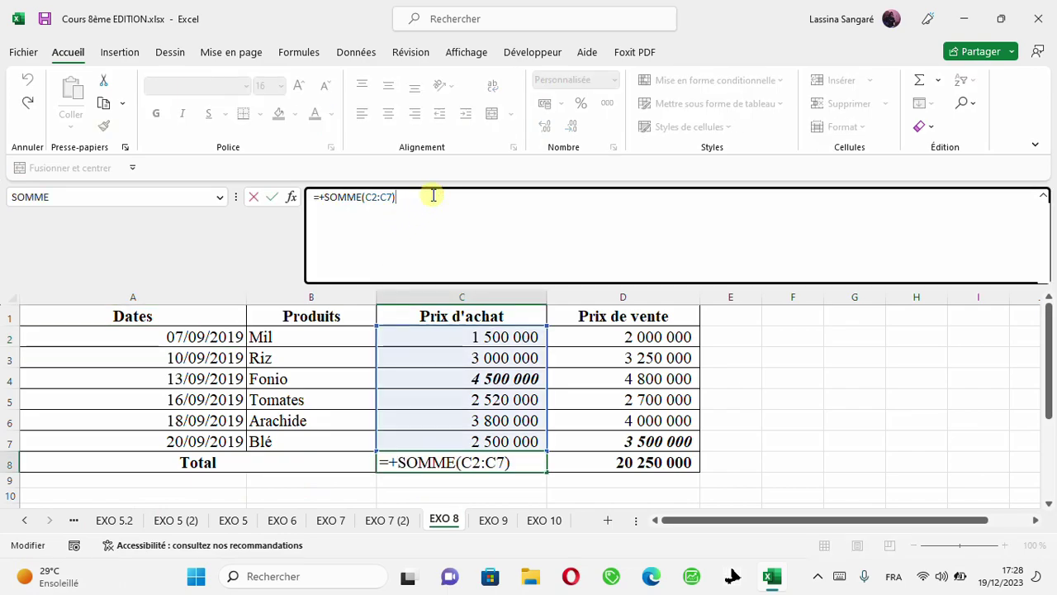
pyautogui.press('Return')
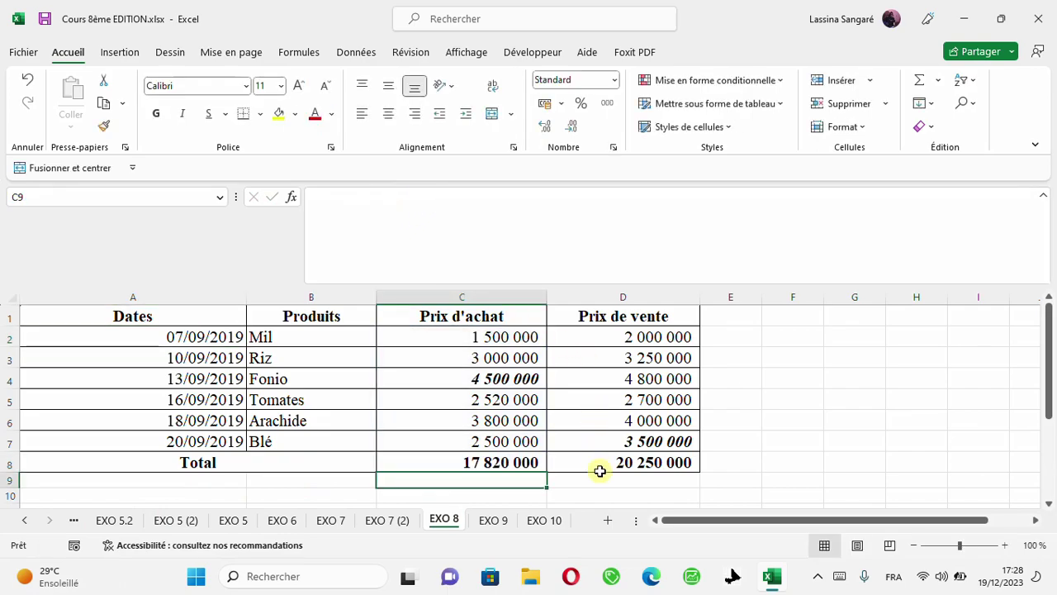
pyautogui.click(600, 471)
pyautogui.click(446, 206)
pyautogui.press('Return')
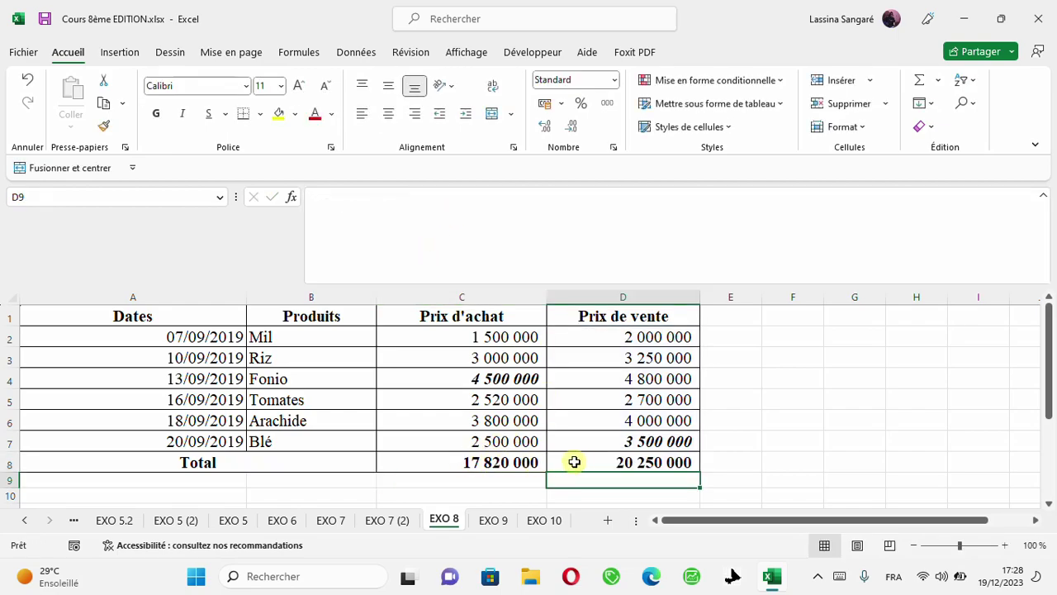
# Step: Run Goal Seek (Valeur cible) on the Prix d'achat total in C8, targeting 15000000 by changing Fonio's price in C4, and keep the solution
pyautogui.click(465, 462)
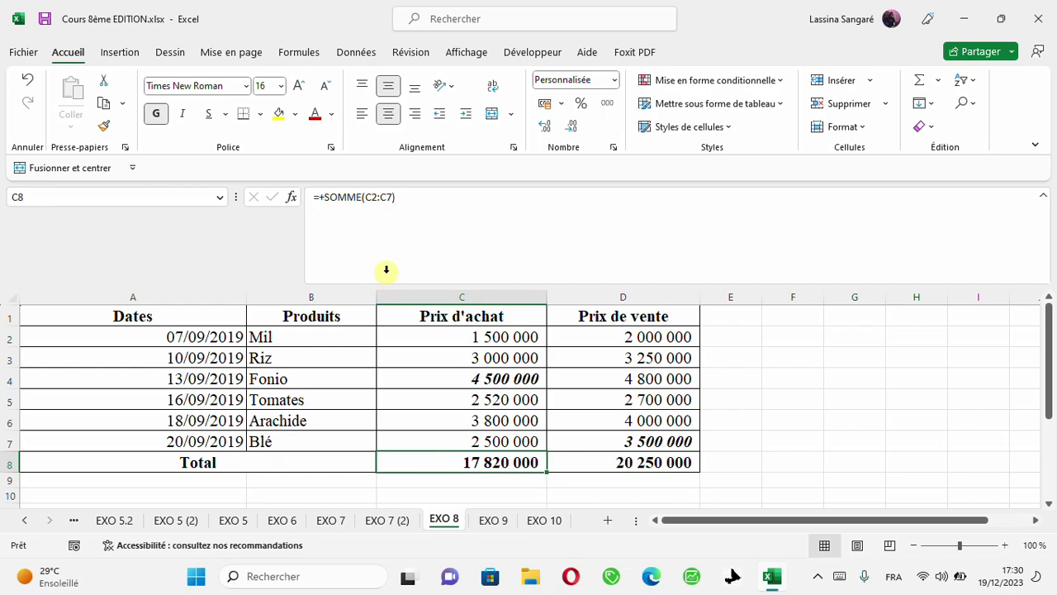
pyautogui.click(357, 53)
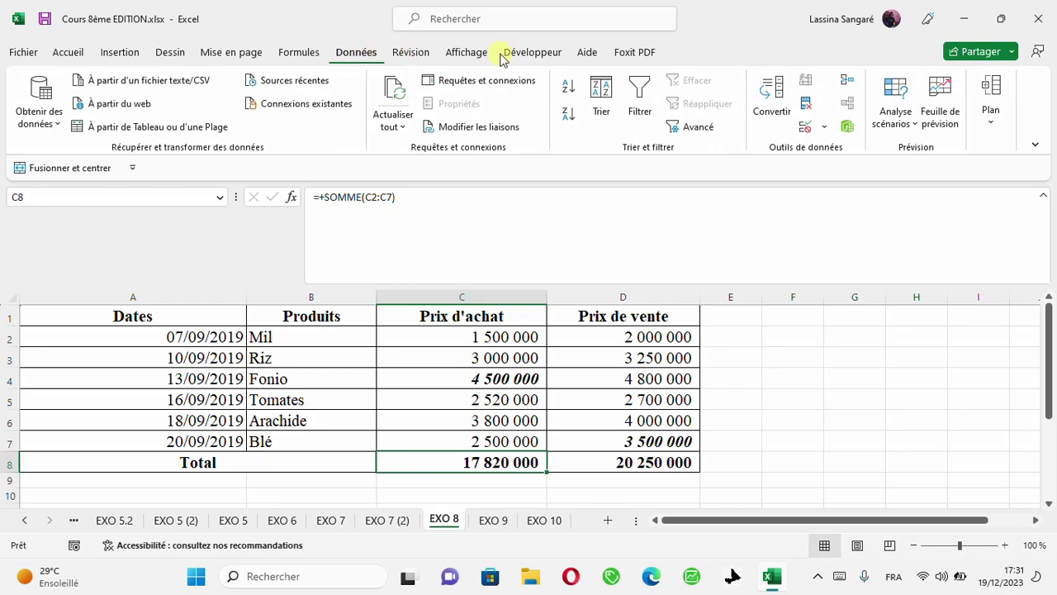
pyautogui.click(918, 122)
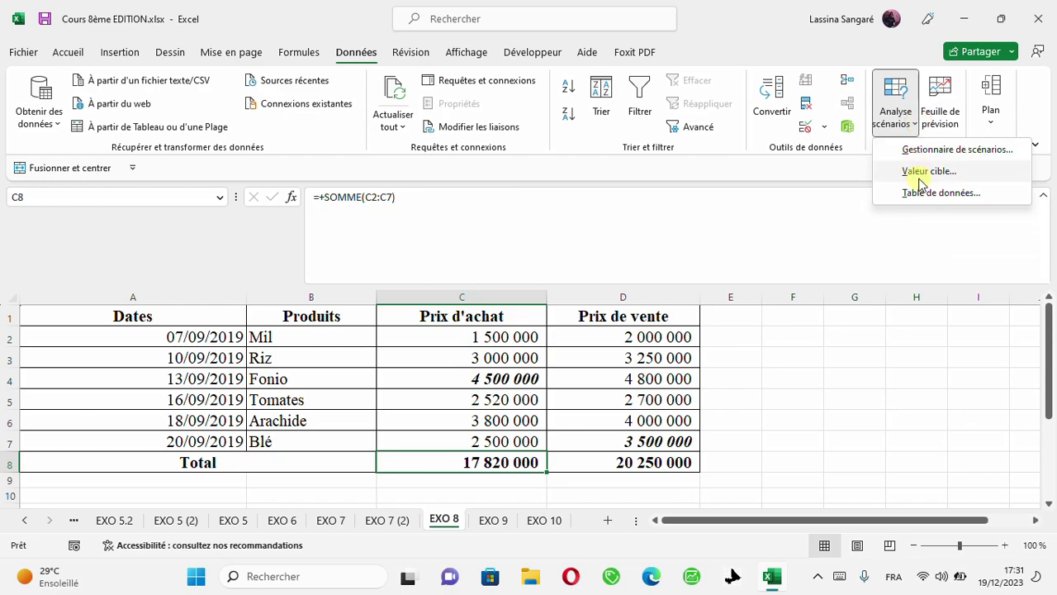
pyautogui.click(919, 172)
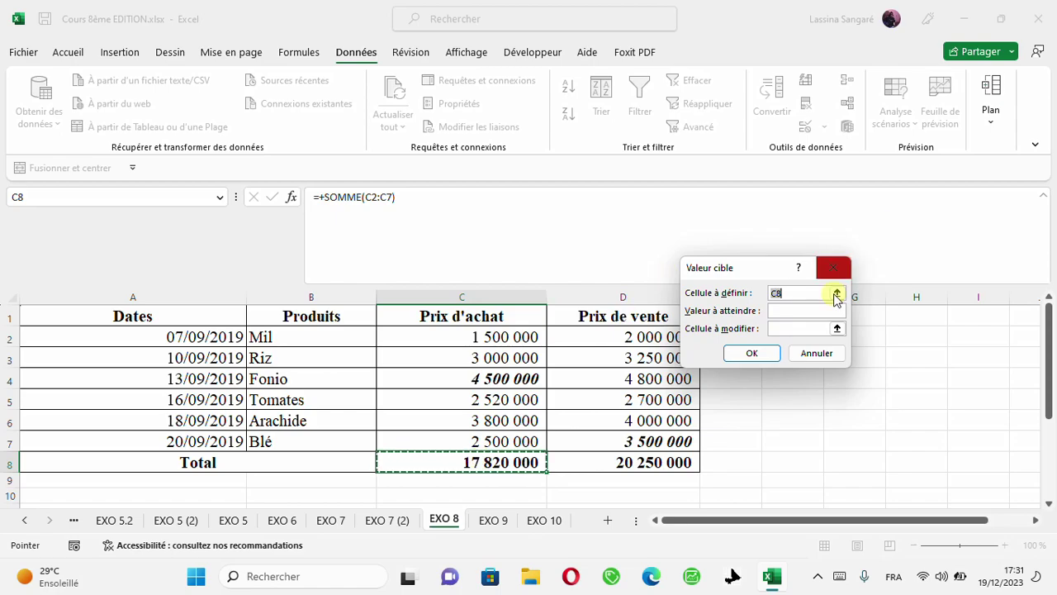
pyautogui.click(788, 313)
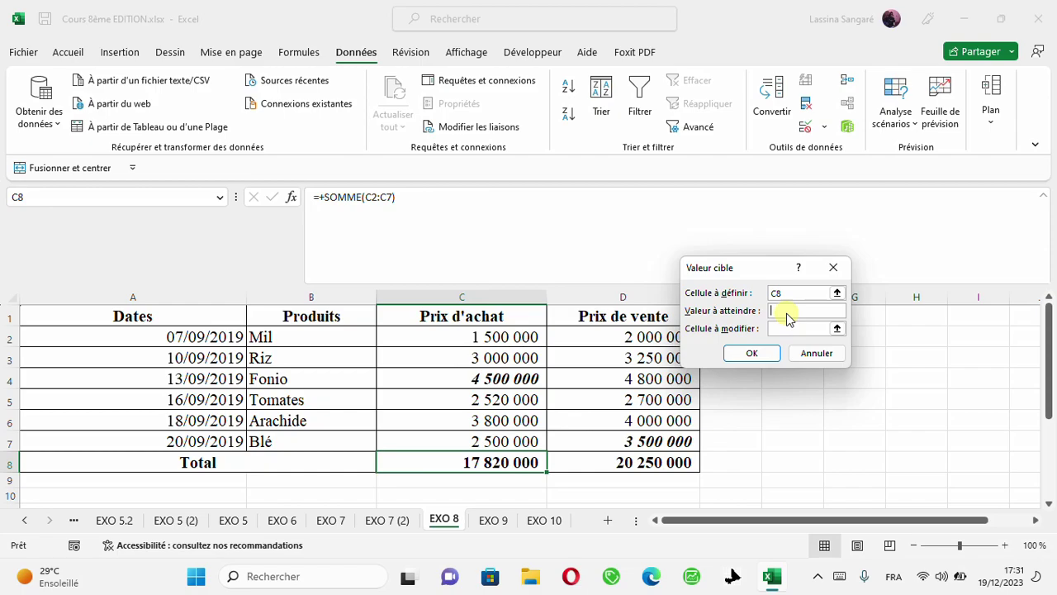
pyautogui.write('15000000')
pyautogui.click(784, 328)
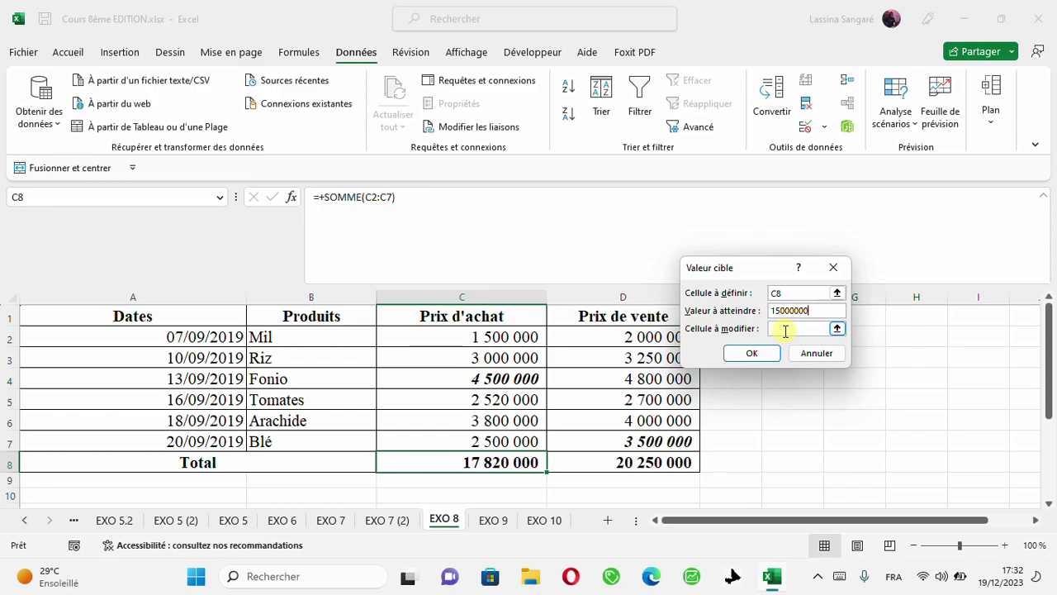
pyautogui.click(784, 330)
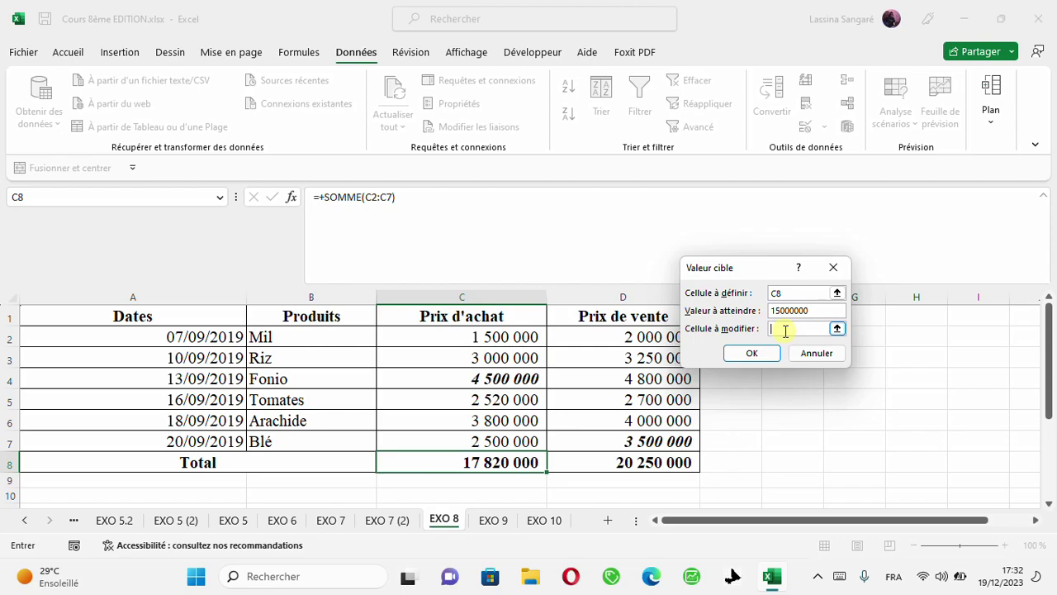
pyautogui.click(483, 377)
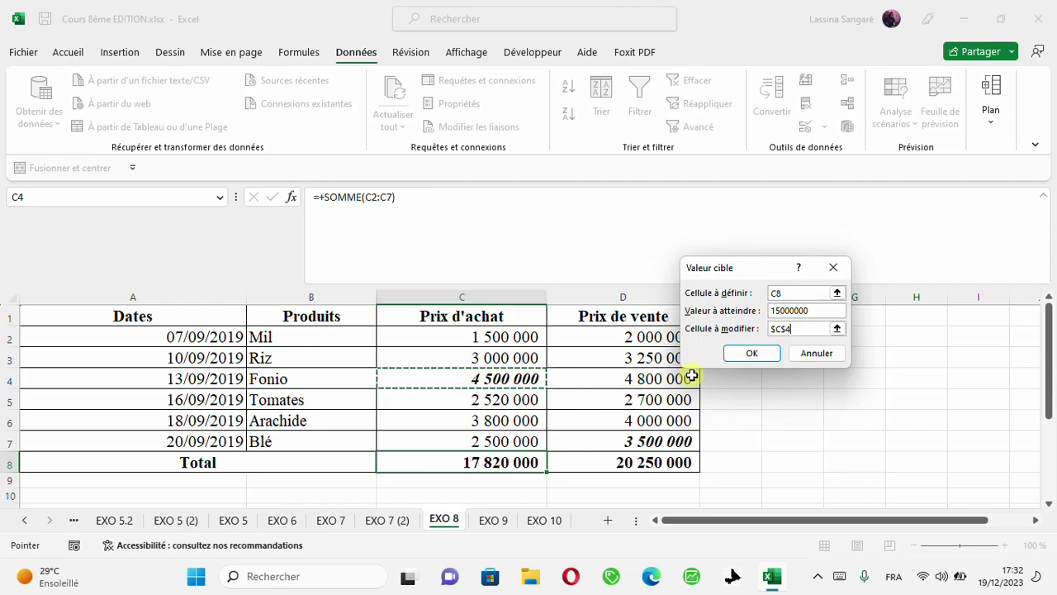
pyautogui.click(752, 354)
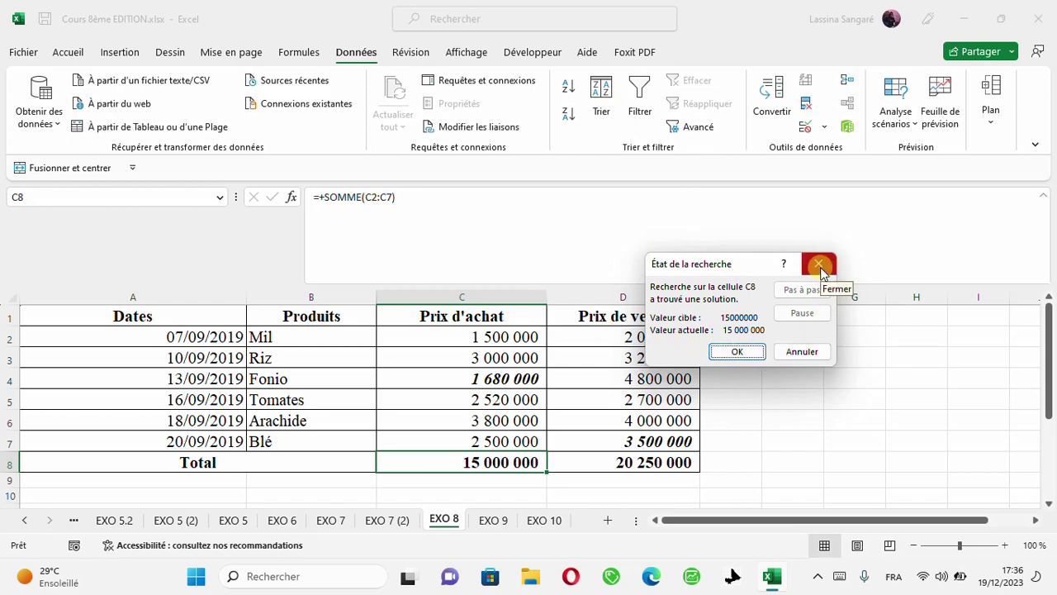
pyautogui.click(737, 352)
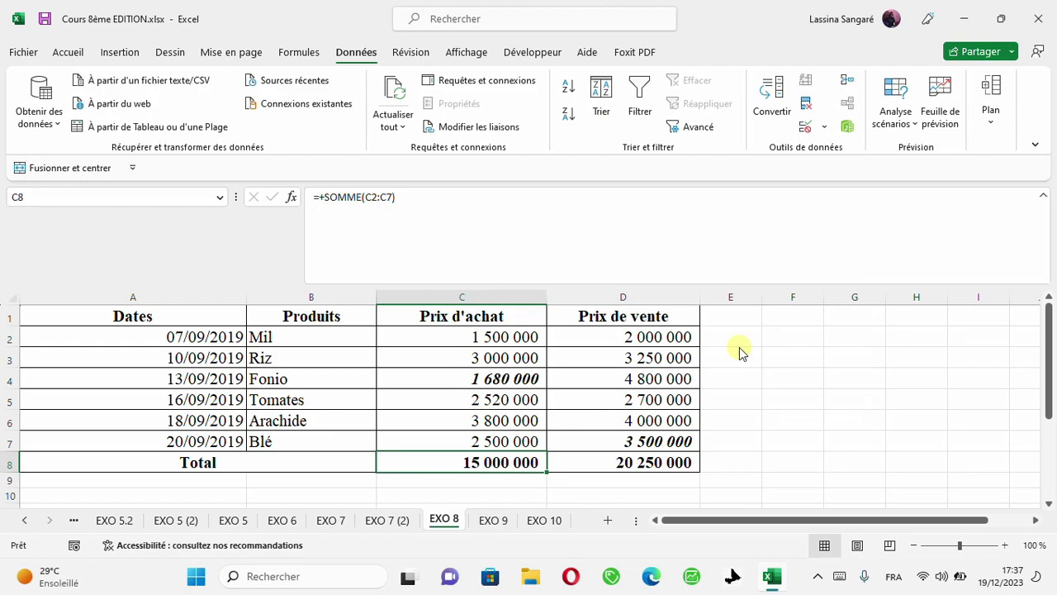
# Step: Run Goal Seek (Valeur cible) on the Prix de vente total in D8, targeting 20000000 by changing Blé's price in D7, and keep the solution
pyautogui.click(662, 460)
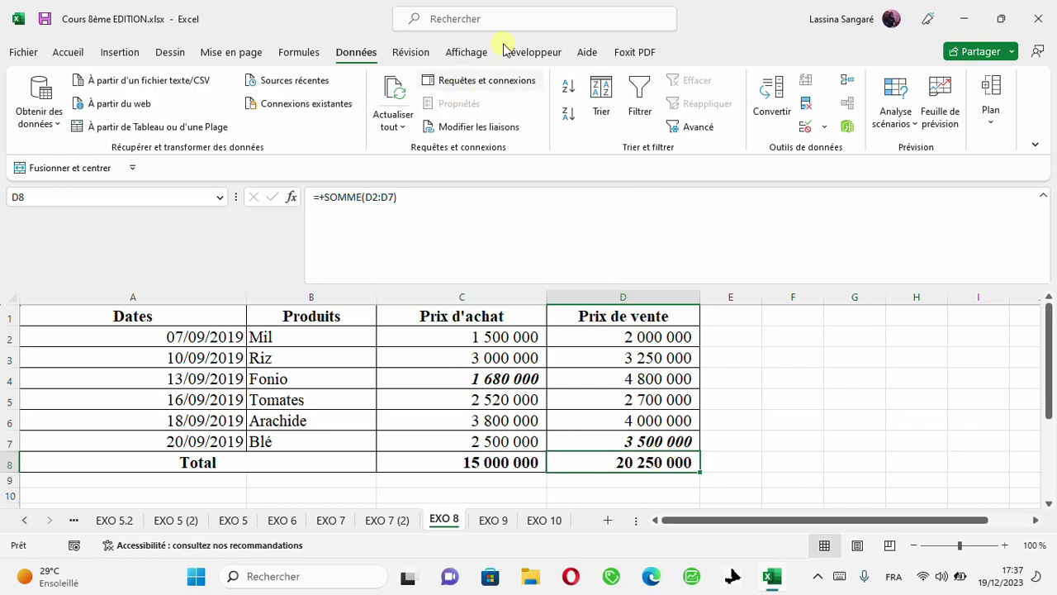
pyautogui.click(912, 125)
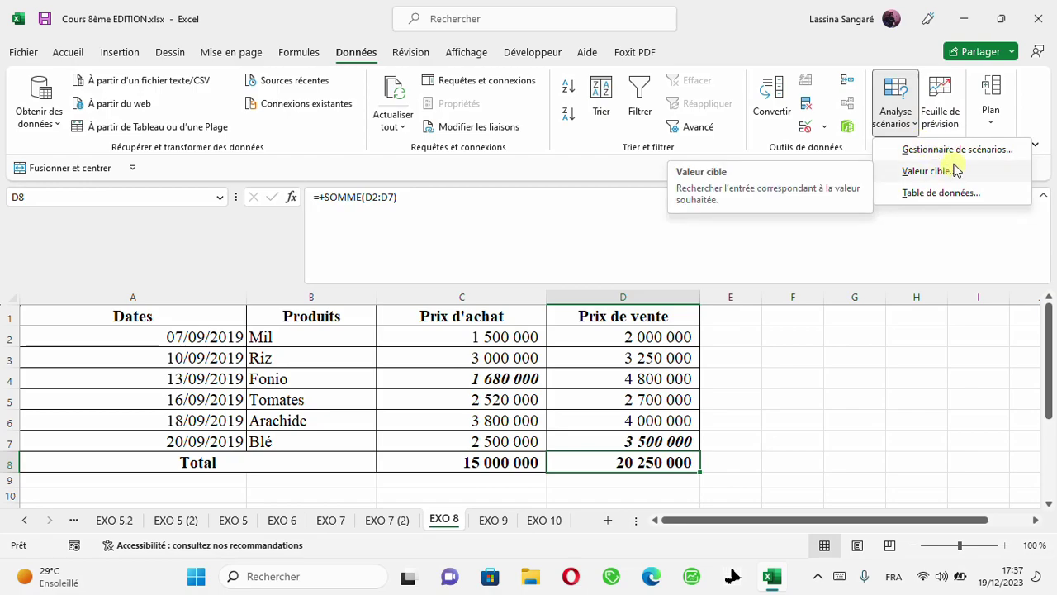
pyautogui.click(925, 171)
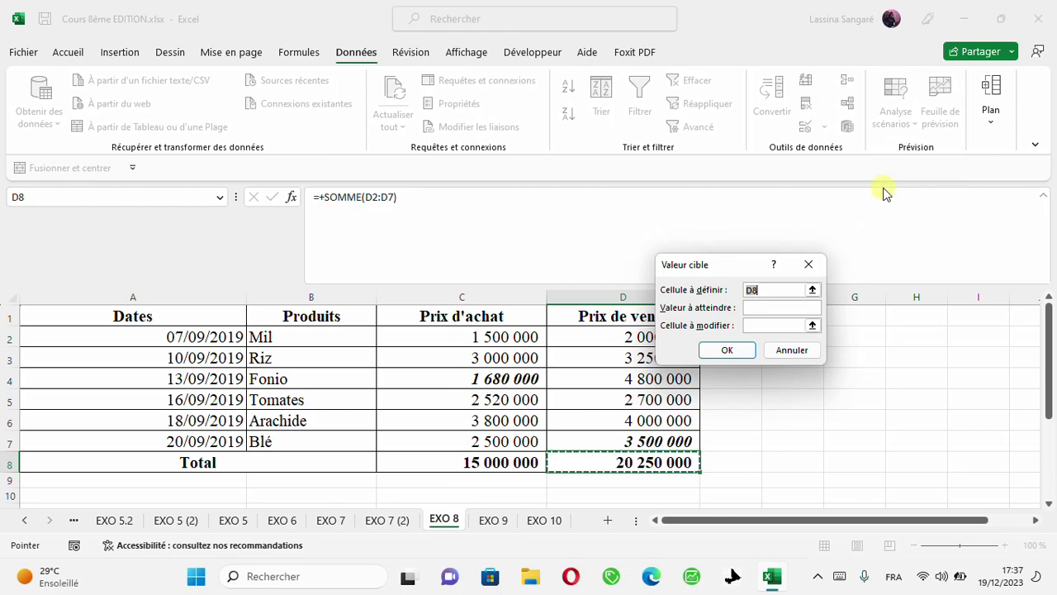
pyautogui.click(765, 307)
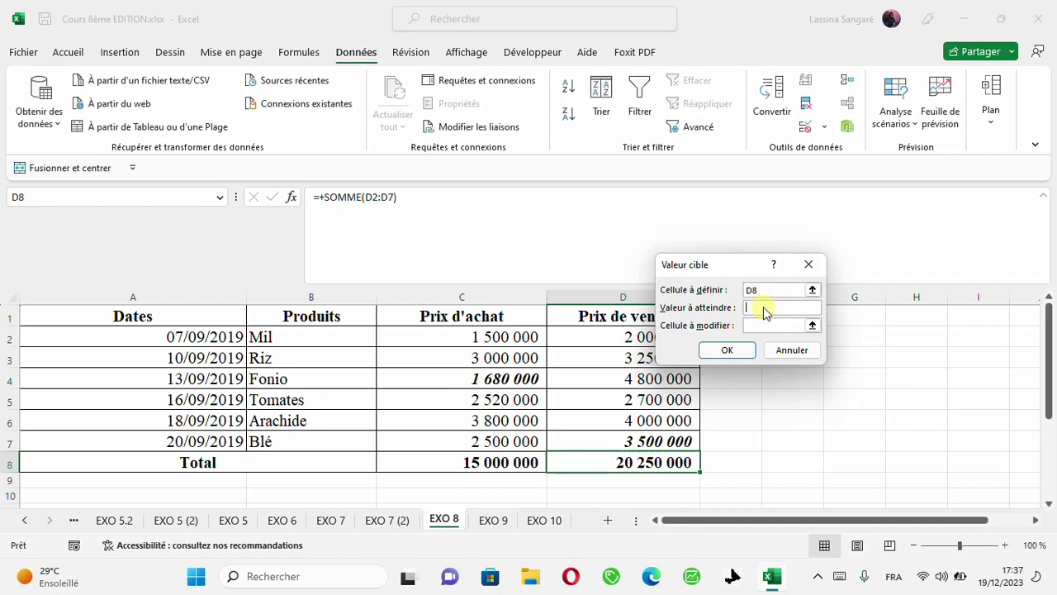
pyautogui.write('20000000')
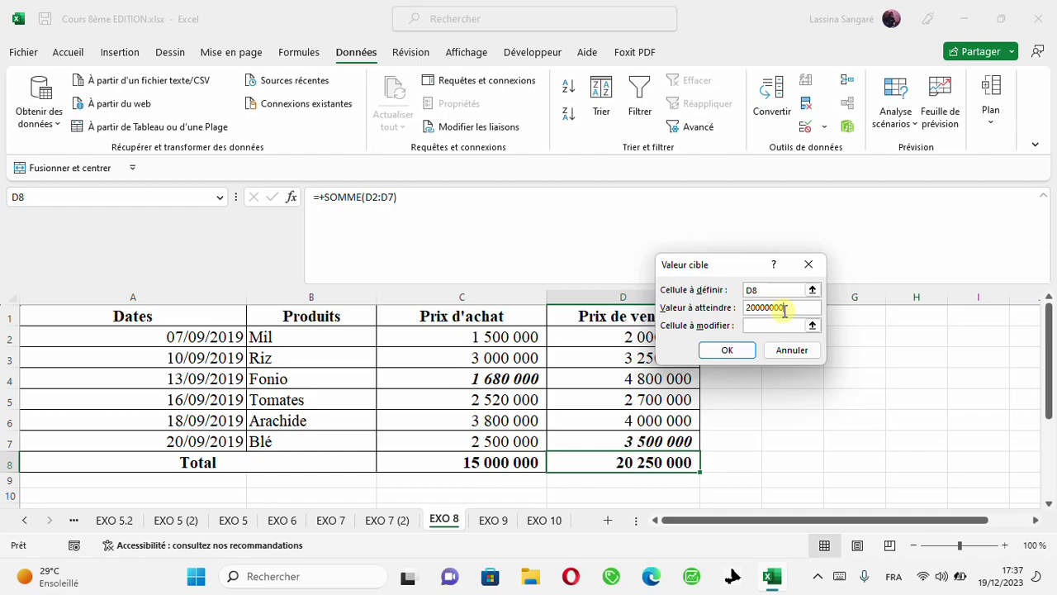
pyautogui.press('Tab')
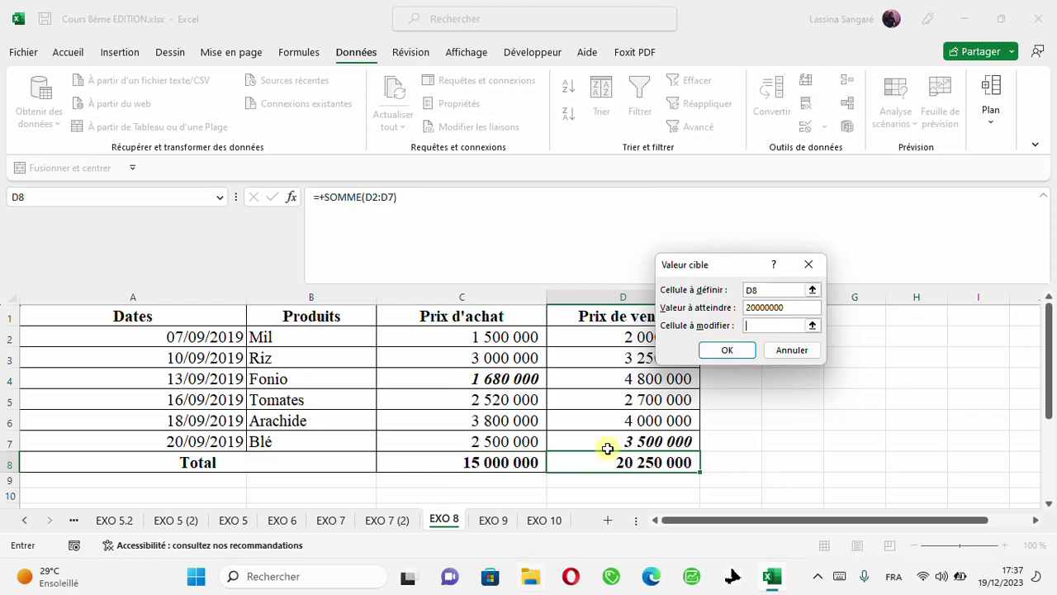
pyautogui.click(648, 443)
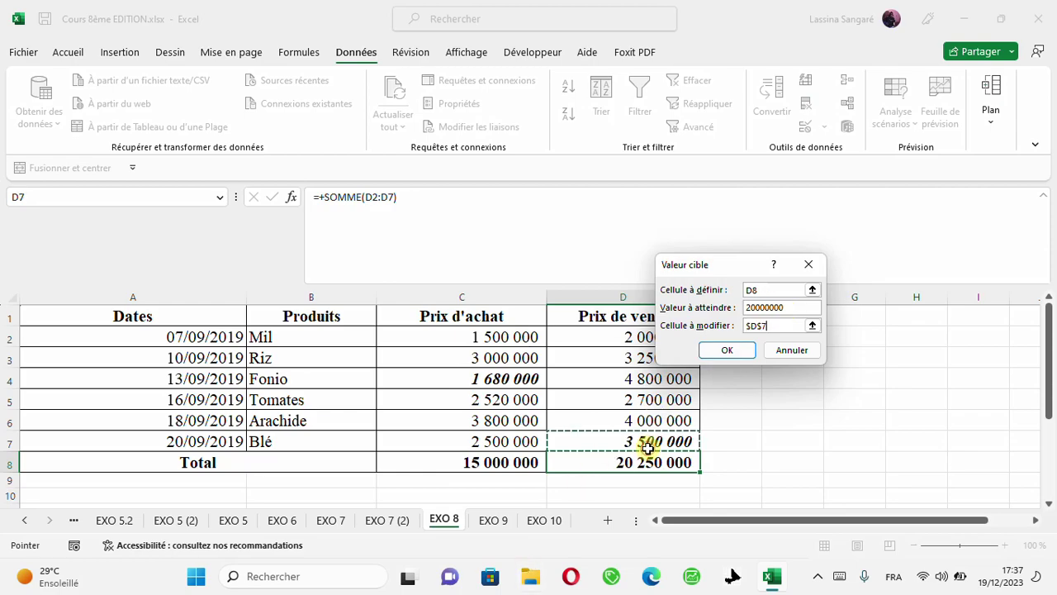
pyautogui.click(728, 351)
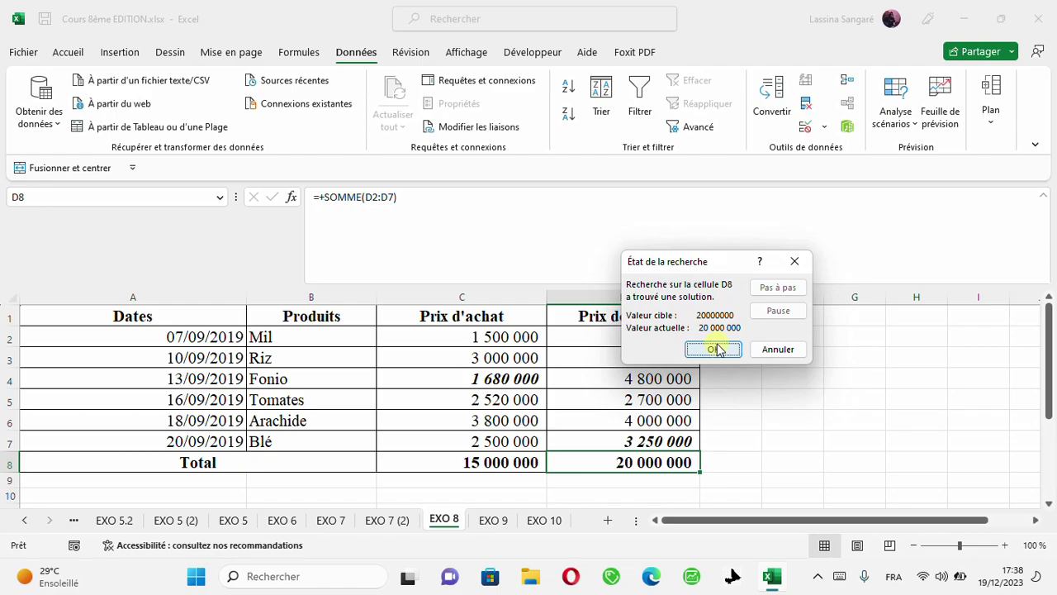
pyautogui.click(715, 348)
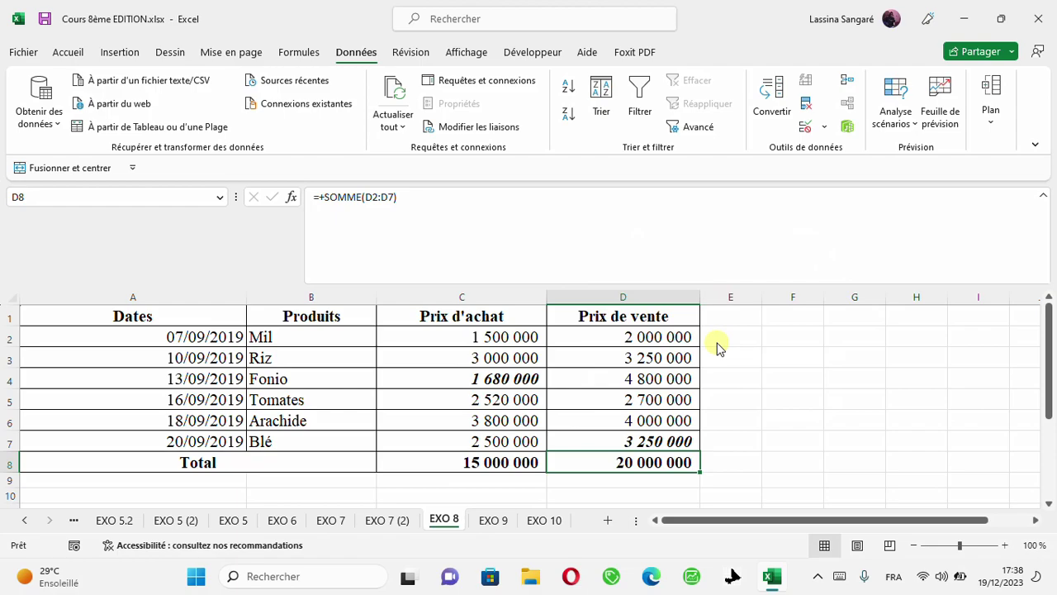
pyautogui.click(717, 342)
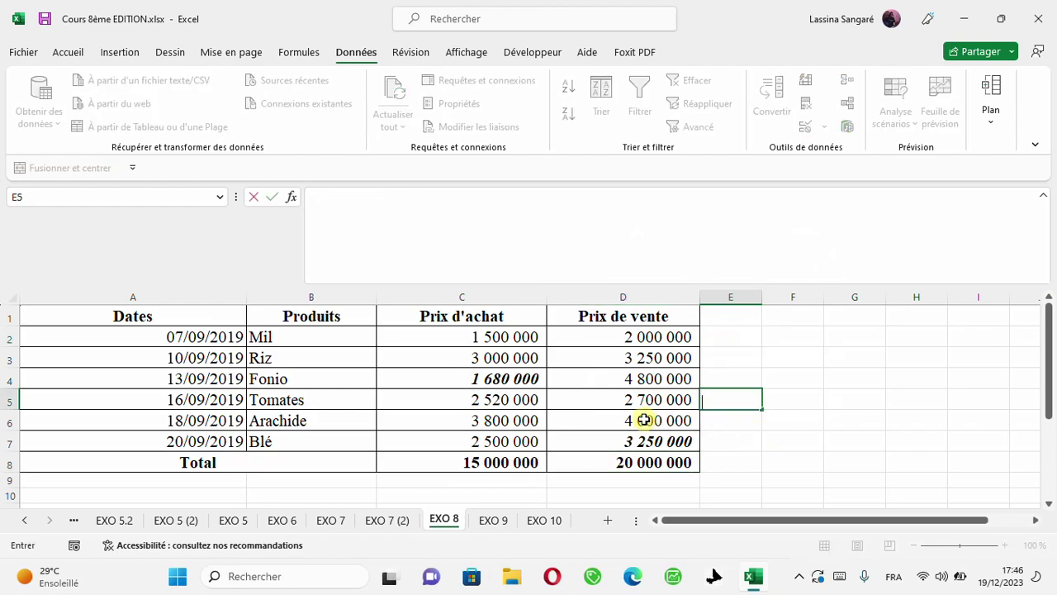
pyautogui.click(644, 420)
pyautogui.click(485, 465)
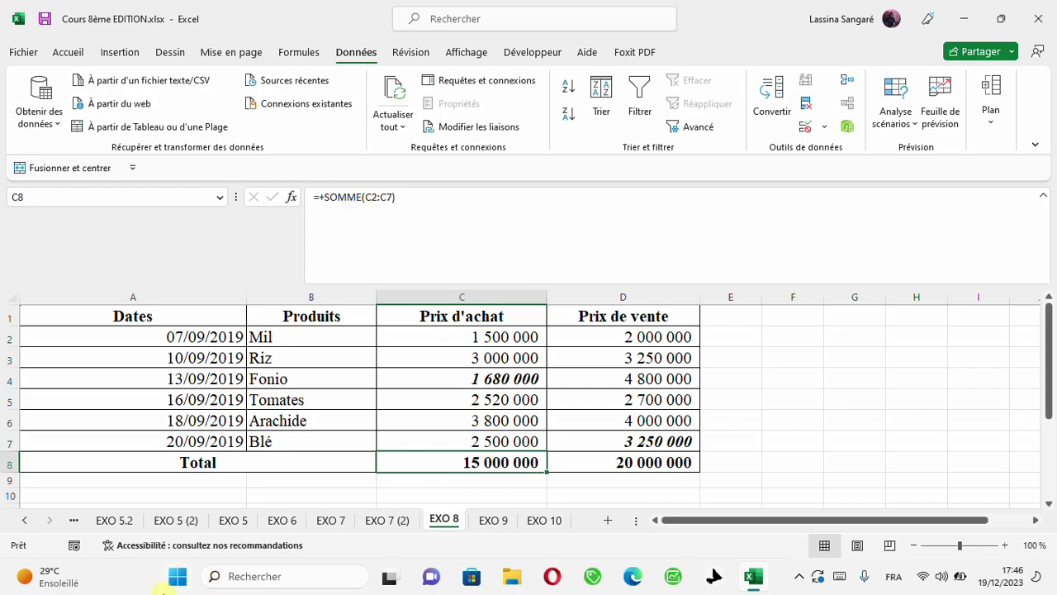
# Step: Switch to the EXO 9 sheet with the projects and their expiration dates
pyautogui.click(492, 520)
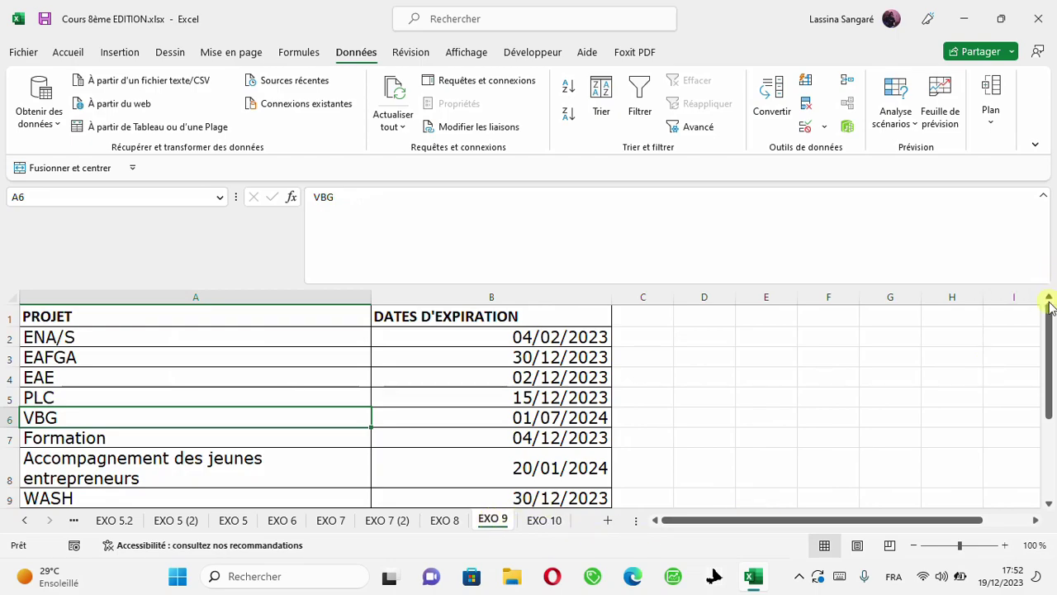
# Step: Select the expiration dates in B2:B10 and start a conditional formatting highlight rule of type Entre for them
pyautogui.moveTo(1047, 339); pyautogui.dragTo(1047, 380)
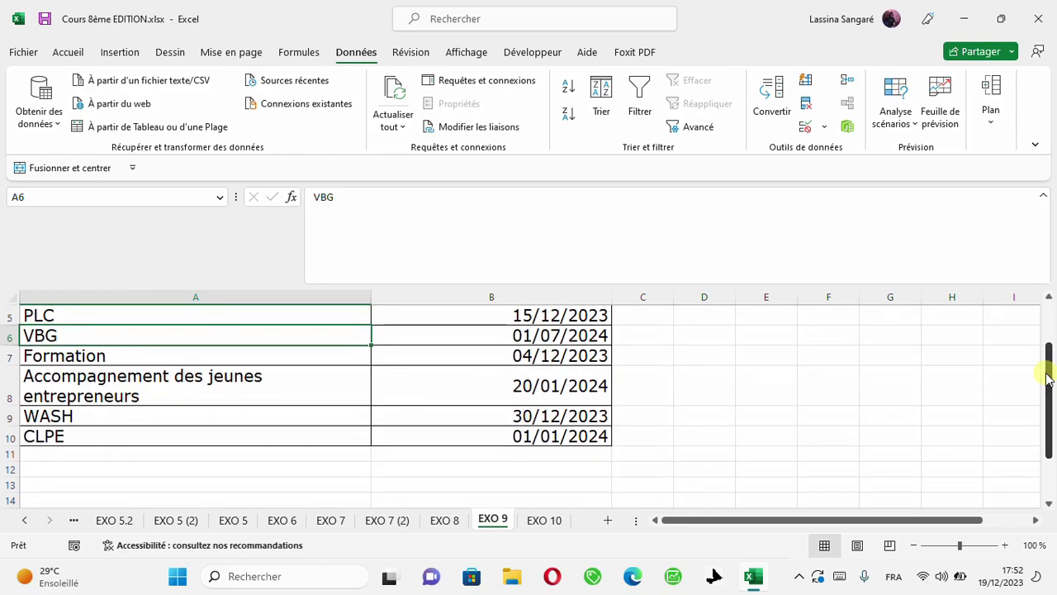
pyautogui.moveTo(1047, 379); pyautogui.dragTo(1049, 329)
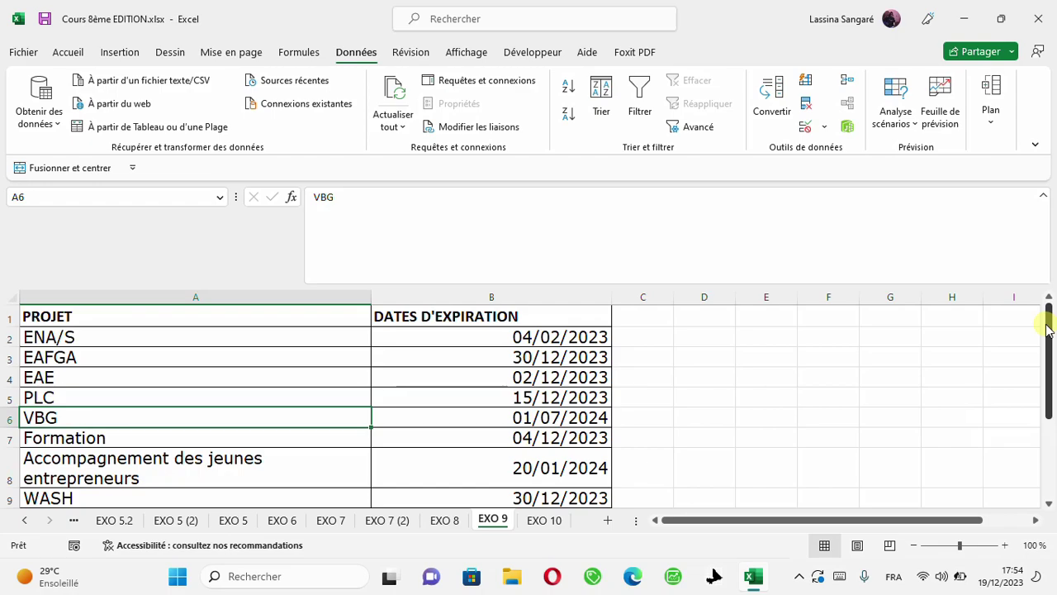
pyautogui.click(480, 336)
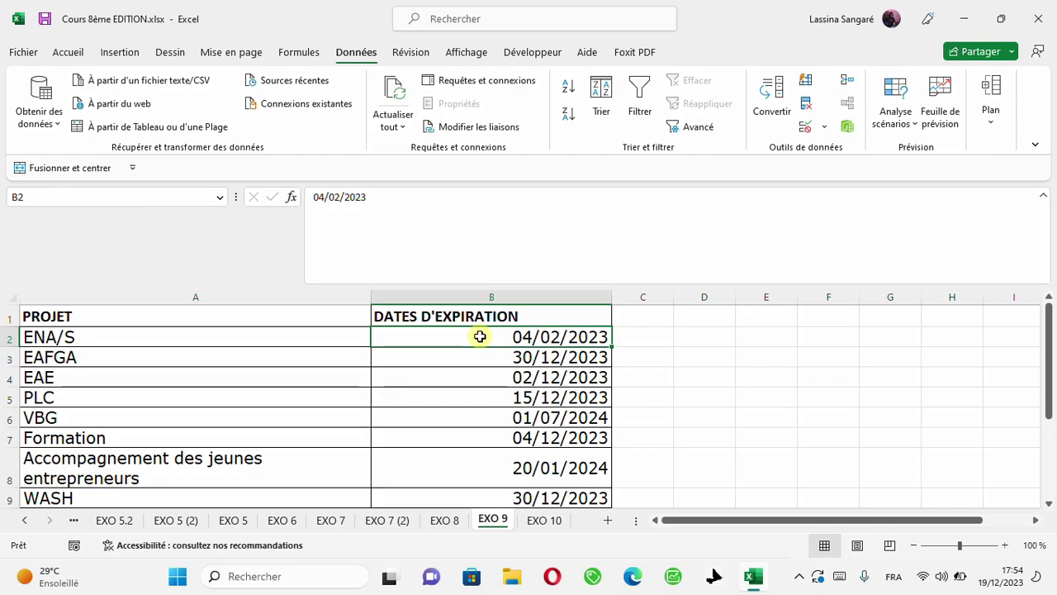
pyautogui.moveTo(480, 337); pyautogui.dragTo(490, 471)
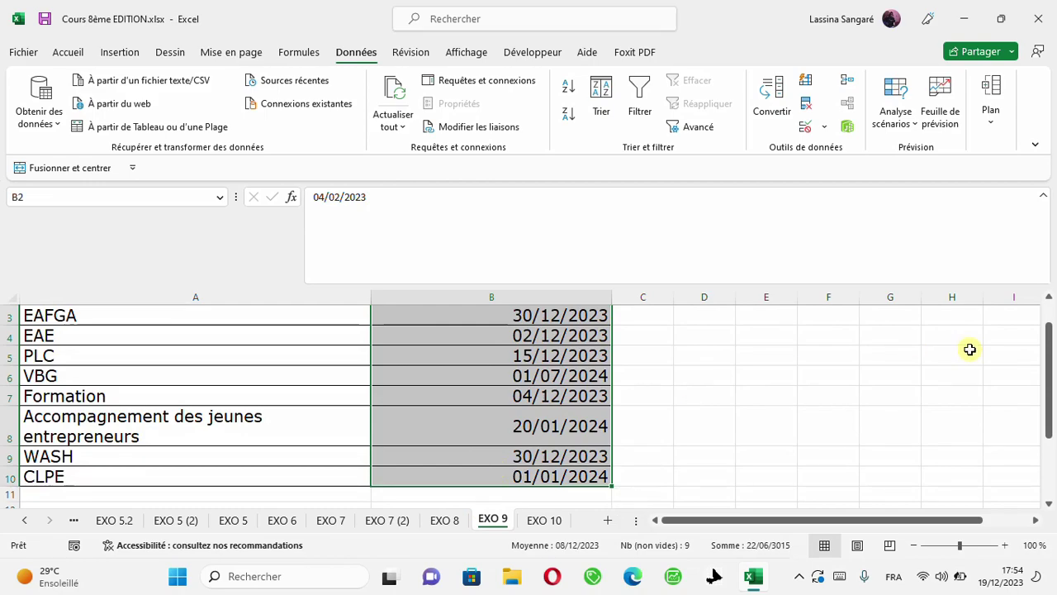
pyautogui.moveTo(1051, 389); pyautogui.dragTo(1049, 373)
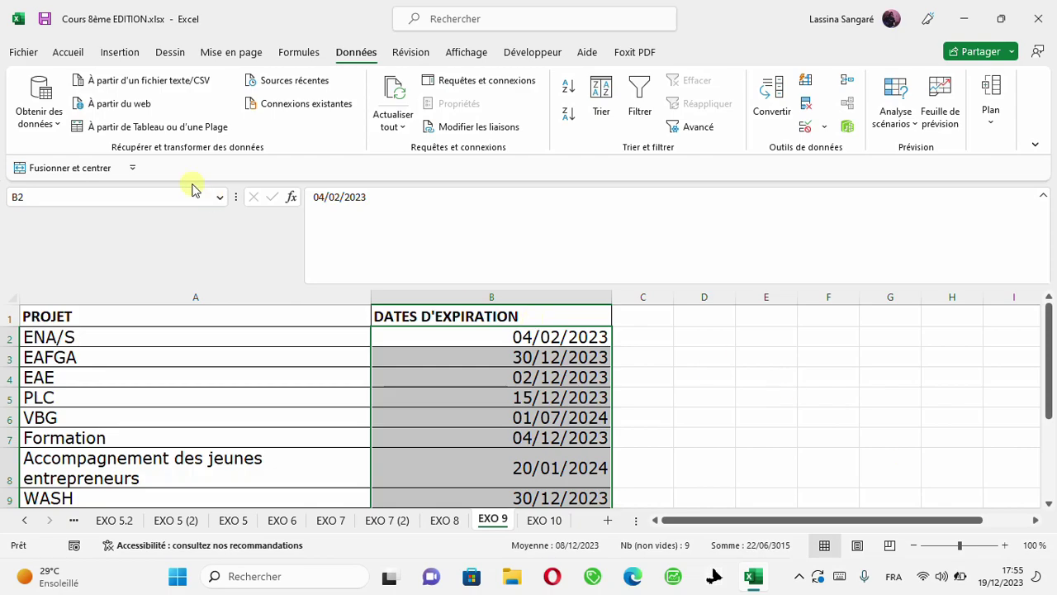
pyautogui.click(68, 53)
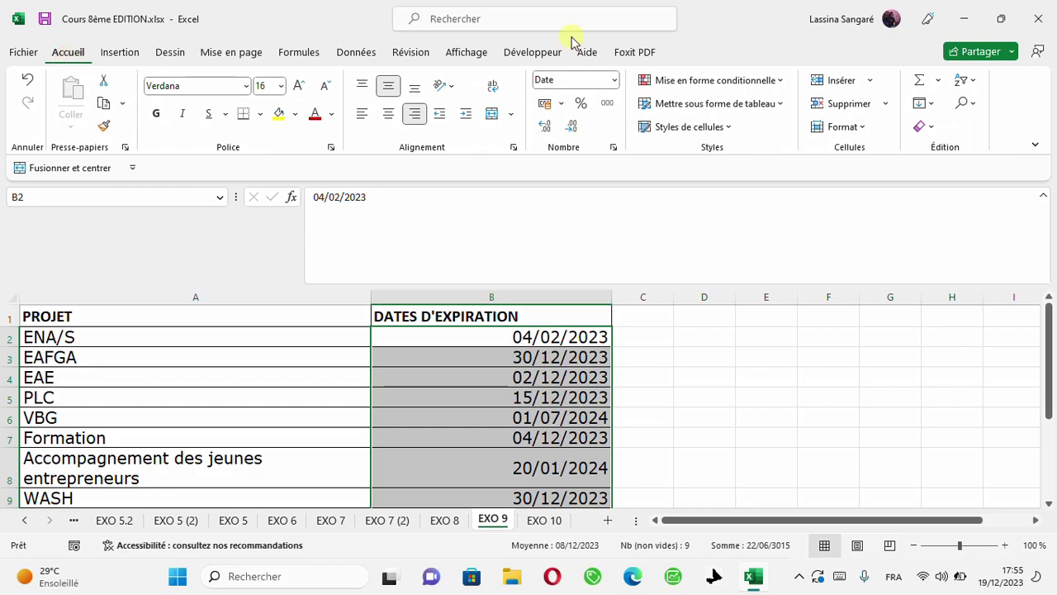
pyautogui.click(781, 80)
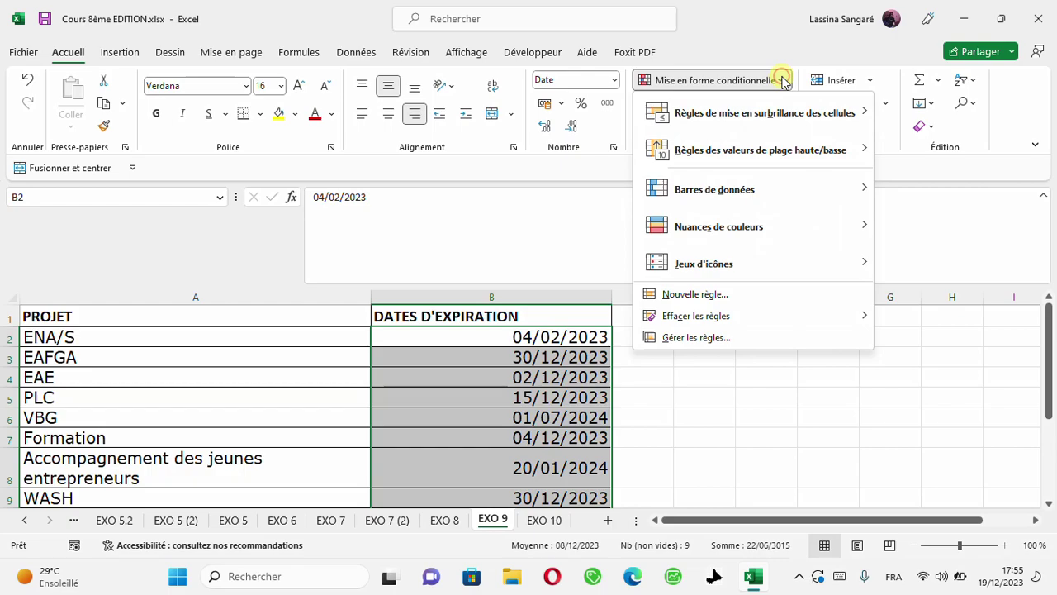
pyautogui.moveTo(851, 113)
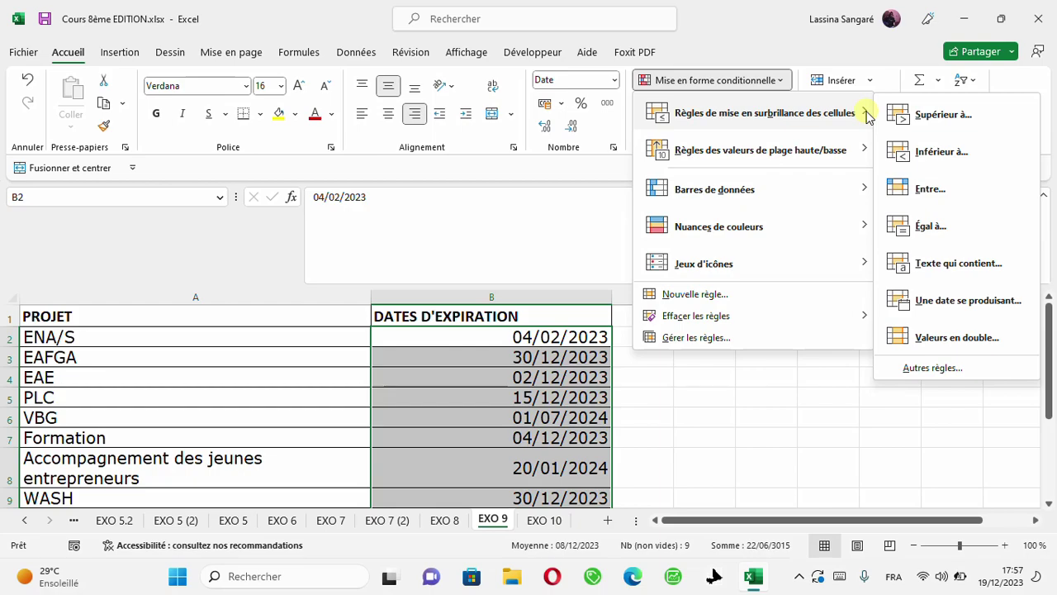
pyautogui.click(930, 189)
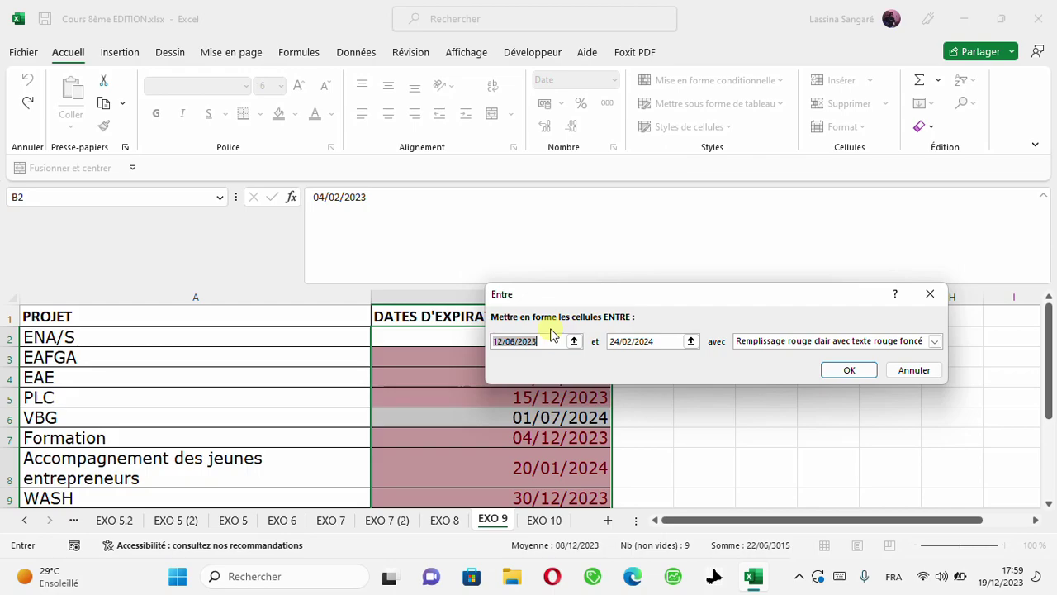
# Step: Set the rule's bounds to =AUJOURDHUI() and =AUJOURDHUI()+45
pyautogui.write('=')
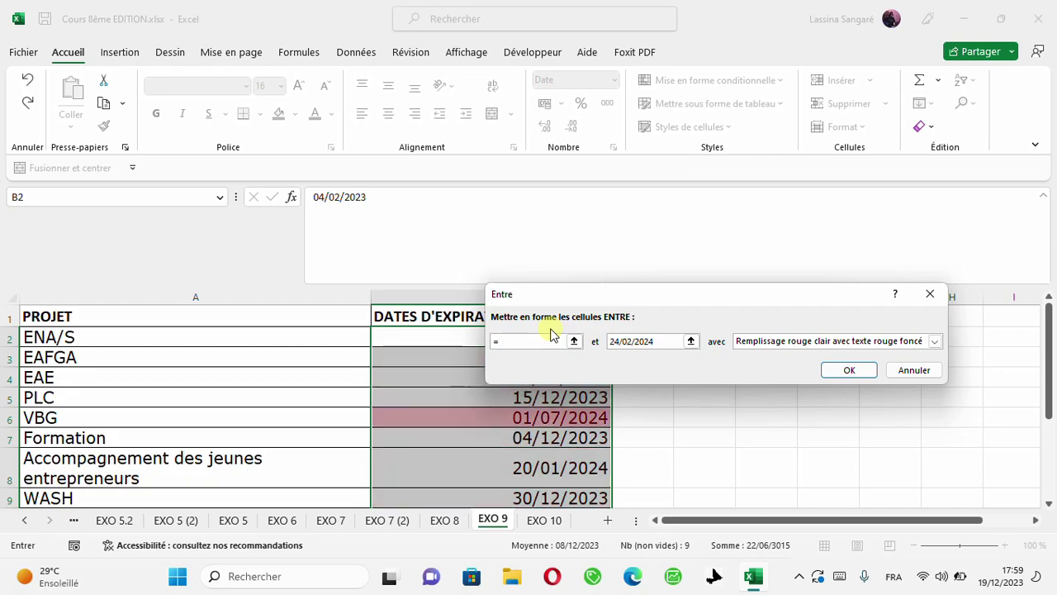
pyautogui.write('AUJOURDHUI')
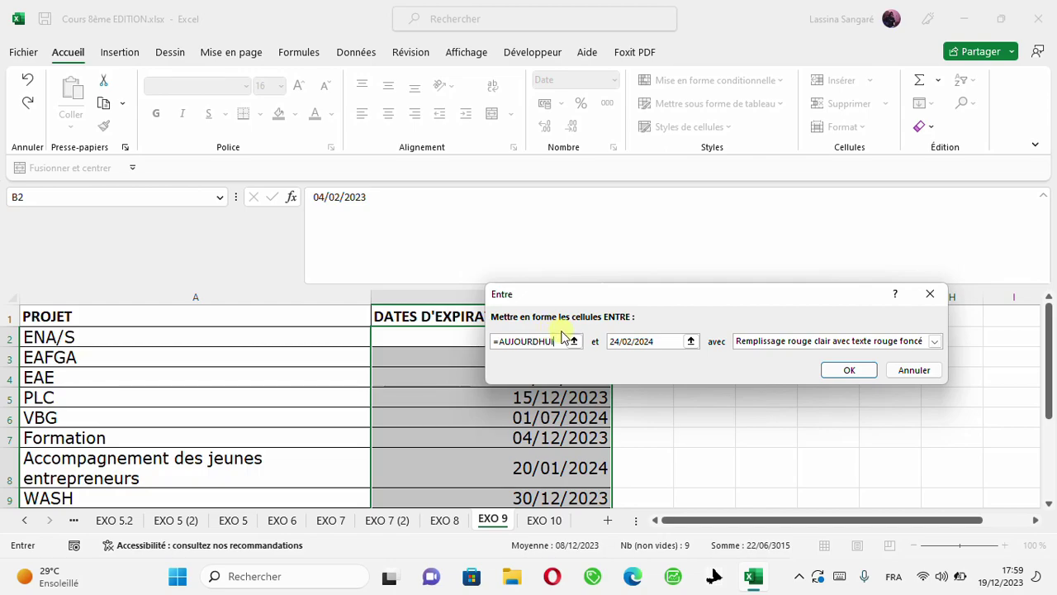
pyautogui.write('()')
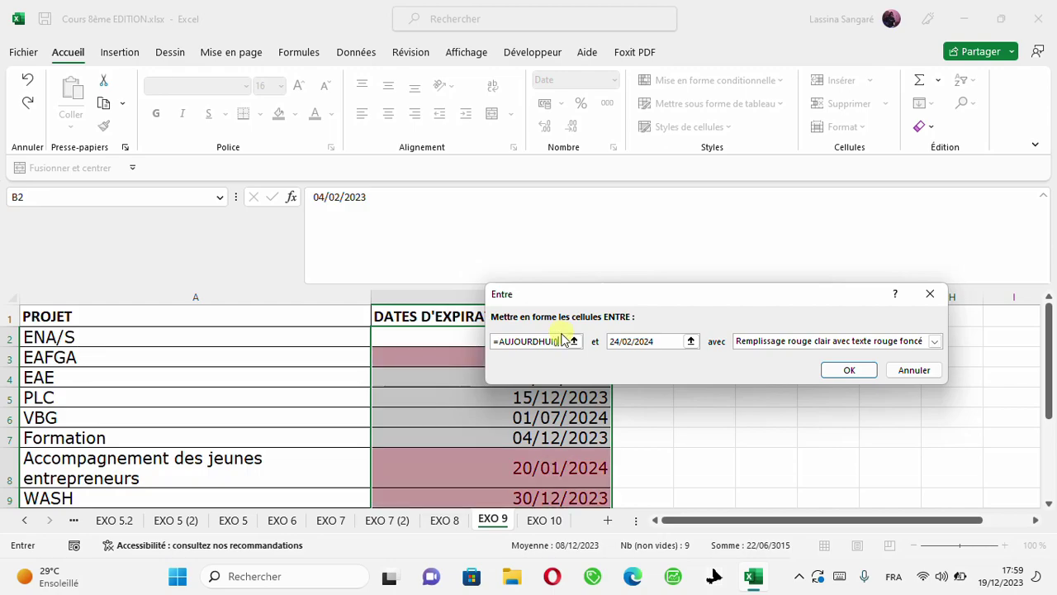
pyautogui.moveTo(561, 340); pyautogui.dragTo(493, 340)
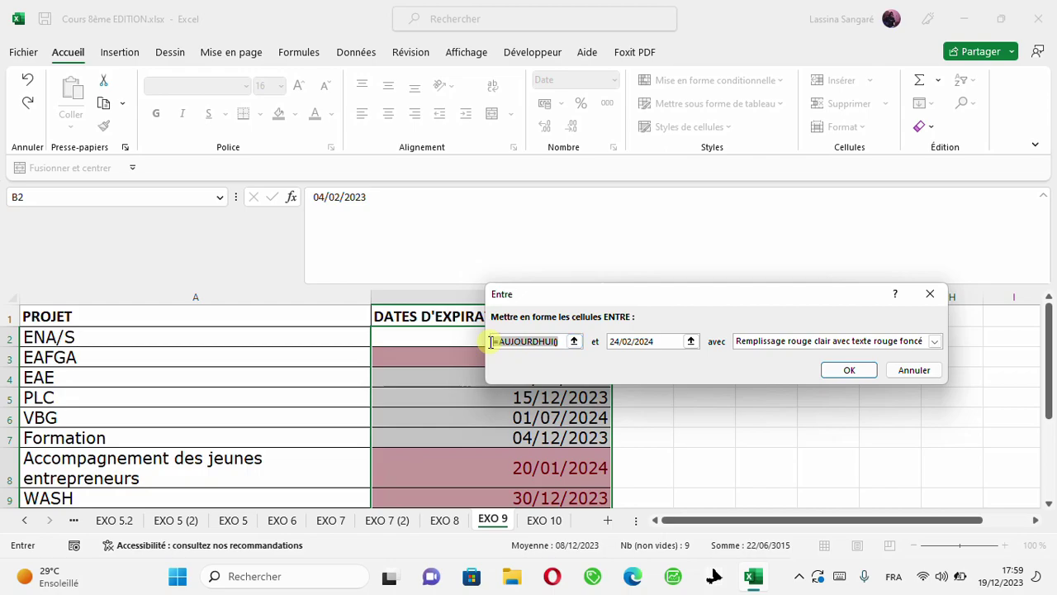
pyautogui.hotkey('ctrl', 'c')
pyautogui.press('Tab')
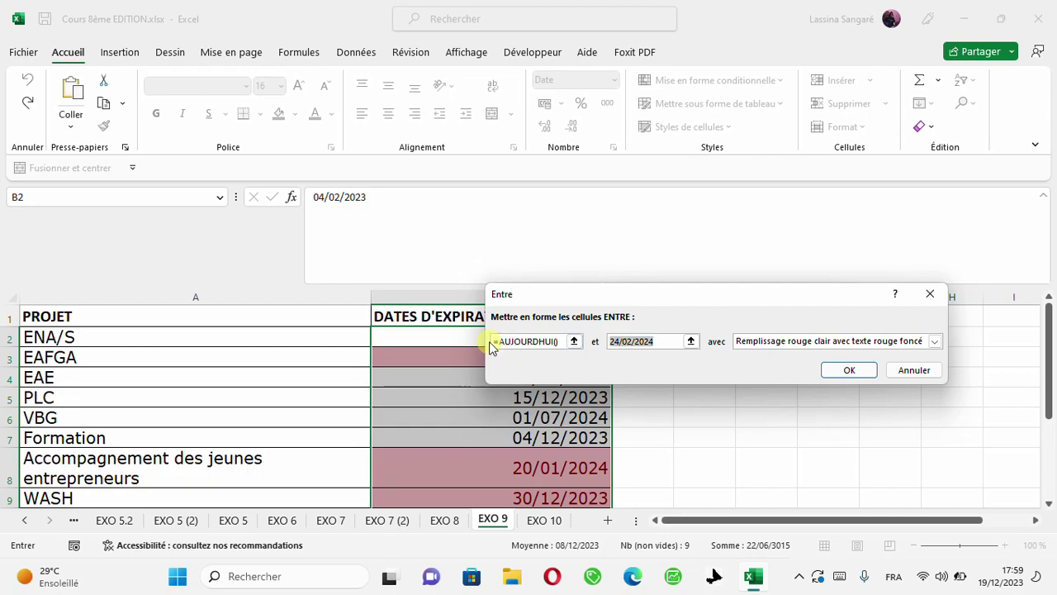
pyautogui.hotkey('ctrl', 'v')
pyautogui.write('+')
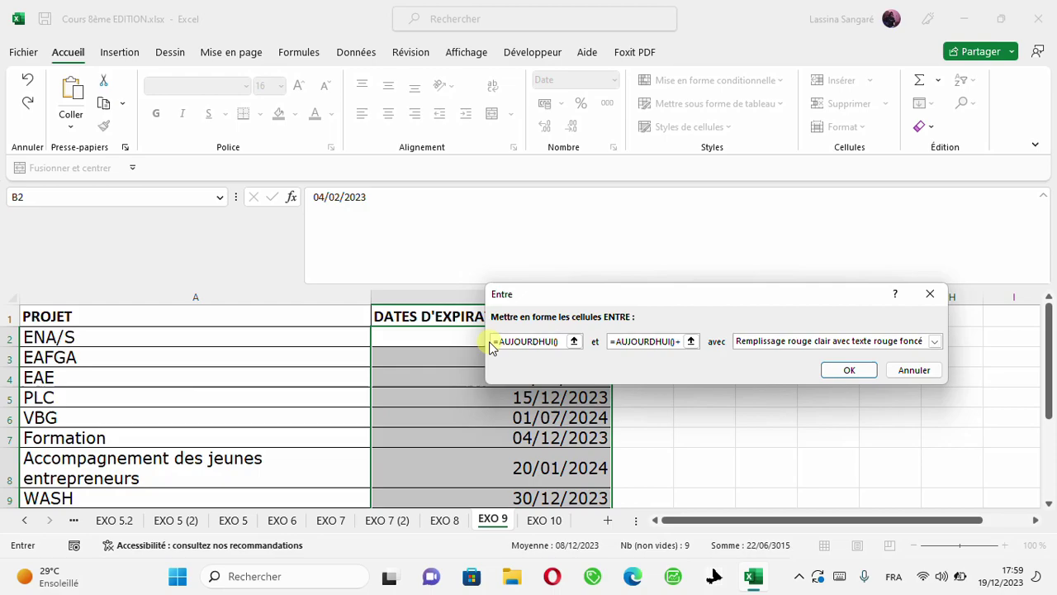
pyautogui.write('45')
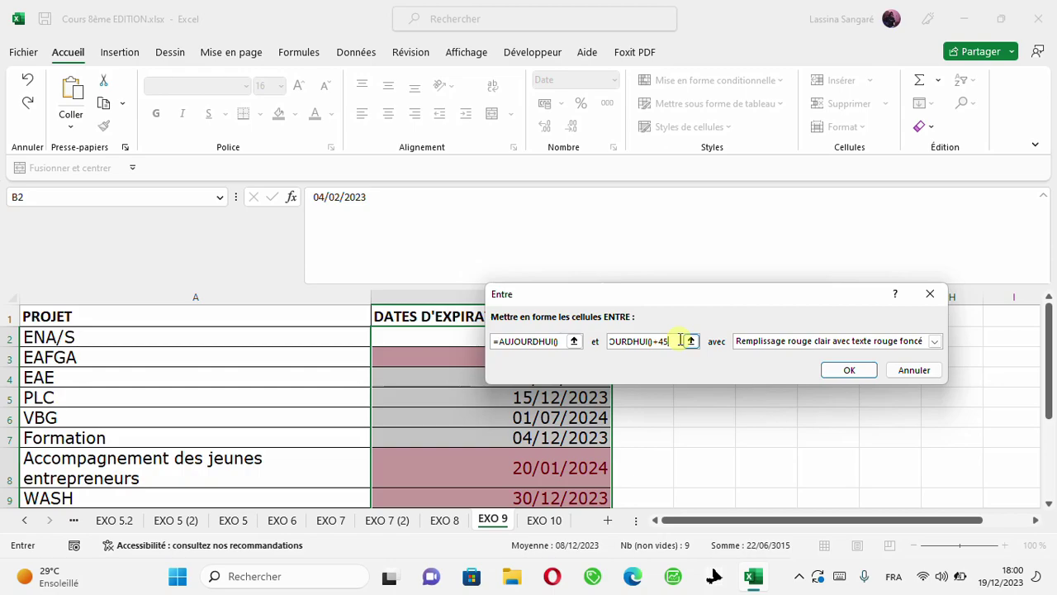
# Step: Choose Format personnalisé for the rule and show its fill settings
pyautogui.click(935, 342)
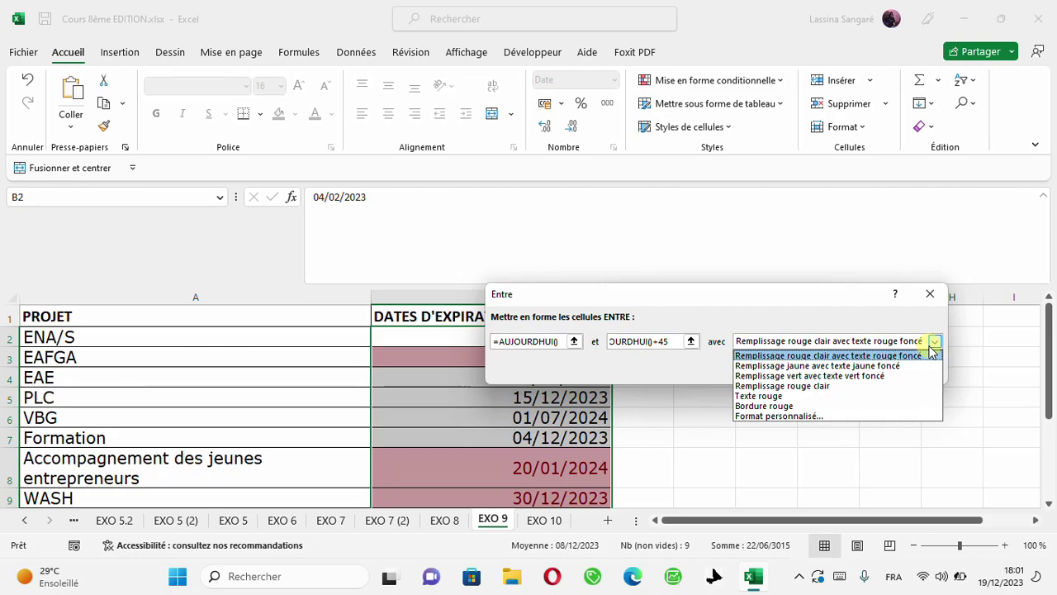
pyautogui.click(814, 417)
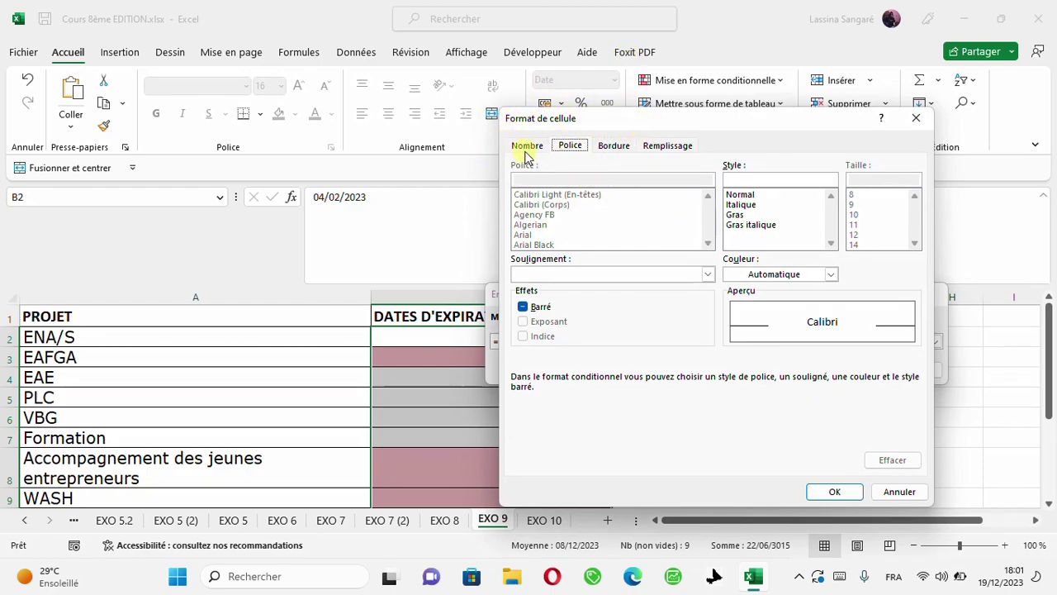
pyautogui.click(671, 147)
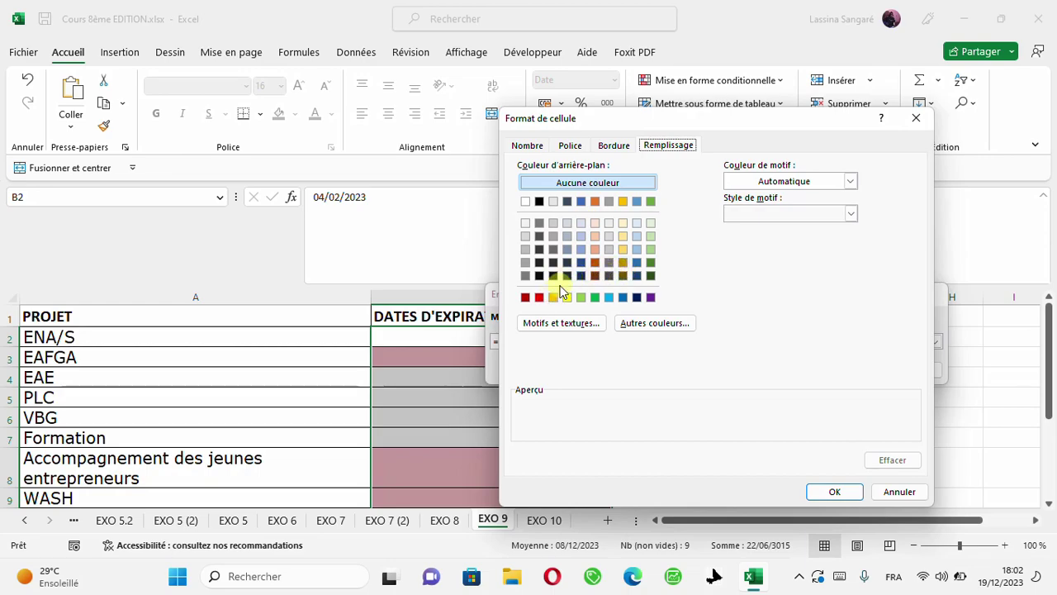
# Step: Try a dark gold background for the rule's format, replacing it with a dark orange from the standard colours
pyautogui.click(623, 275)
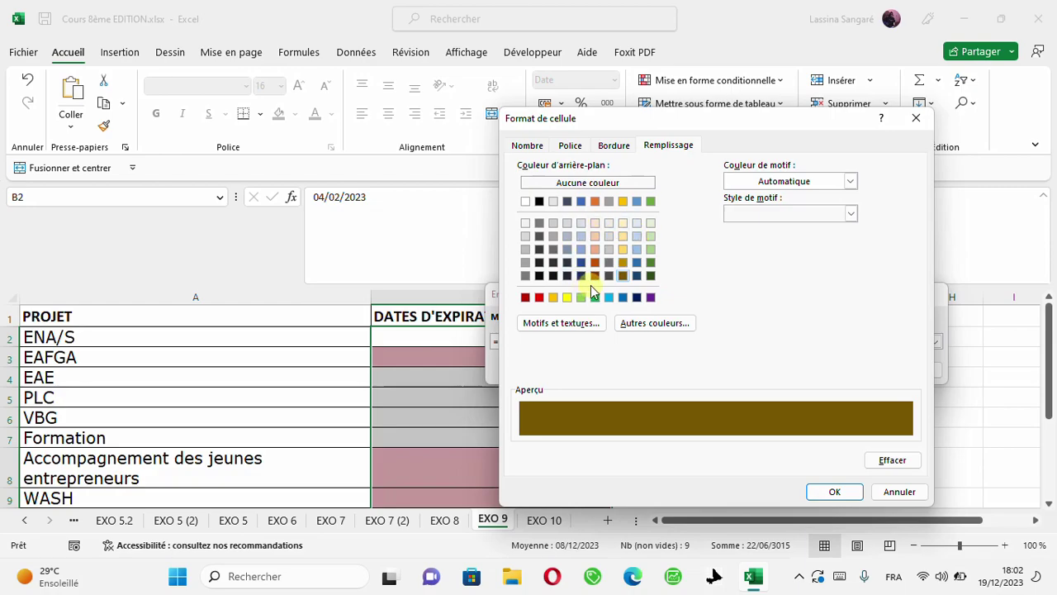
pyautogui.click(654, 322)
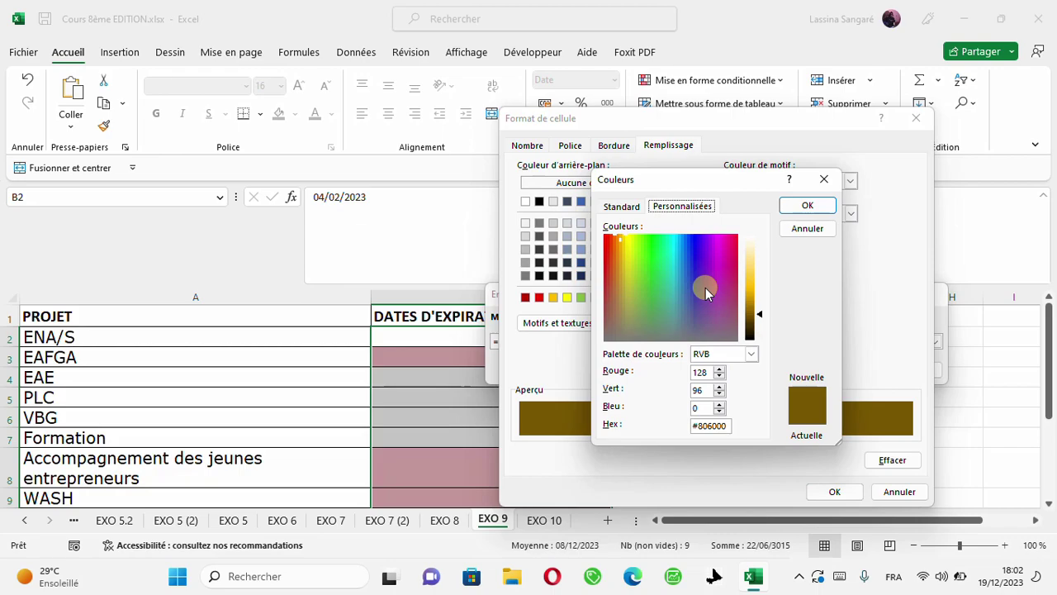
pyautogui.click(626, 206)
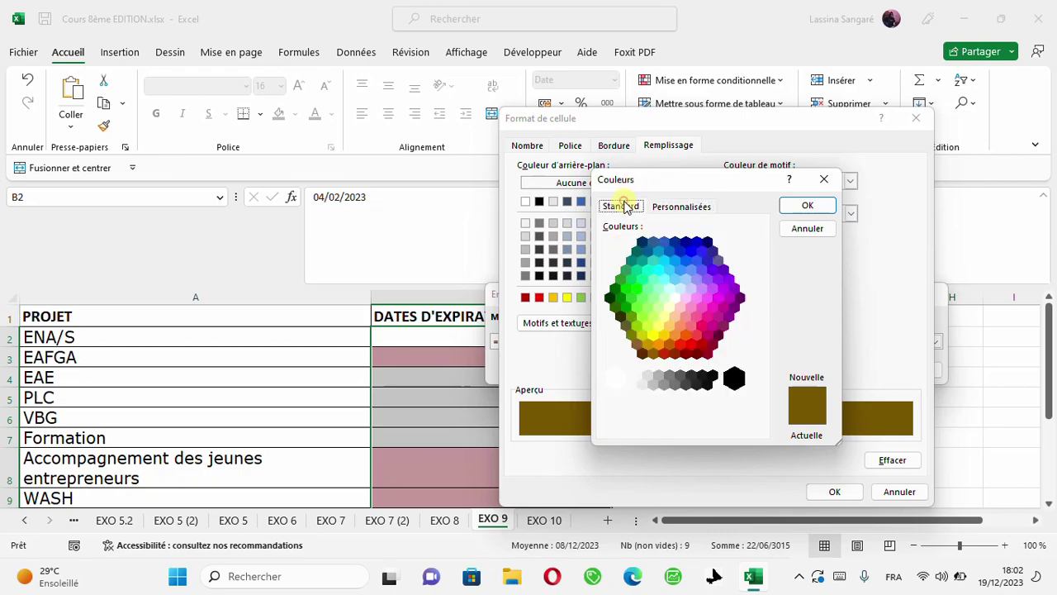
pyautogui.click(658, 326)
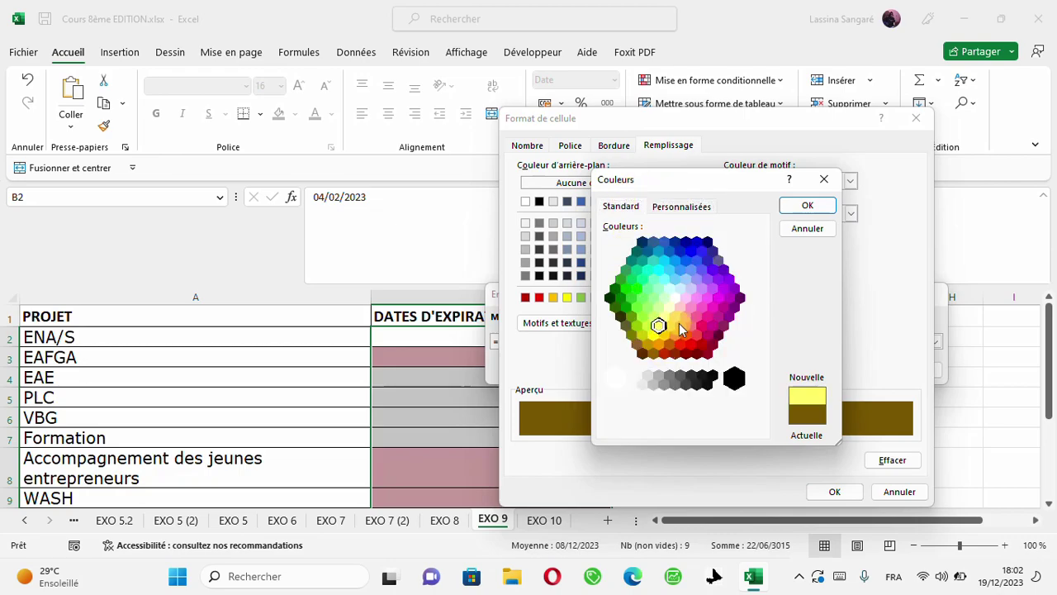
pyautogui.click(692, 336)
pyautogui.click(680, 344)
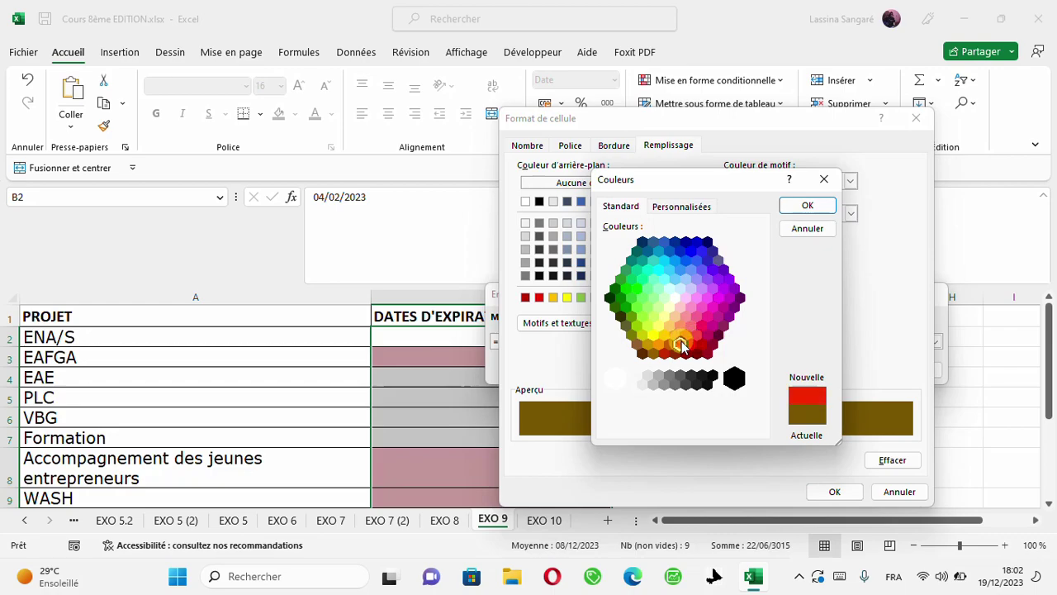
pyautogui.click(668, 345)
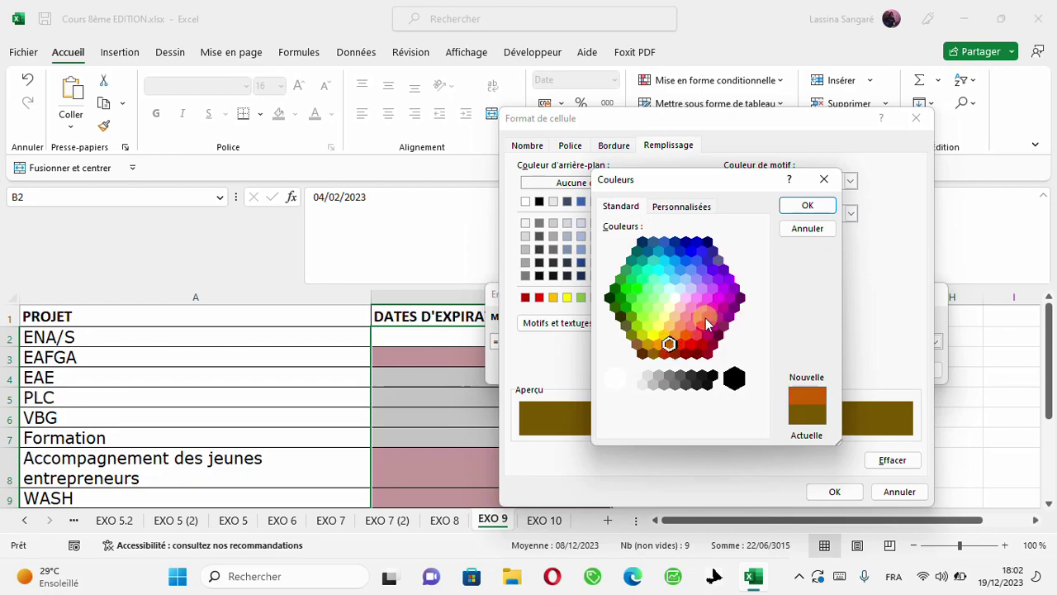
pyautogui.click(797, 208)
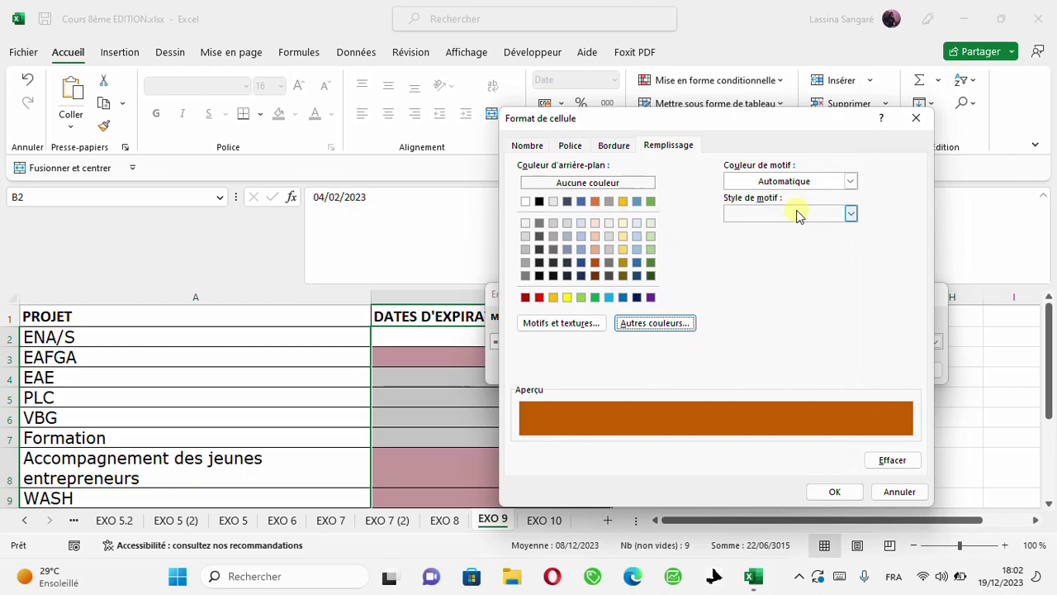
# Step: Set the custom format's background to the standard red and apply the highlight rule to the expiration dates
pyautogui.click(539, 298)
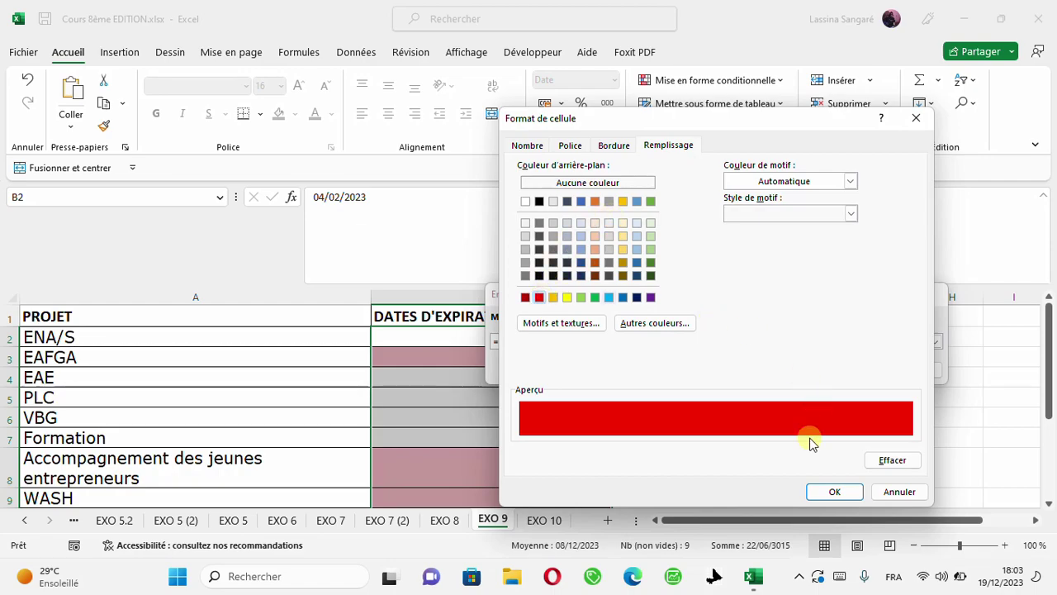
pyautogui.click(834, 492)
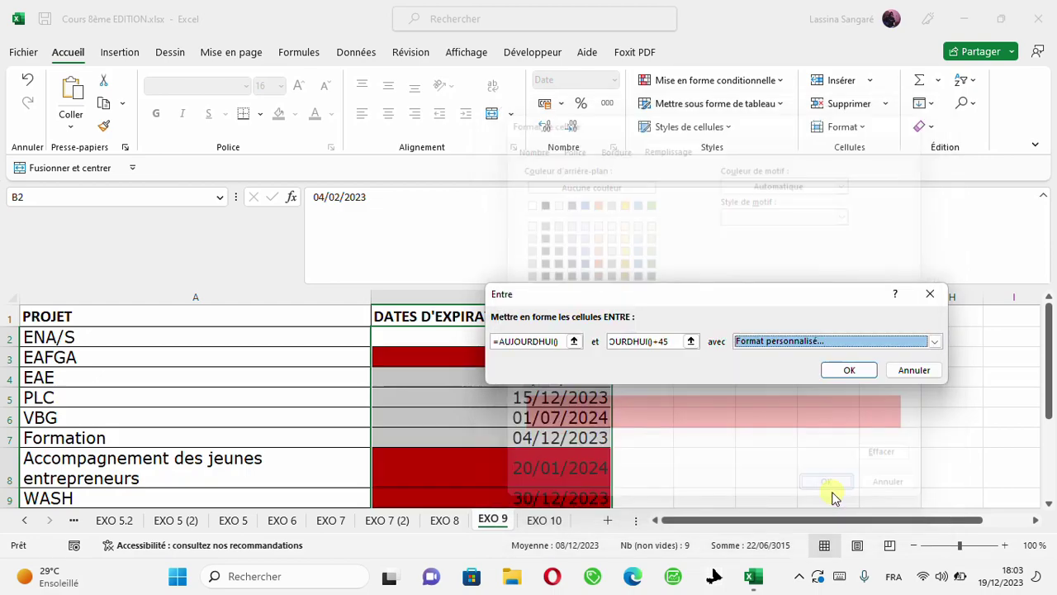
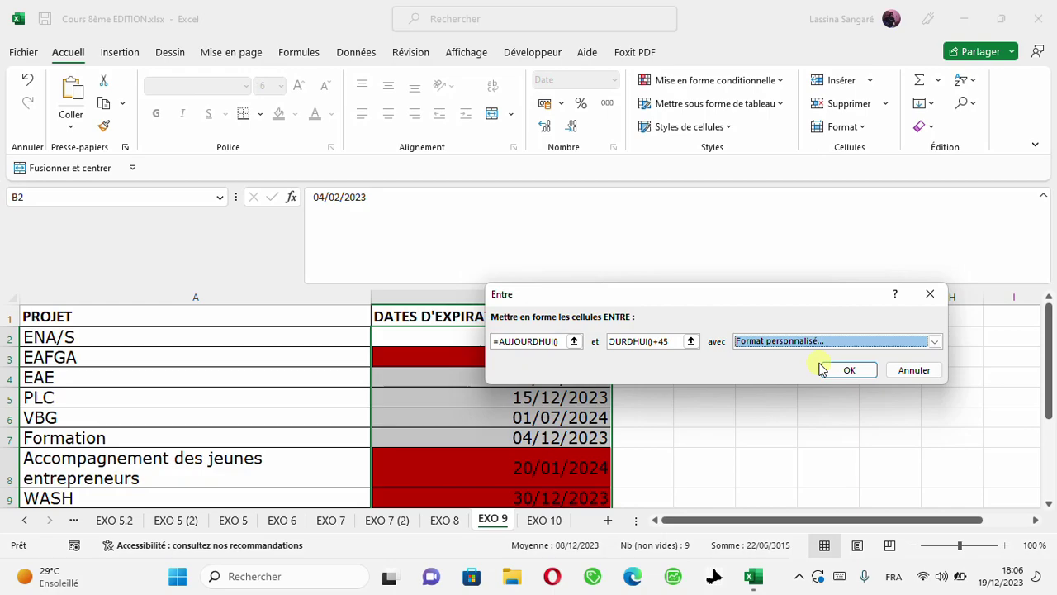
pyautogui.click(840, 372)
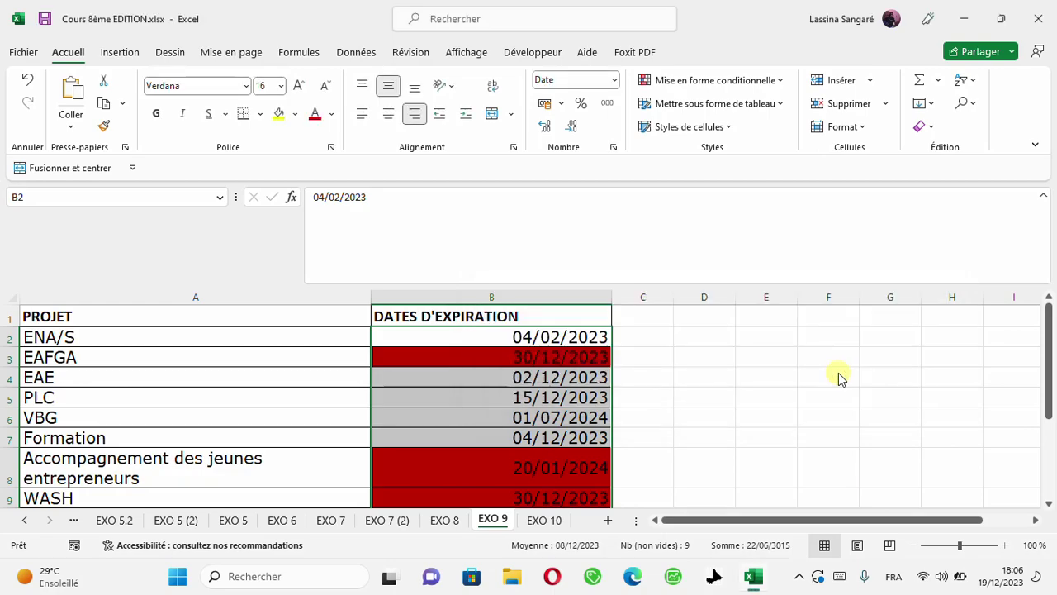
pyautogui.hotkey('ctrl', 'c')
pyautogui.click(307, 353)
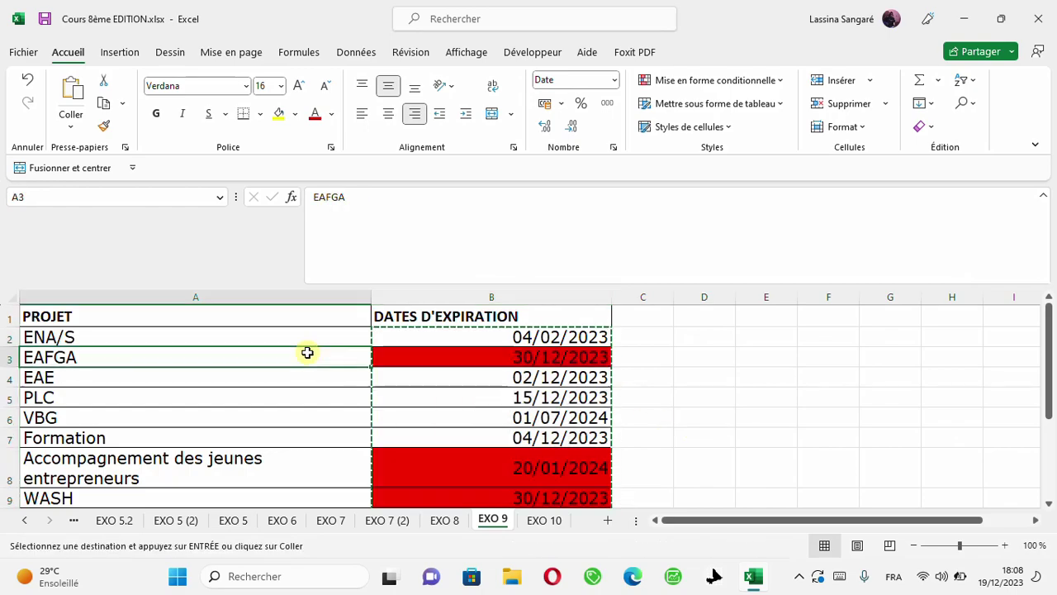
pyautogui.doubleClick(685, 416)
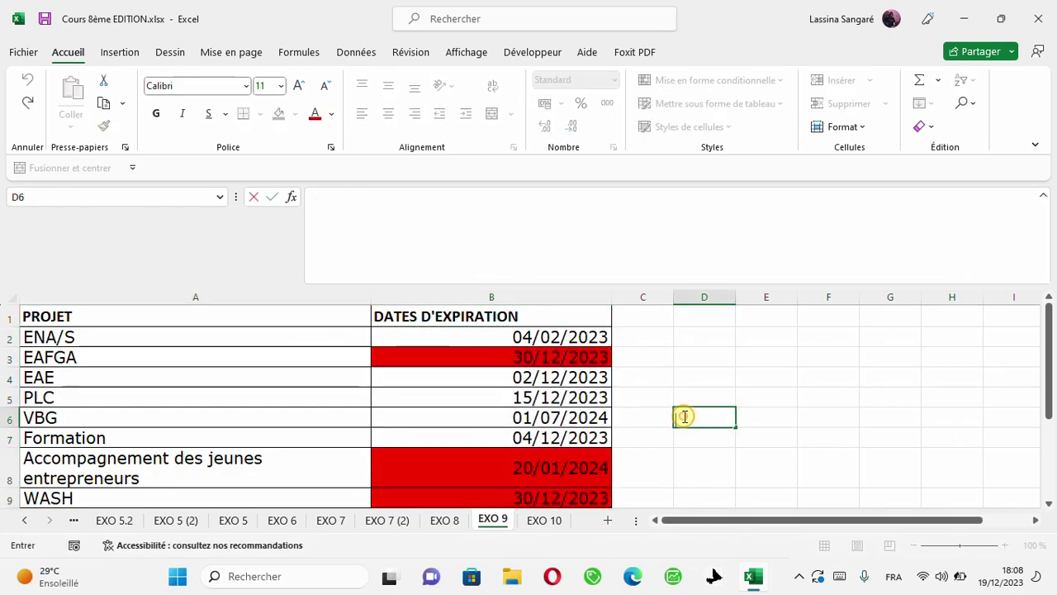
pyautogui.click(629, 386)
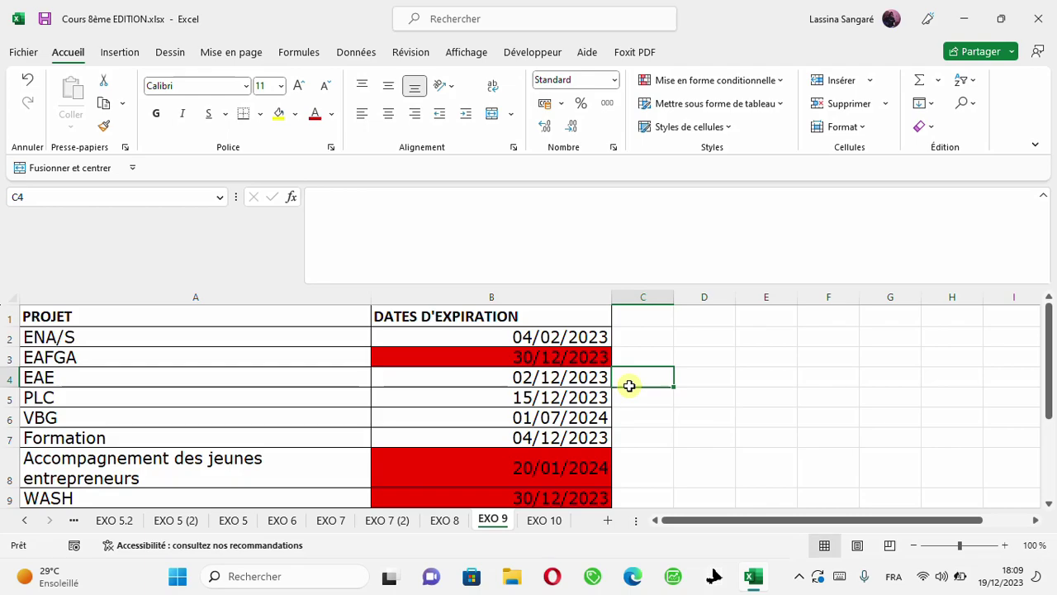
# Step: Clear the conditional formatting rules from the entire EXO 9 sheet
pyautogui.click(512, 389)
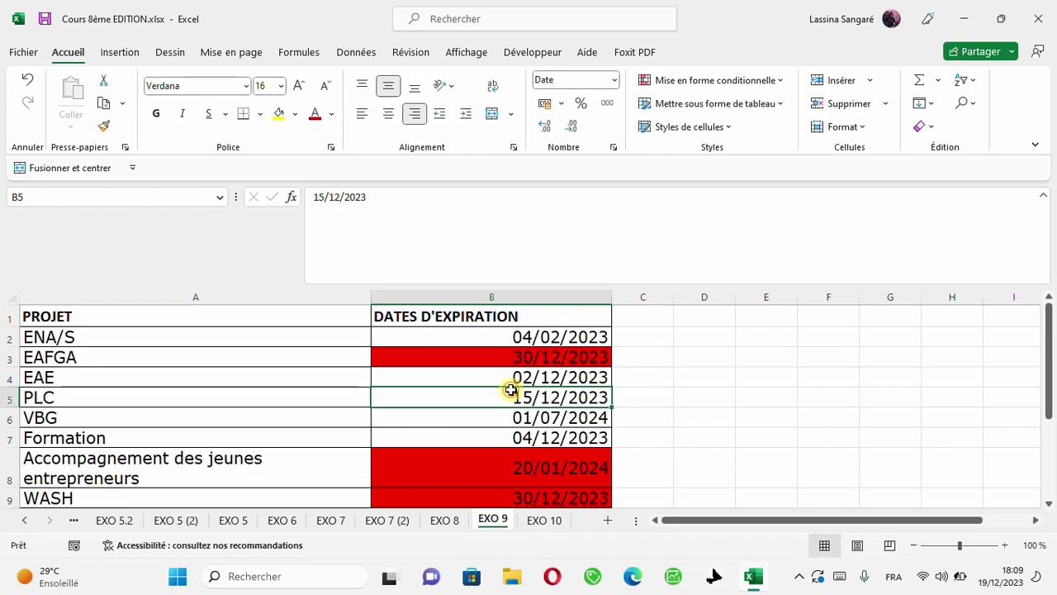
pyautogui.click(743, 82)
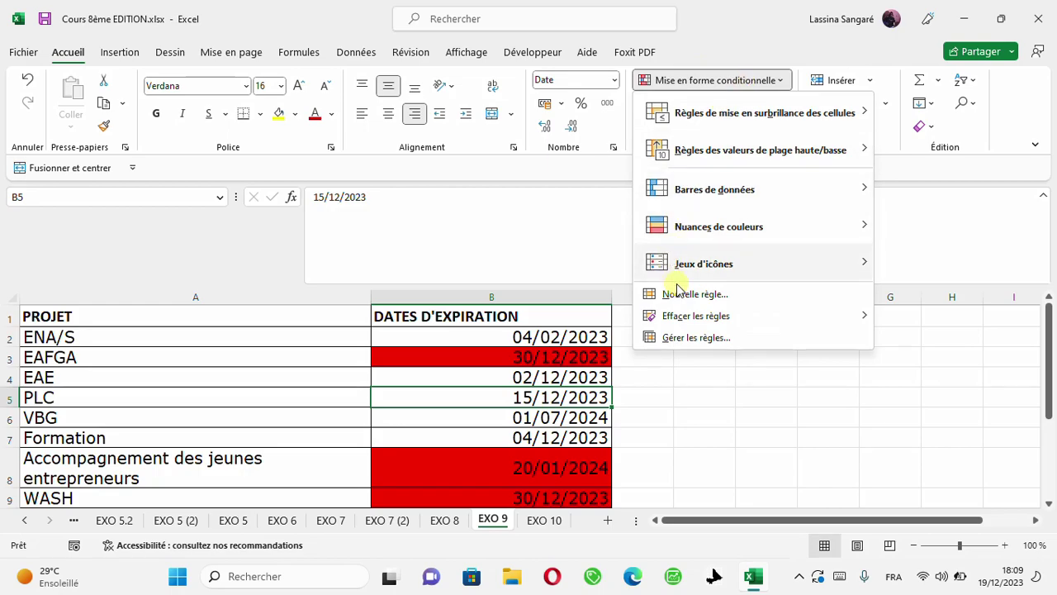
pyautogui.moveTo(749, 316)
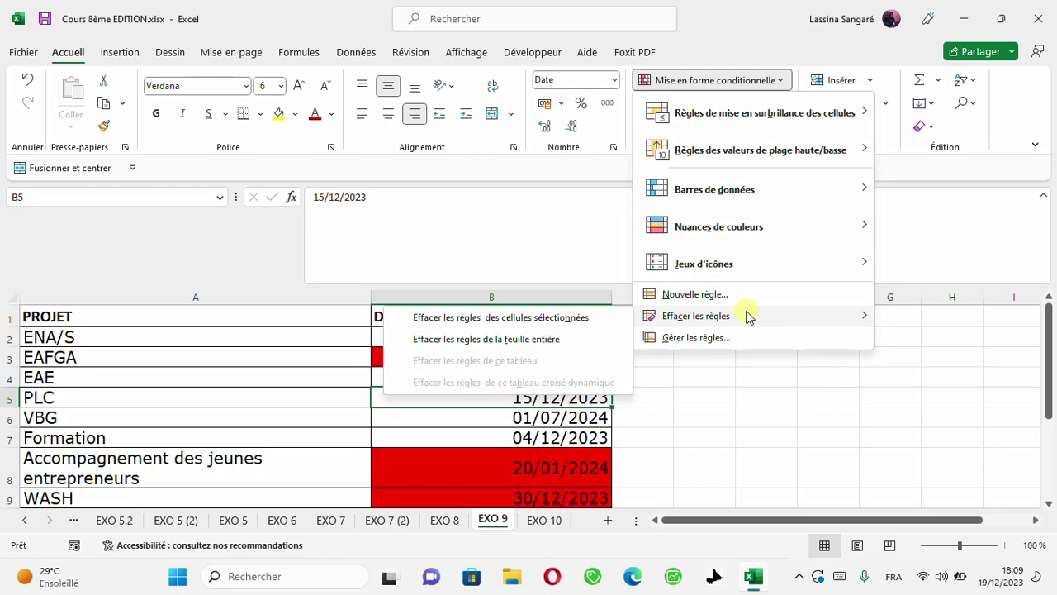
pyautogui.click(574, 337)
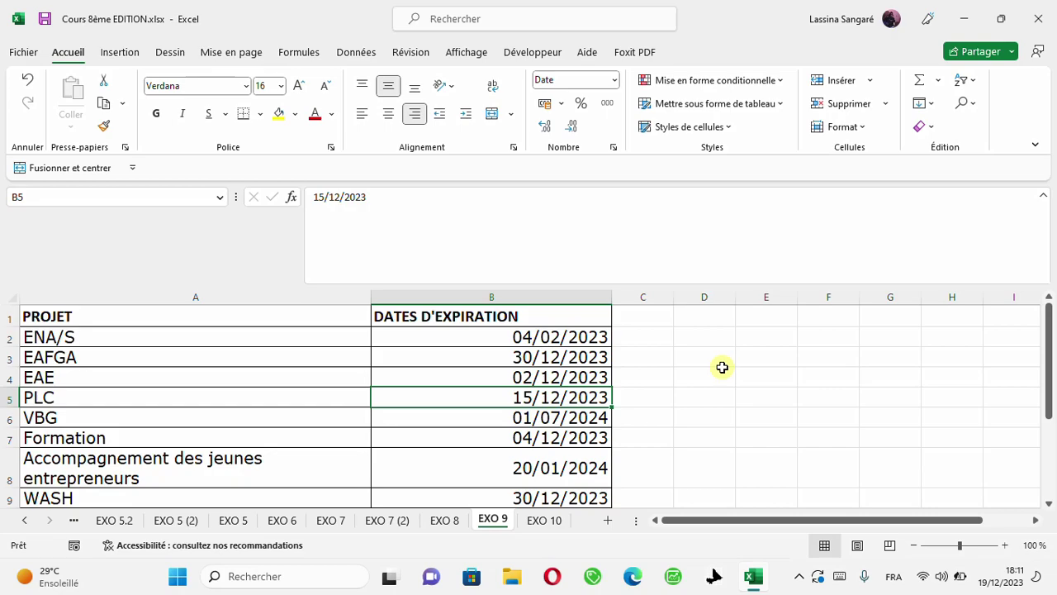
# Step: Start a new conditional formatting rule for A2:B10 that uses a formula to determine which cells to format
pyautogui.click(138, 339)
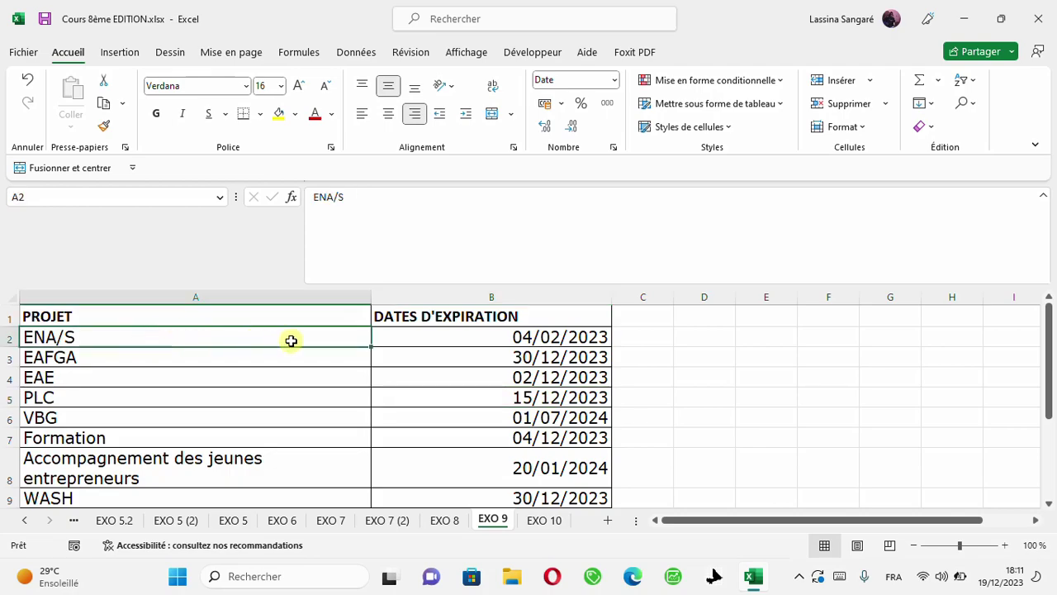
pyautogui.moveTo(291, 341); pyautogui.dragTo(496, 476)
pyautogui.moveTo(1048, 335)
pyautogui.mouseDown()
pyautogui.moveTo(1050, 363)
pyautogui.moveTo(1049, 320)
pyautogui.mouseUp()
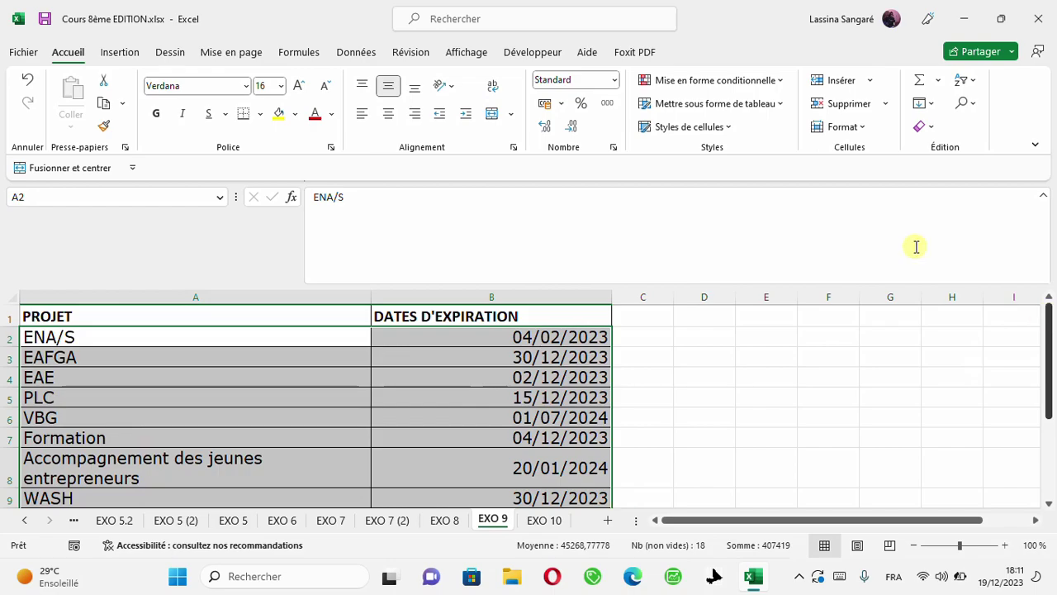
pyautogui.click(785, 82)
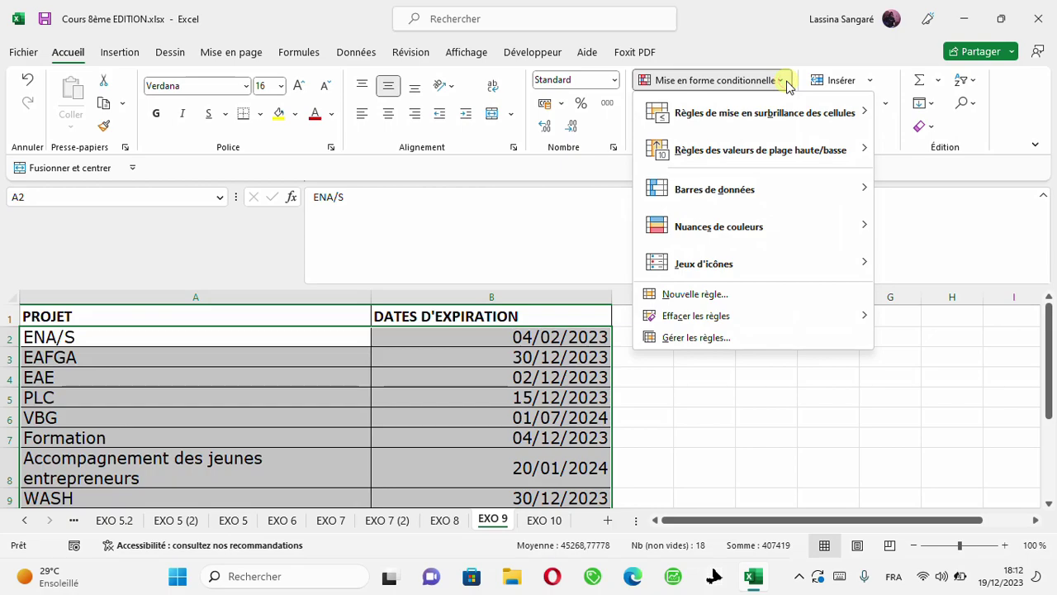
pyautogui.click(728, 299)
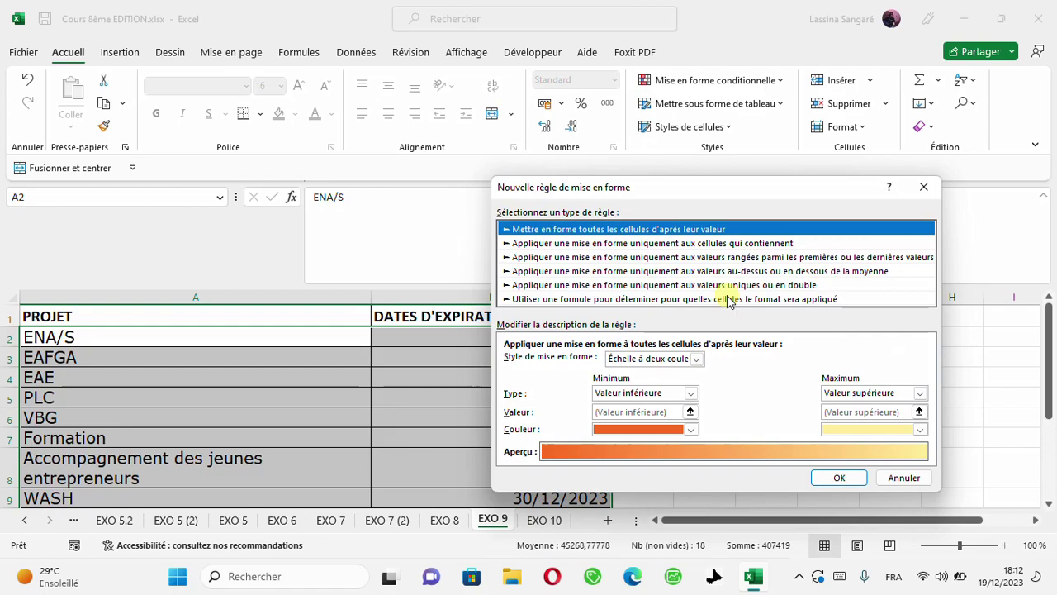
pyautogui.click(782, 301)
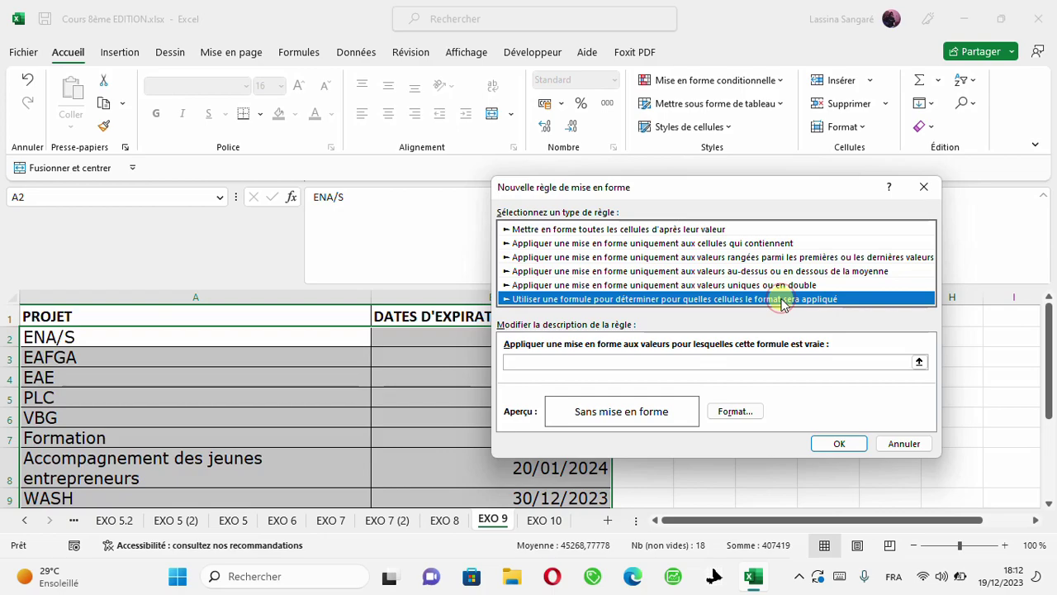
# Step: Begin the rule formula with the first condition, =ET($B2>AUJOURDHUI();, keeping only the column of B2 absolute
pyautogui.click(516, 361)
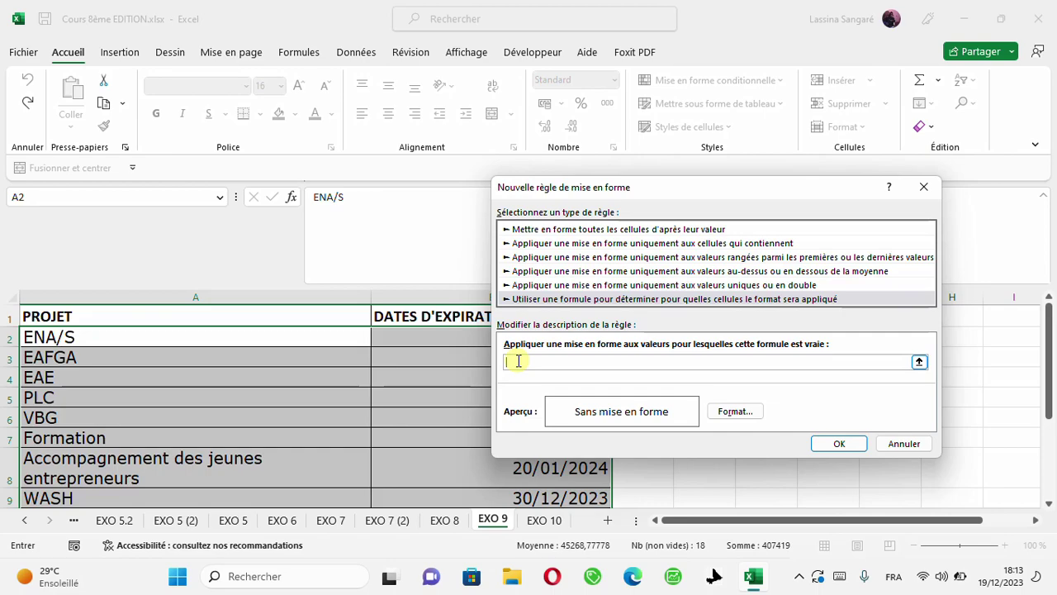
pyautogui.write('=ET')
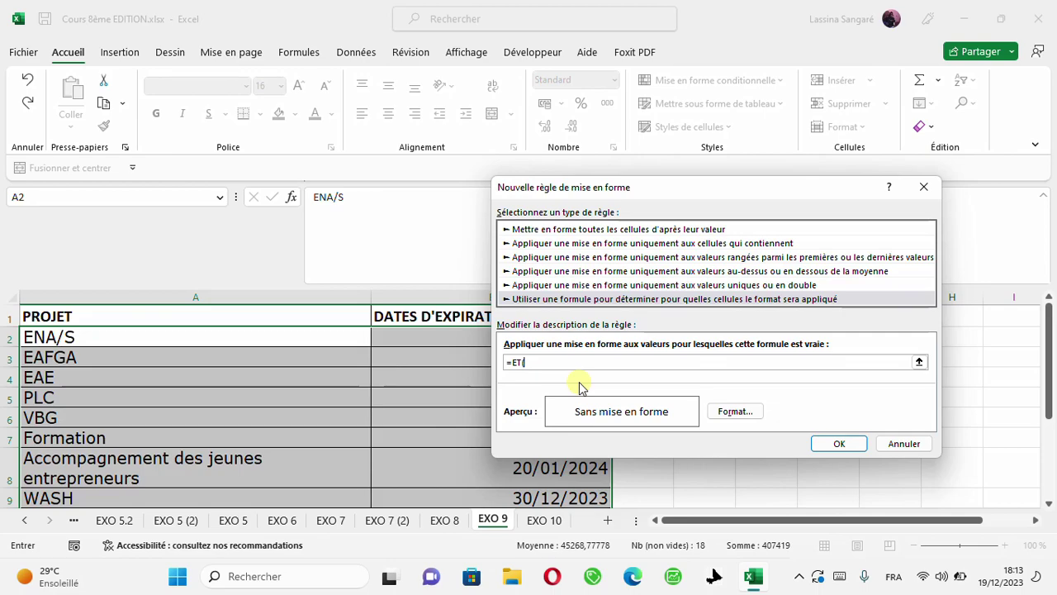
pyautogui.moveTo(690, 188); pyautogui.dragTo(836, 206)
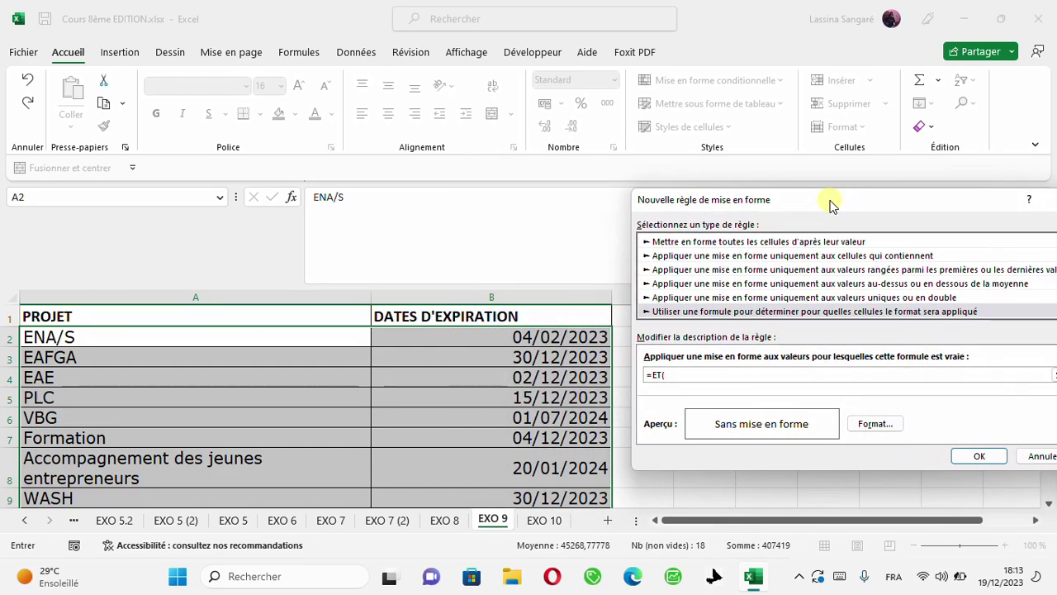
pyautogui.write('(')
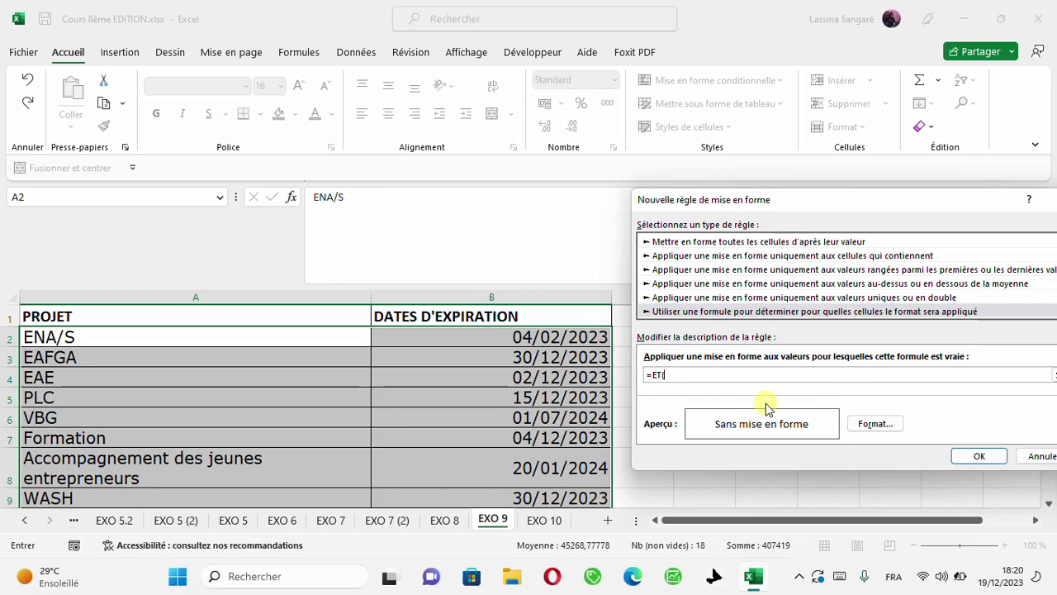
pyautogui.click(542, 340)
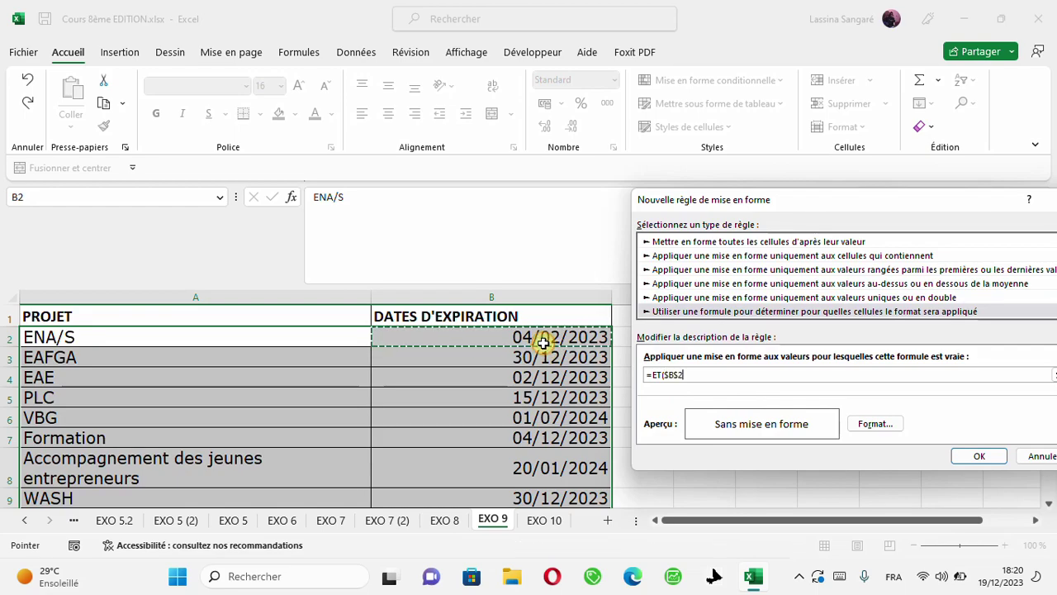
pyautogui.click(679, 376)
pyautogui.press('F4')
pyautogui.press('F4')
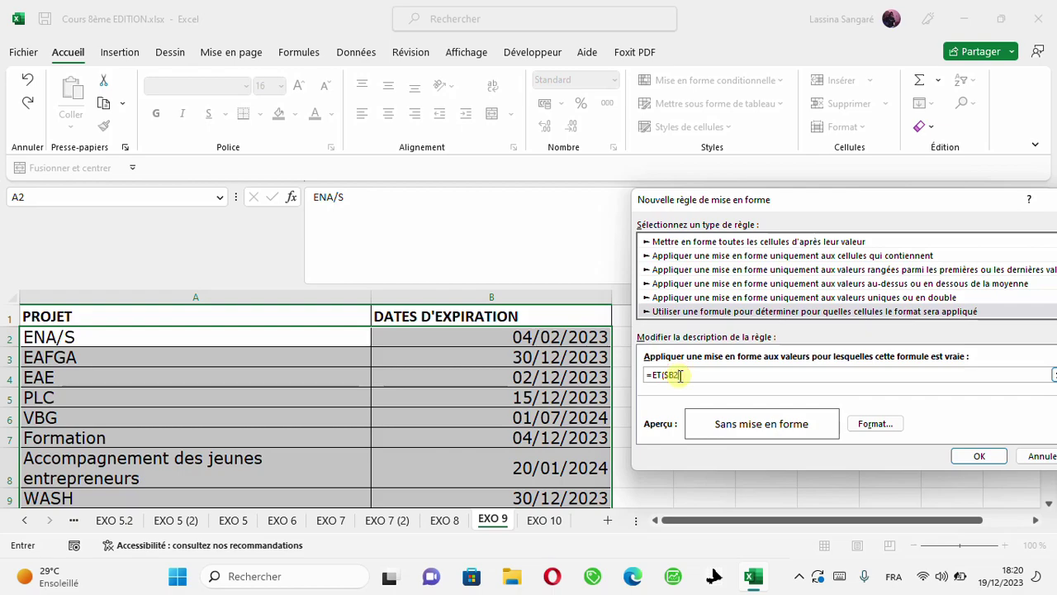
pyautogui.write('>AUJOURDHUI();')
# Step: Complete the rule formula with the second condition, $B2-AUJOURDHUI()<45), keeping only the column absolute
pyautogui.click(576, 336)
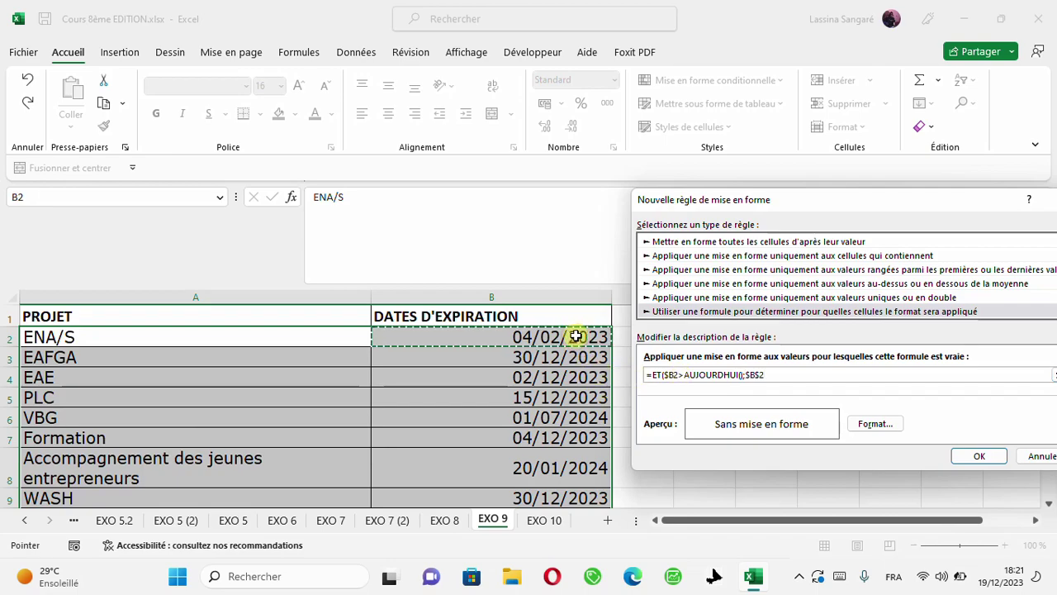
pyautogui.click(756, 376)
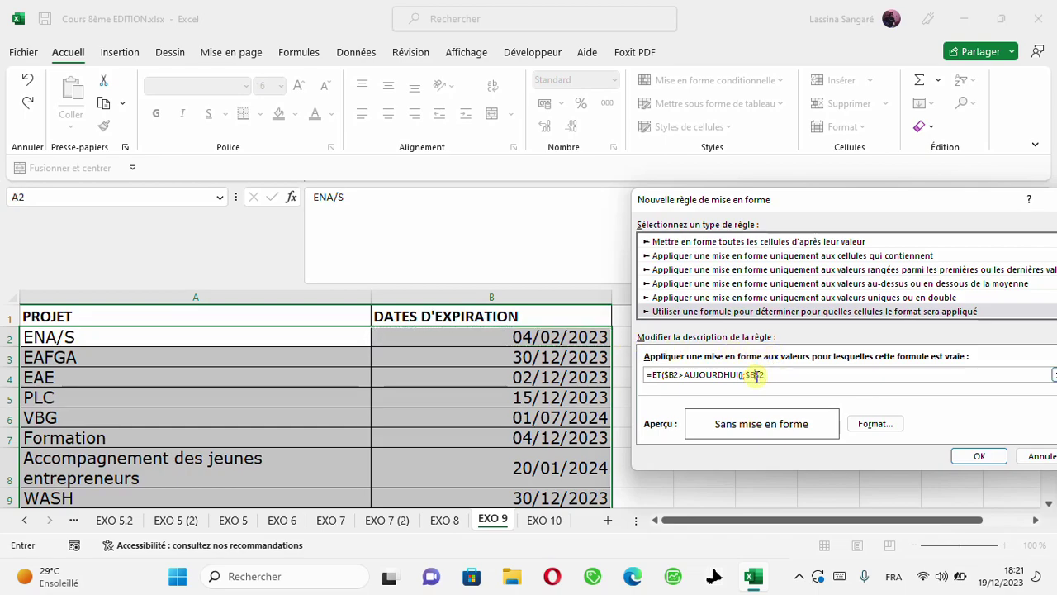
pyautogui.press('F4')
pyautogui.press('F4')
pyautogui.write('-AUJOURDHUI')
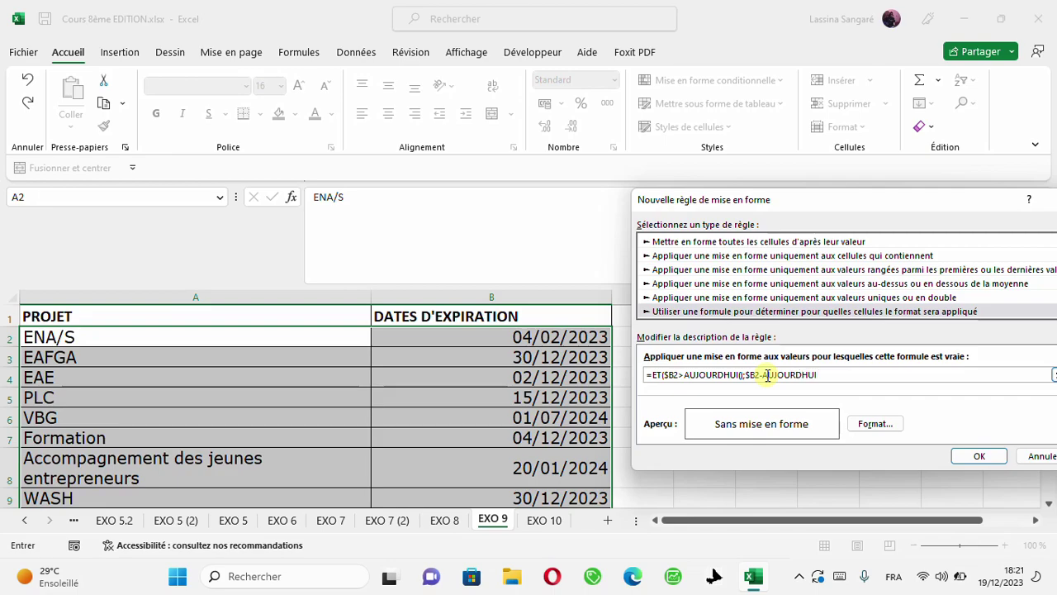
pyautogui.write('()')
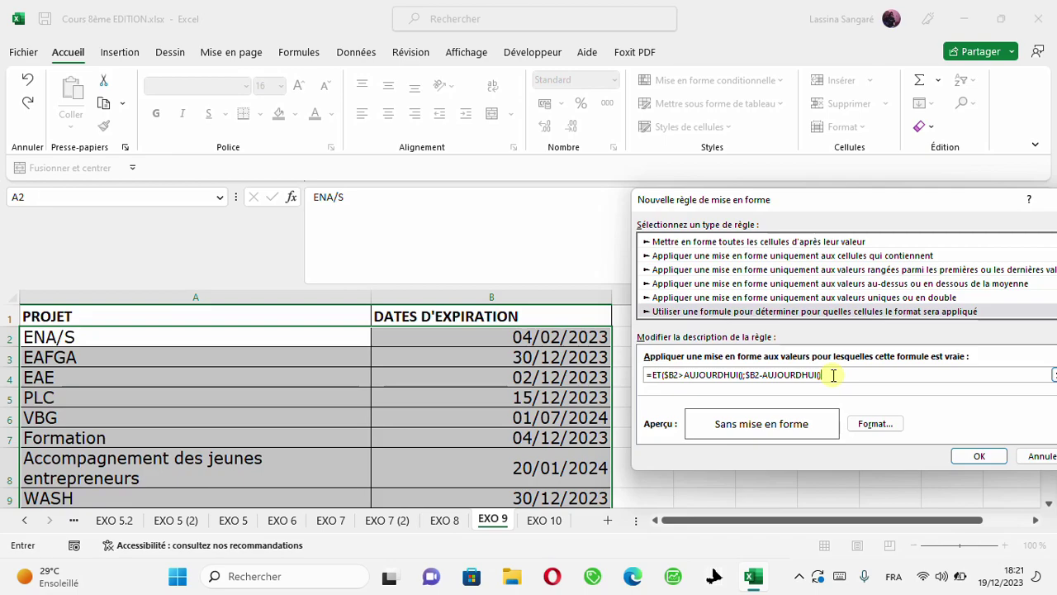
pyautogui.write('<45)')
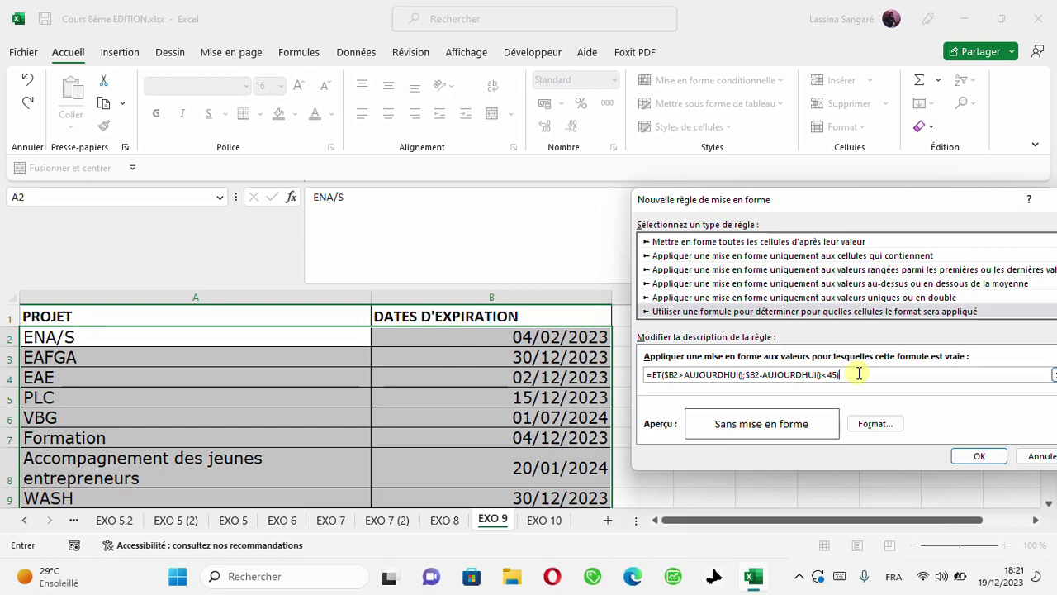
# Step: Set the formula rule's fill to the standard red and apply the rule to the project table
pyautogui.click(874, 431)
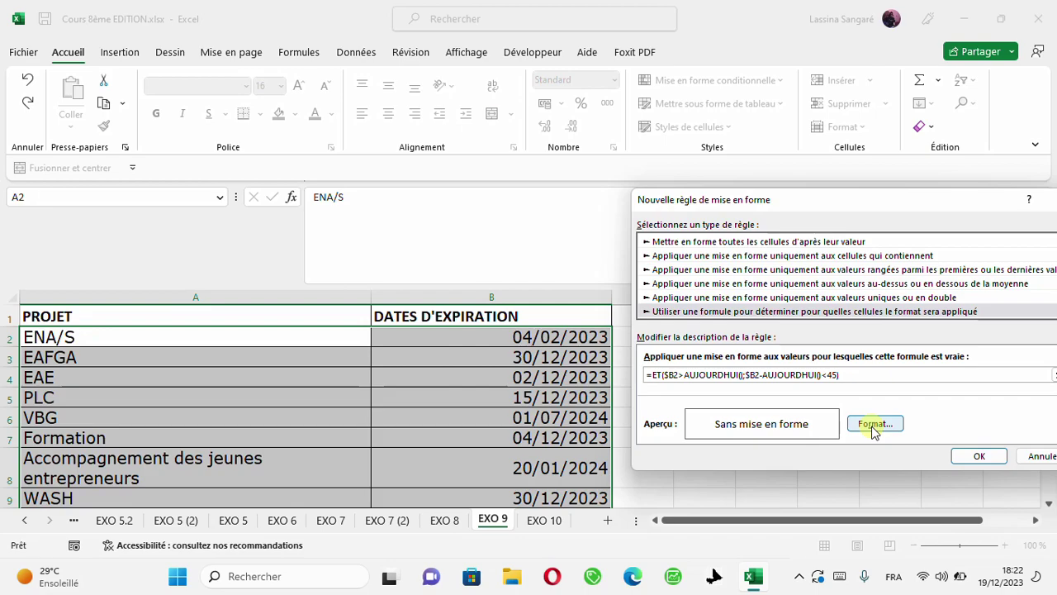
pyautogui.click(874, 424)
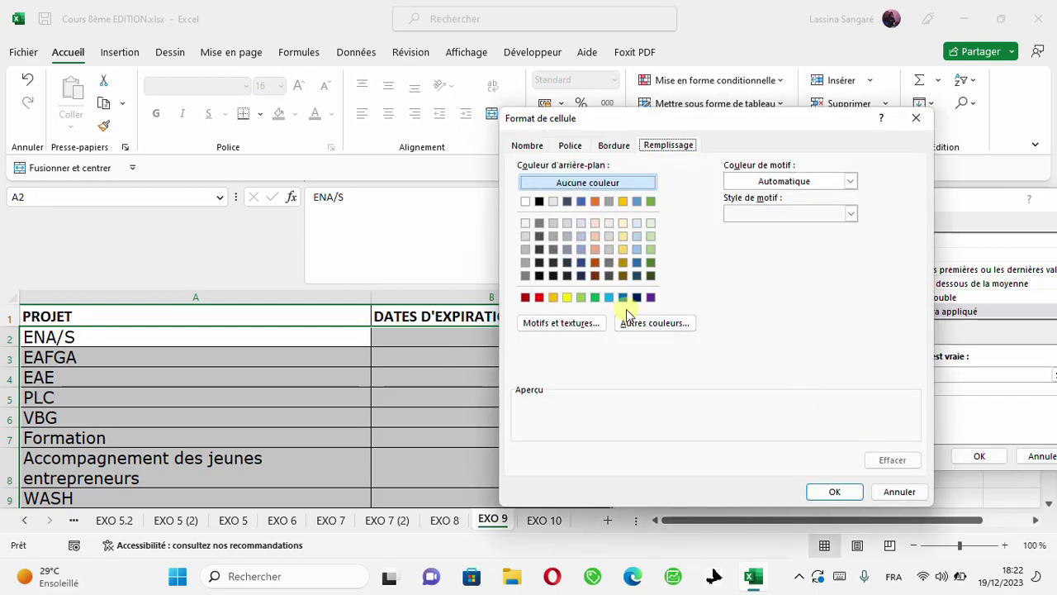
pyautogui.click(539, 297)
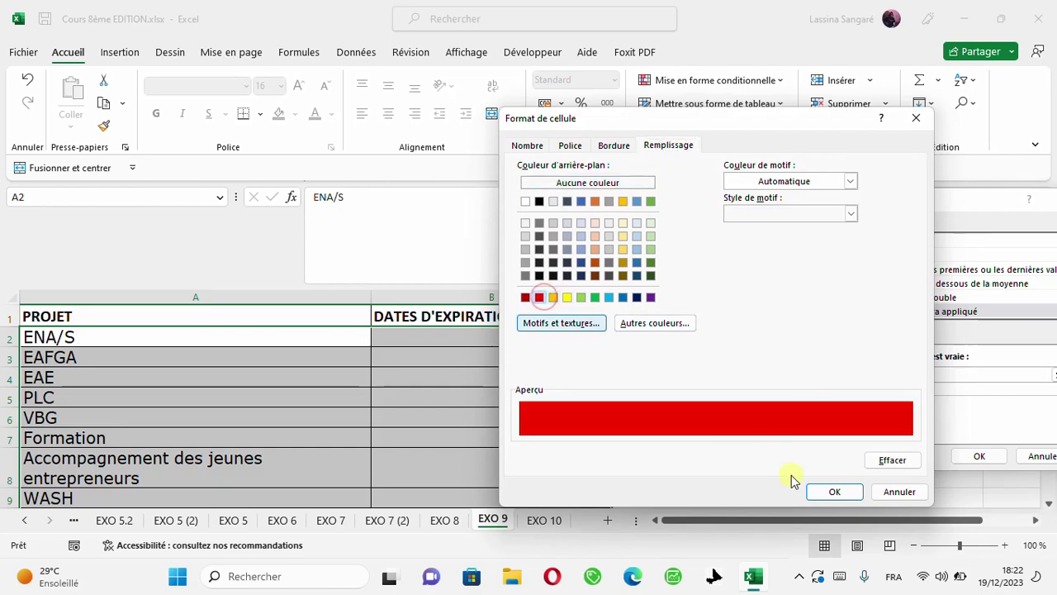
pyautogui.click(830, 490)
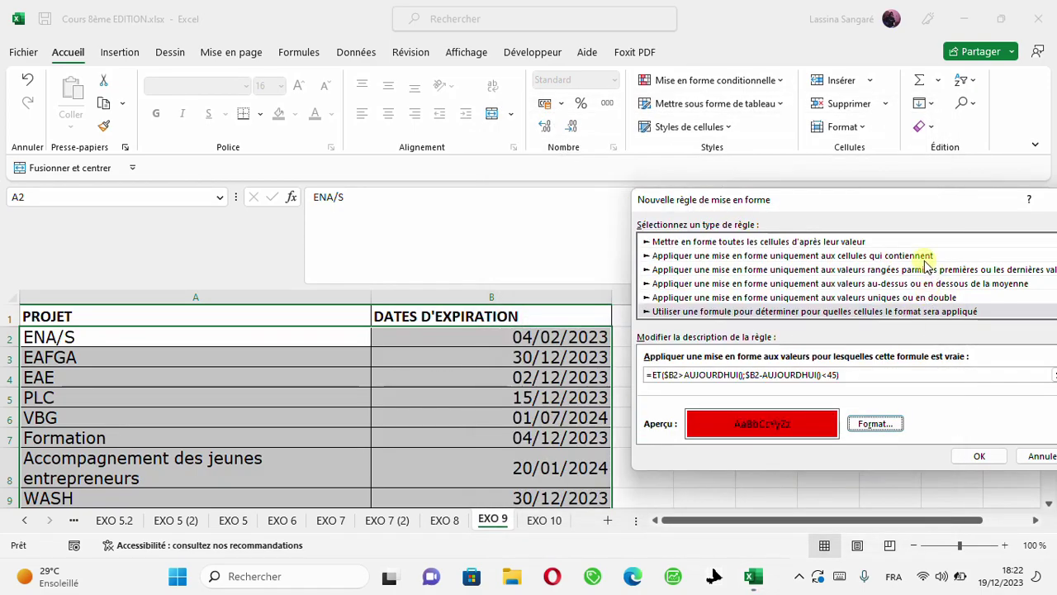
pyautogui.moveTo(869, 212); pyautogui.dragTo(779, 203)
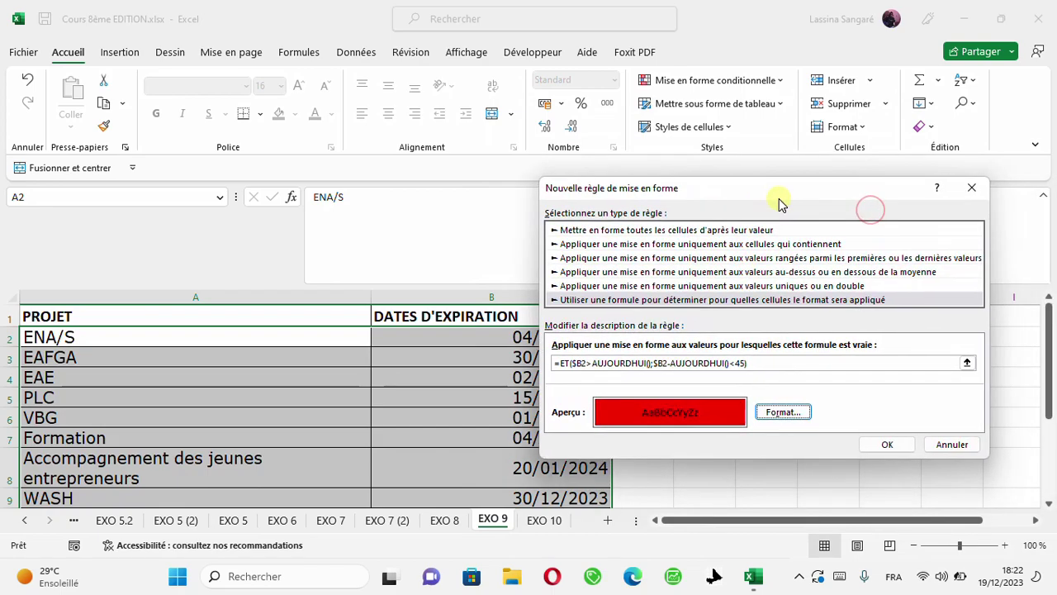
pyautogui.click(876, 444)
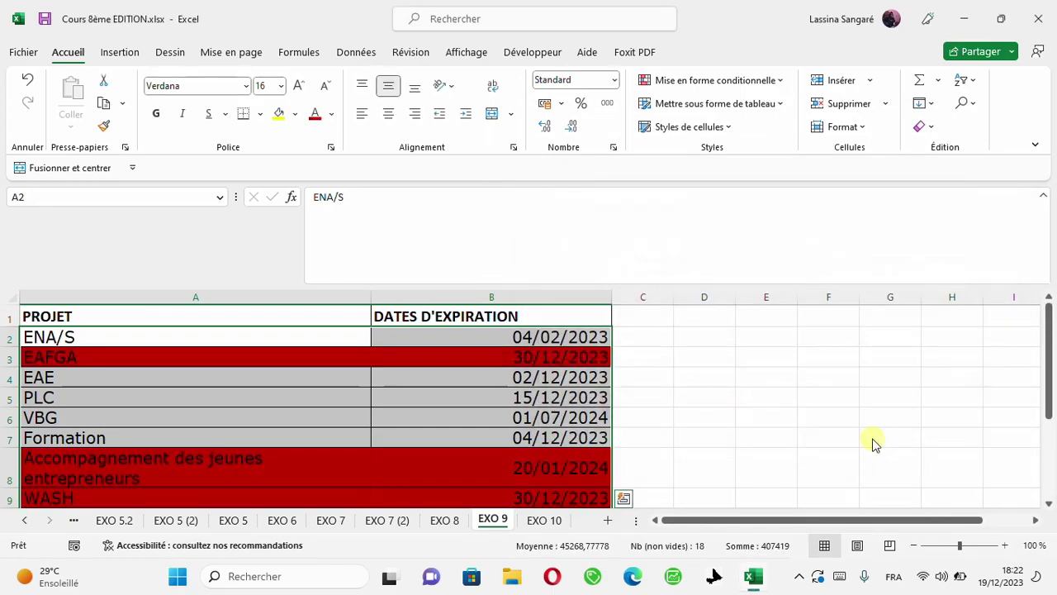
# Step: Review the formula and applied range of the project table's conditional formatting rule in the rules manager, then close it
pyautogui.click(448, 389)
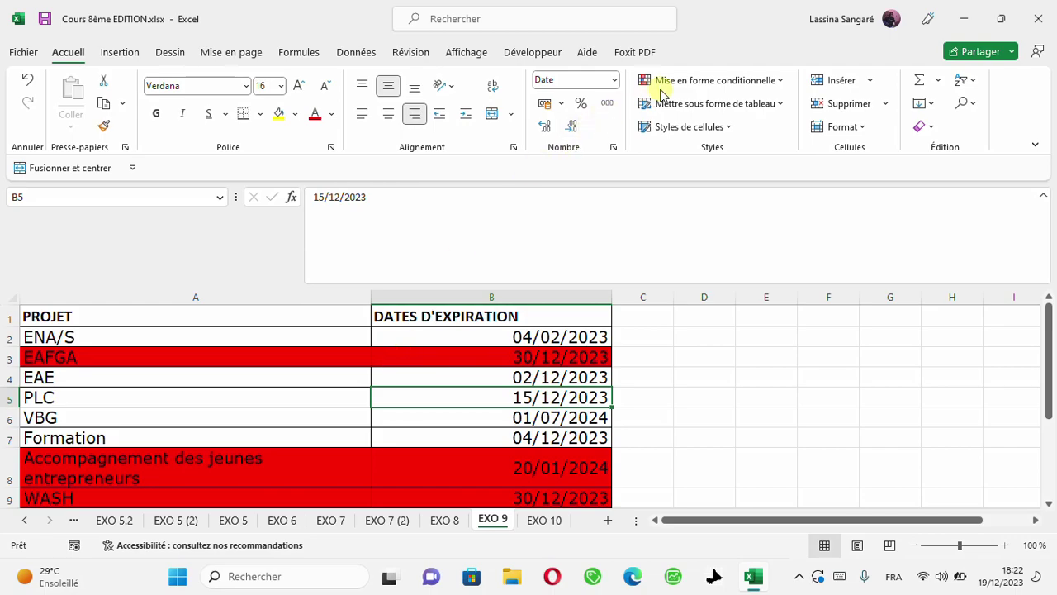
pyautogui.click(700, 83)
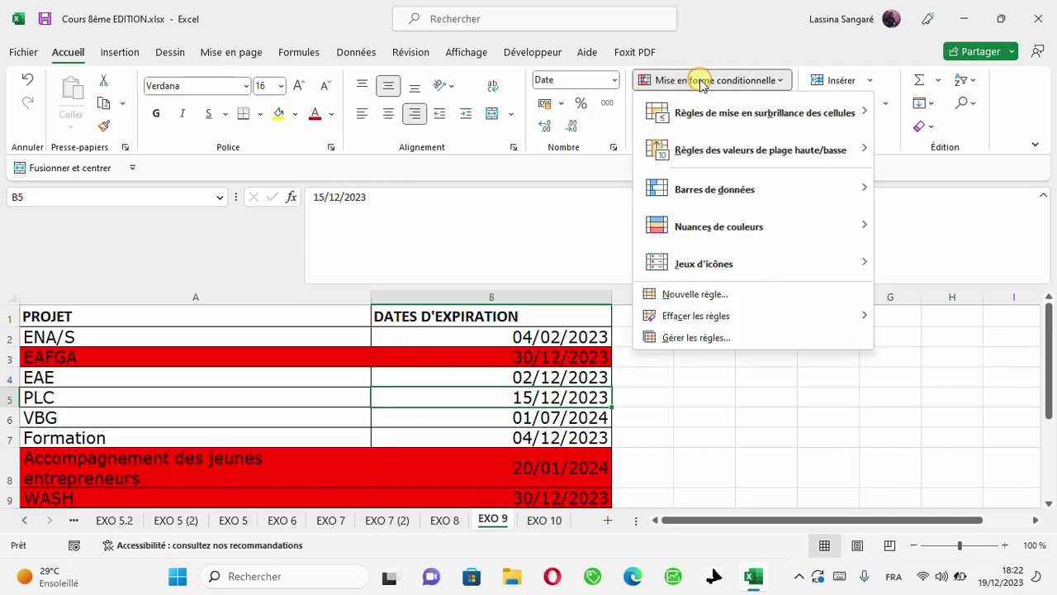
pyautogui.click(698, 339)
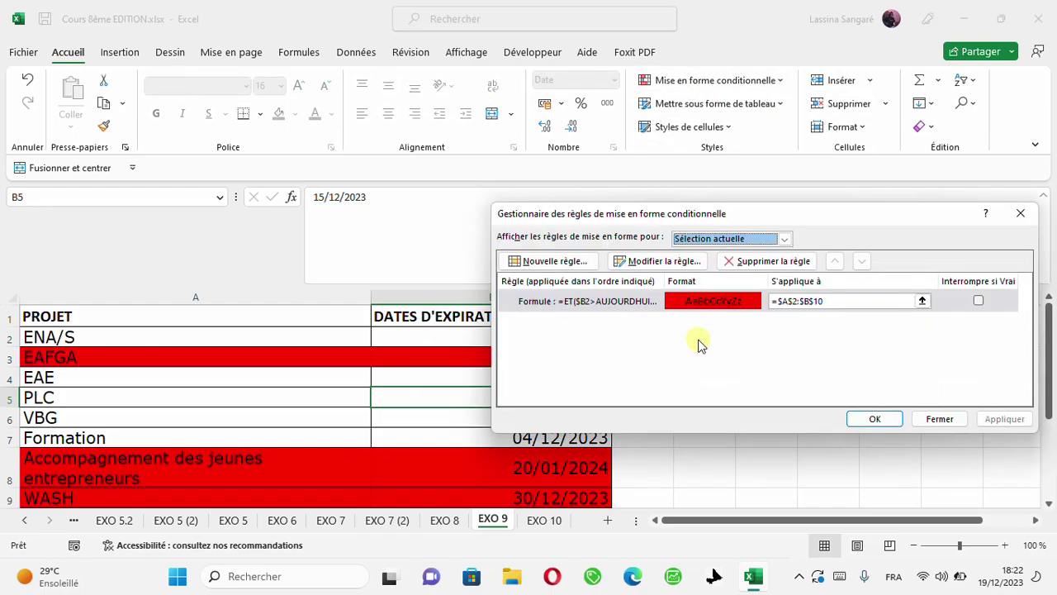
pyautogui.click(645, 261)
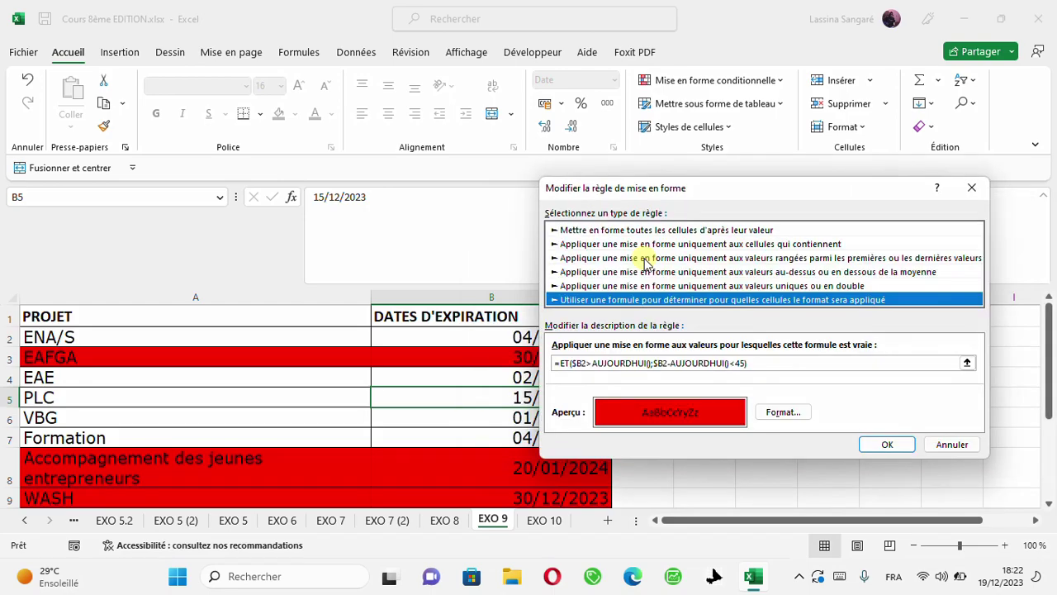
pyautogui.click(760, 362)
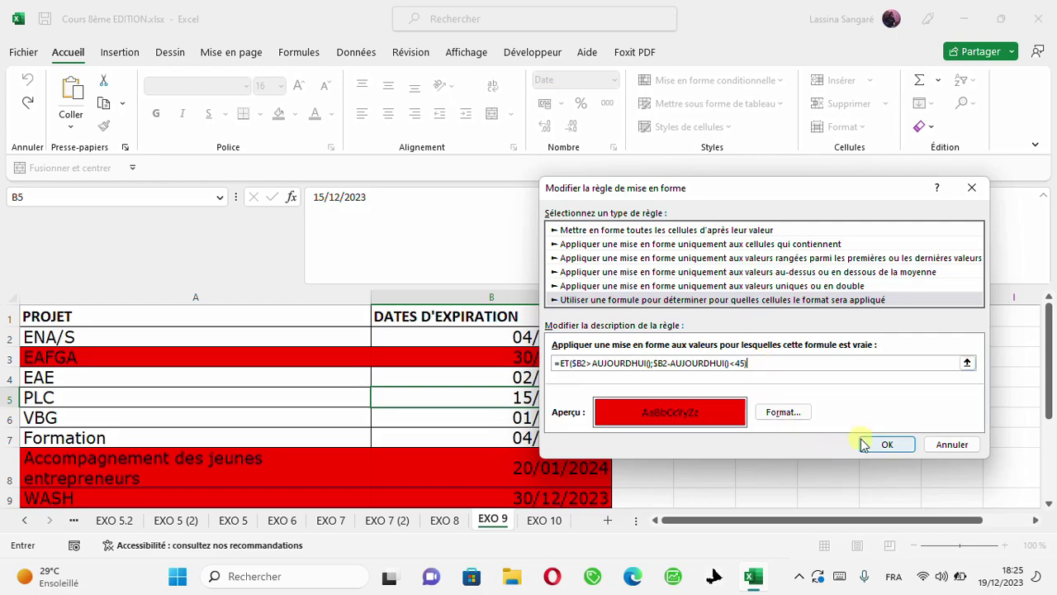
pyautogui.click(864, 445)
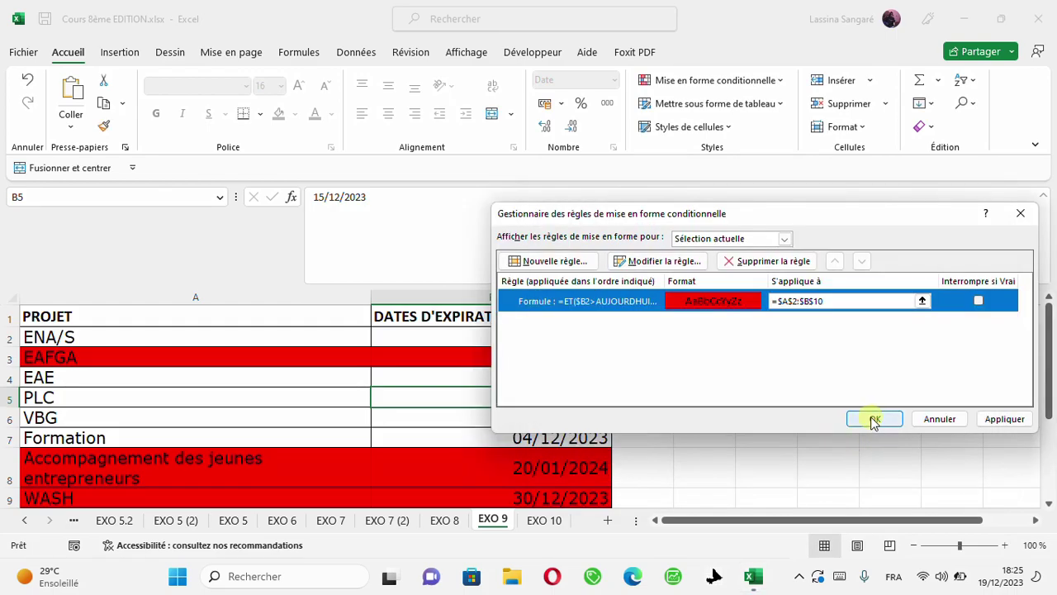
pyautogui.click(874, 419)
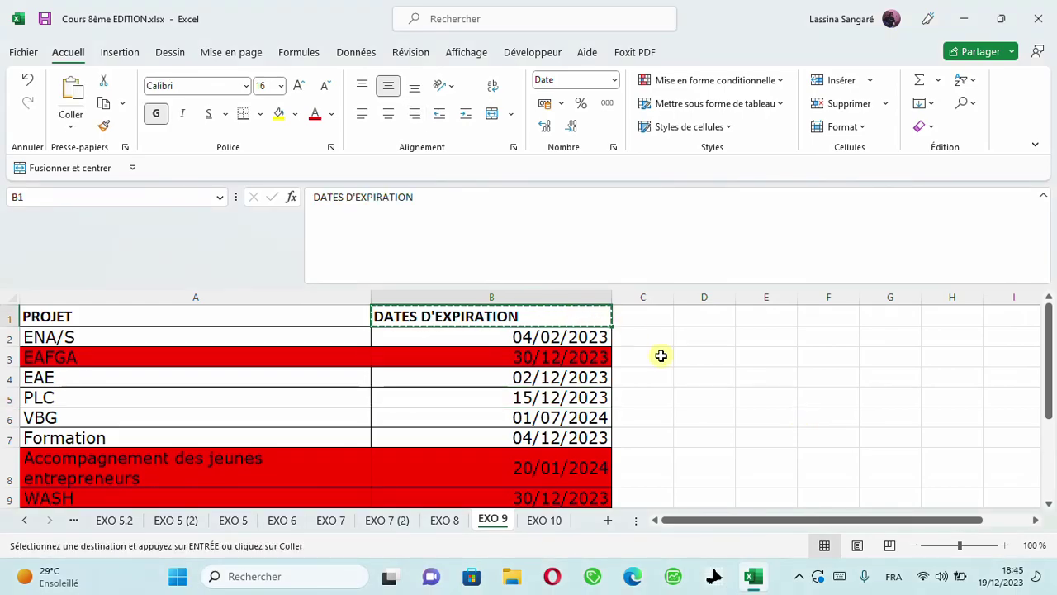
# Step: Inspect the project table's conditional formatting formula in the rule editor, then accept it and close the rules manager
pyautogui.click(661, 355)
pyautogui.click(453, 392)
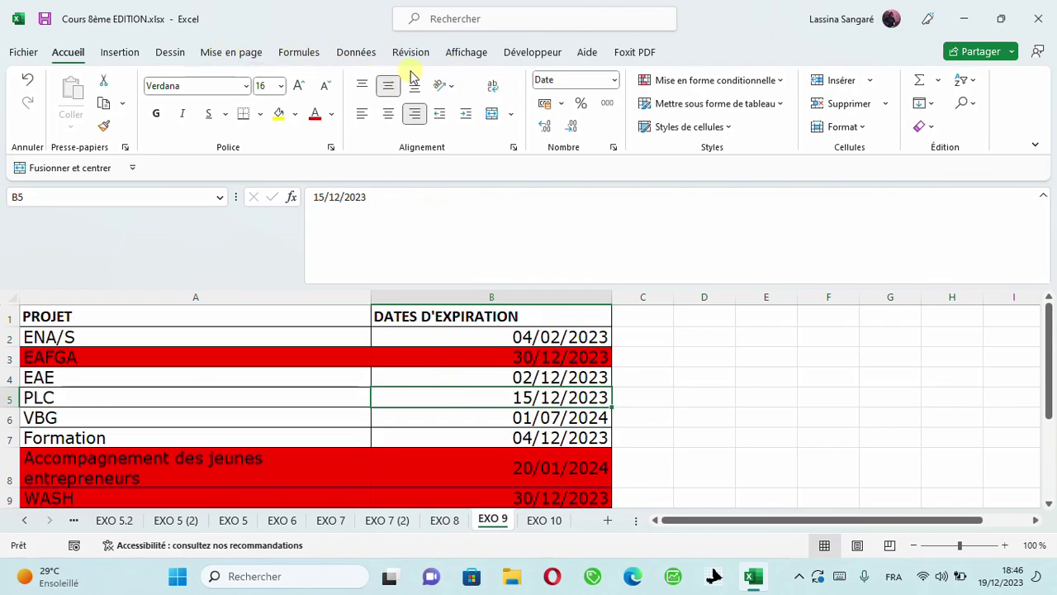
pyautogui.click(734, 80)
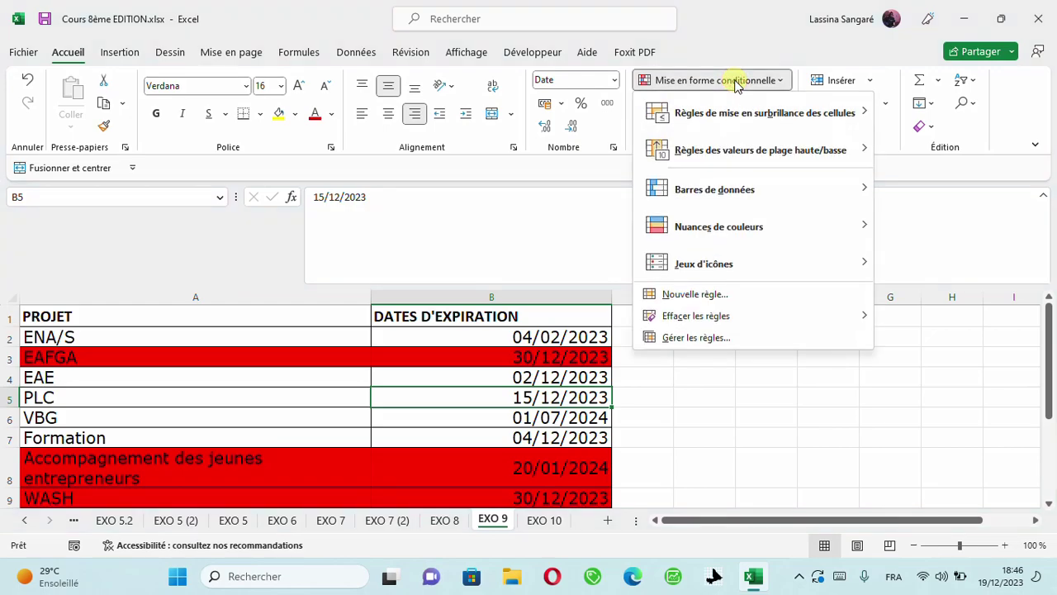
pyautogui.click(724, 335)
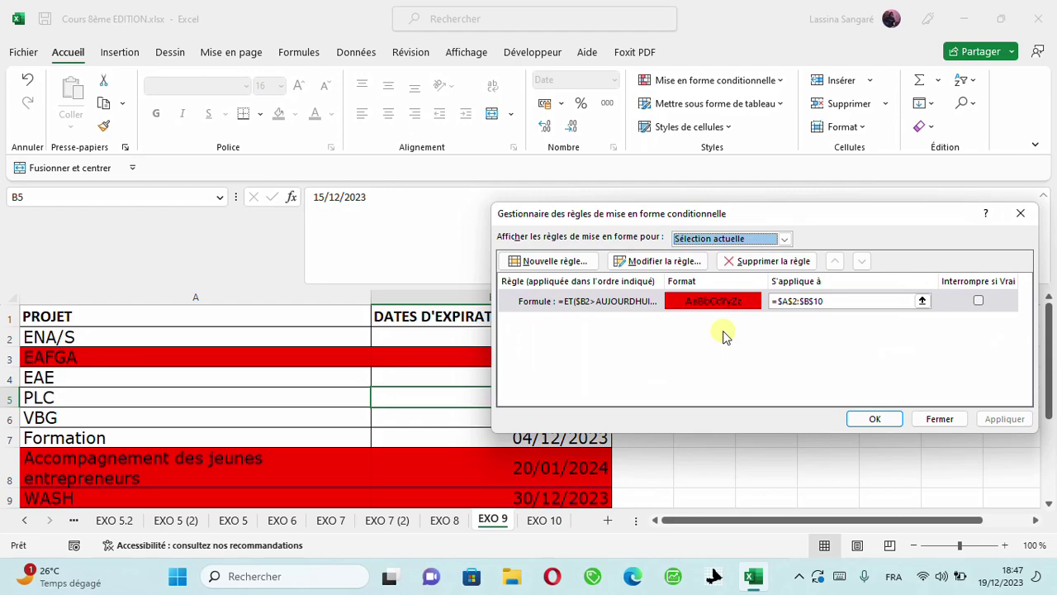
pyautogui.click(652, 262)
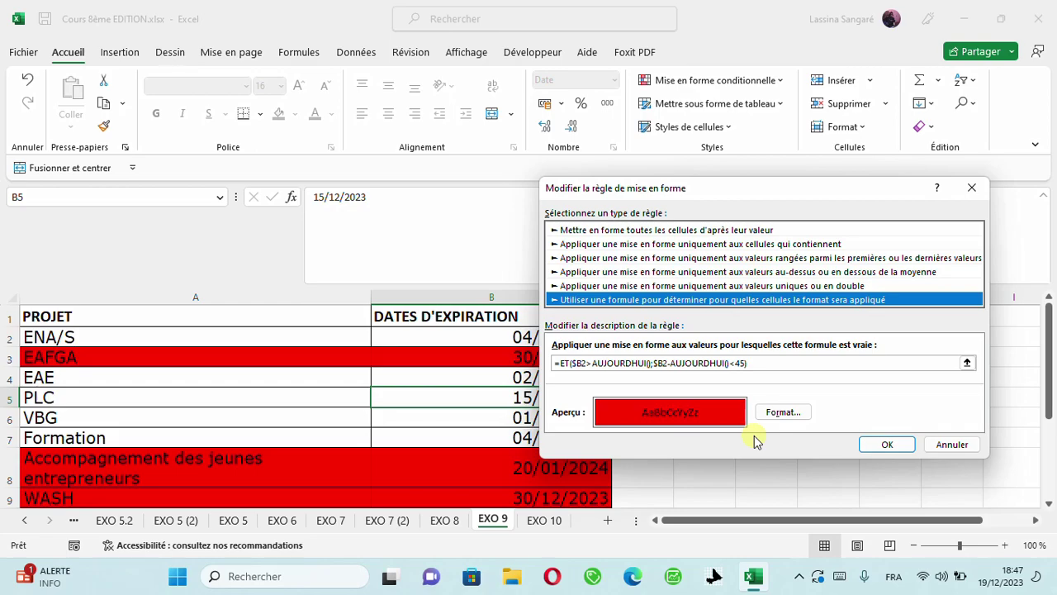
pyautogui.click(887, 445)
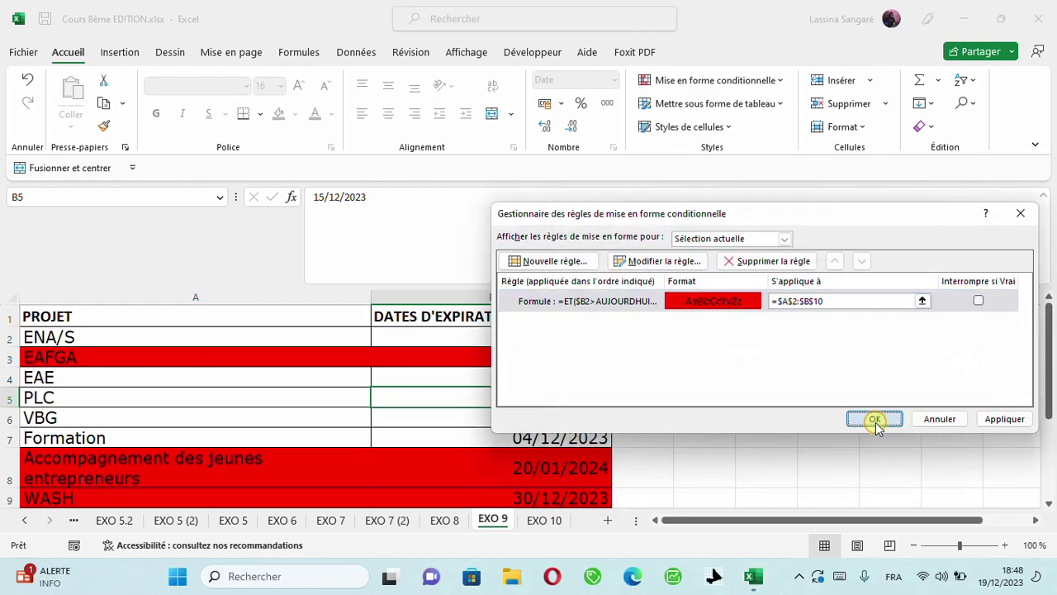
pyautogui.click(874, 420)
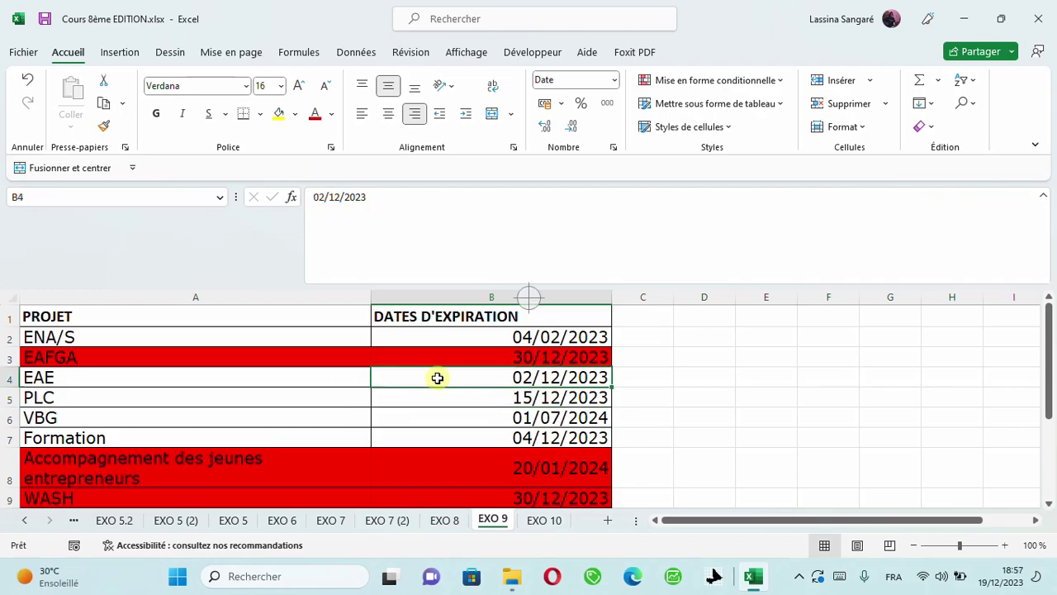
pyautogui.hotkey('ctrl', 'c')
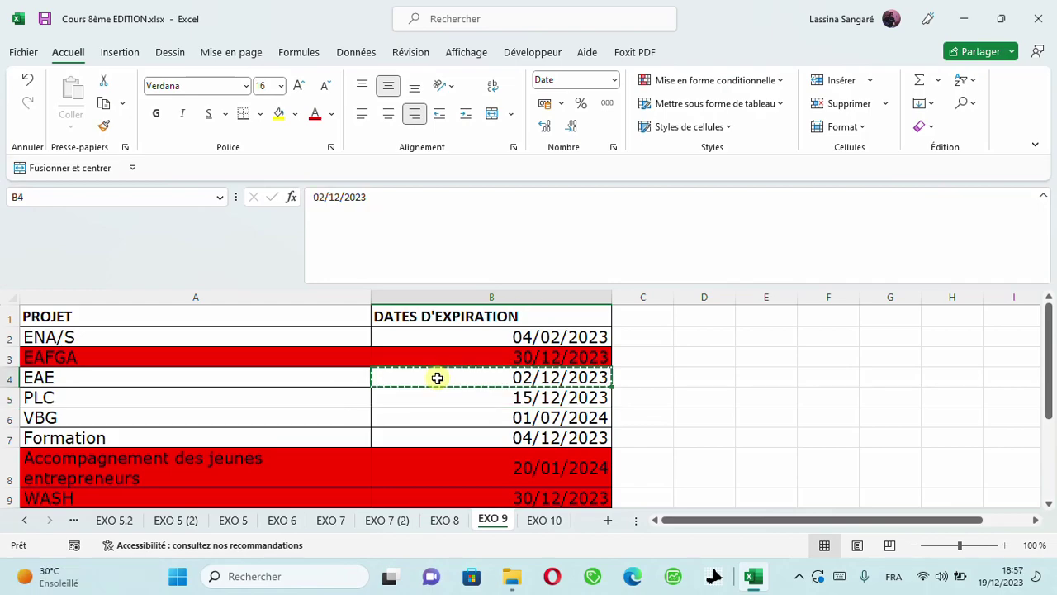
pyautogui.click(420, 458)
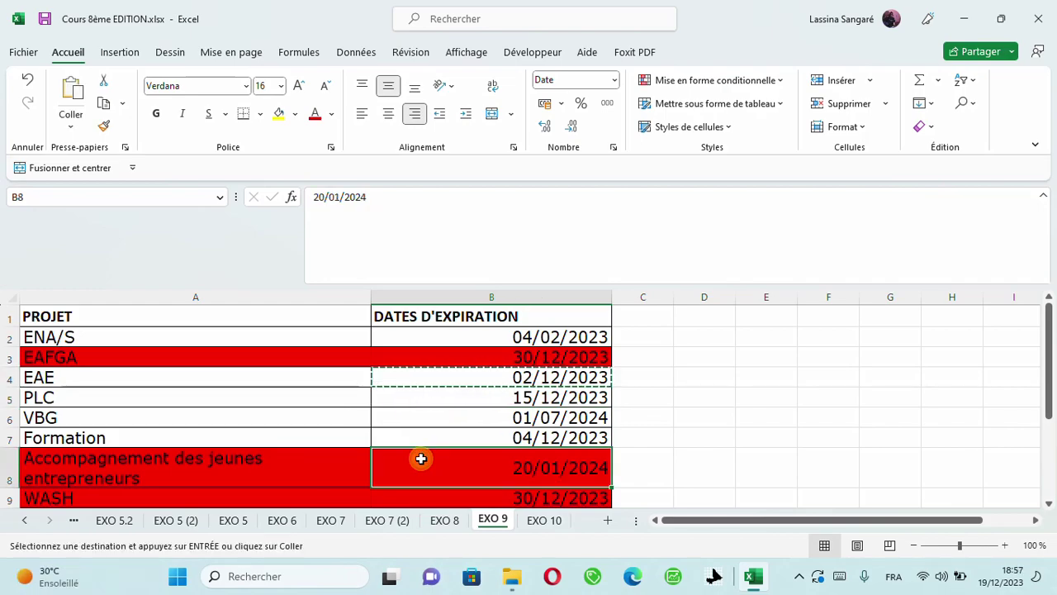
pyautogui.click(631, 455)
pyautogui.doubleClick(631, 455)
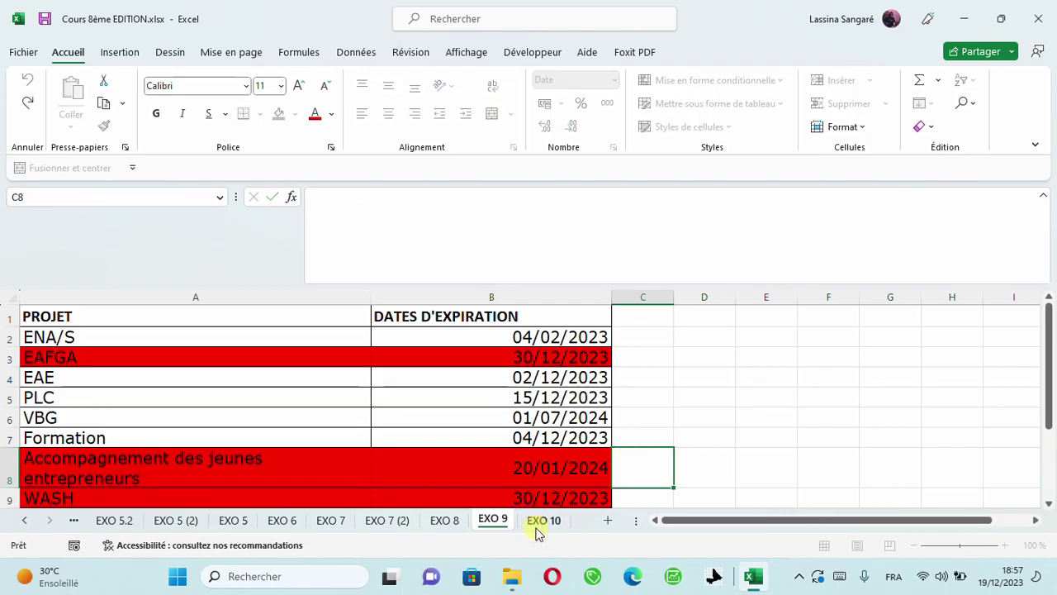
# Step: Open the EXO 10 sheet and read the Exercise 10 data validation instructions in the Word document EXCEL AVANCE.docx
pyautogui.click(536, 527)
pyautogui.click(440, 394)
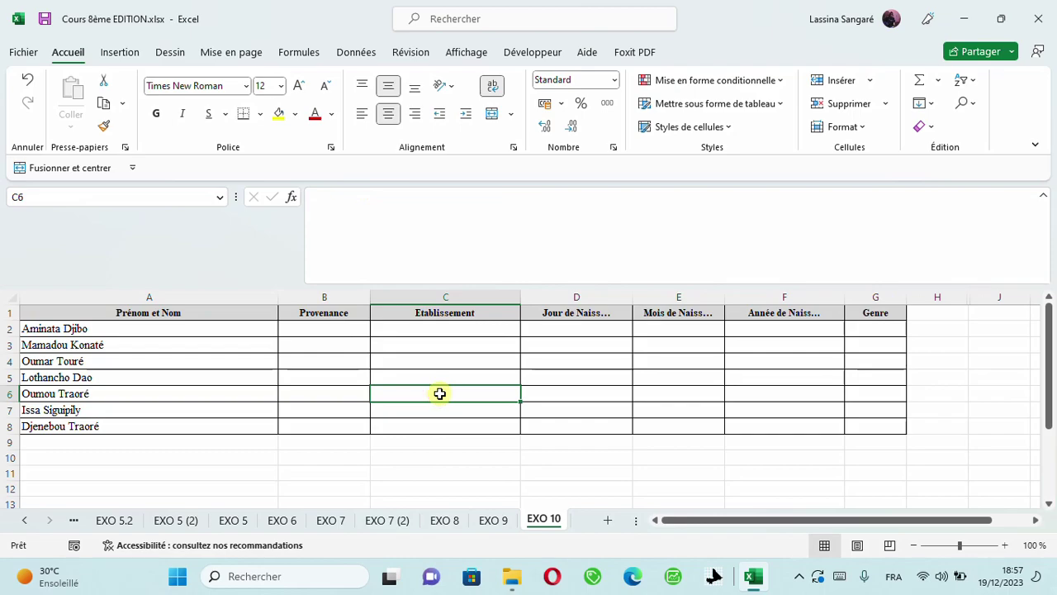
pyautogui.press('super+Tab')
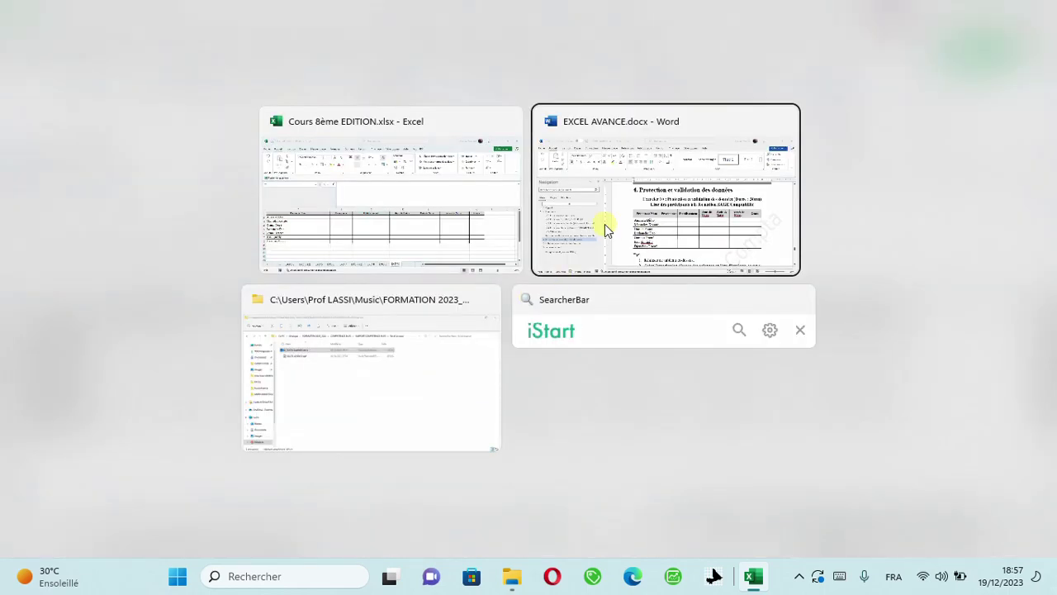
pyautogui.click(673, 219)
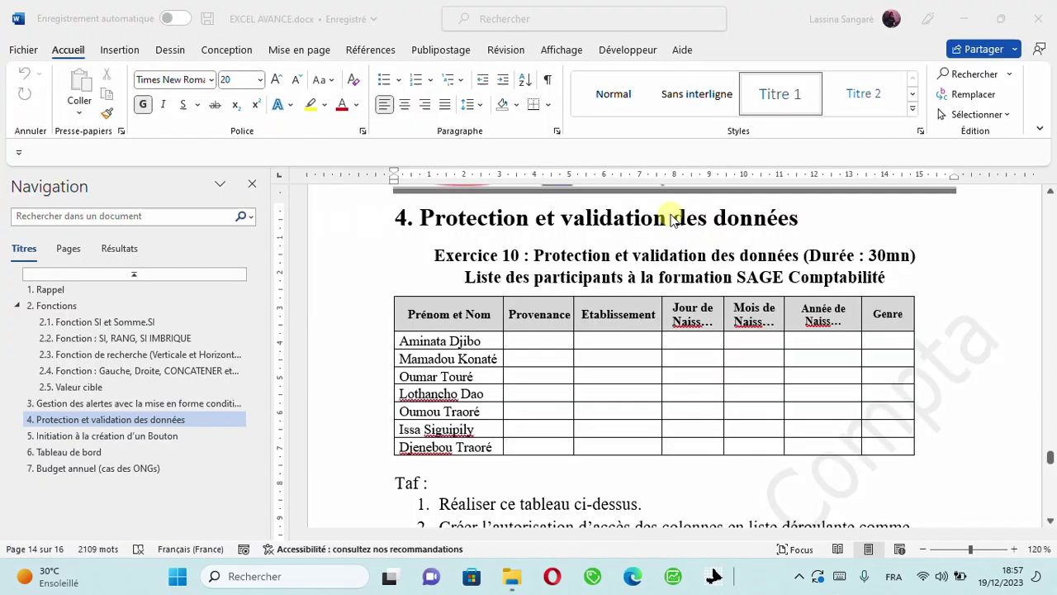
pyautogui.press('alt')
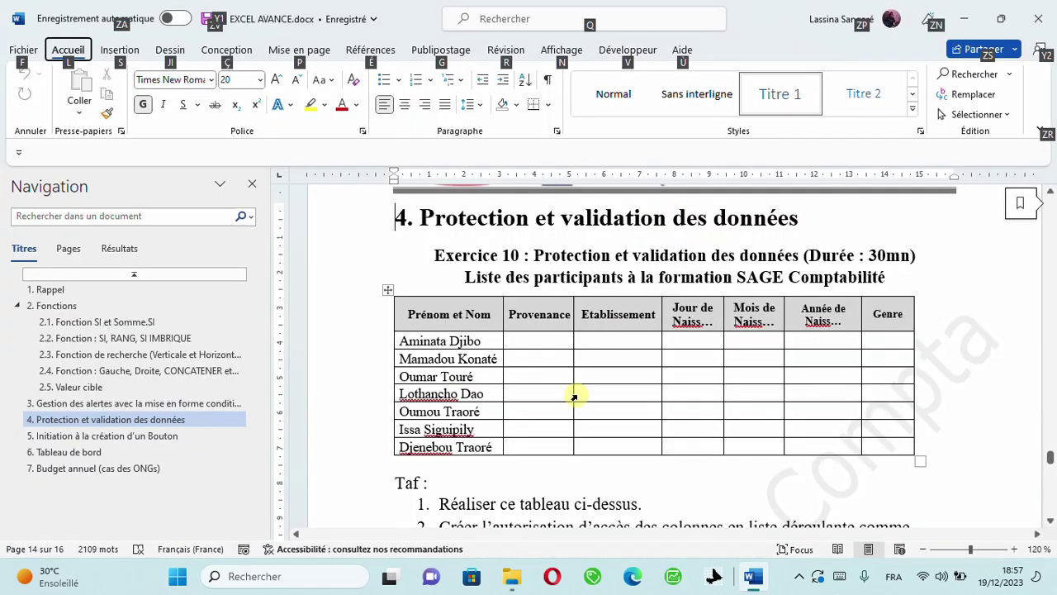
pyautogui.click(607, 372)
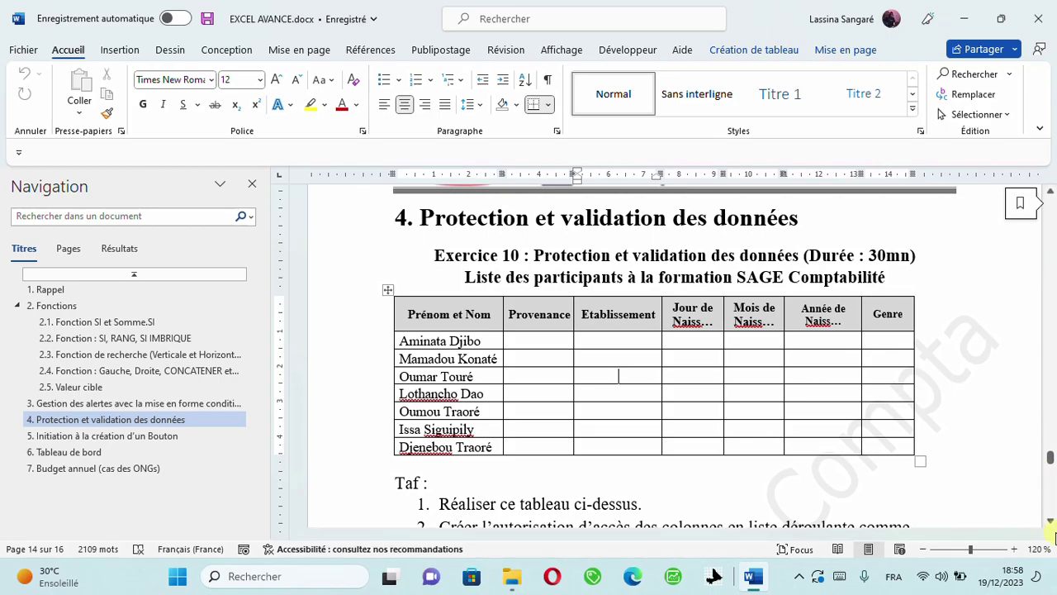
pyautogui.click(1050, 521)
pyautogui.click(1050, 521)
pyautogui.click(1050, 521)
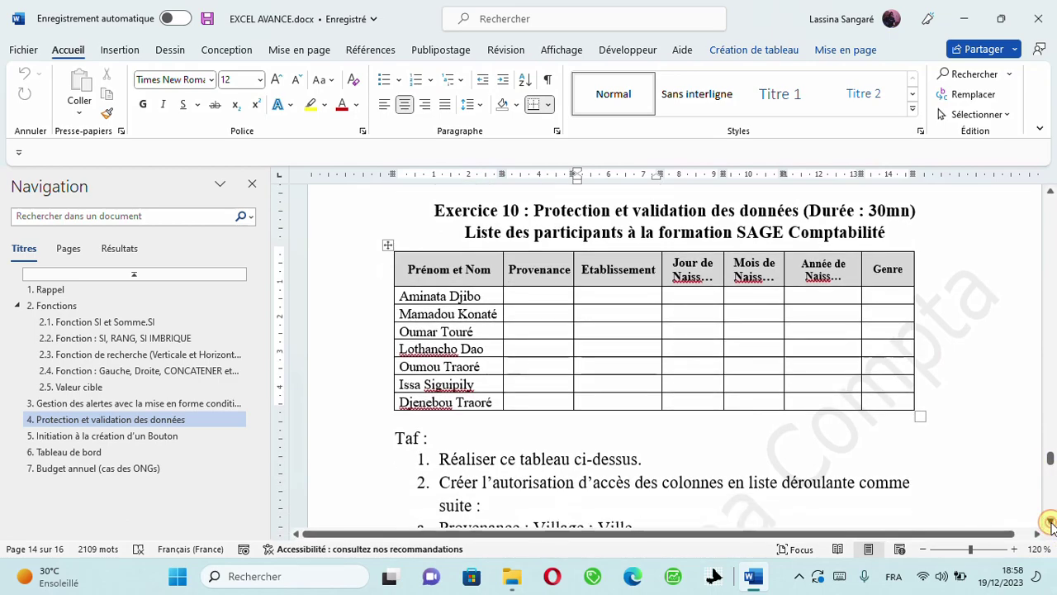
pyautogui.click(1050, 521)
pyautogui.click(1050, 521)
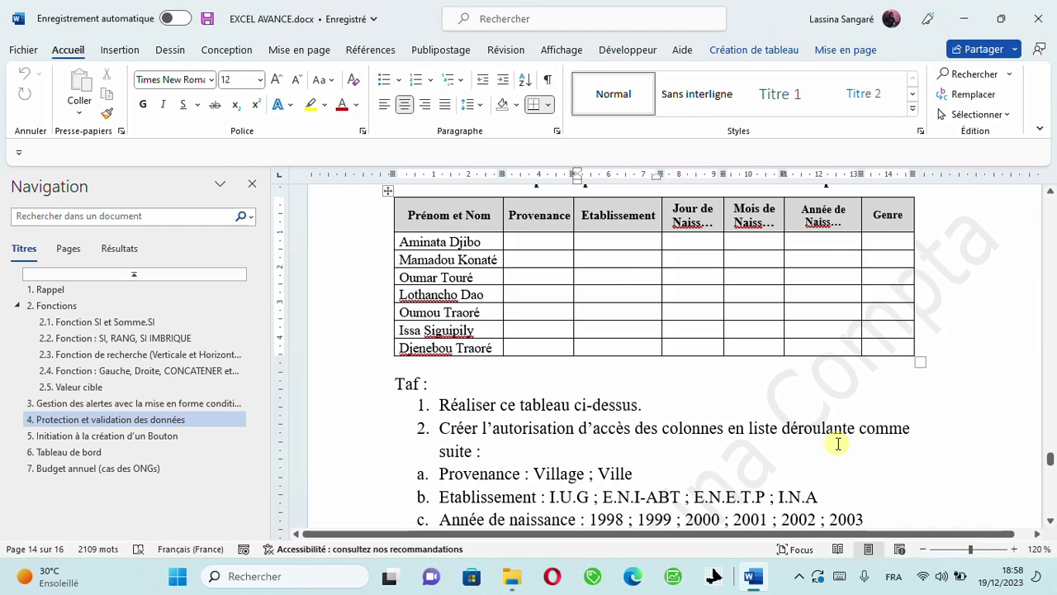
# Step: Switch back to the Excel workbook and restrict Provenance cell B2 to an in-cell drop-down list with the source Village;Ville
pyautogui.press('super+Tab')
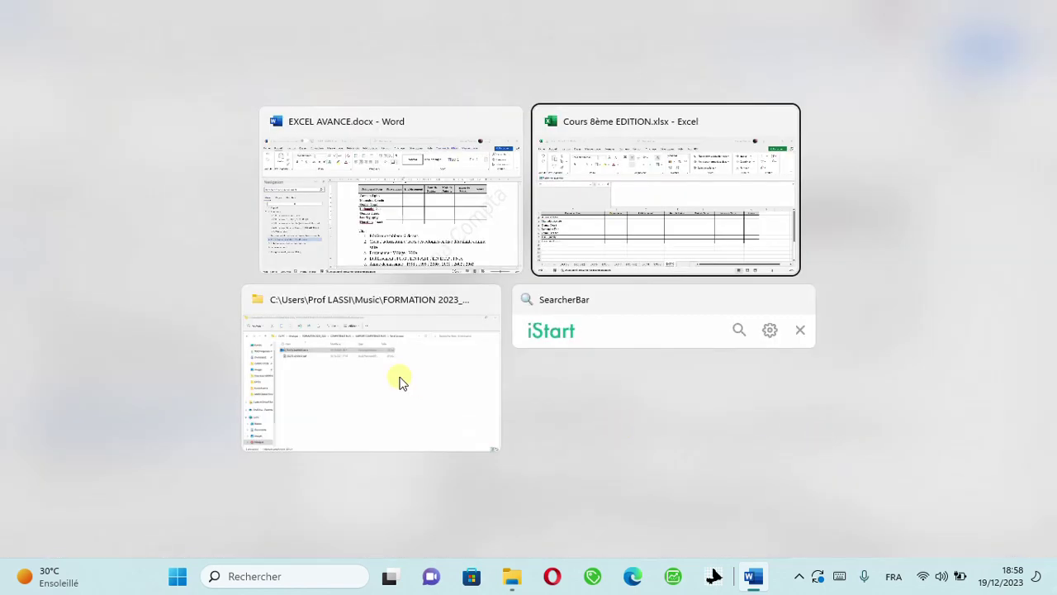
pyautogui.click(653, 235)
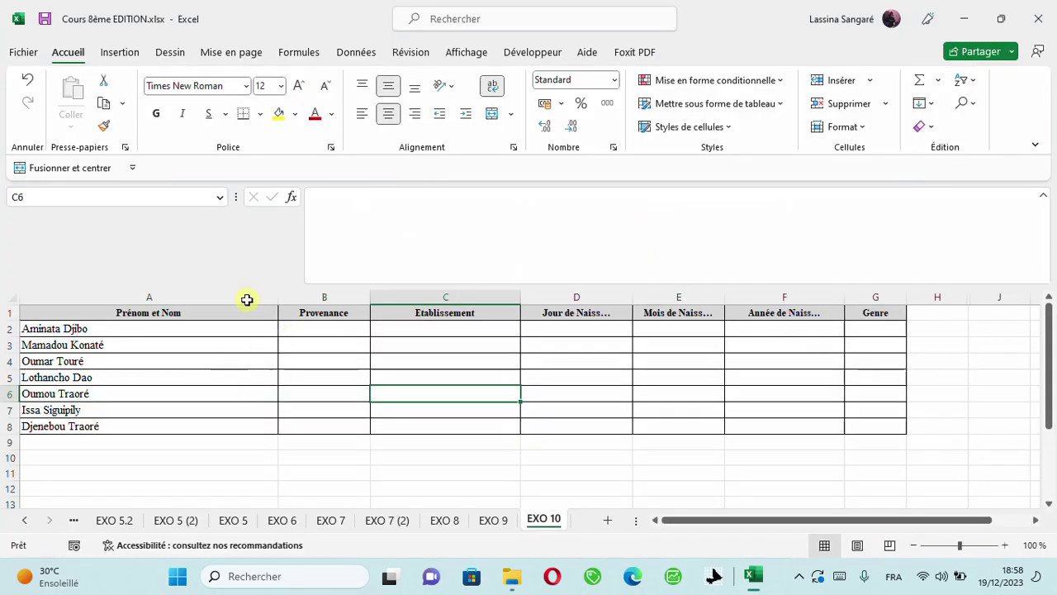
pyautogui.click(304, 330)
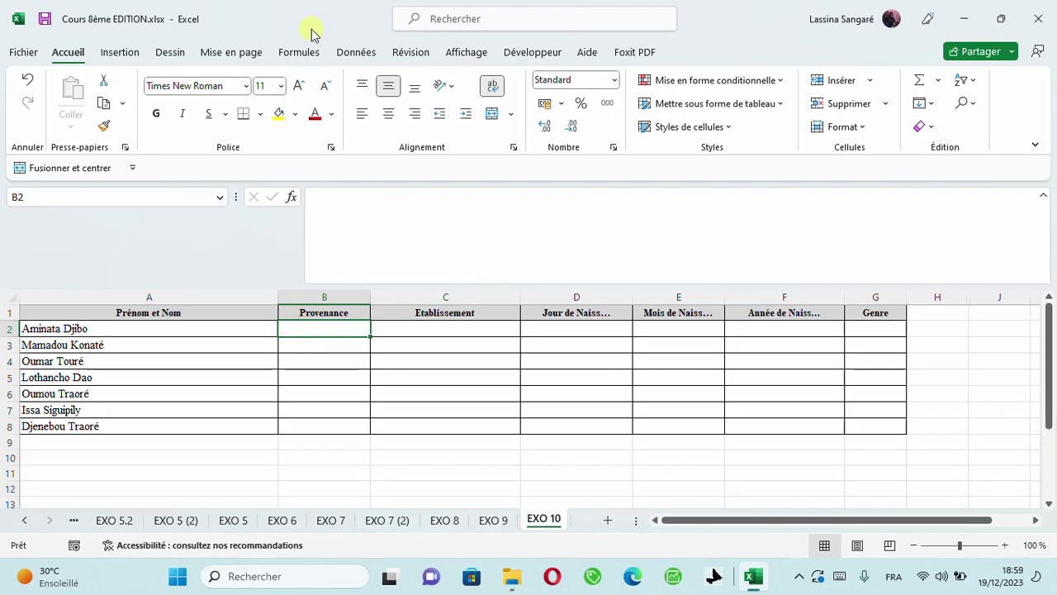
pyautogui.click(355, 52)
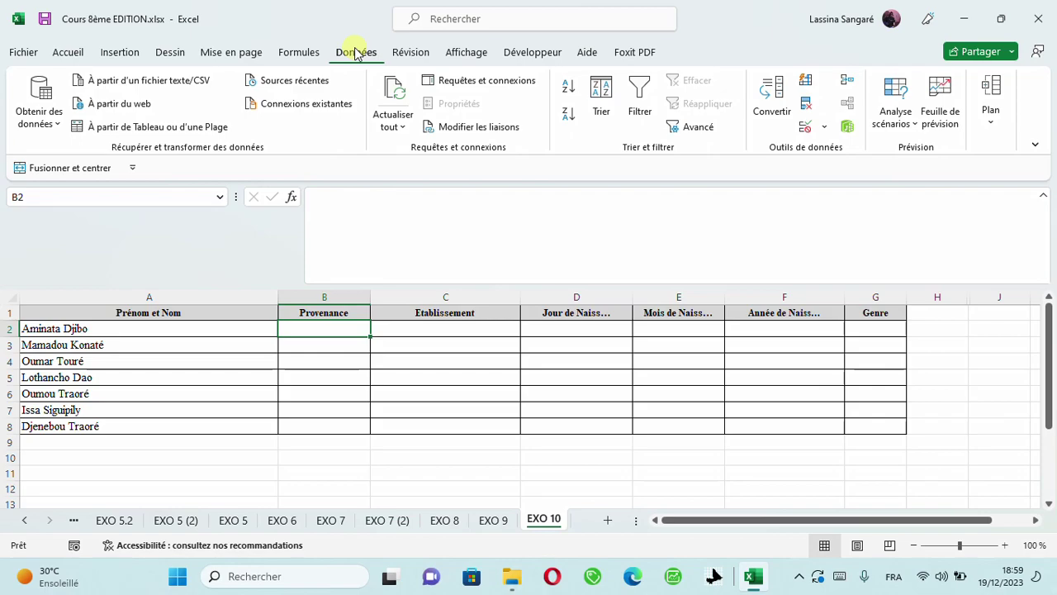
pyautogui.click(824, 132)
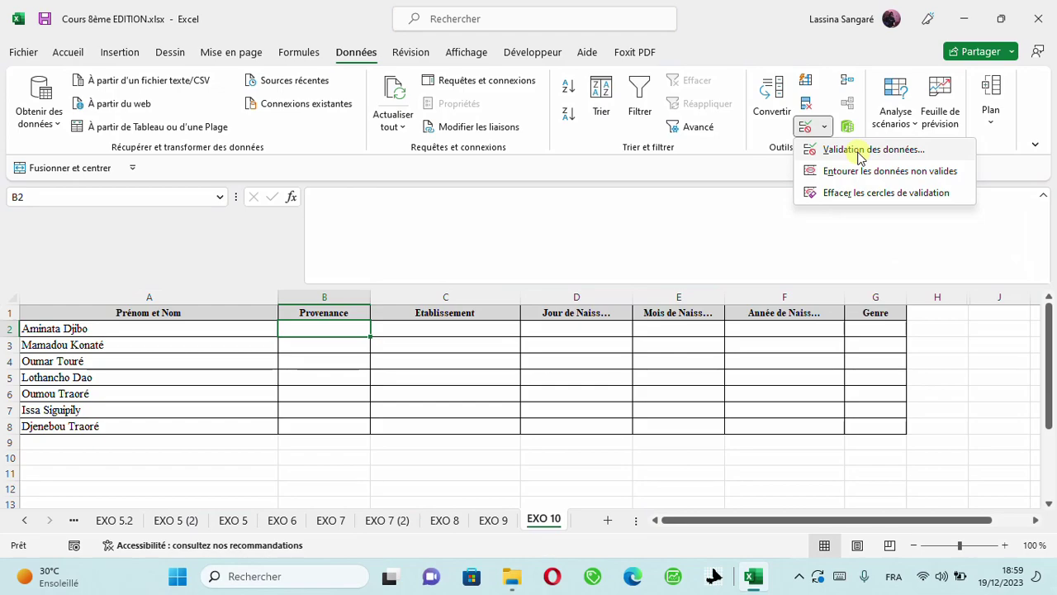
pyautogui.click(859, 151)
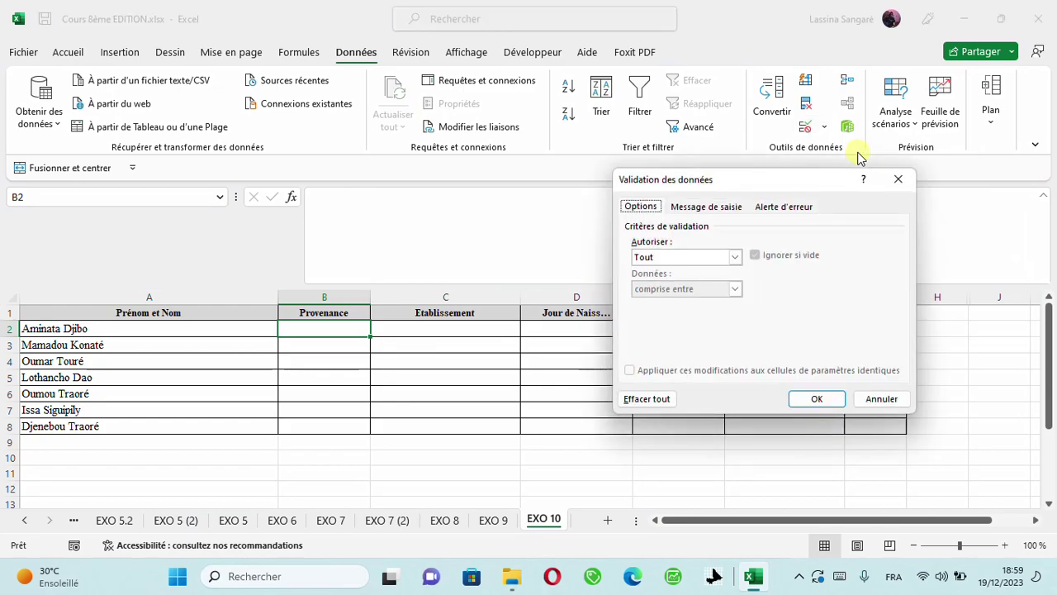
pyautogui.click(734, 256)
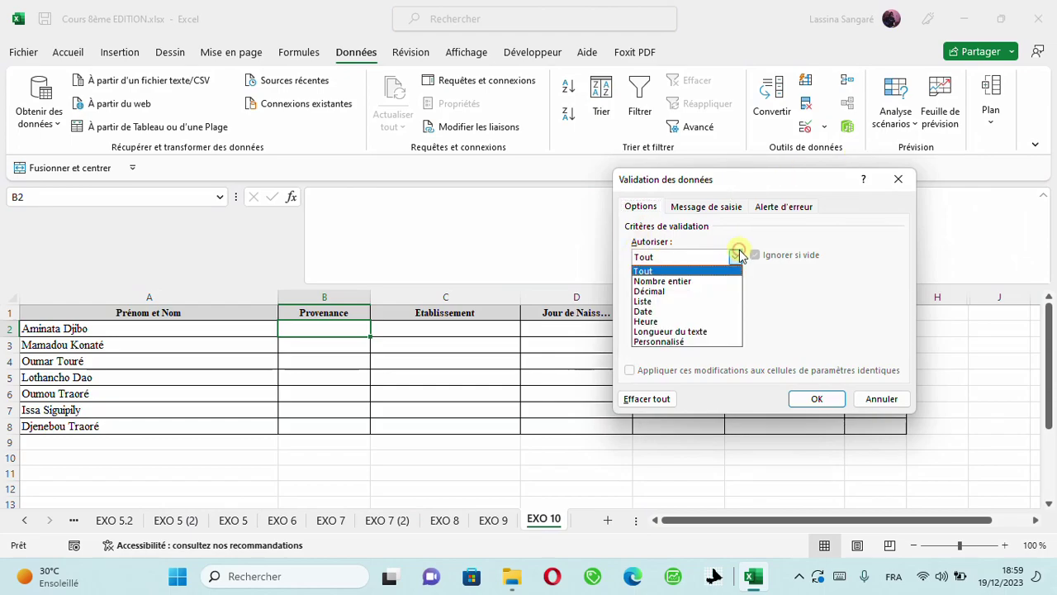
pyautogui.click(670, 302)
pyautogui.click(646, 320)
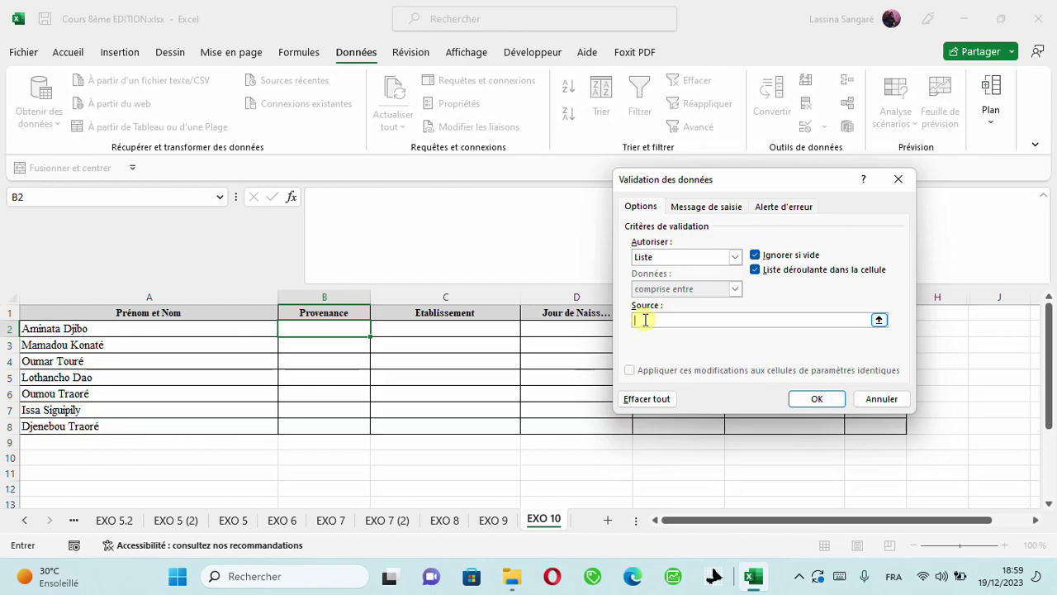
pyautogui.write('Village')
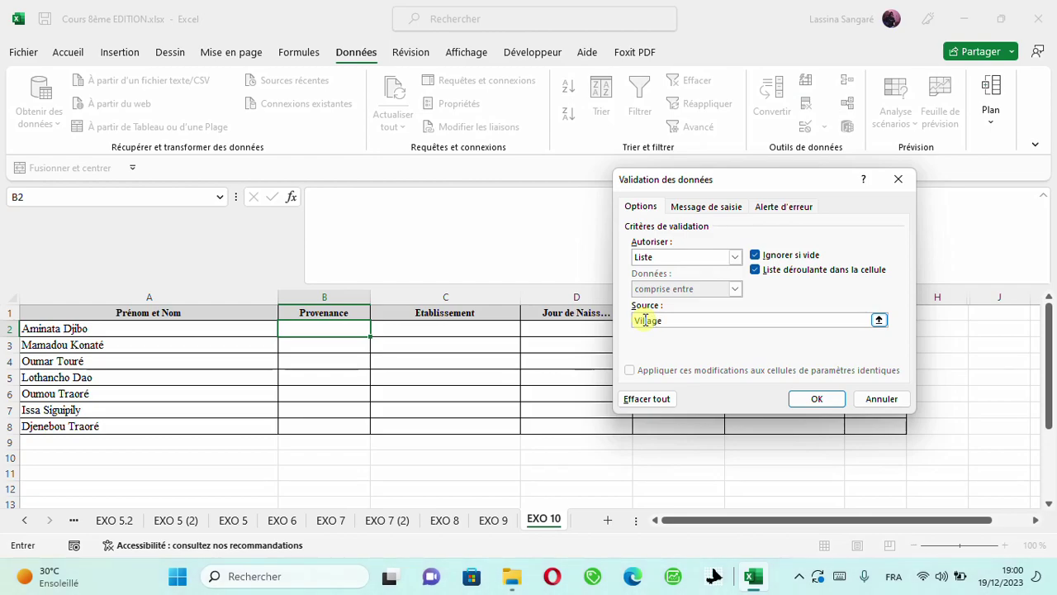
pyautogui.write(';Ville')
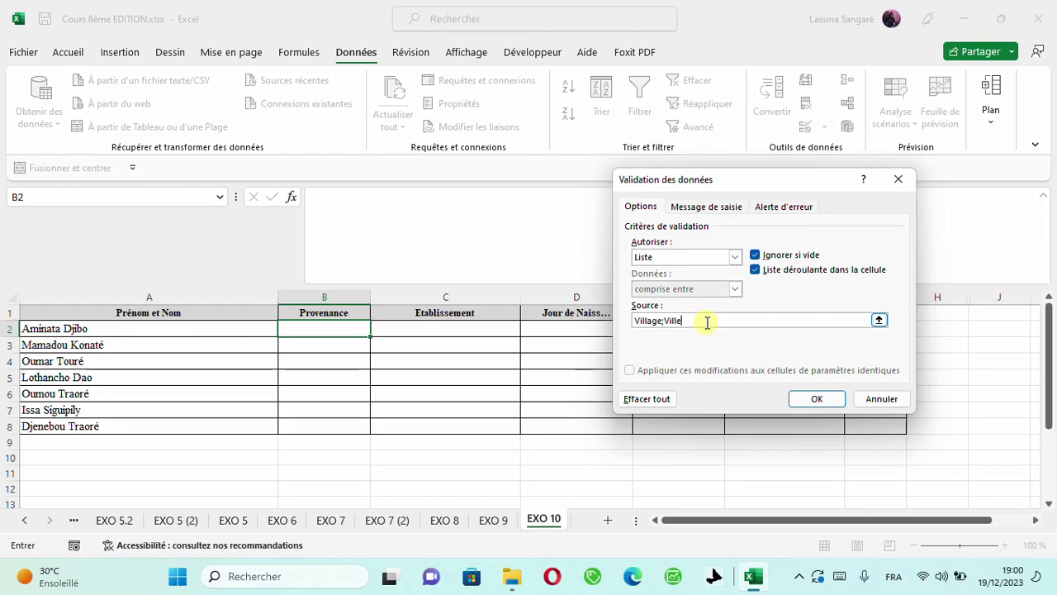
pyautogui.click(798, 402)
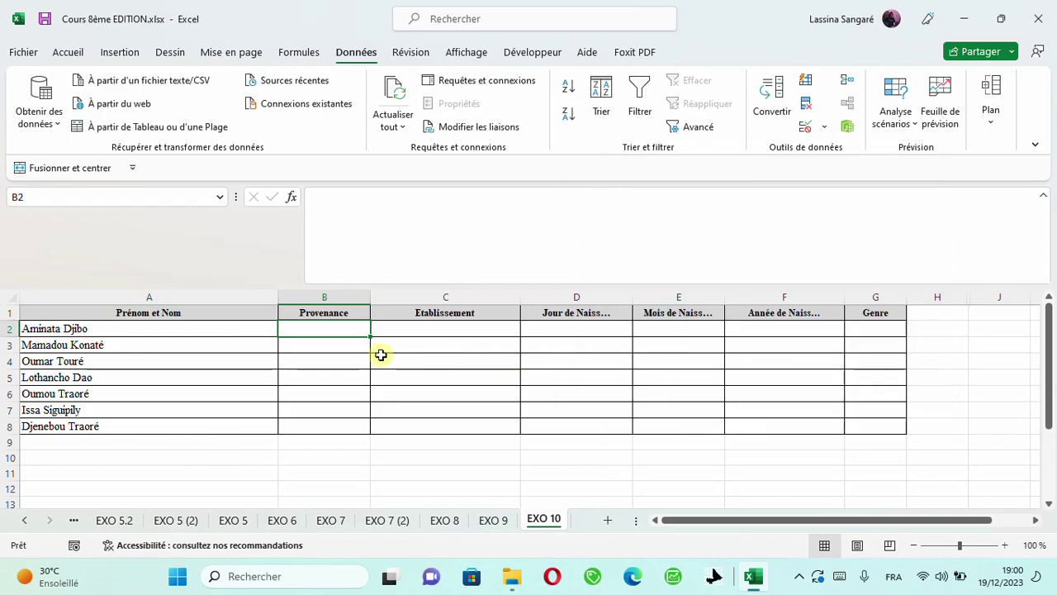
# Step: Check the choices offered by the drop-down list in B2 without picking one
pyautogui.click(323, 346)
pyautogui.click(344, 326)
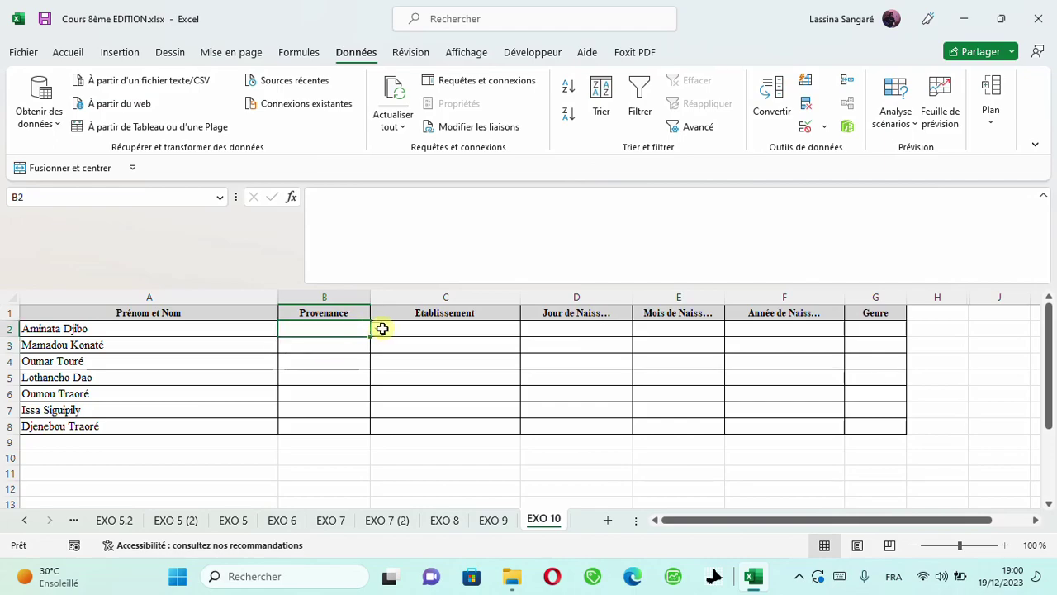
pyautogui.click(377, 330)
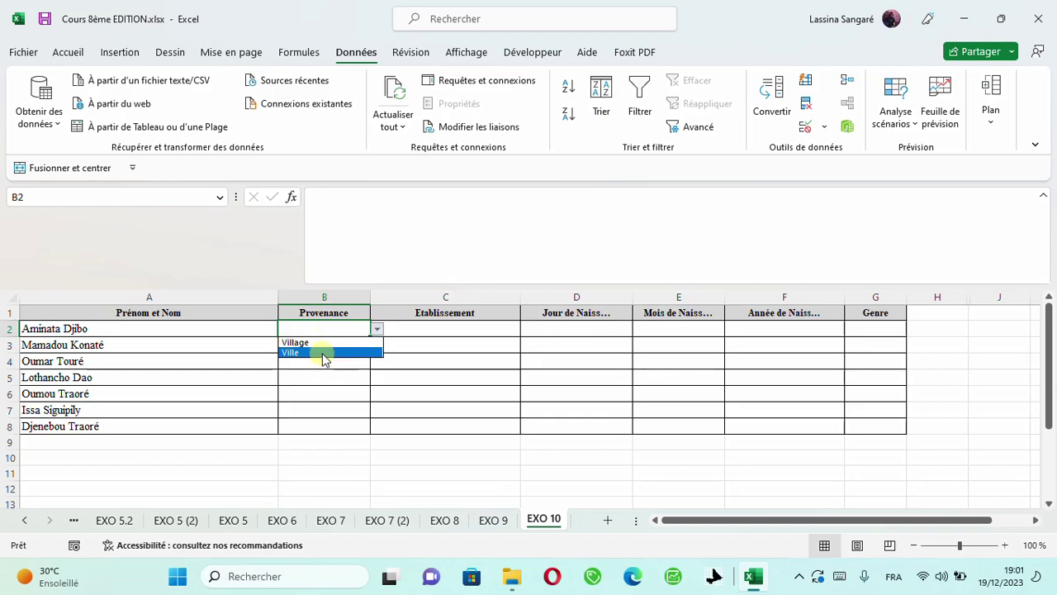
pyautogui.press('Escape')
# Step: Extend B2's drop-down validation down through B8 and check the list choices in B3
pyautogui.moveTo(370, 335); pyautogui.dragTo(371, 428)
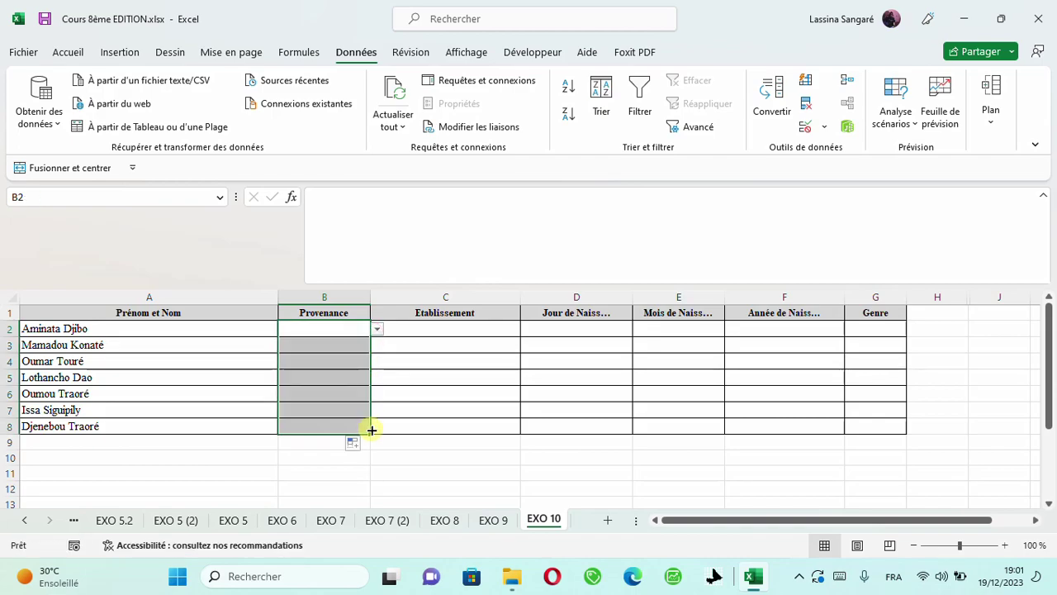
pyautogui.click(346, 366)
pyautogui.click(348, 346)
pyautogui.click(377, 345)
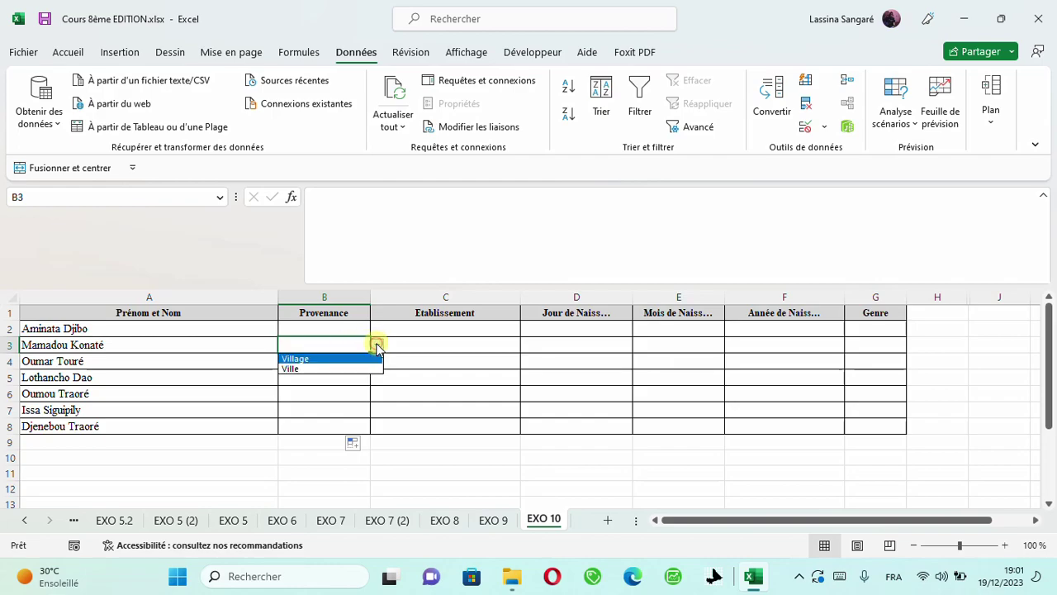
# Step: Try to enter Bamako in B2 to test the list restriction, then cancel the entry
pyautogui.click(323, 325)
pyautogui.click(328, 325)
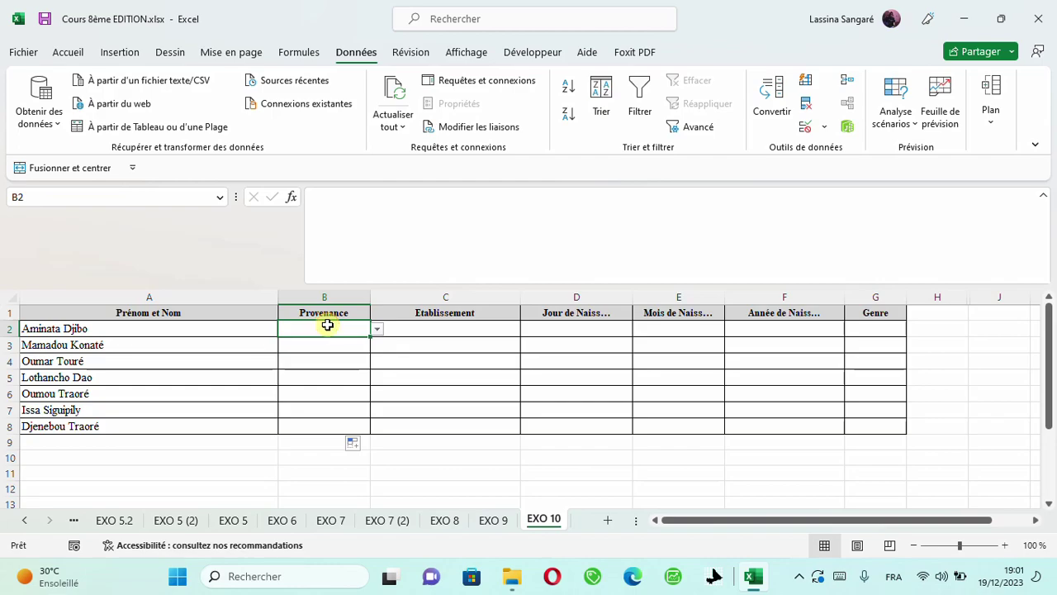
pyautogui.write('Bamako')
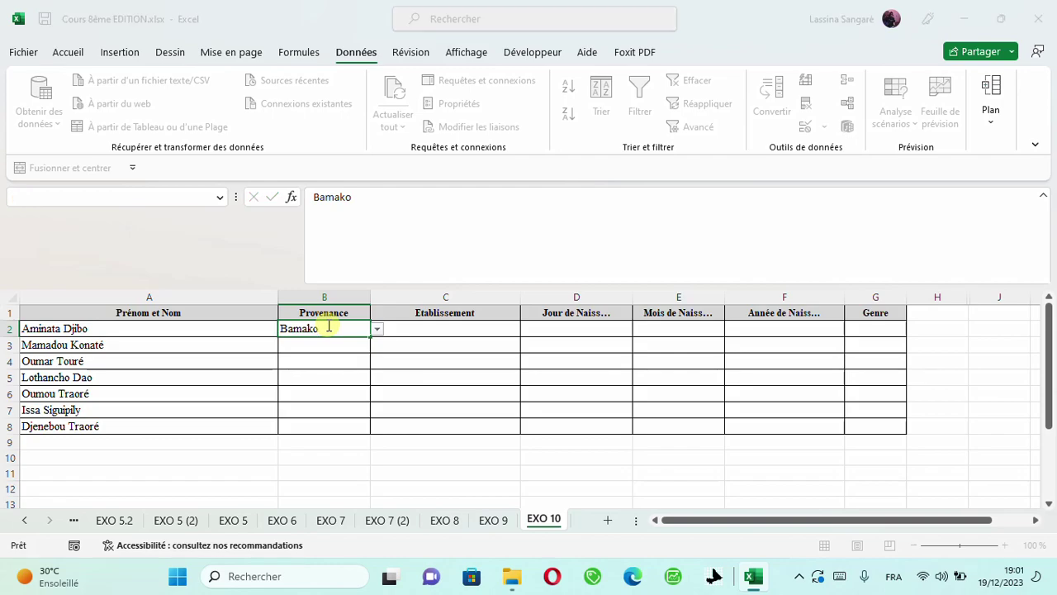
pyautogui.press('Return')
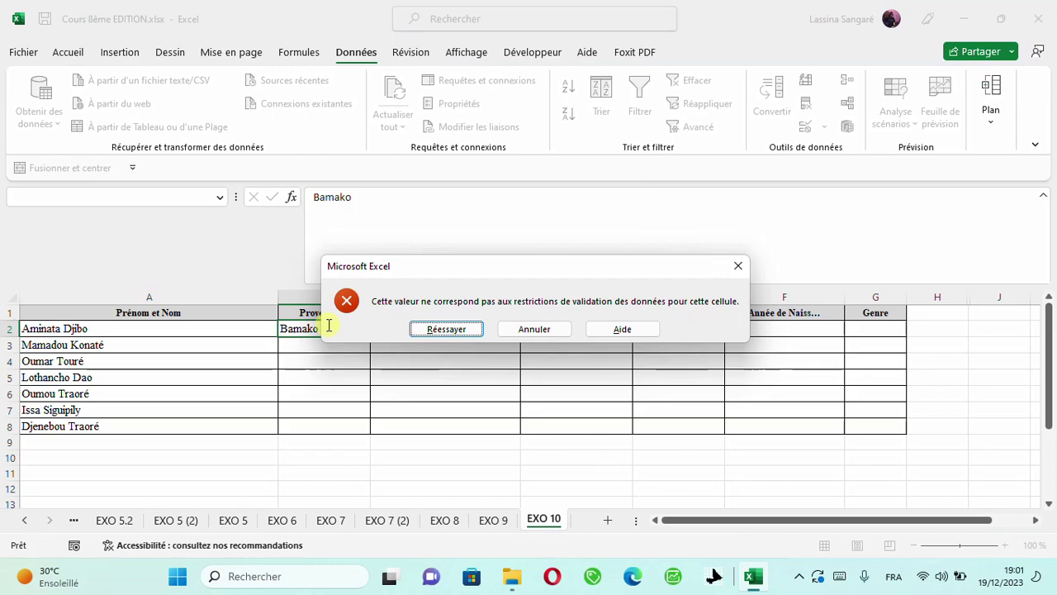
pyautogui.click(738, 267)
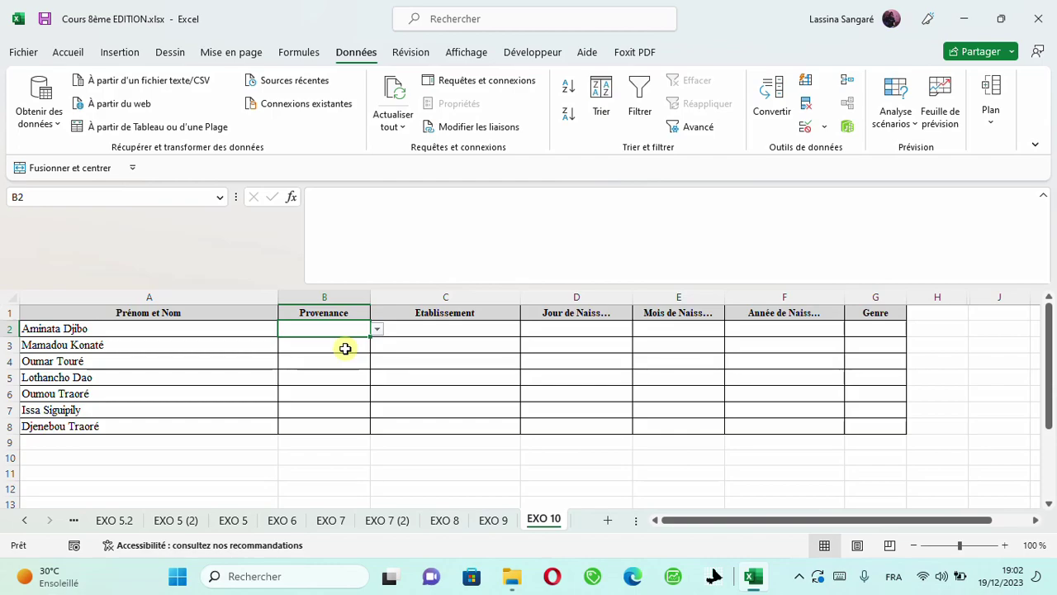
# Step: Review the data validation criteria of B2 and the types of entry that can be allowed, keeping the list setting
pyautogui.click(823, 128)
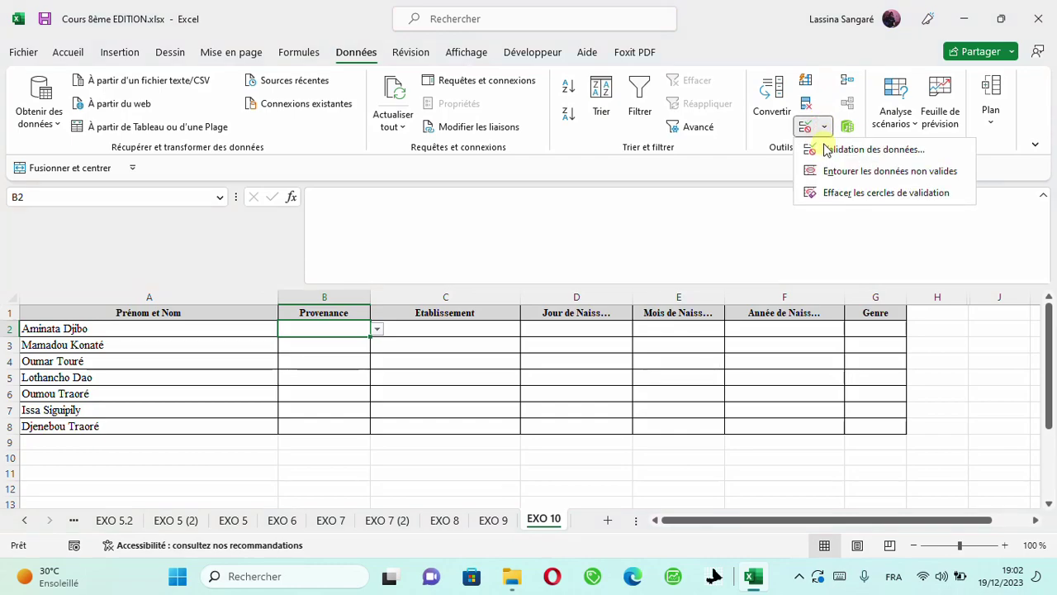
pyautogui.click(826, 149)
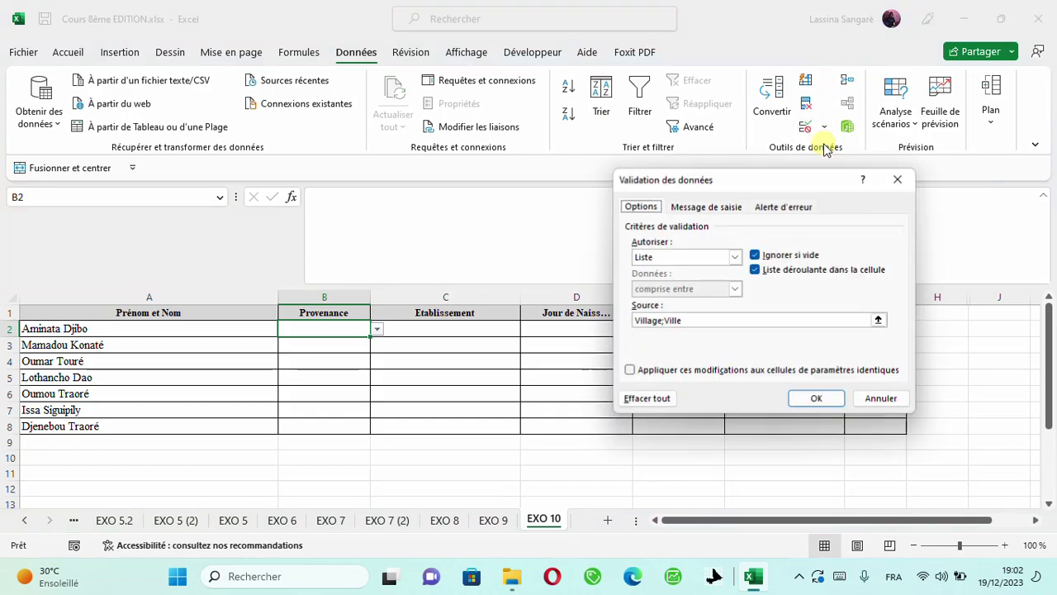
pyautogui.click(735, 256)
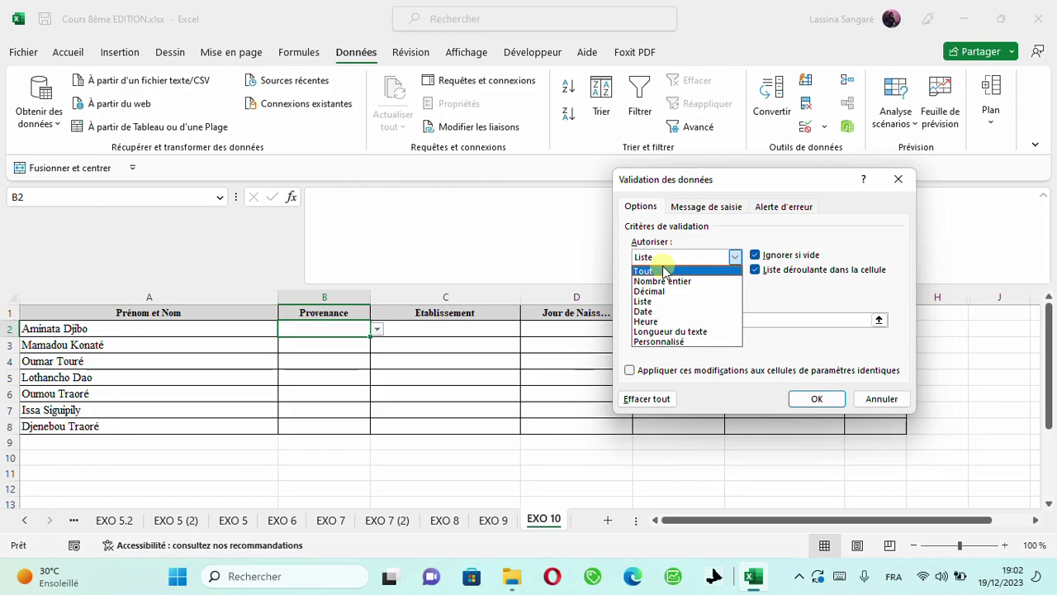
pyautogui.click(855, 299)
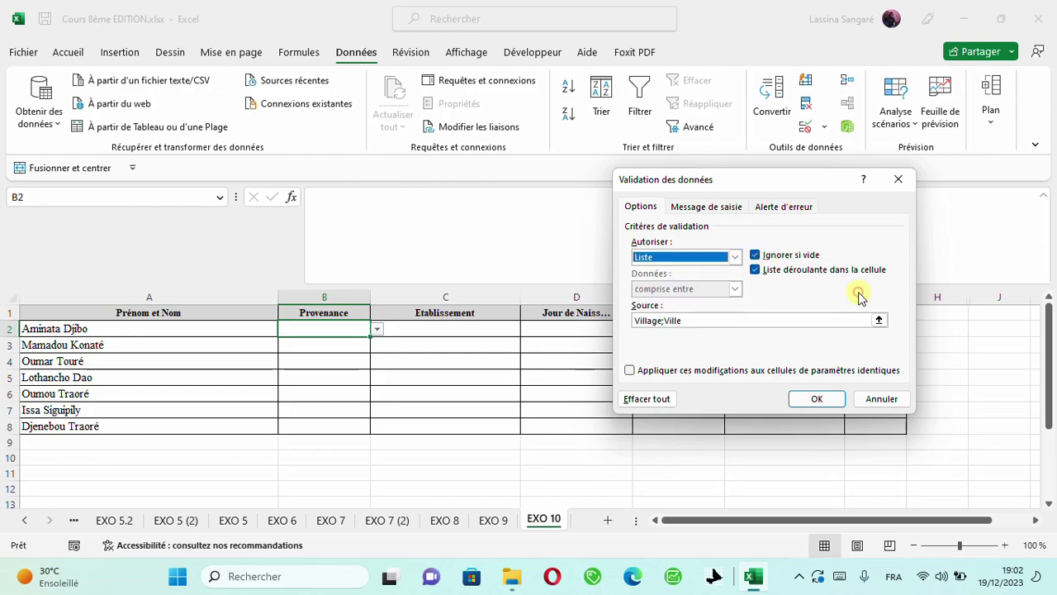
pyautogui.click(817, 399)
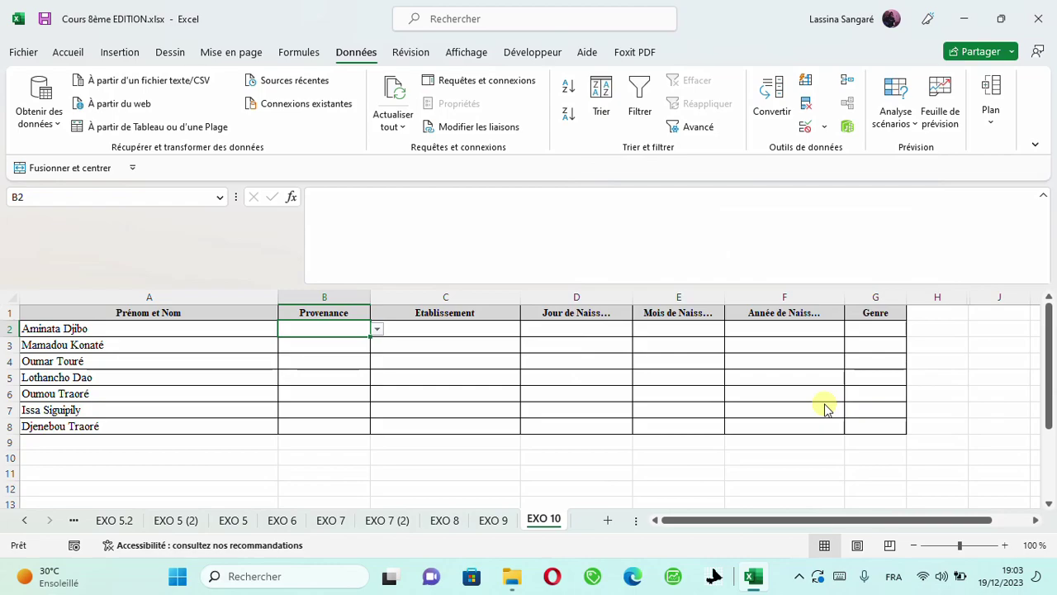
# Step: Switch to the Word document EXCEL AVANCE and copy the Etablissement values I.U.G ; E.N.I-ABT ; E.N.E.T.P ; I.N.A from the exercise
pyautogui.press('super+Tab')
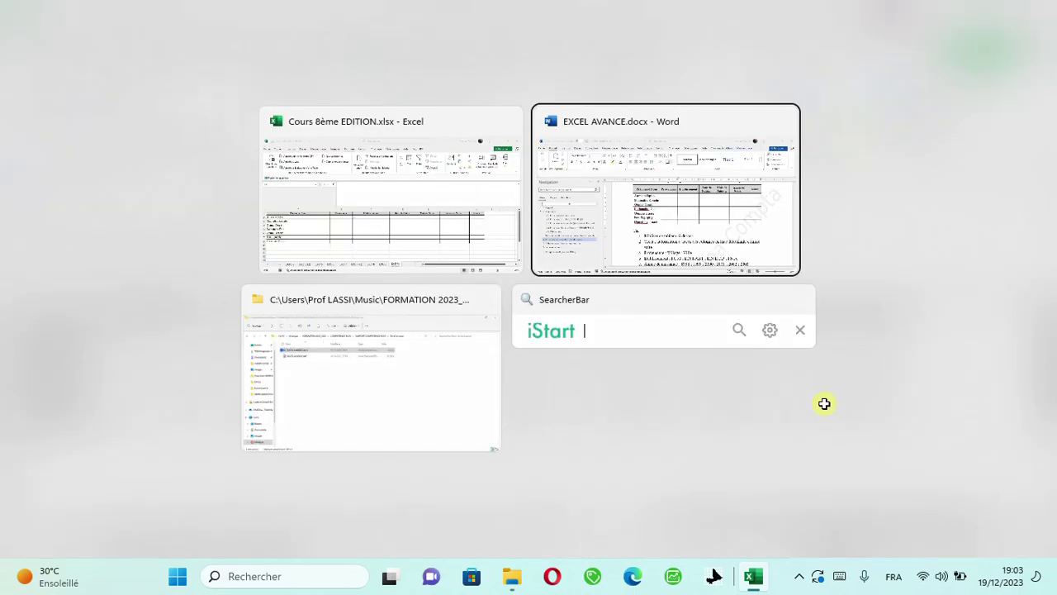
pyautogui.click(584, 182)
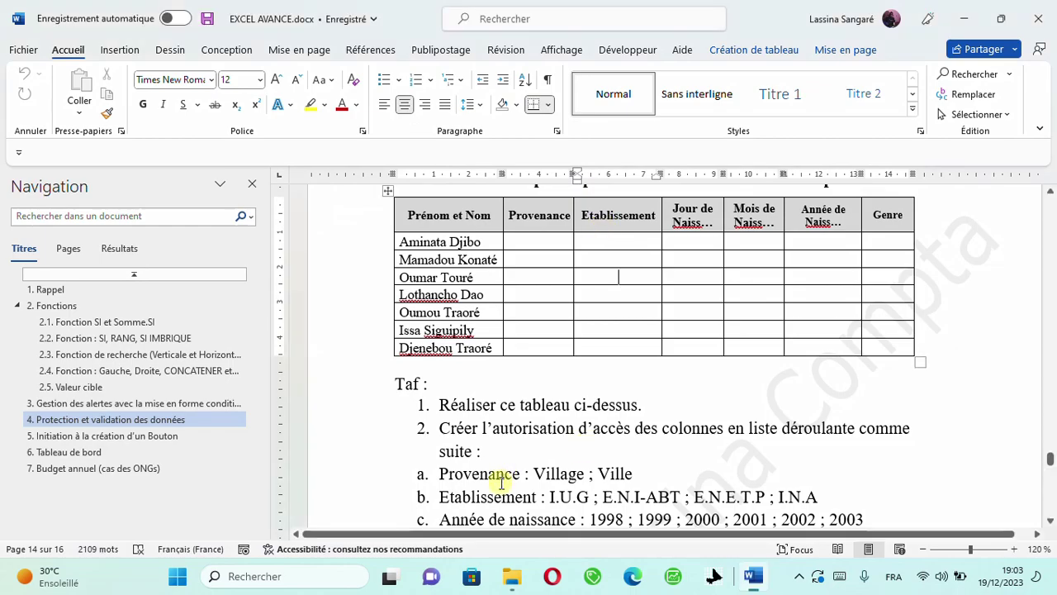
pyautogui.click(552, 495)
pyautogui.moveTo(576, 491); pyautogui.dragTo(820, 494)
pyautogui.hotkey('ctrl', 'c')
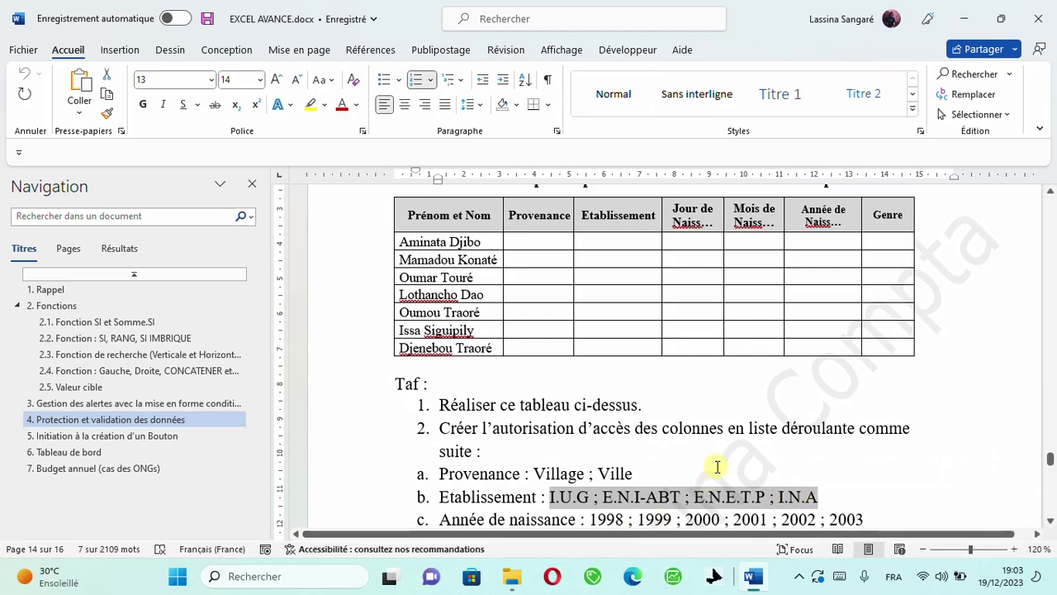
# Step: Switch back to the Excel workbook and set C2's data validation to a list, pasting the copied Etablissement values as its source
pyautogui.hotkey('alt', 'Tab')
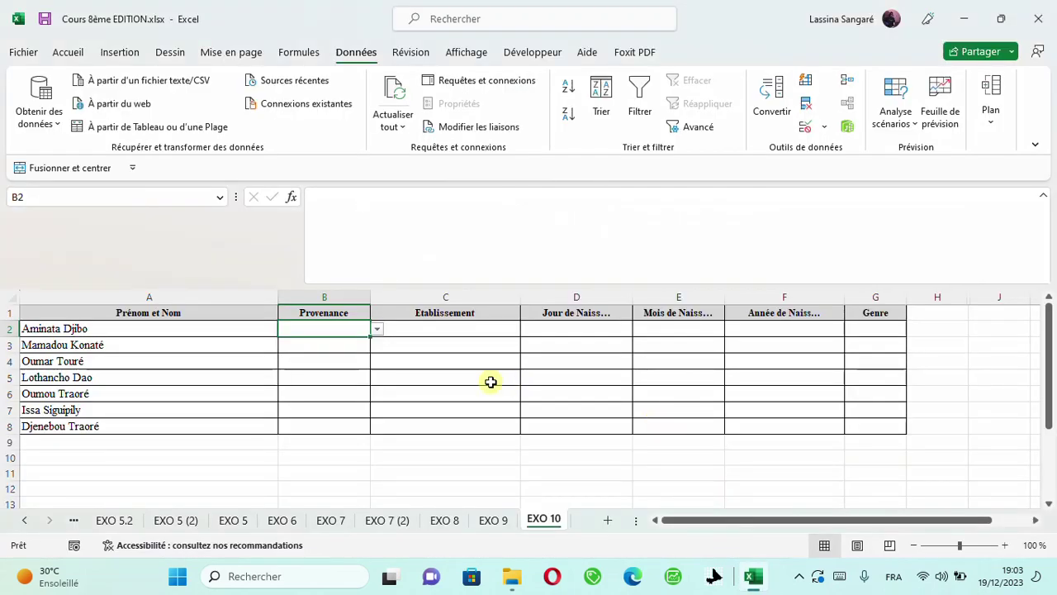
pyautogui.click(456, 329)
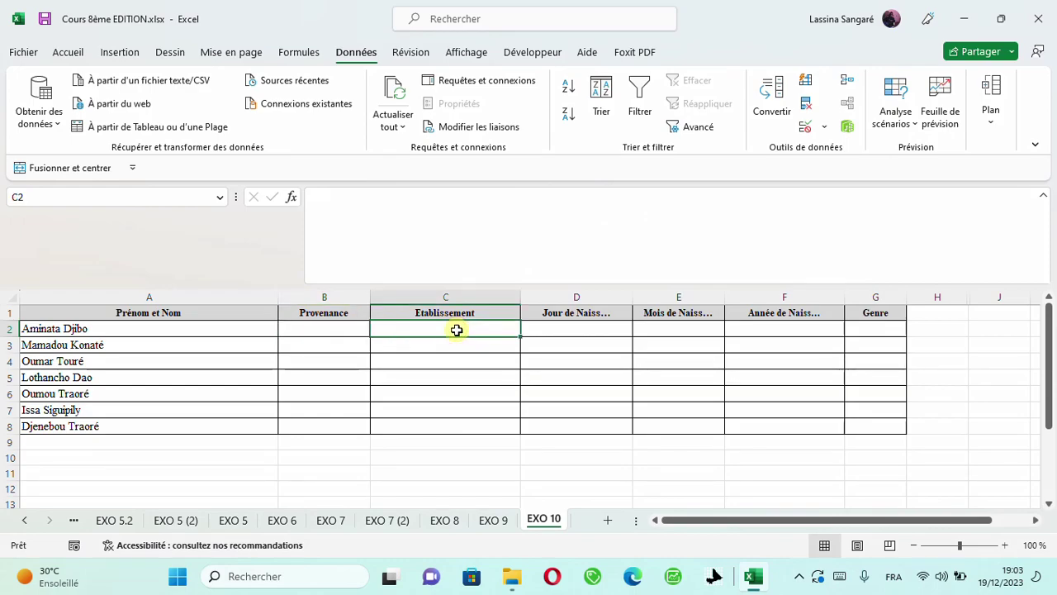
pyautogui.click(824, 128)
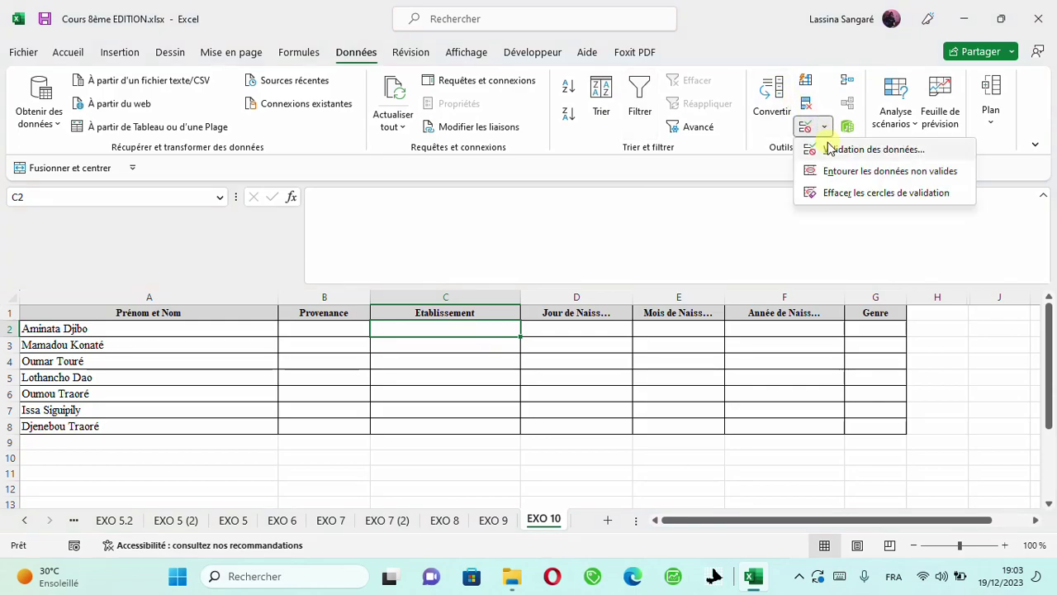
pyautogui.click(833, 149)
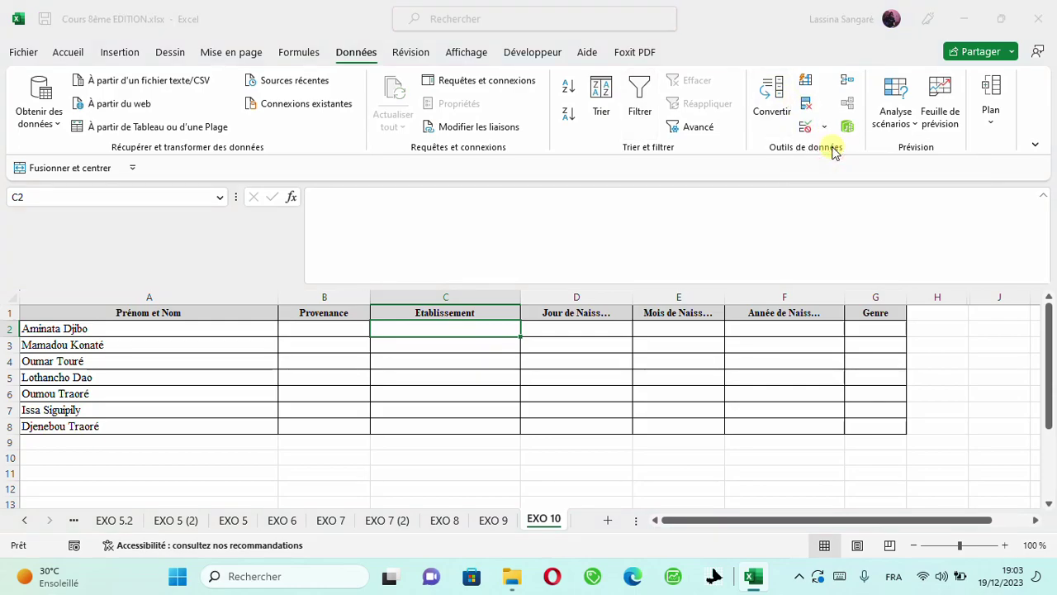
pyautogui.click(734, 257)
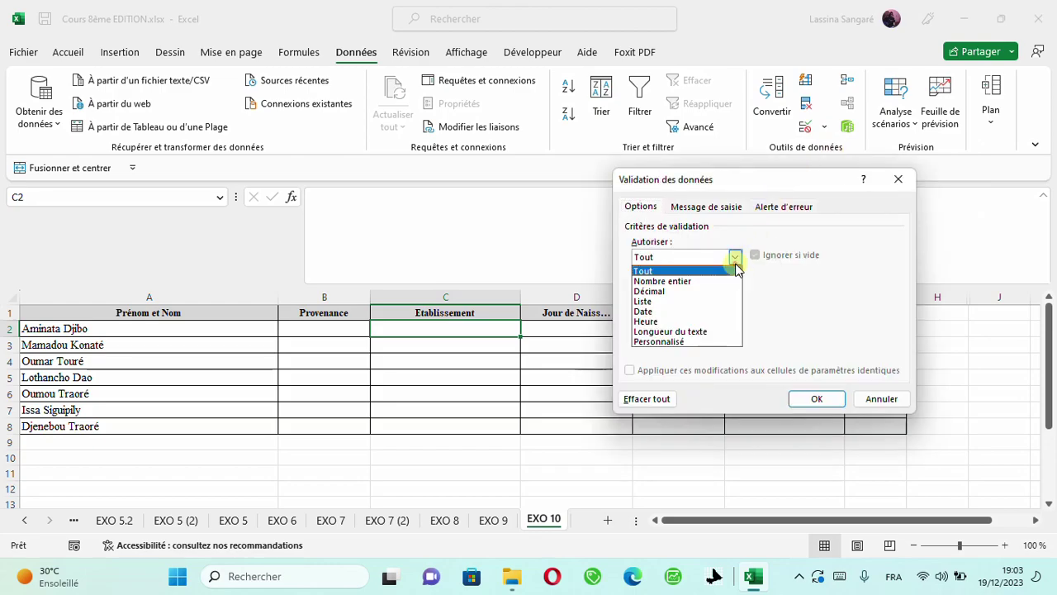
pyautogui.click(678, 302)
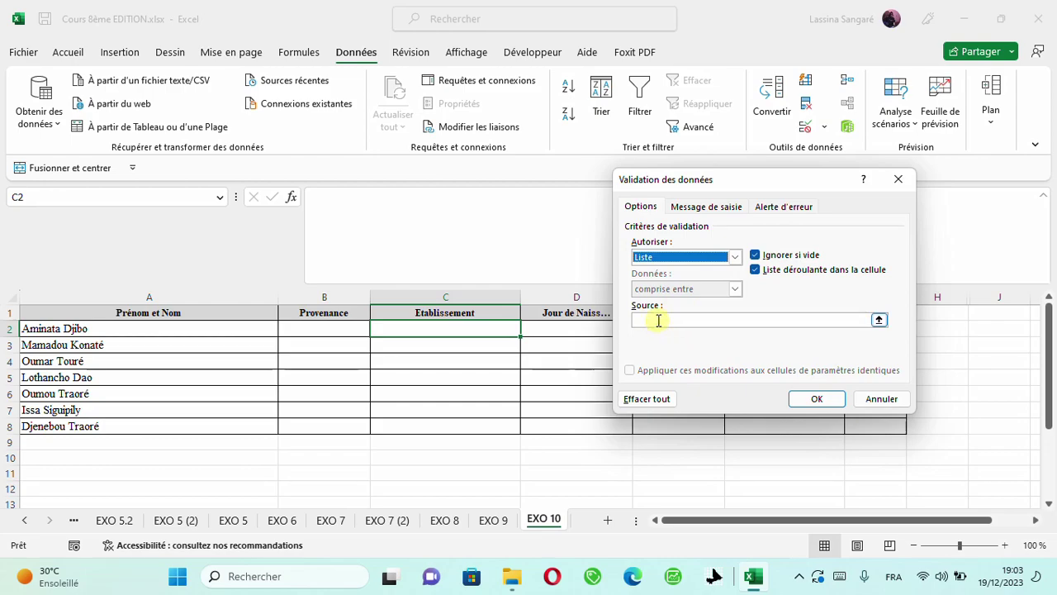
pyautogui.click(660, 322)
pyautogui.hotkey('ctrl', 'v')
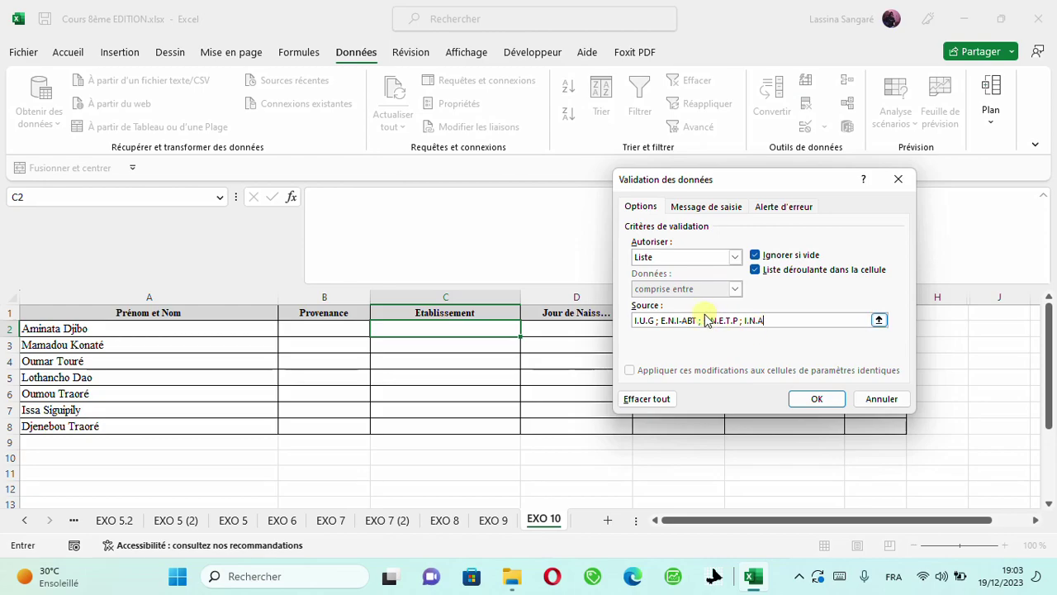
# Step: Remove the spaces around the semicolon between I.U.G and E.N.I-ABT in the source list and apply the validation to C2
pyautogui.click(661, 319)
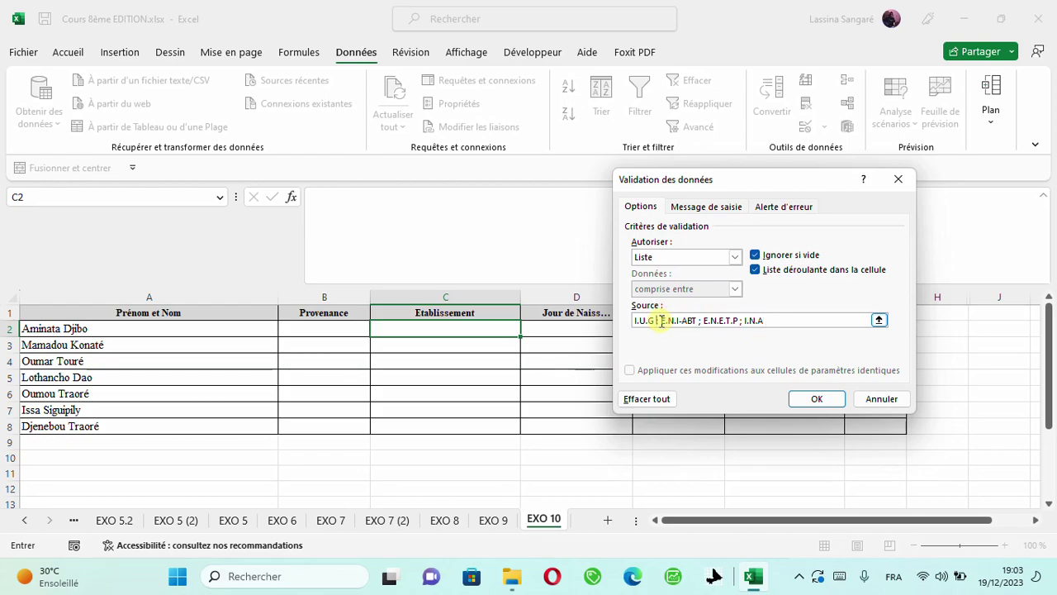
pyautogui.press('Delete')
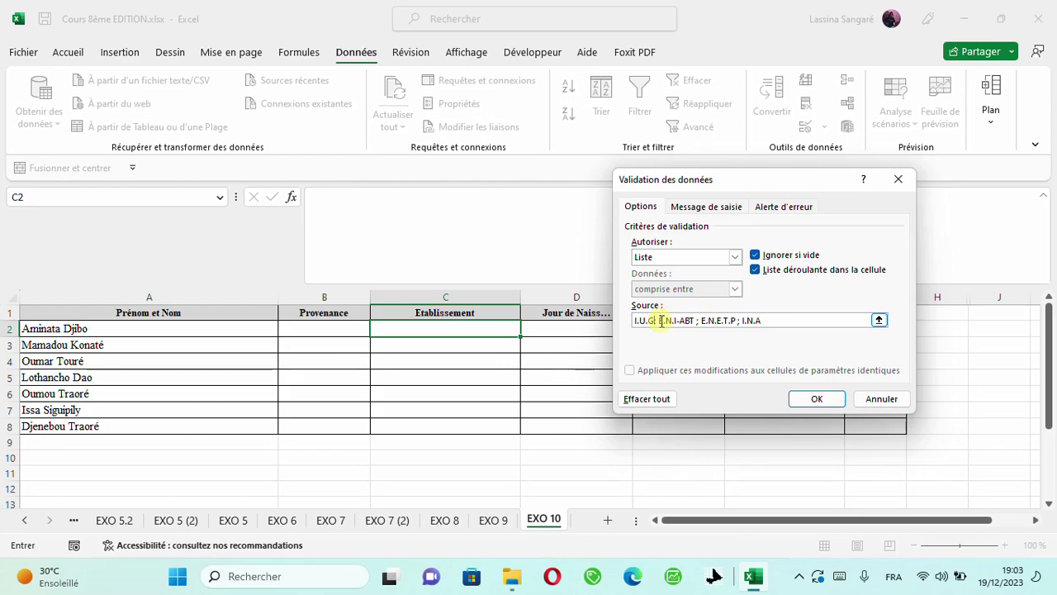
pyautogui.press('Right')
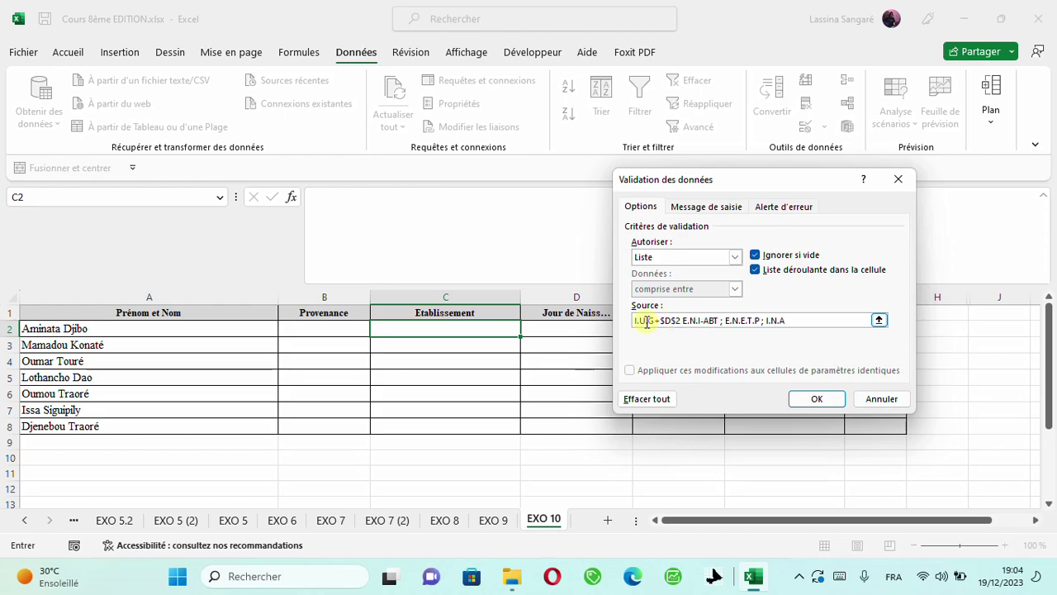
pyautogui.press('BackSpace')
pyautogui.press('BackSpace')
pyautogui.press('BackSpace')
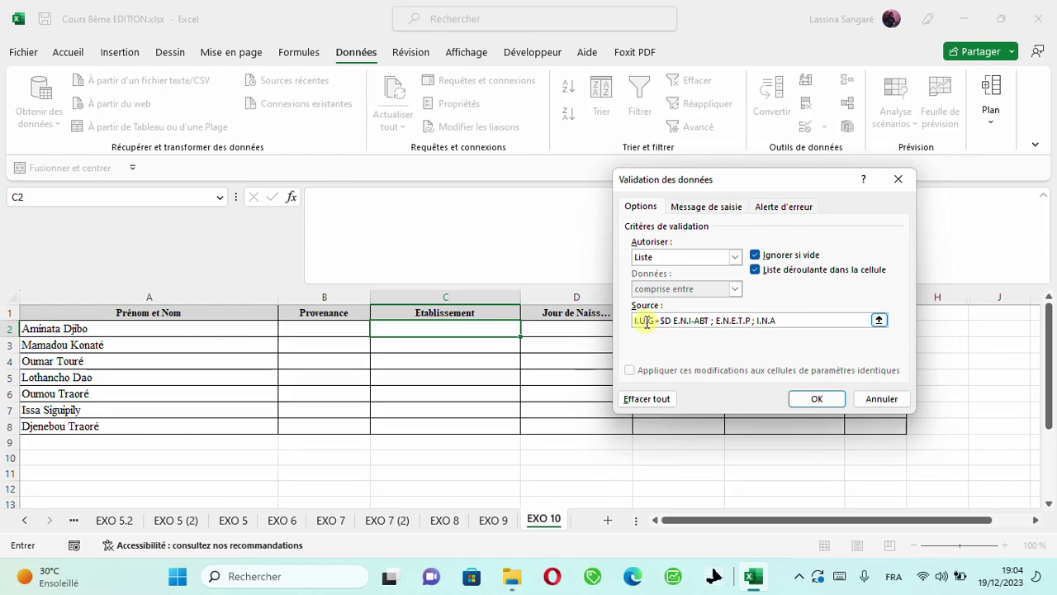
pyautogui.press('BackSpace')
pyautogui.press('BackSpace')
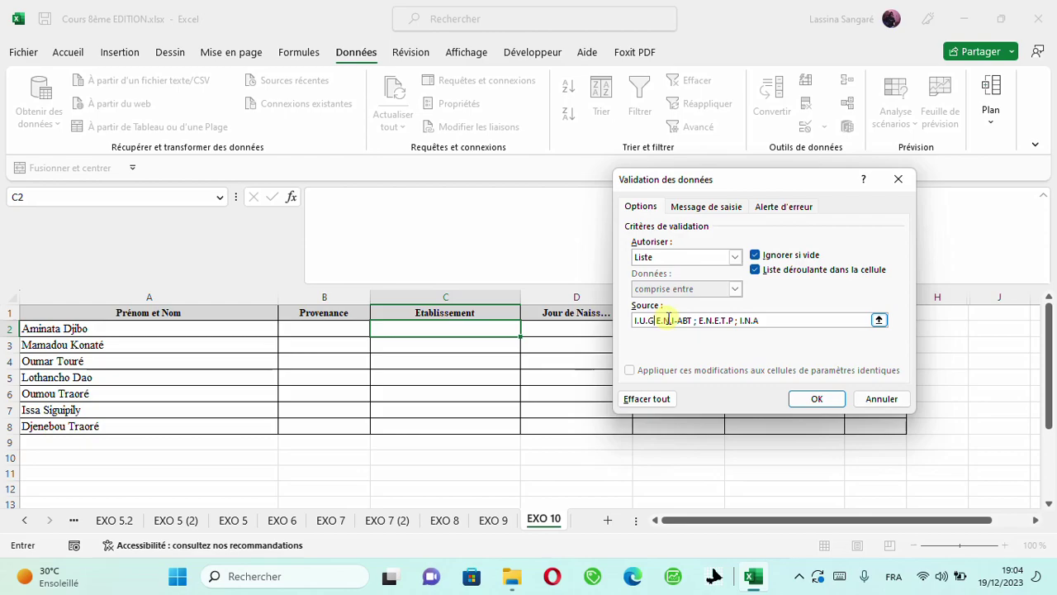
pyautogui.write(';')
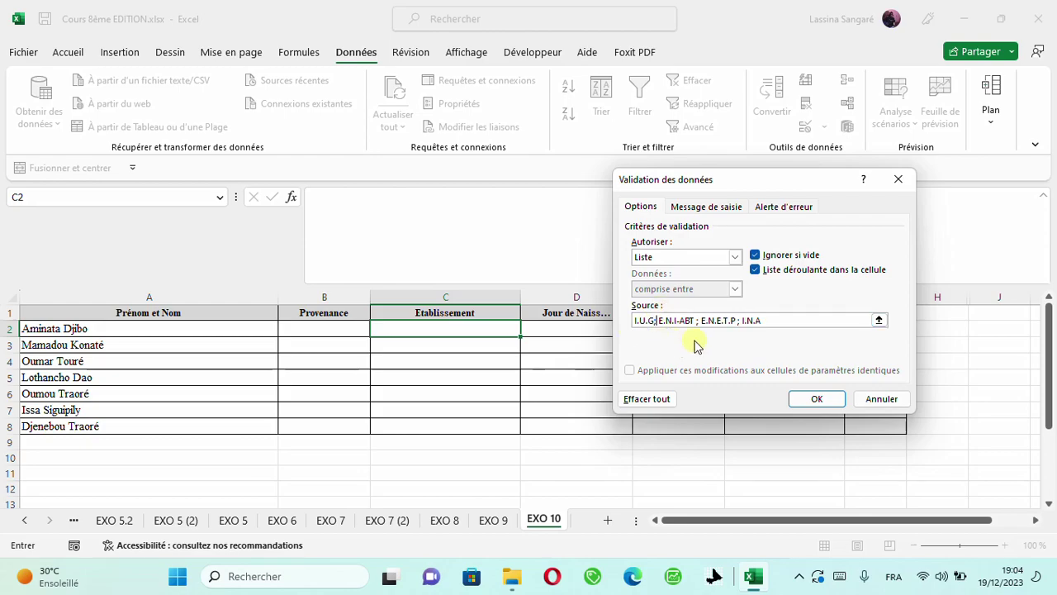
pyautogui.click(765, 321)
pyautogui.click(808, 406)
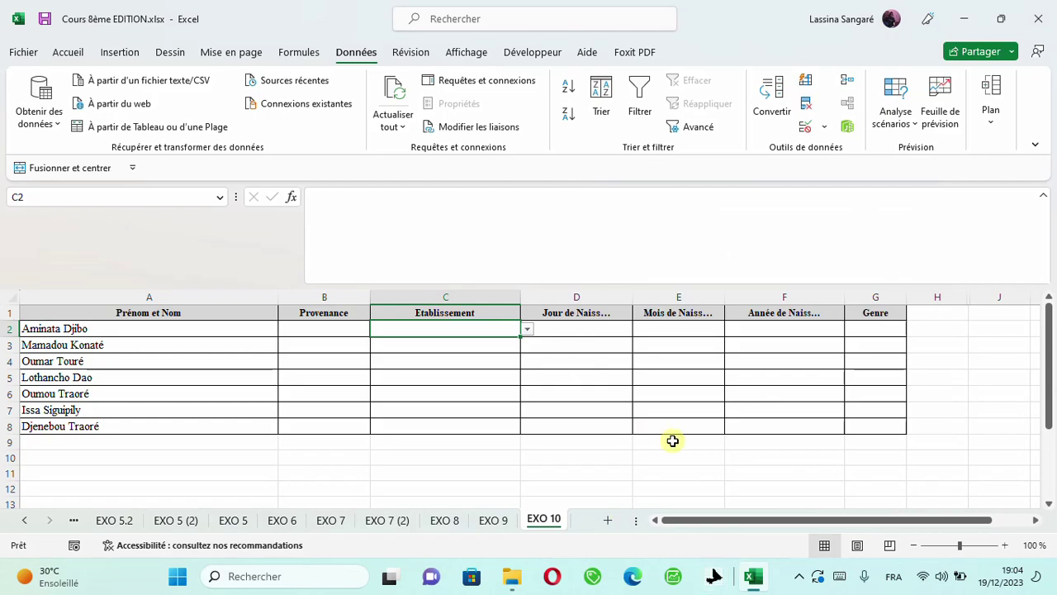
# Step: Switch to the Word document to check the Etablissement values in the exercise, and return to the Excel workbook
pyautogui.press('super+Tab')
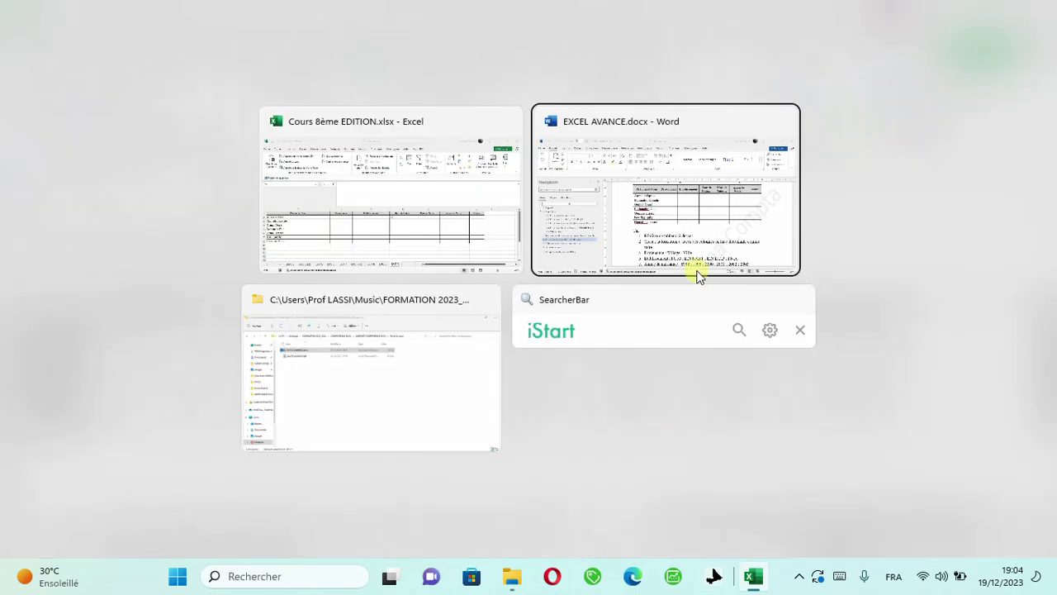
pyautogui.click(689, 222)
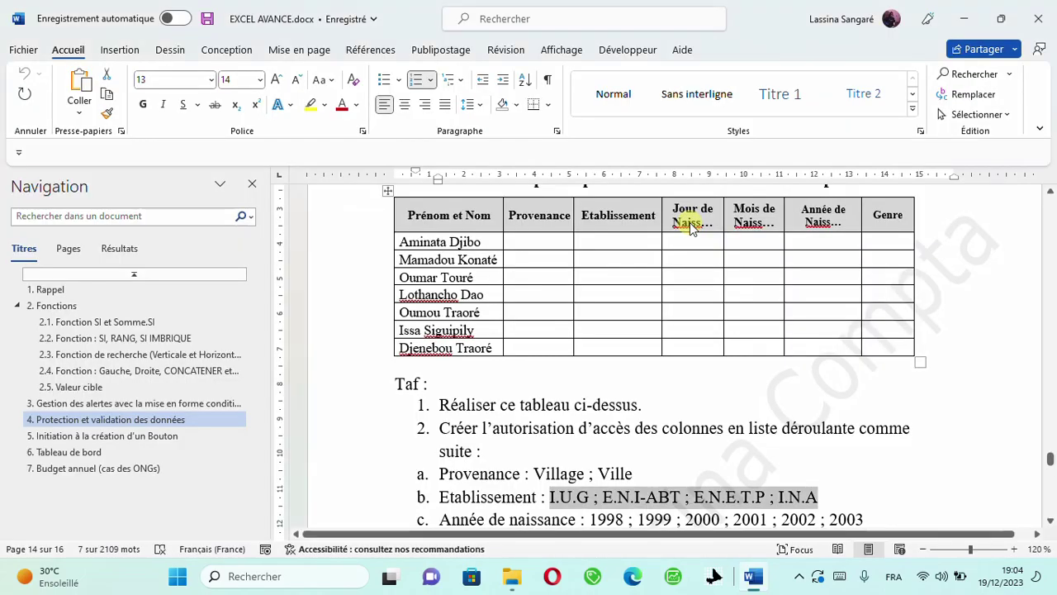
pyautogui.press('super+Tab')
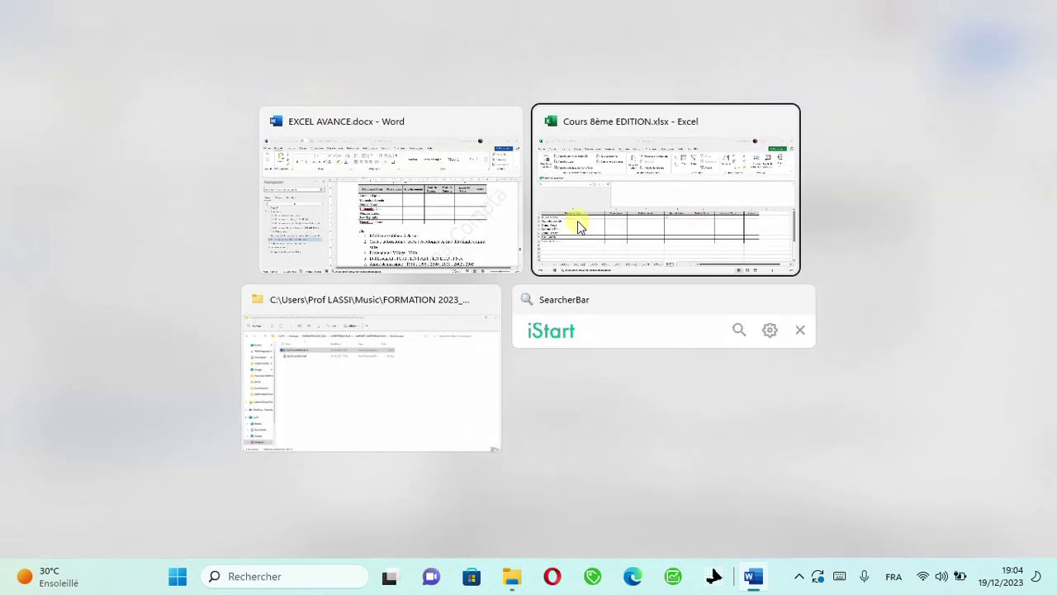
pyautogui.click(634, 217)
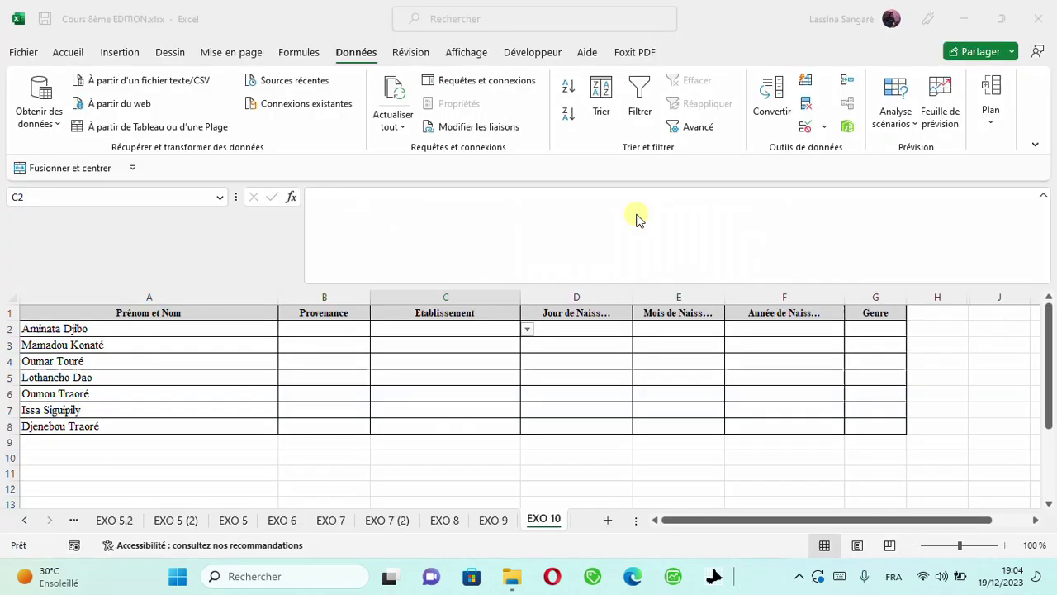
# Step: Check the choices in C2's drop-down list and extend its validation down through C8
pyautogui.click(527, 329)
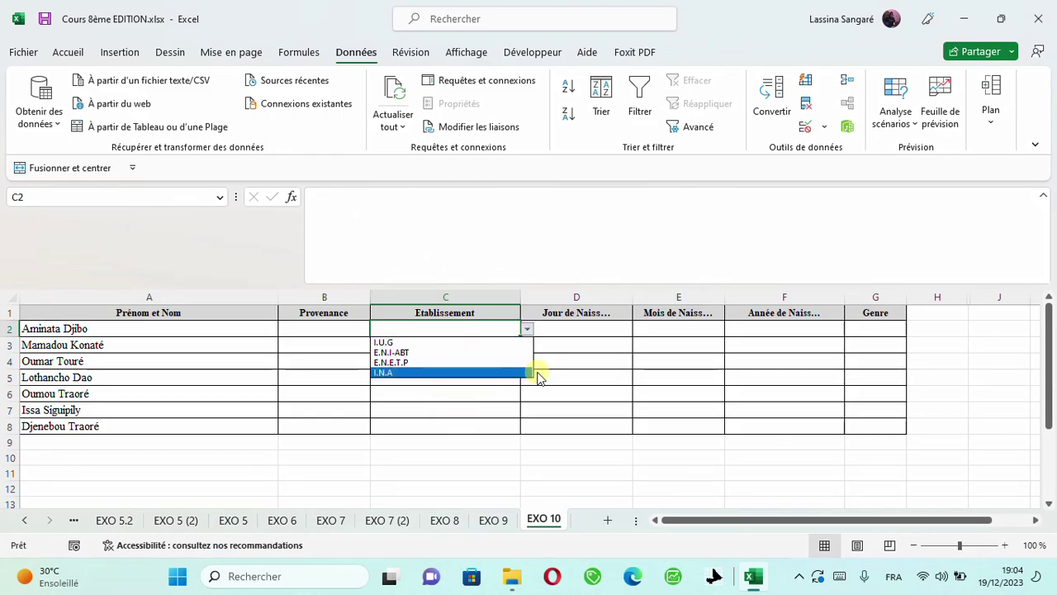
pyautogui.click(579, 374)
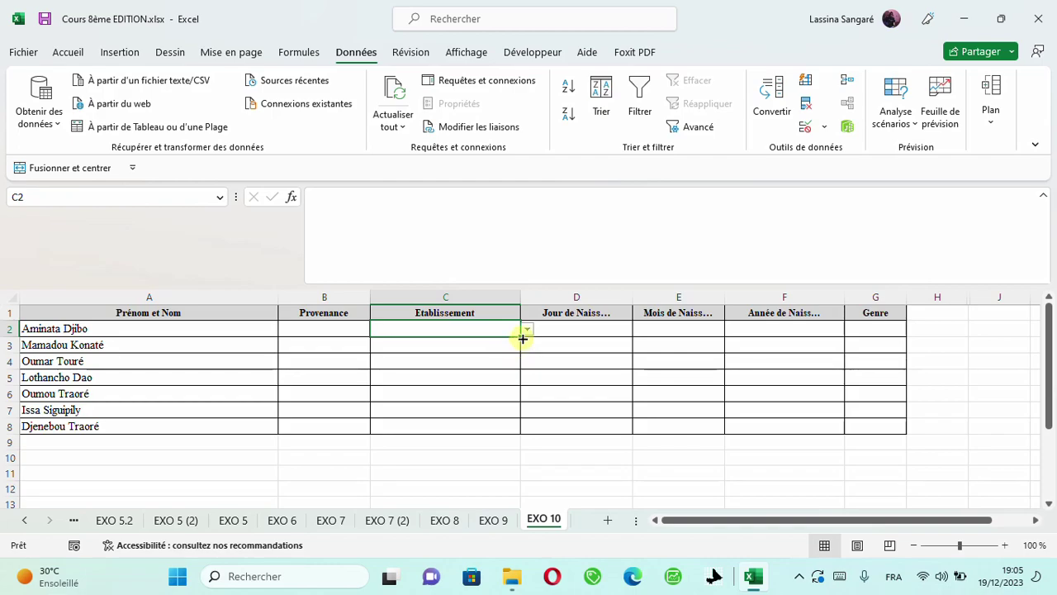
pyautogui.moveTo(523, 338); pyautogui.dragTo(530, 429)
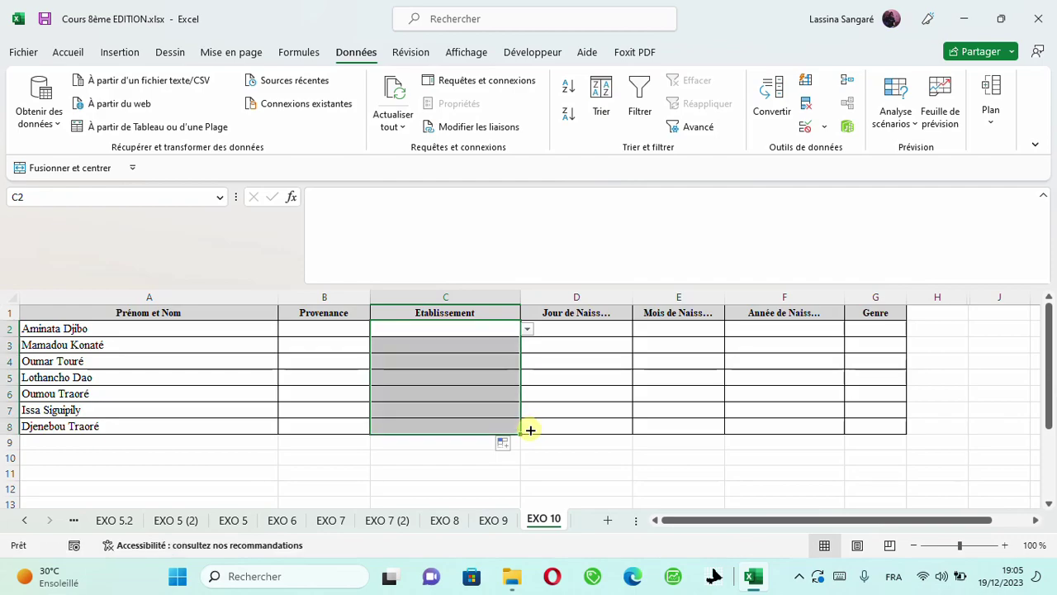
# Step: Choose Village in B2 and I.U.G in C2 from their drop-down lists
pyautogui.click(349, 330)
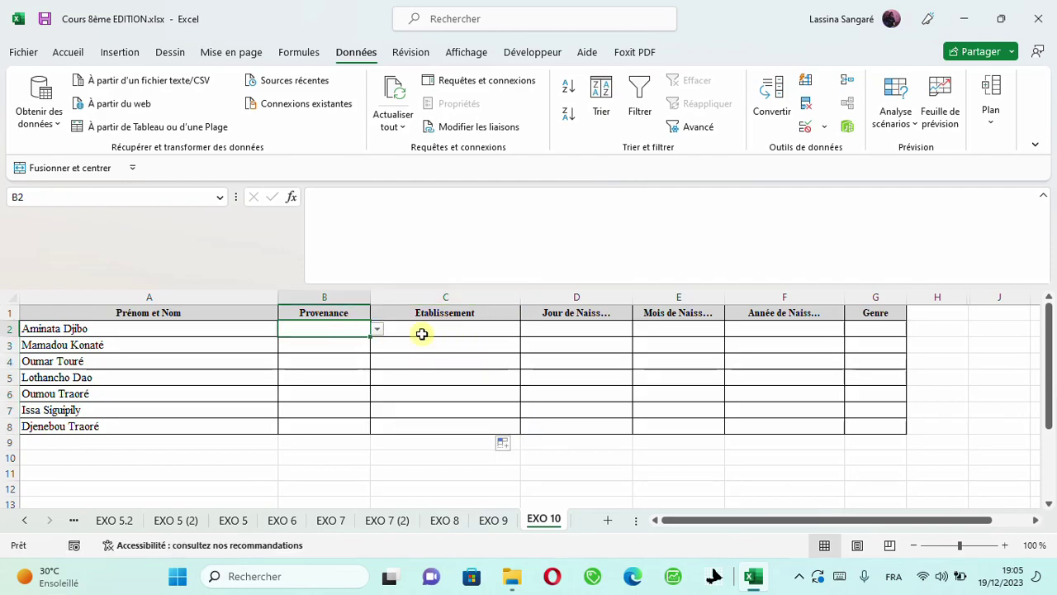
pyautogui.click(377, 331)
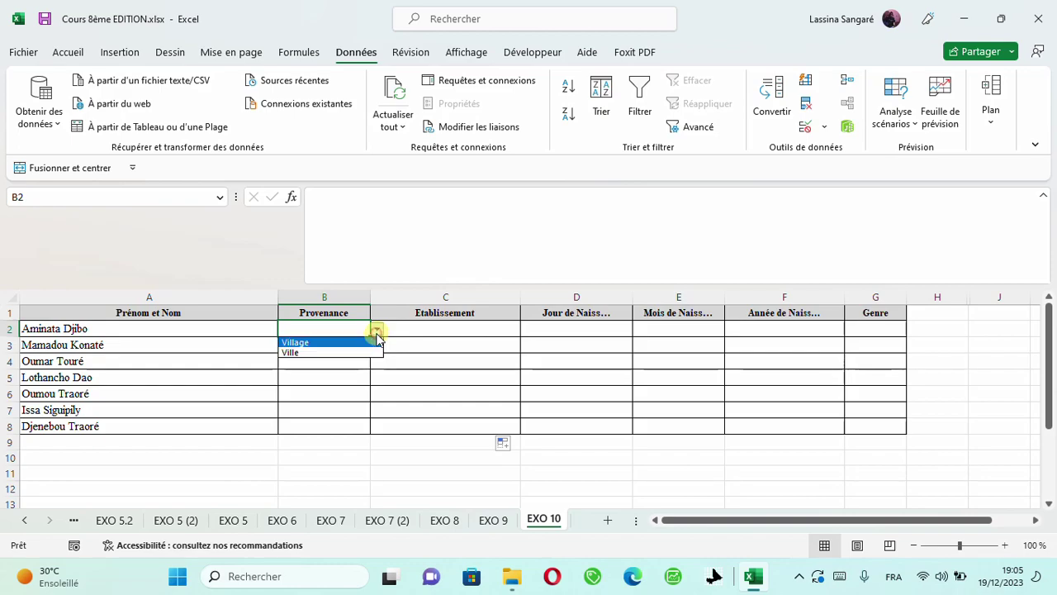
pyautogui.click(331, 343)
pyautogui.click(447, 334)
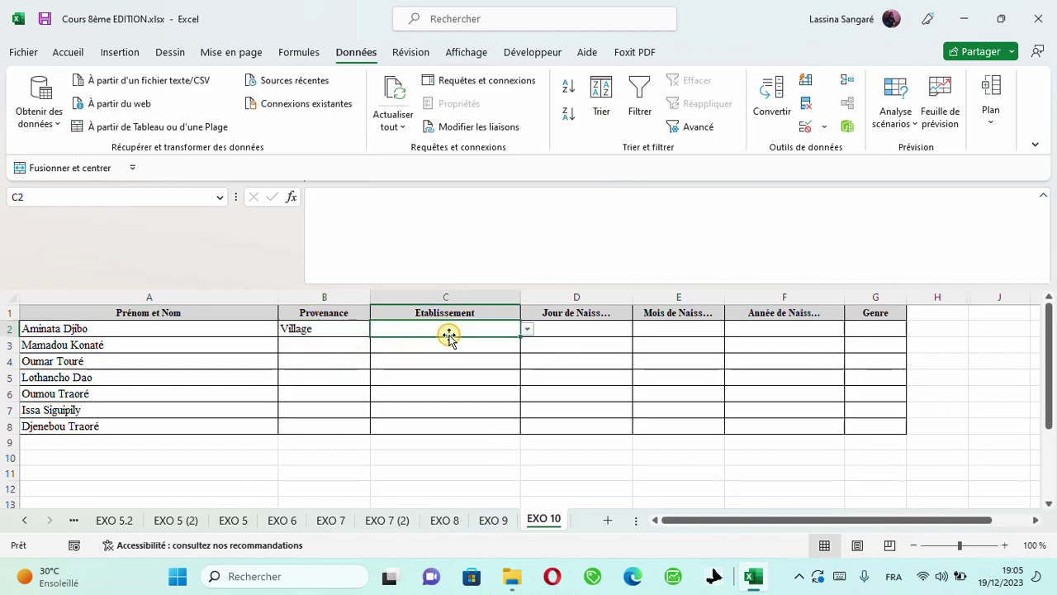
pyautogui.click(527, 330)
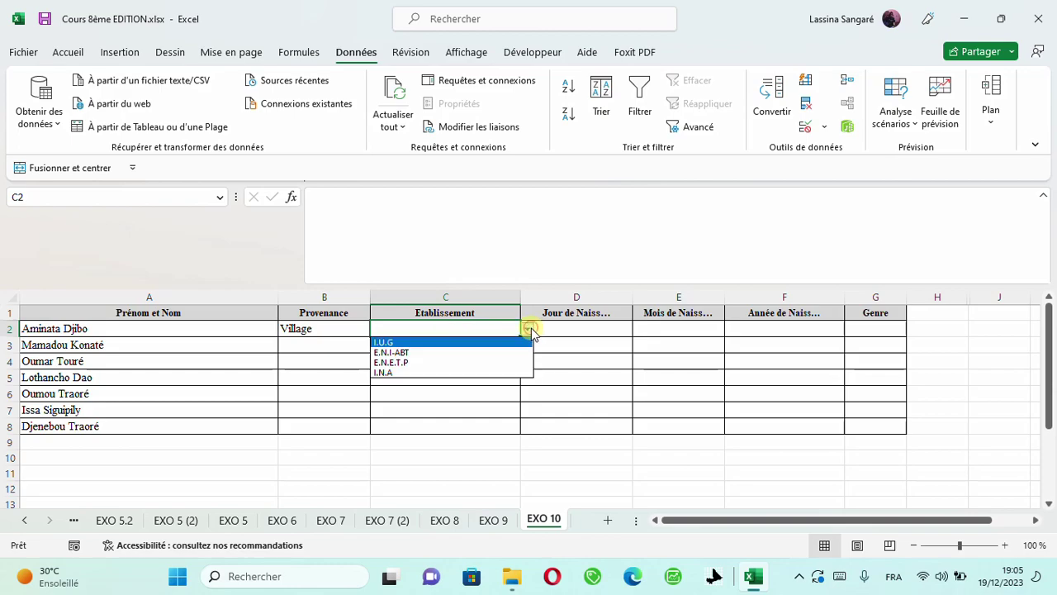
pyautogui.click(444, 342)
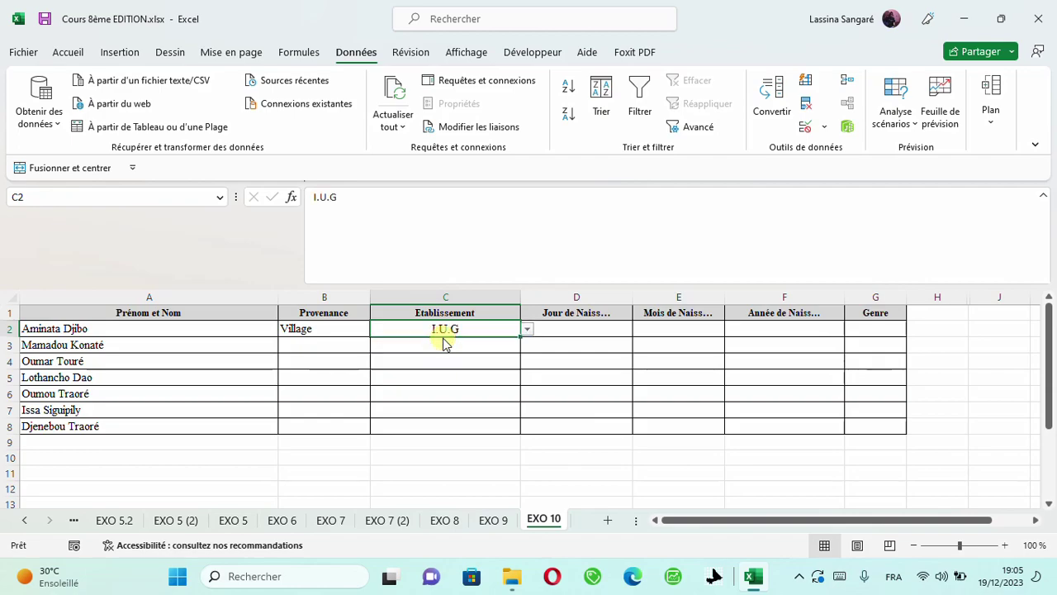
pyautogui.click(564, 329)
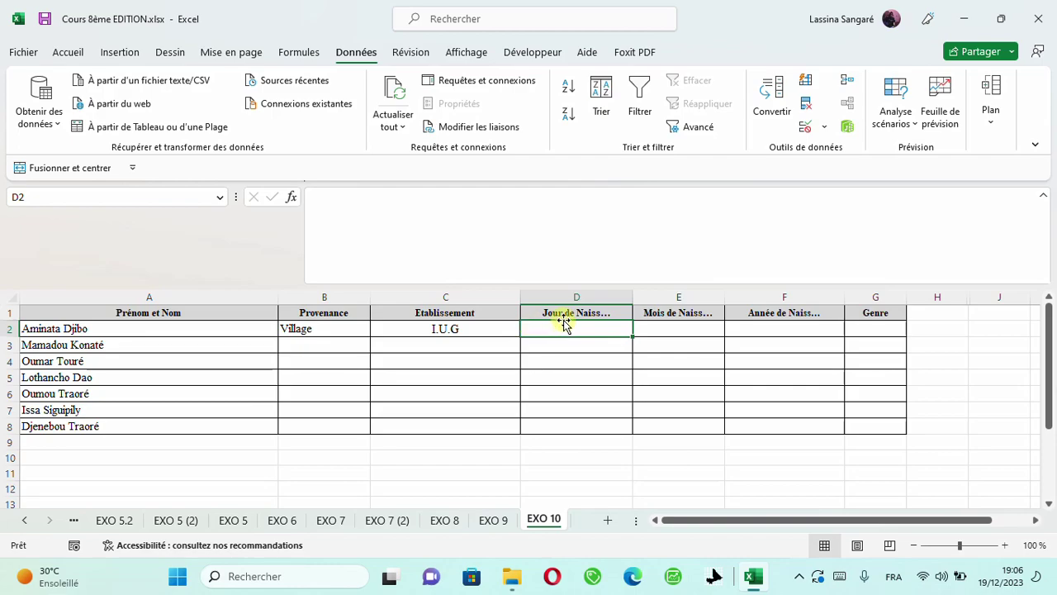
# Step: Restrict D2 to whole numbers between 1 and 31 with data validation and extend the rule down through D8
pyautogui.click(826, 135)
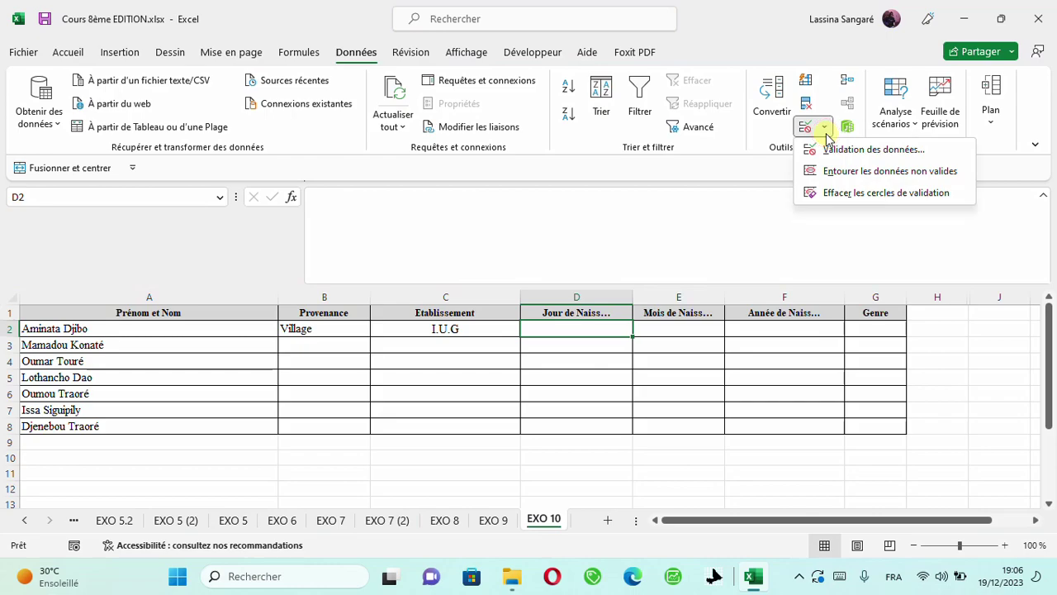
pyautogui.click(845, 150)
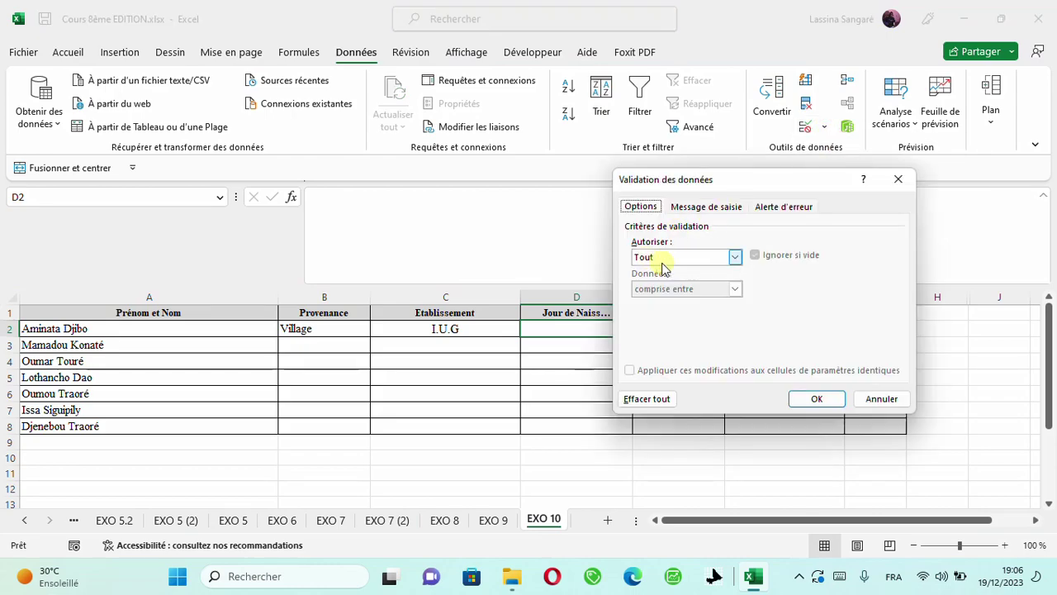
pyautogui.click(734, 257)
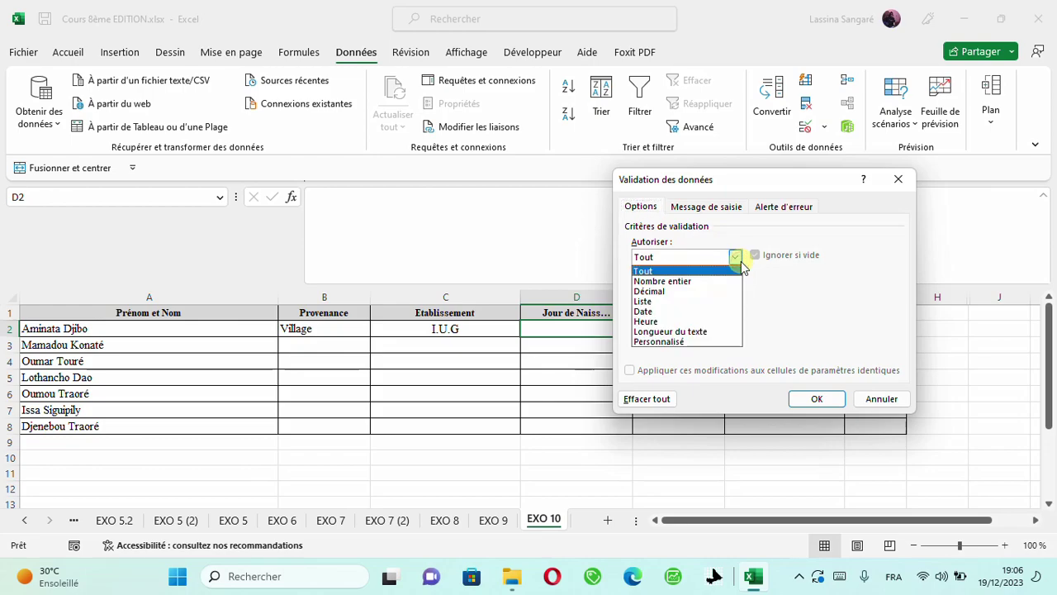
pyautogui.click(673, 282)
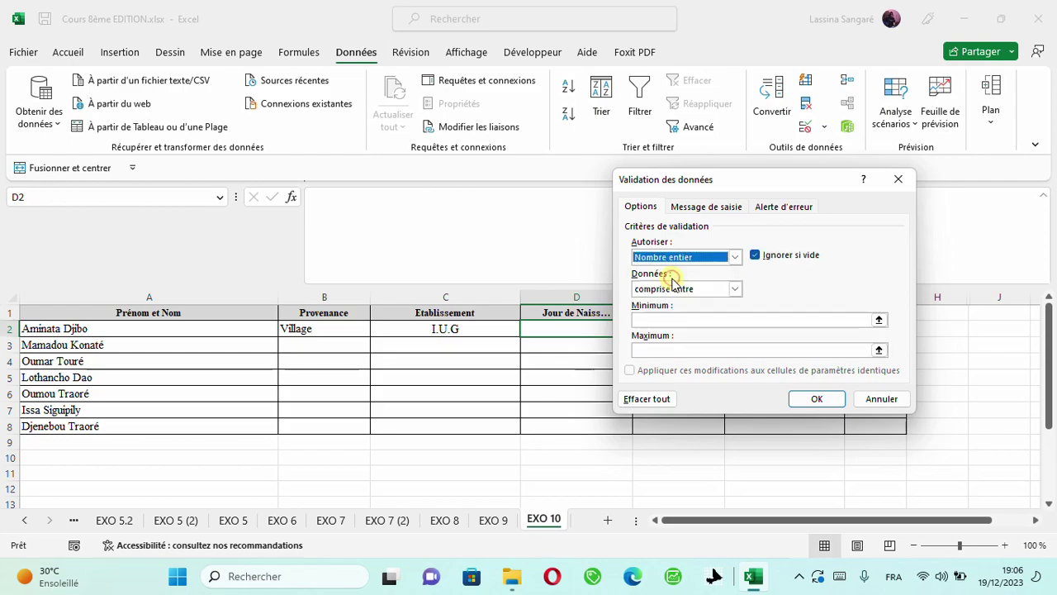
pyautogui.click(648, 321)
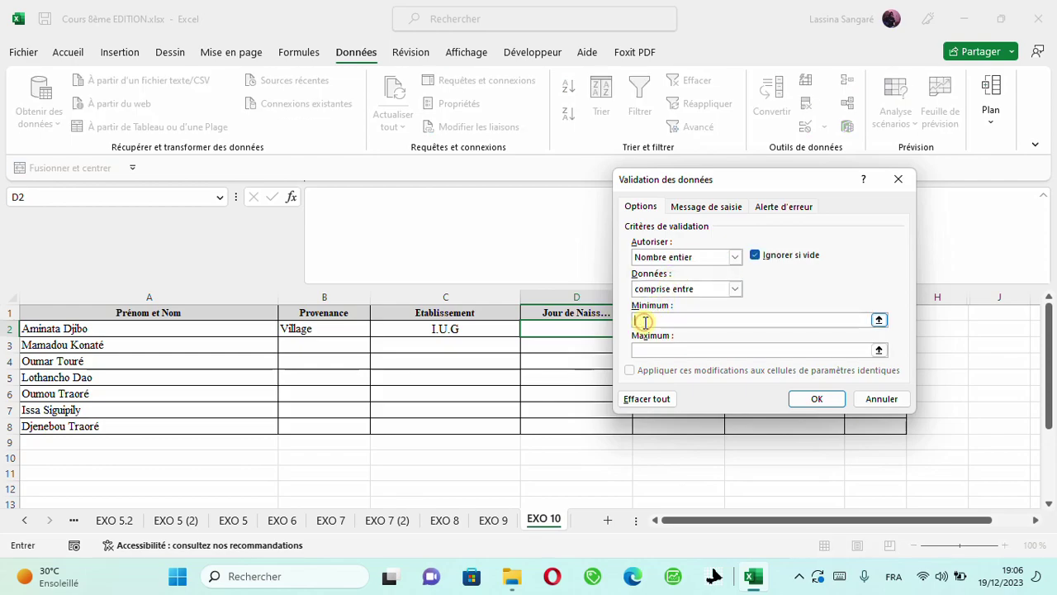
pyautogui.write('1')
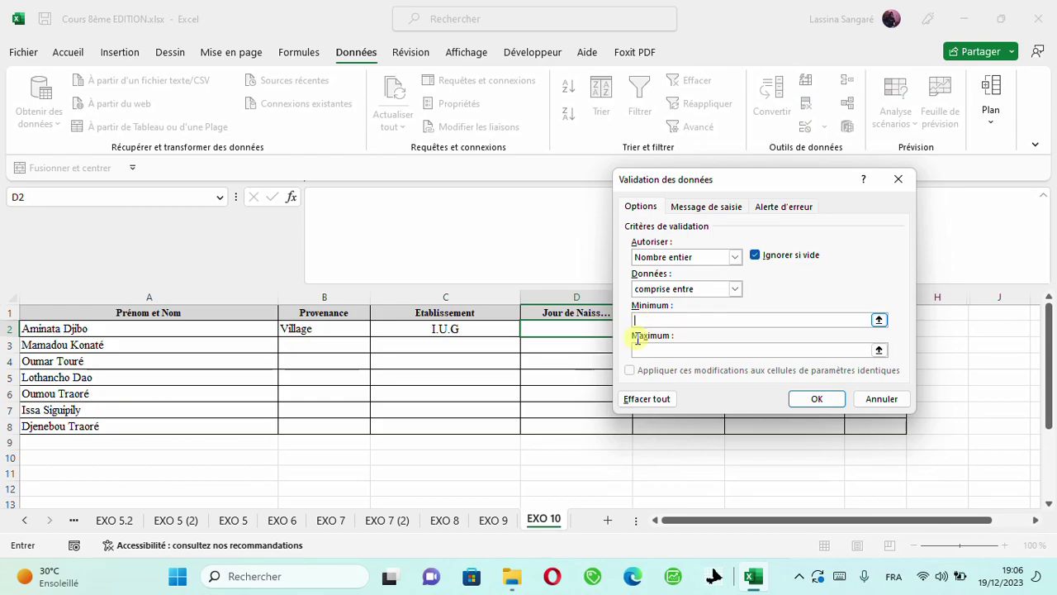
pyautogui.press('Tab')
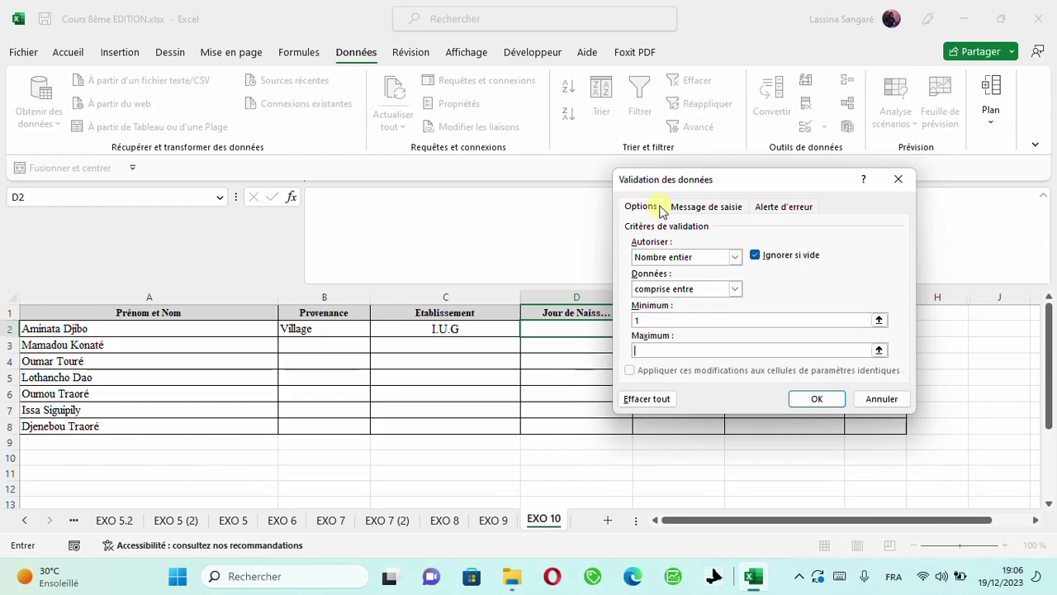
pyautogui.write('31')
pyautogui.click(805, 402)
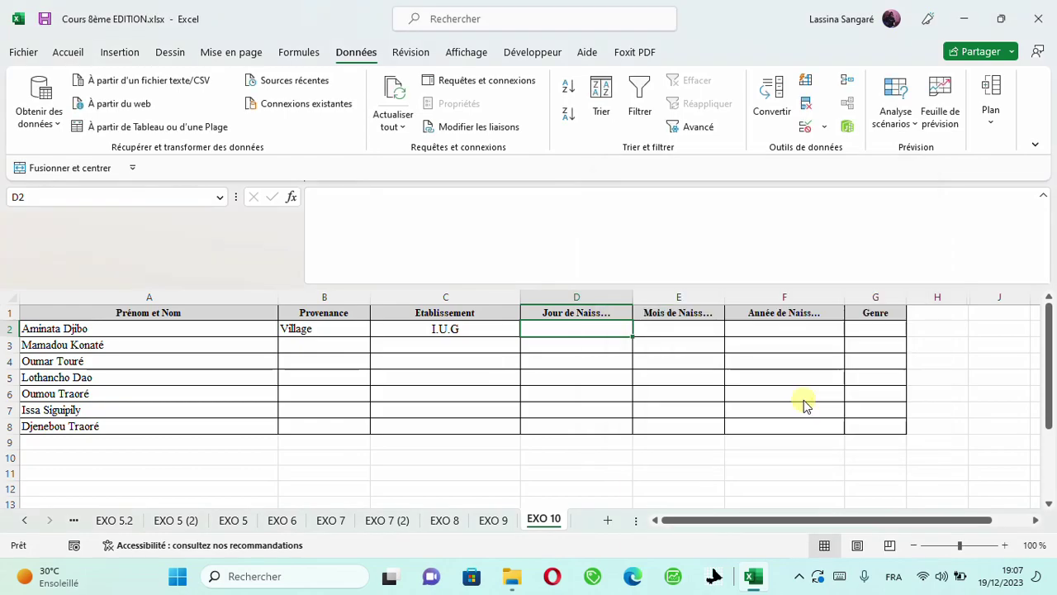
pyautogui.moveTo(632, 335); pyautogui.dragTo(633, 429)
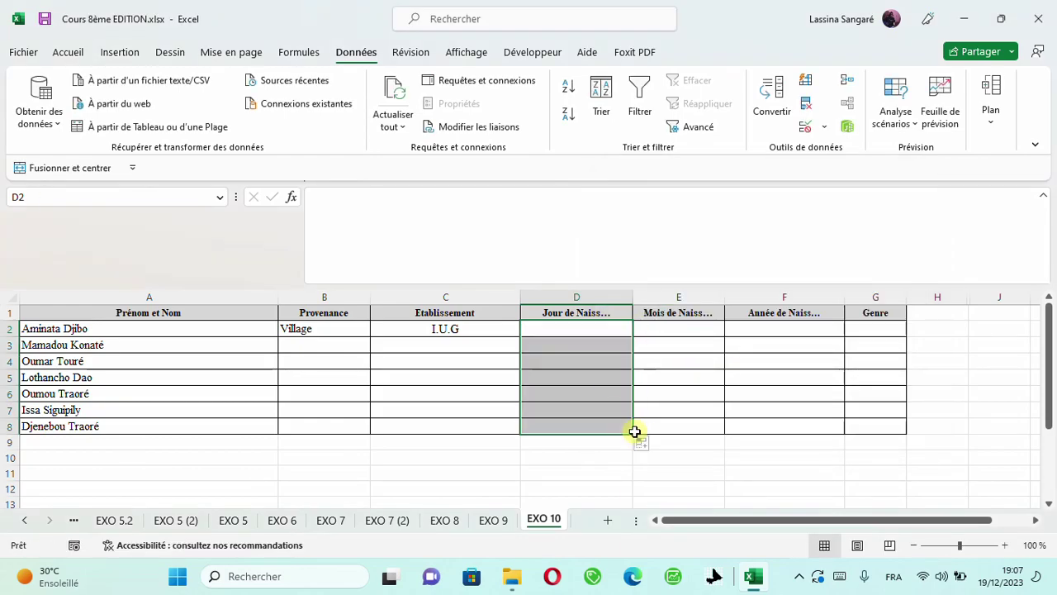
# Step: Test the validation in D2 by trying to enter 40, and enter 20 instead
pyautogui.click(586, 326)
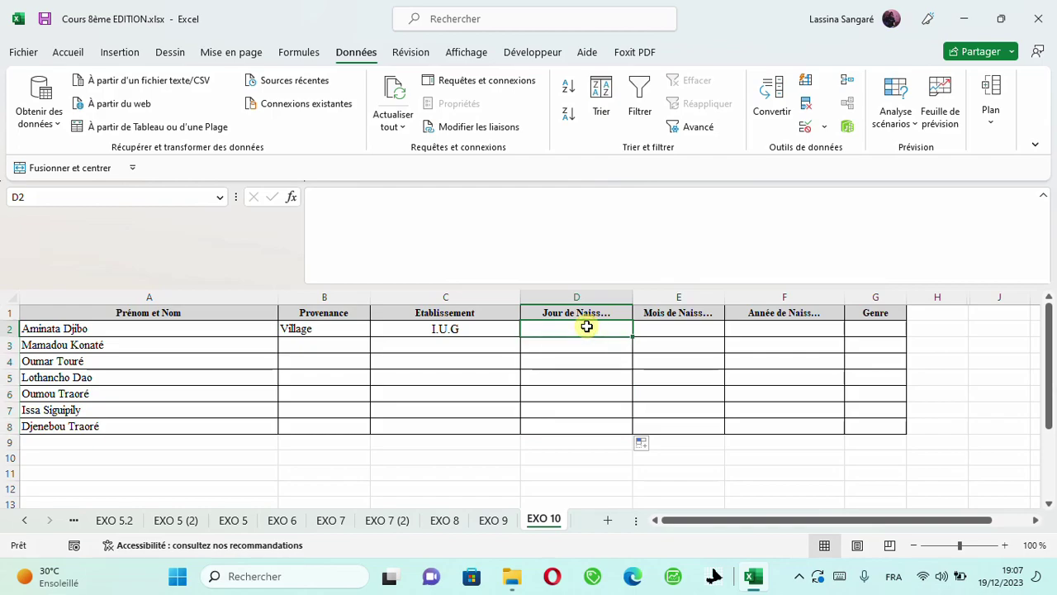
pyautogui.write('40')
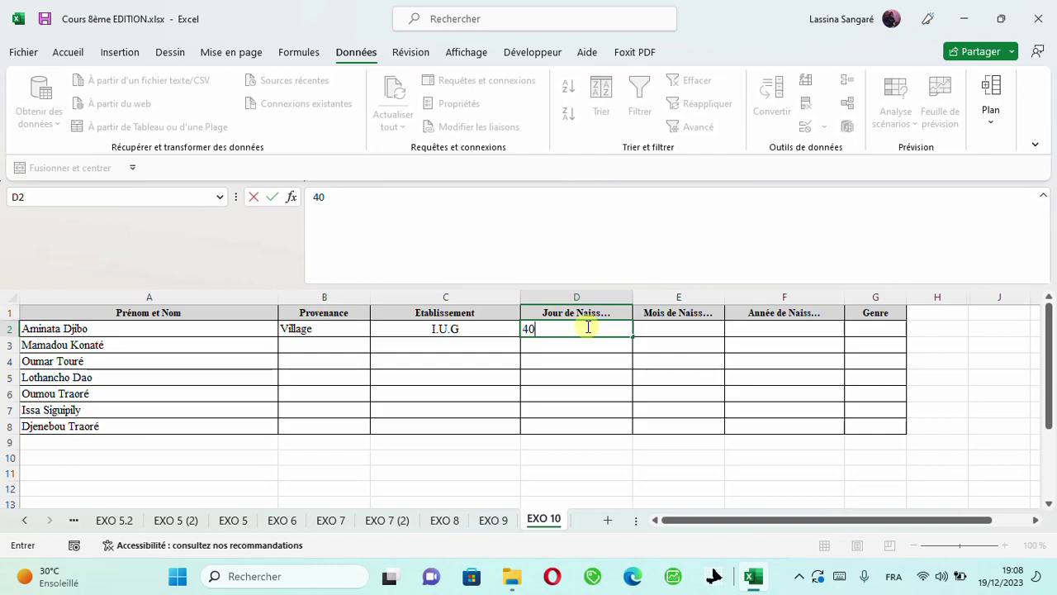
pyautogui.press('Return')
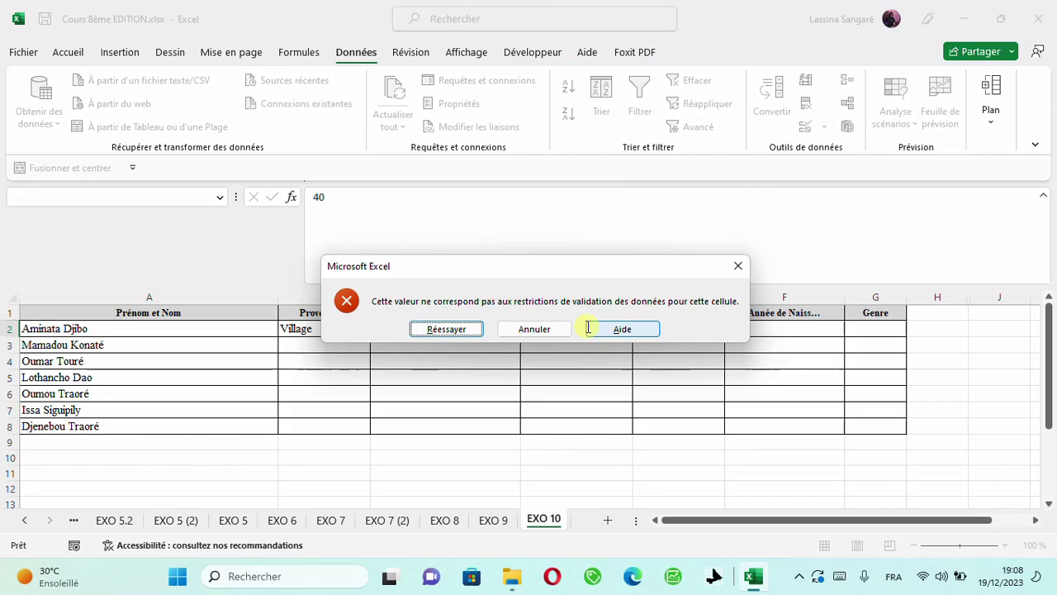
pyautogui.click(739, 266)
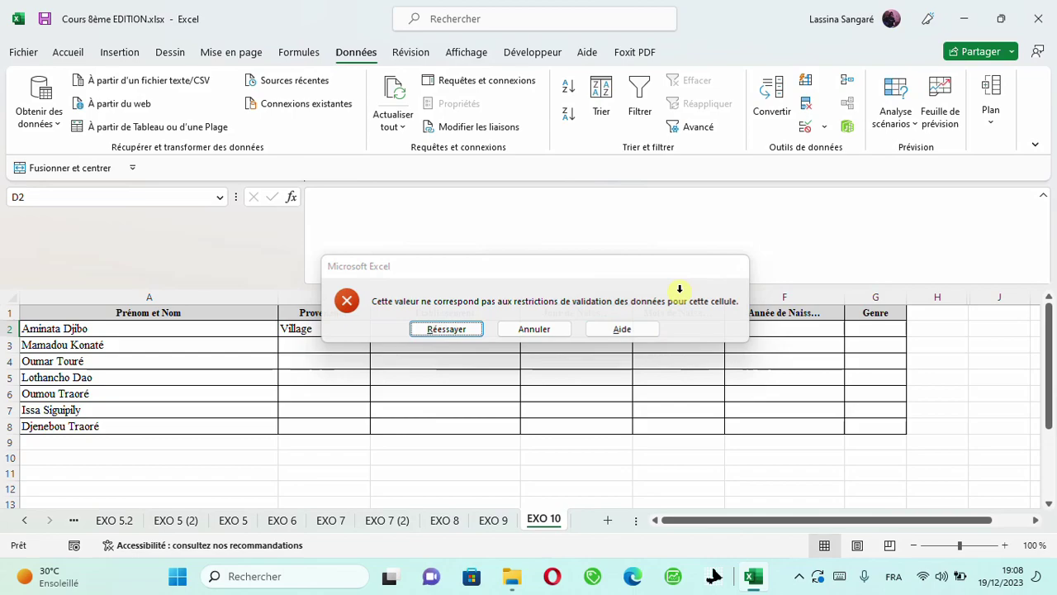
pyautogui.write('20')
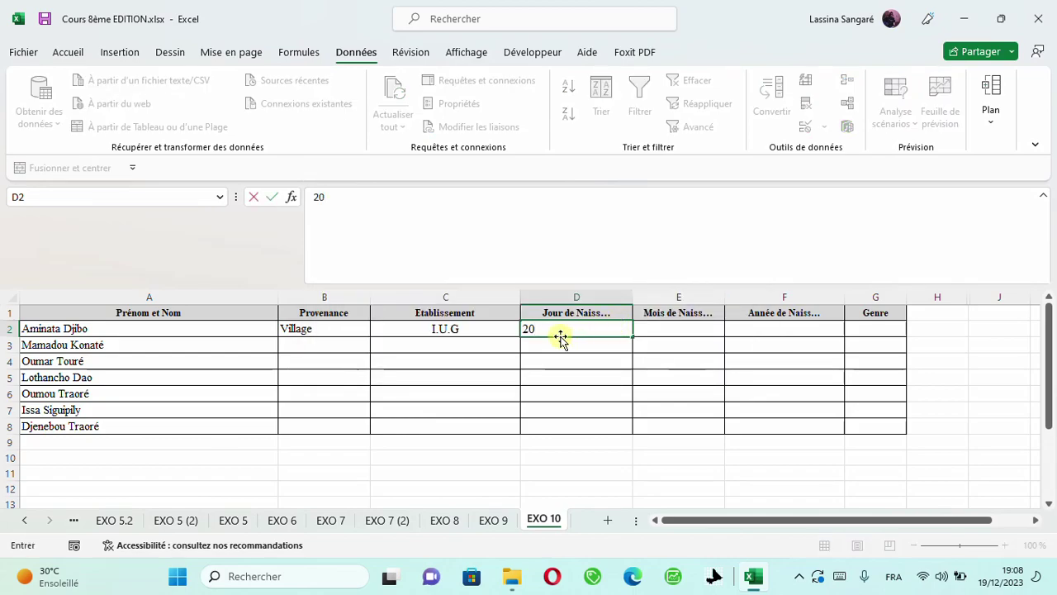
pyautogui.press('Tab')
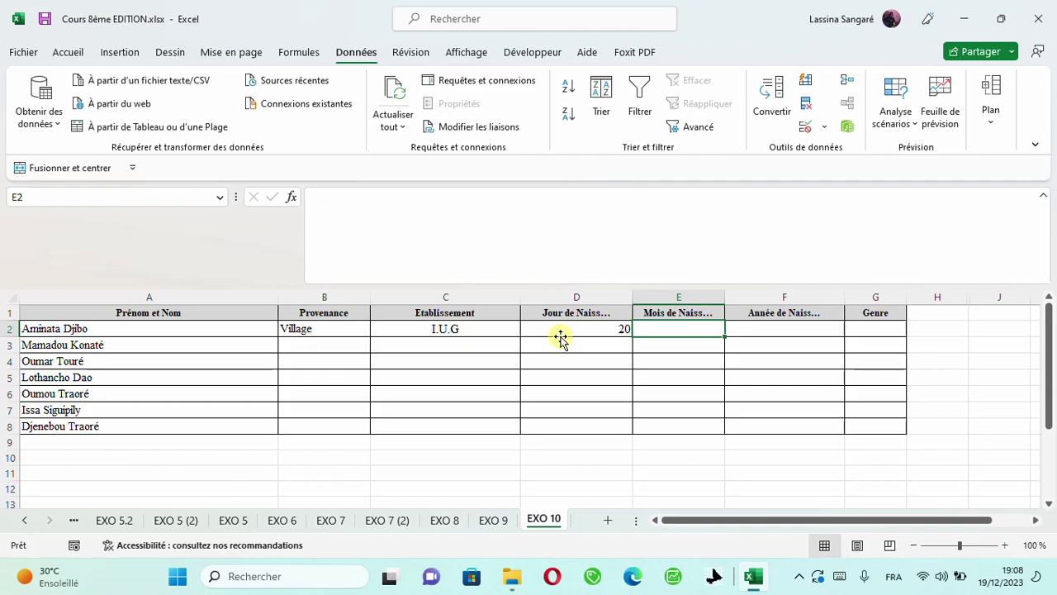
# Step: Replace the Jour de Naissance value in D2 with 05
pyautogui.click(590, 328)
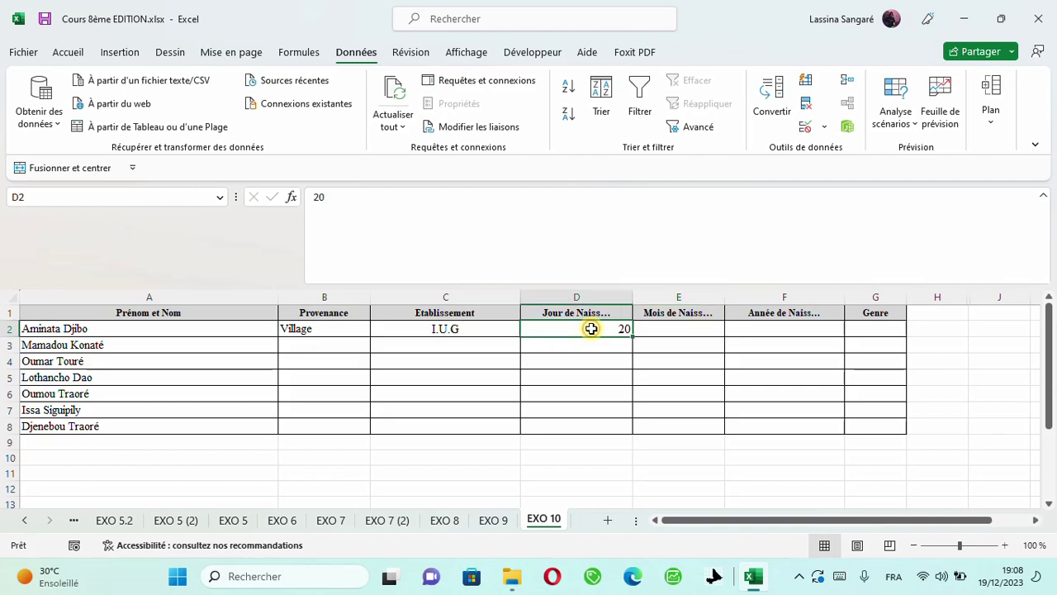
pyautogui.write('05')
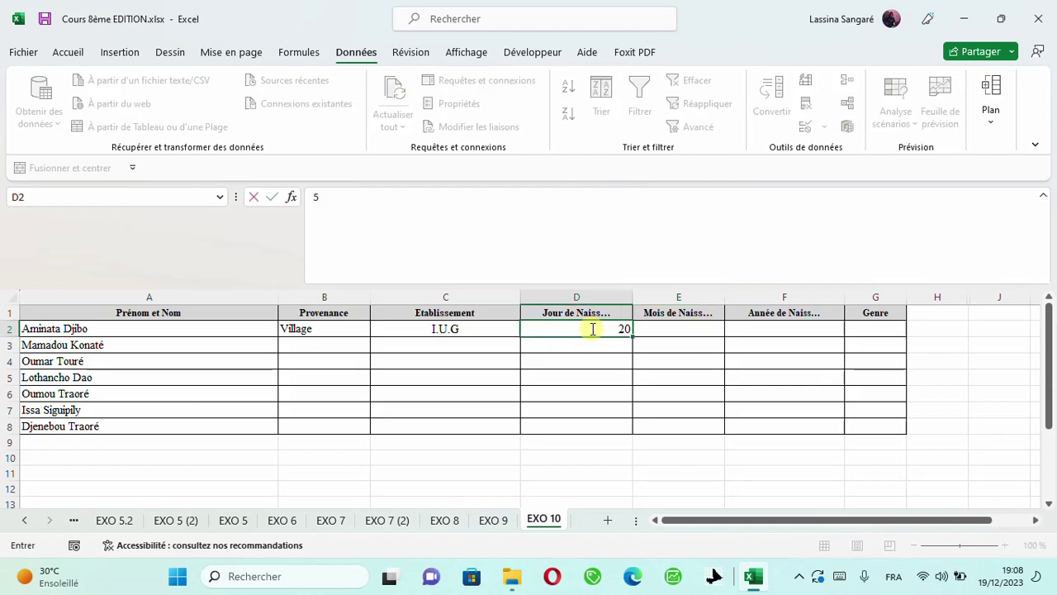
pyautogui.press('Tab')
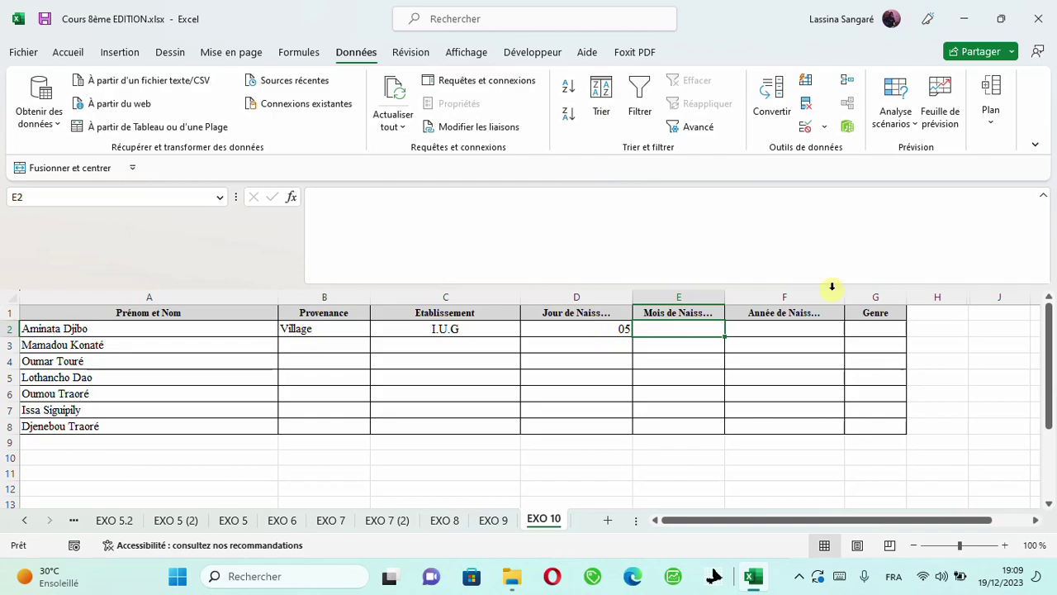
# Step: Enter Janvier in J1 and fill the month series down to Décembre in J12
pyautogui.click(988, 315)
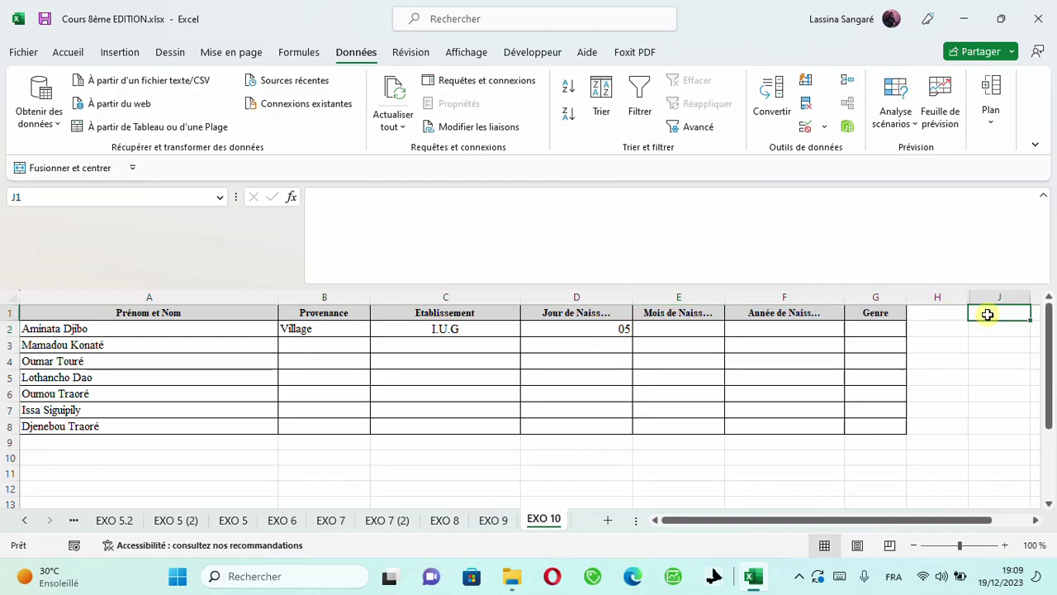
pyautogui.write('J')
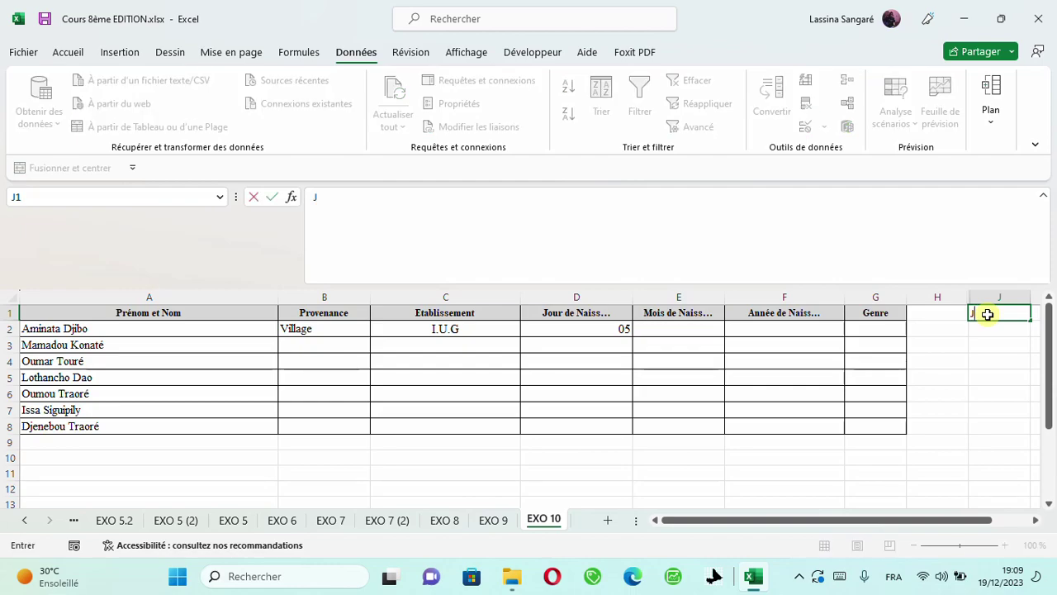
pyautogui.write('anvier')
pyautogui.click(988, 346)
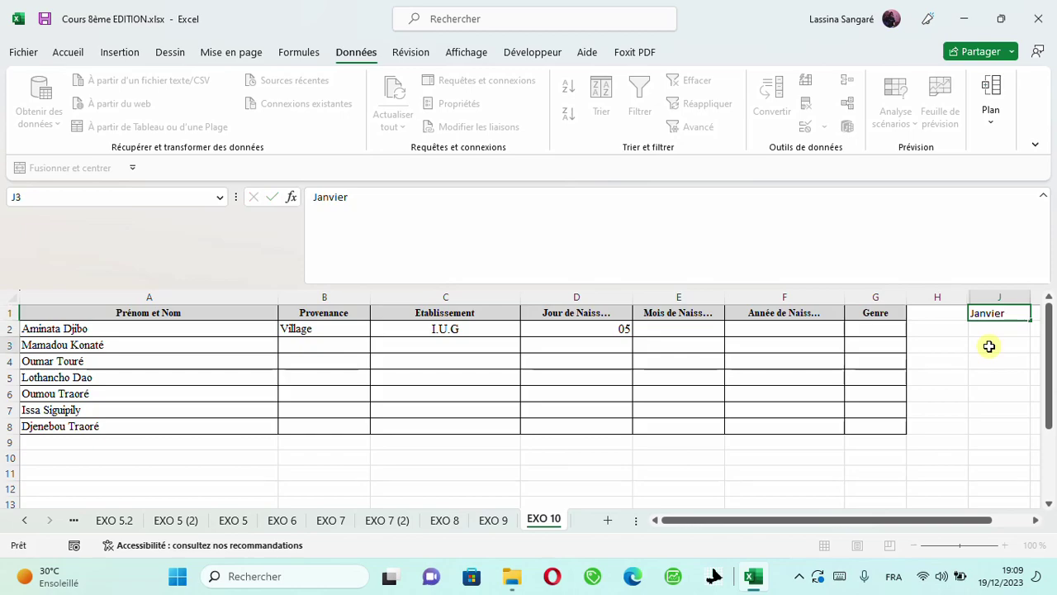
pyautogui.click(1022, 312)
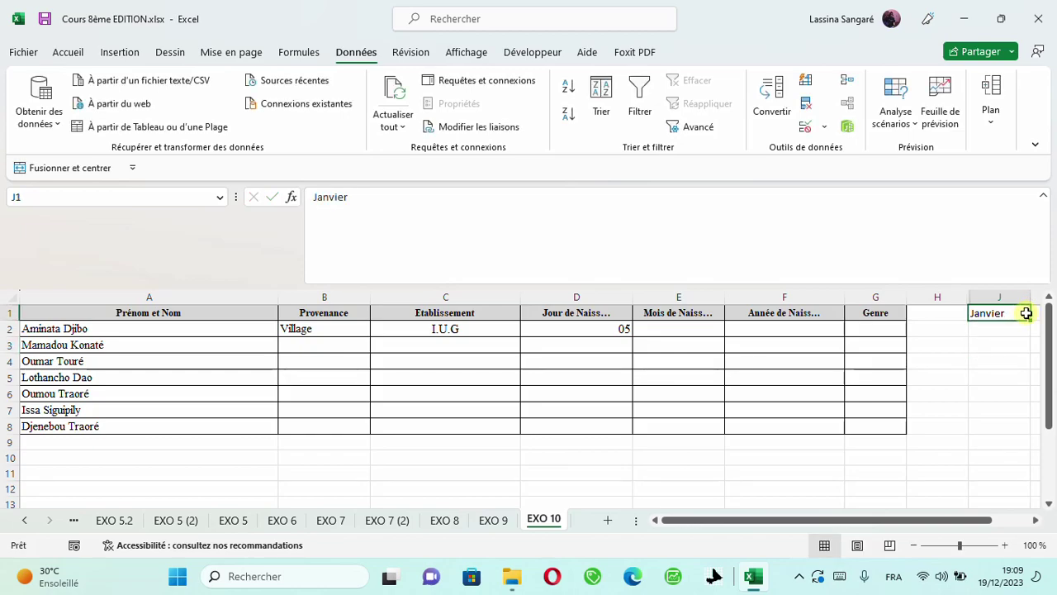
pyautogui.moveTo(1031, 318); pyautogui.dragTo(1037, 494)
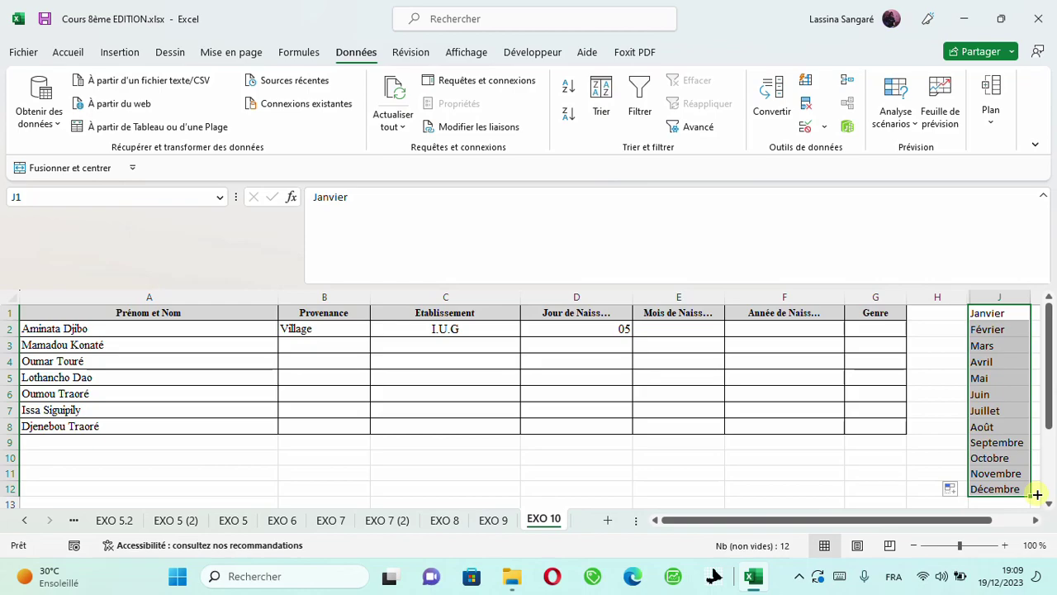
# Step: Name the month range J1:J12 MOIS
pyautogui.click(52, 202)
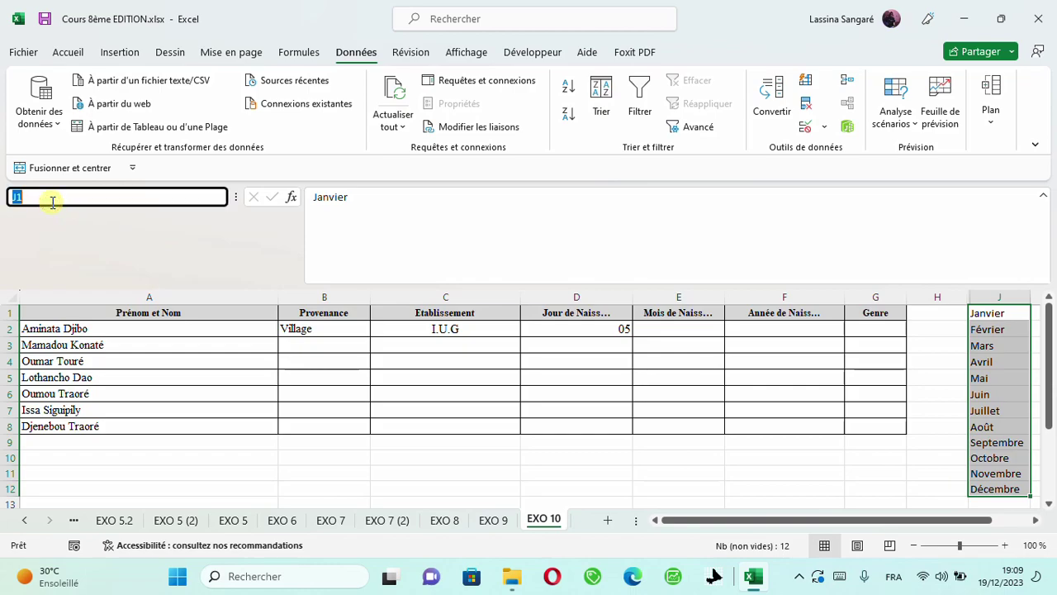
pyautogui.write('MOIS')
pyautogui.press('Return')
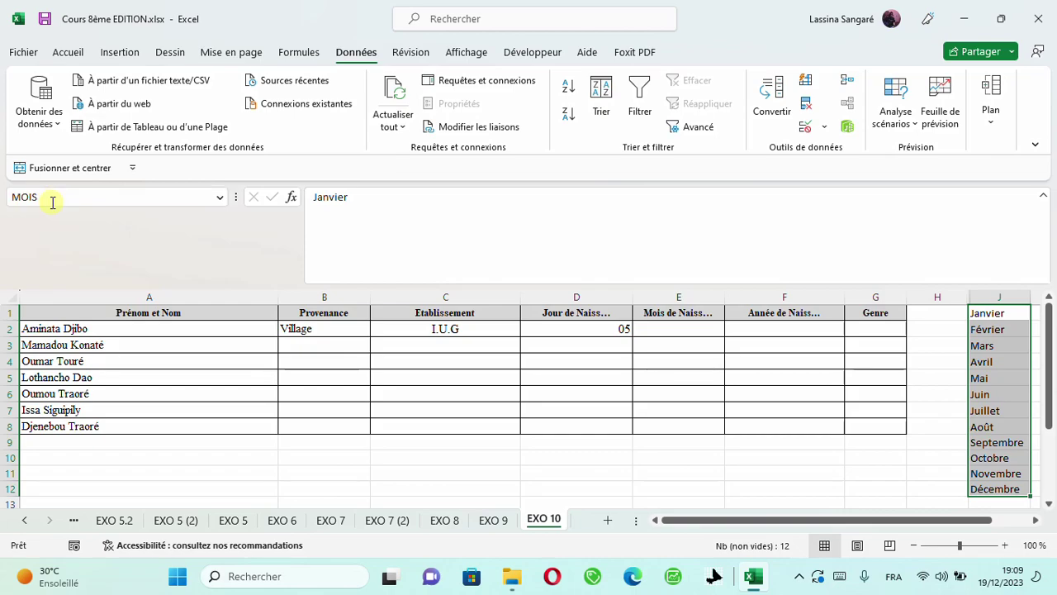
# Step: Check the MOIS name by using it to select its range, and deselect the range
pyautogui.click(918, 422)
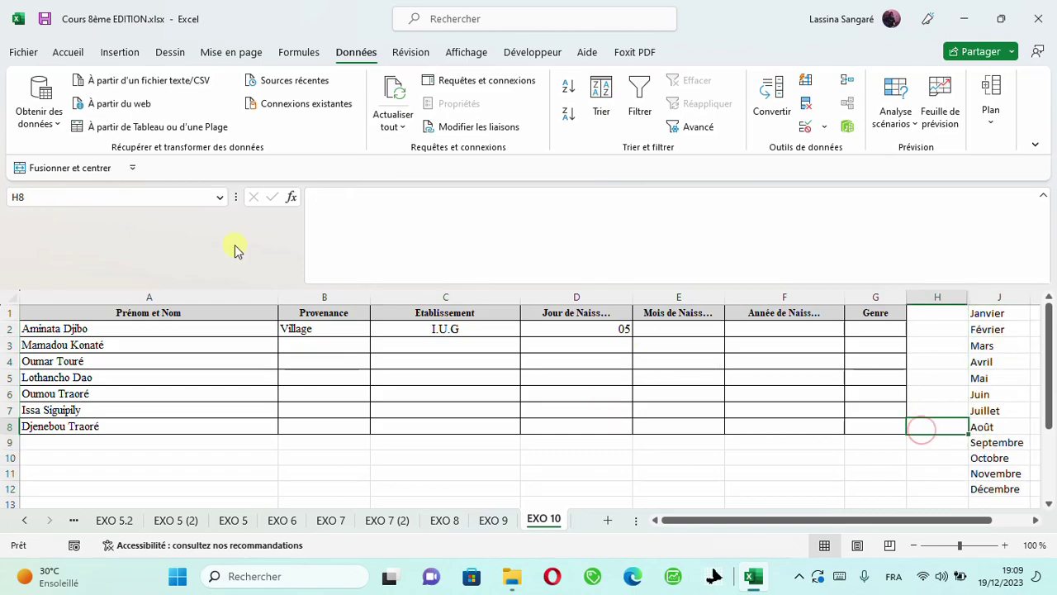
pyautogui.click(221, 198)
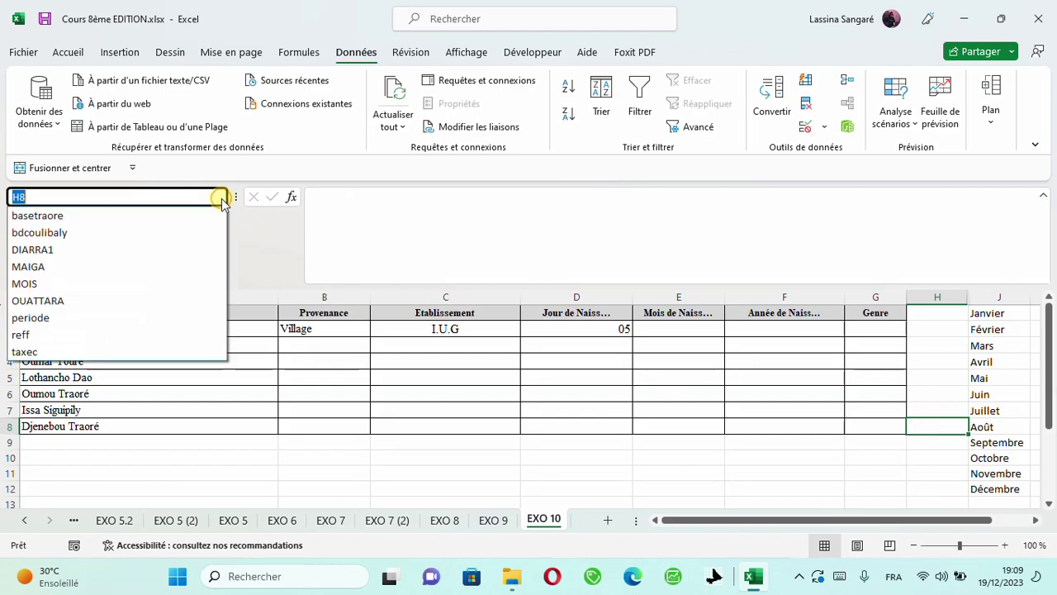
pyautogui.click(74, 283)
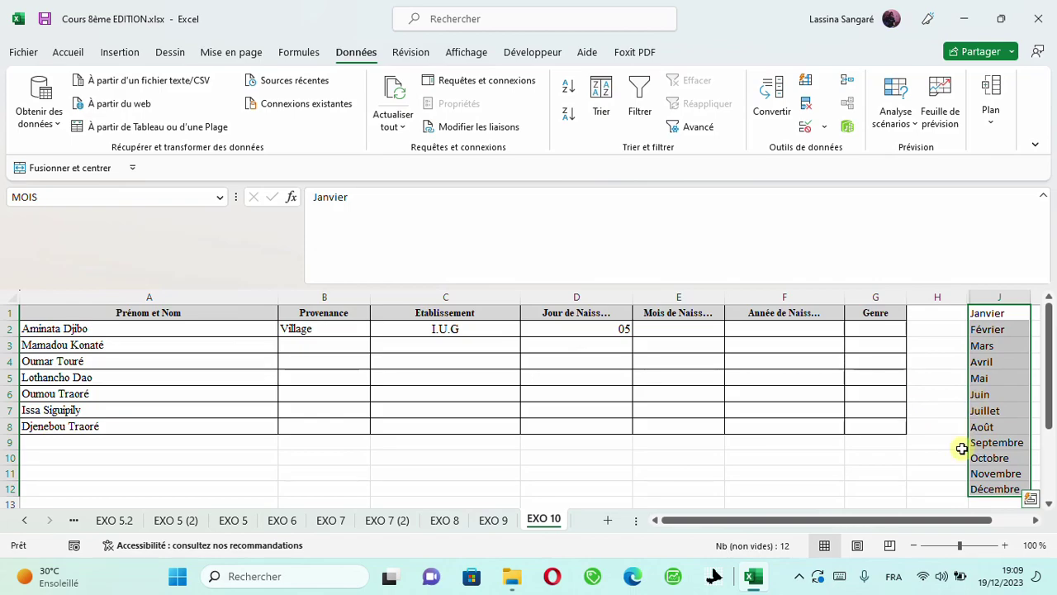
pyautogui.click(846, 467)
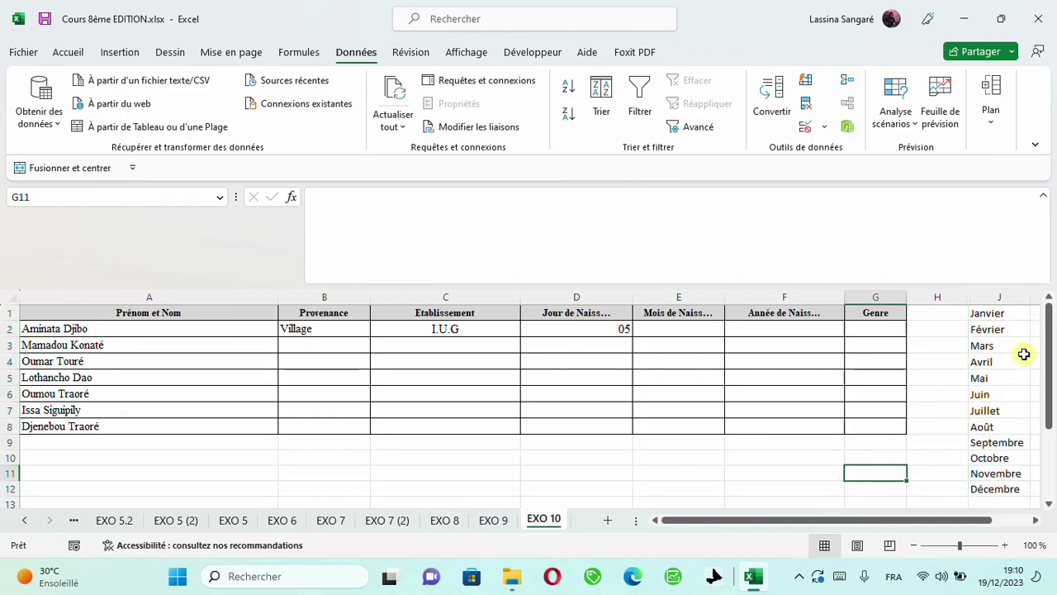
# Step: Hide column J, which holds the month list
pyautogui.click(996, 298)
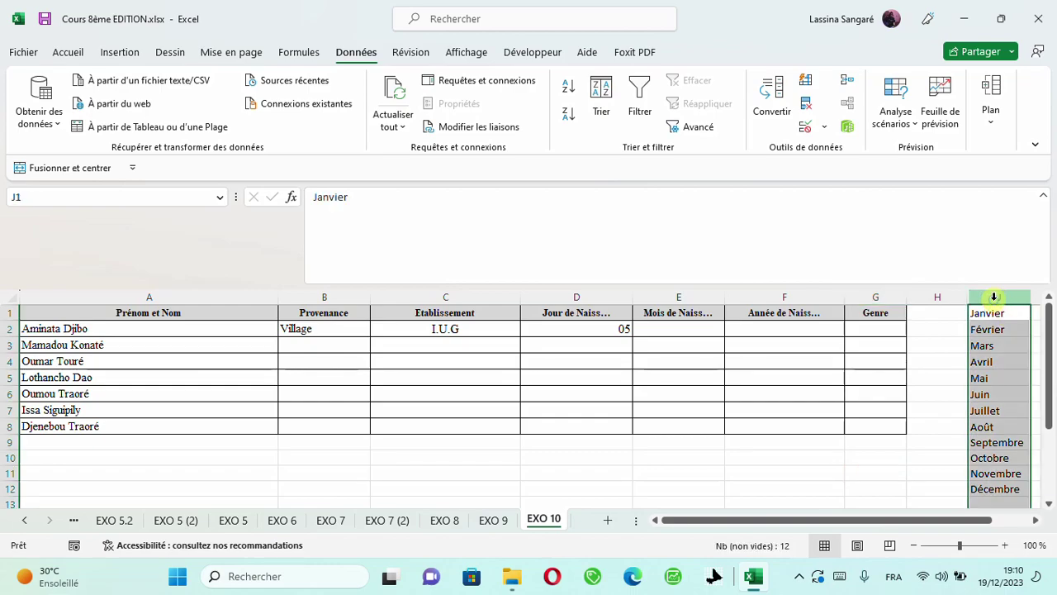
pyautogui.rightClick(995, 296)
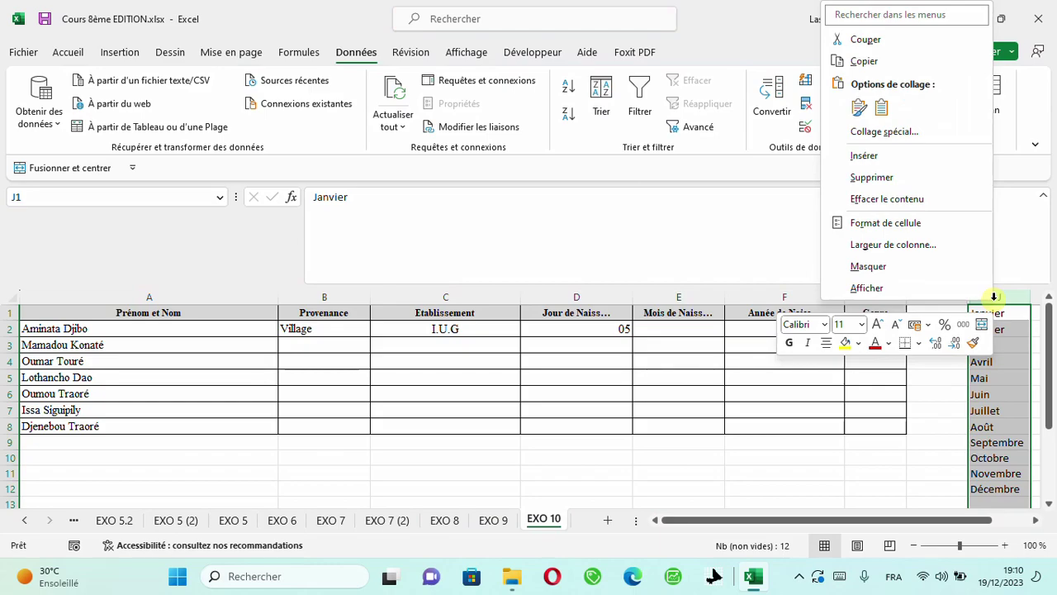
pyautogui.click(869, 266)
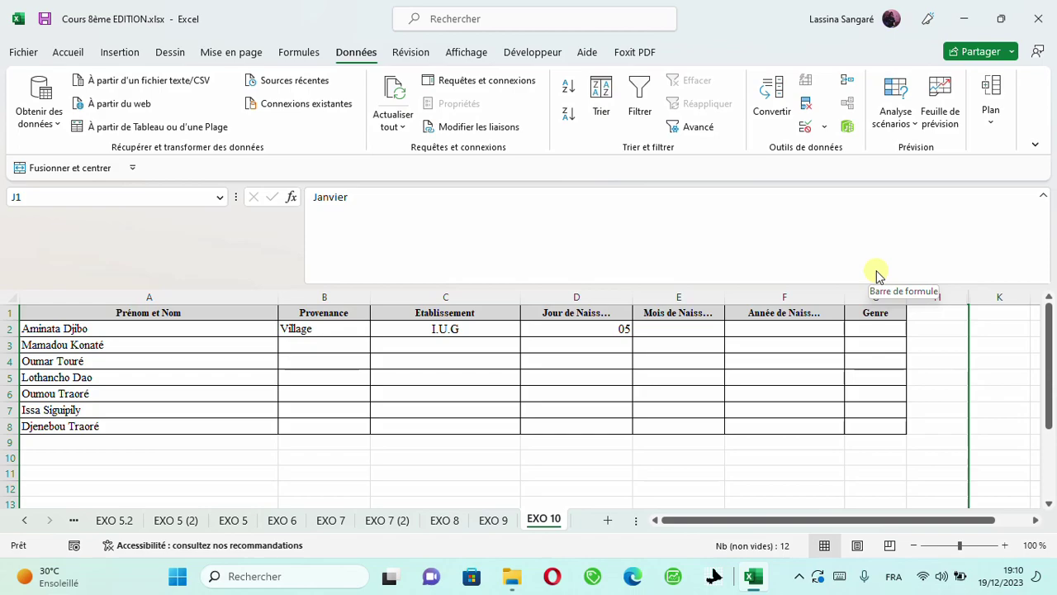
# Step: Undo the hiding of column J and clear the month list from it
pyautogui.hotkey('ctrl', 'z')
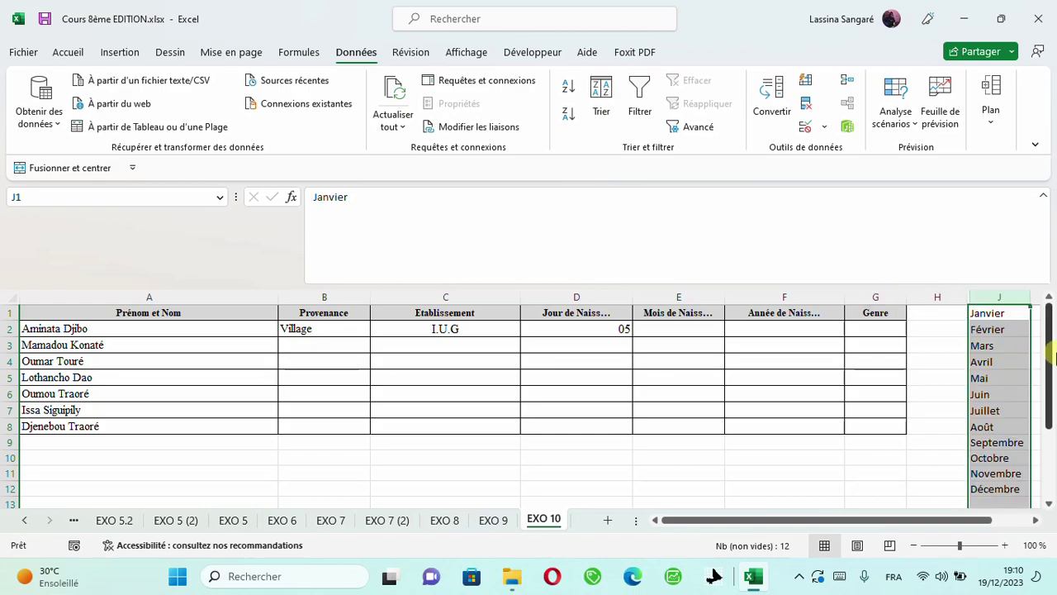
pyautogui.press('Delete')
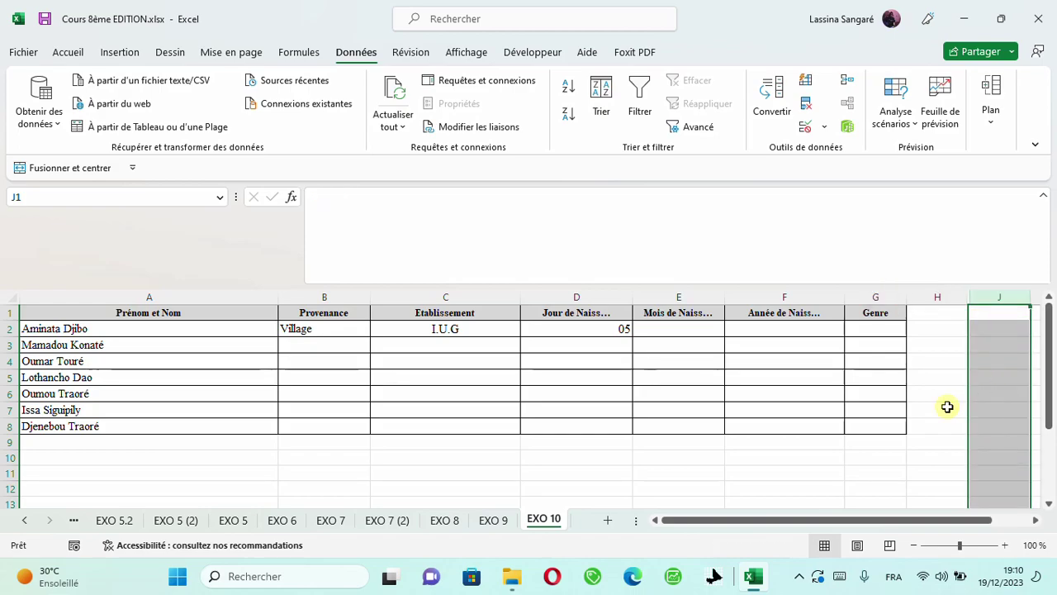
pyautogui.click(953, 341)
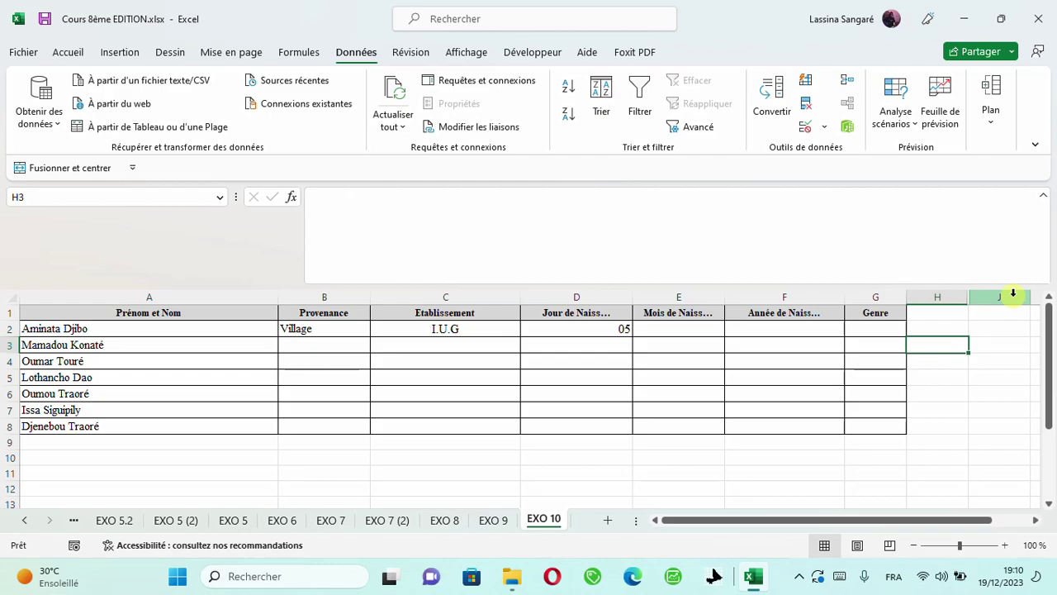
# Step: Try revealing hidden column I between columns H and J by widening it, and undo the change
pyautogui.moveTo(1013, 295); pyautogui.dragTo(985, 294)
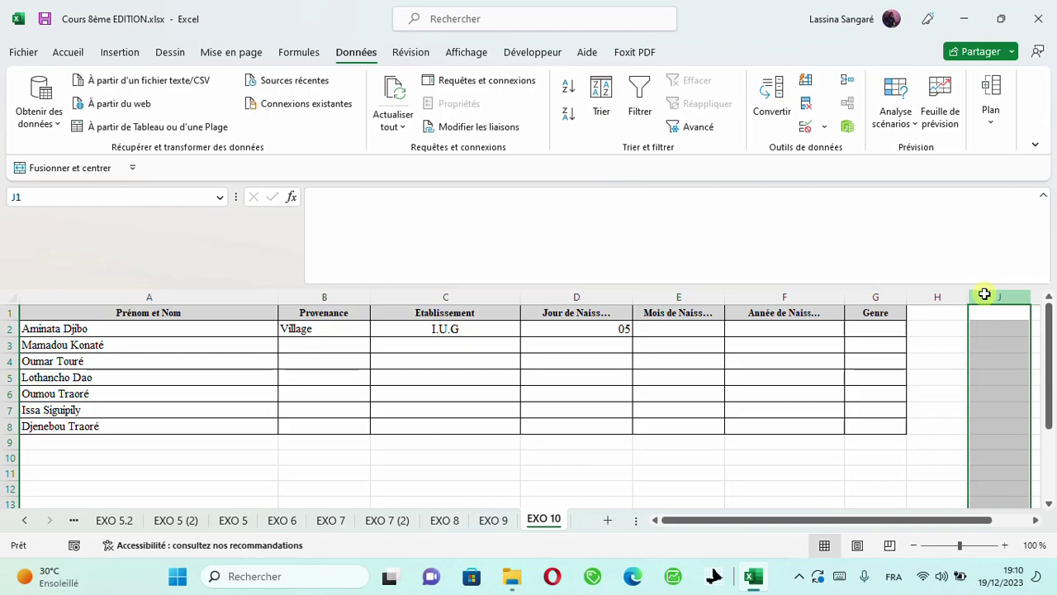
pyautogui.click(940, 333)
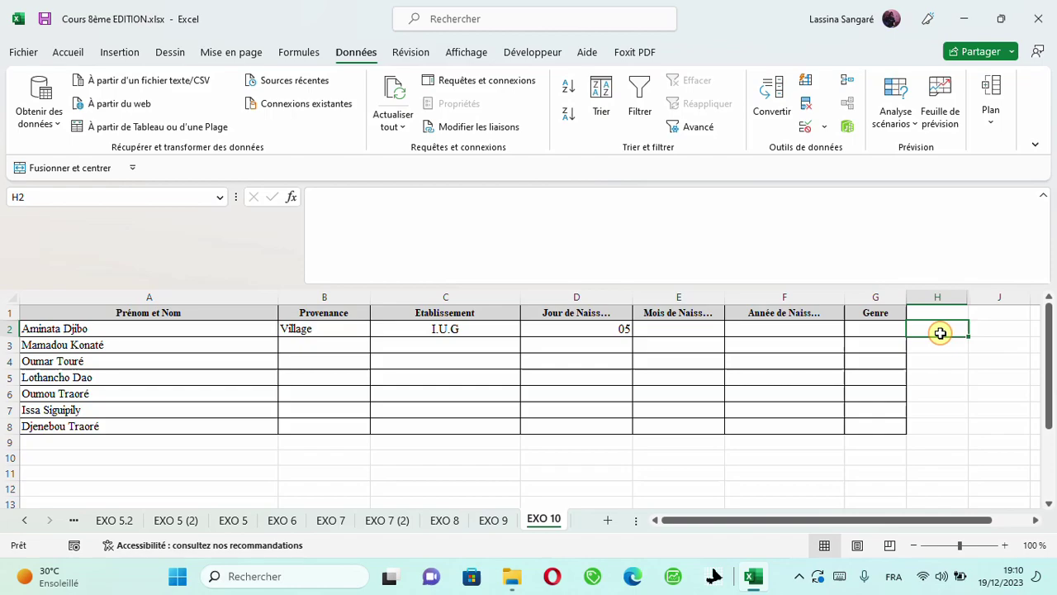
pyautogui.click(988, 358)
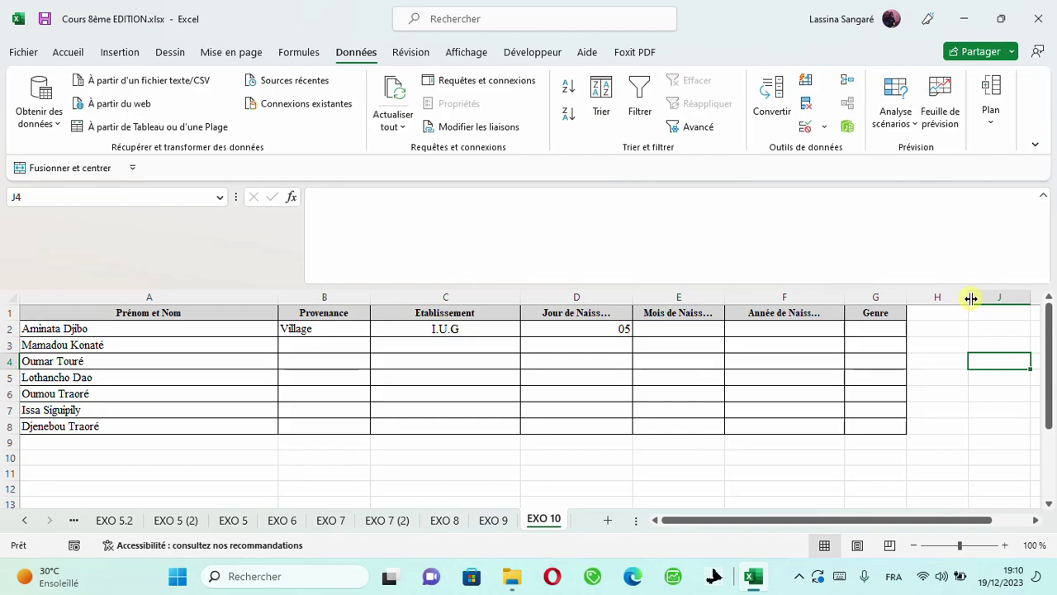
pyautogui.moveTo(977, 301); pyautogui.dragTo(1031, 299)
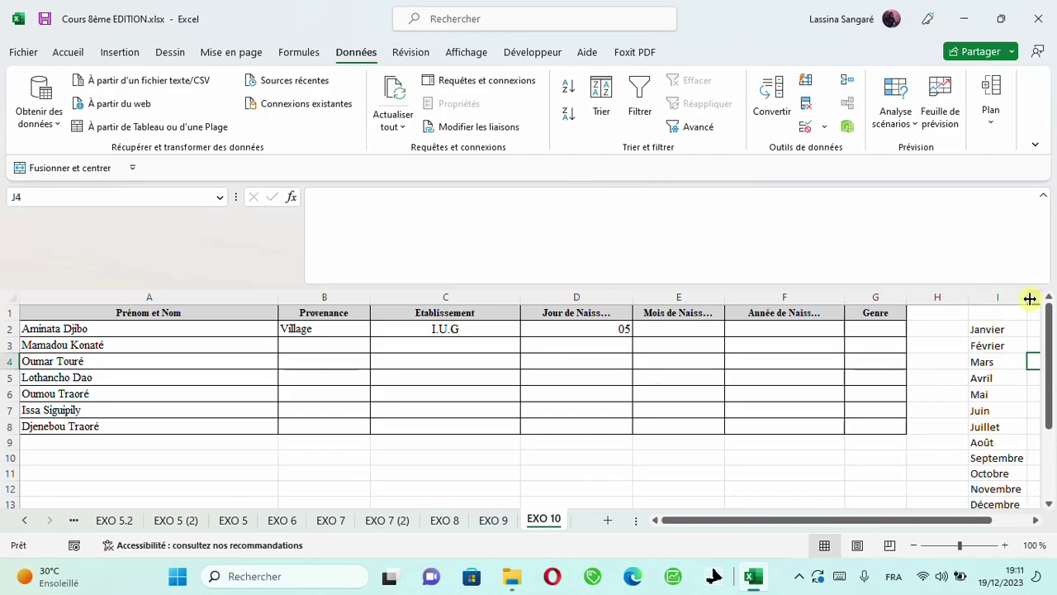
pyautogui.hotkey('ctrl', 'z')
# Step: Unhide column I with the month list by selecting columns H to J, and select cell I1
pyautogui.hscroll(2, 1031, 299)
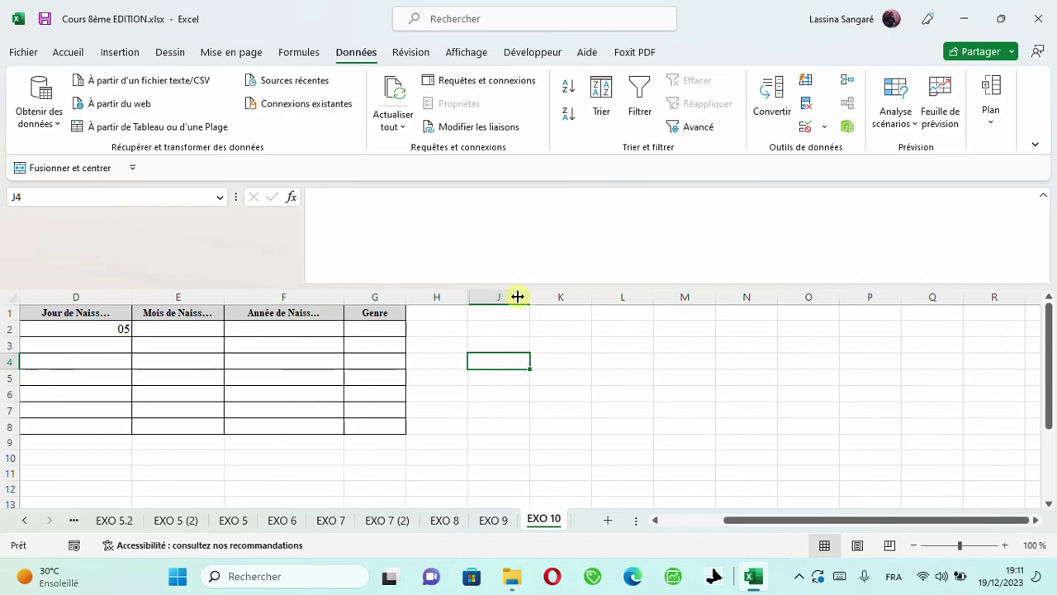
pyautogui.click(499, 297)
pyautogui.moveTo(462, 289); pyautogui.dragTo(454, 296)
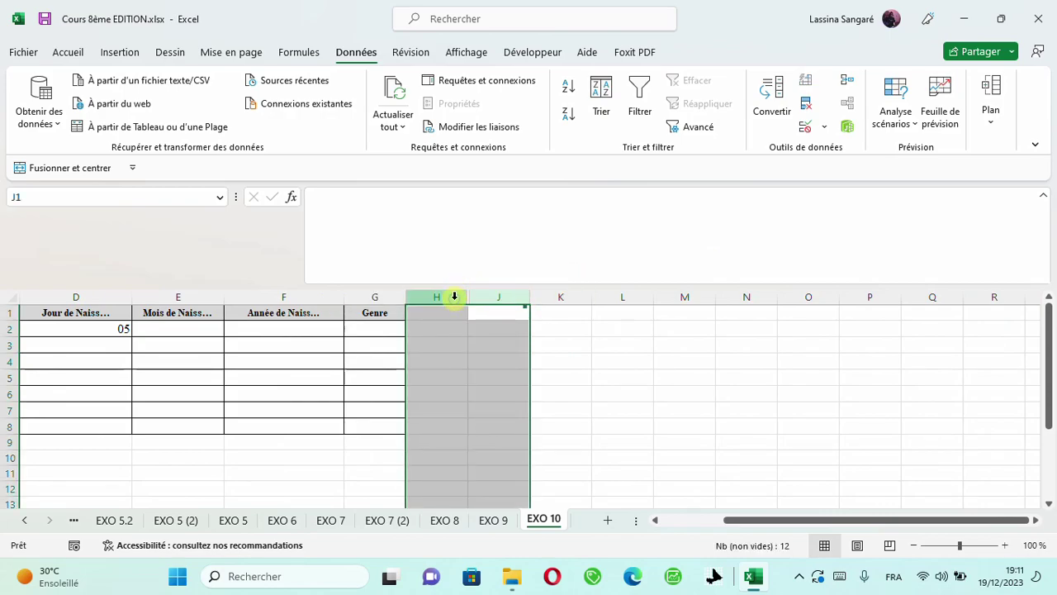
pyautogui.rightClick(454, 297)
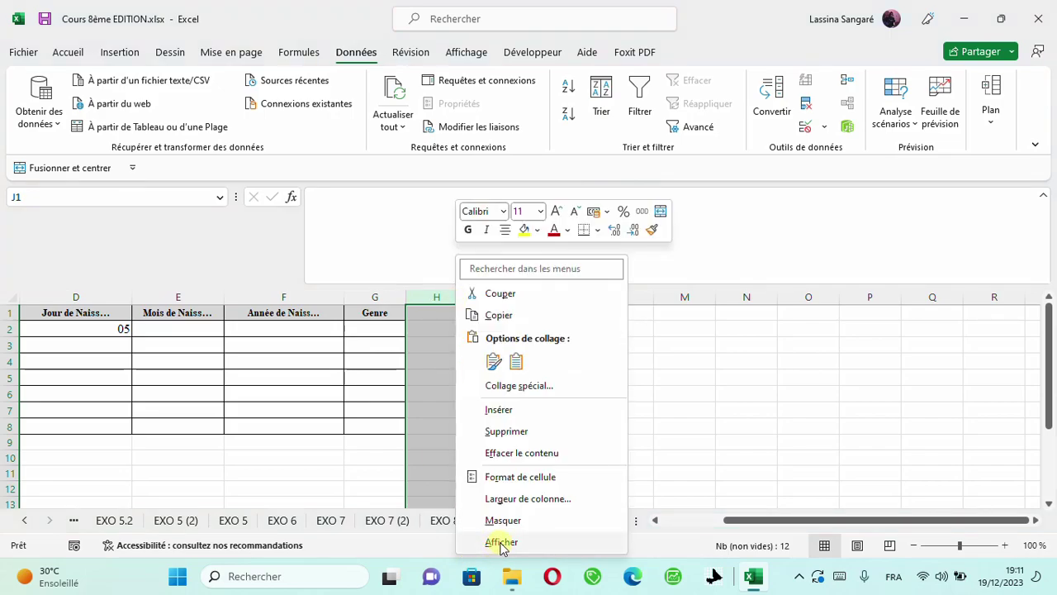
pyautogui.click(501, 542)
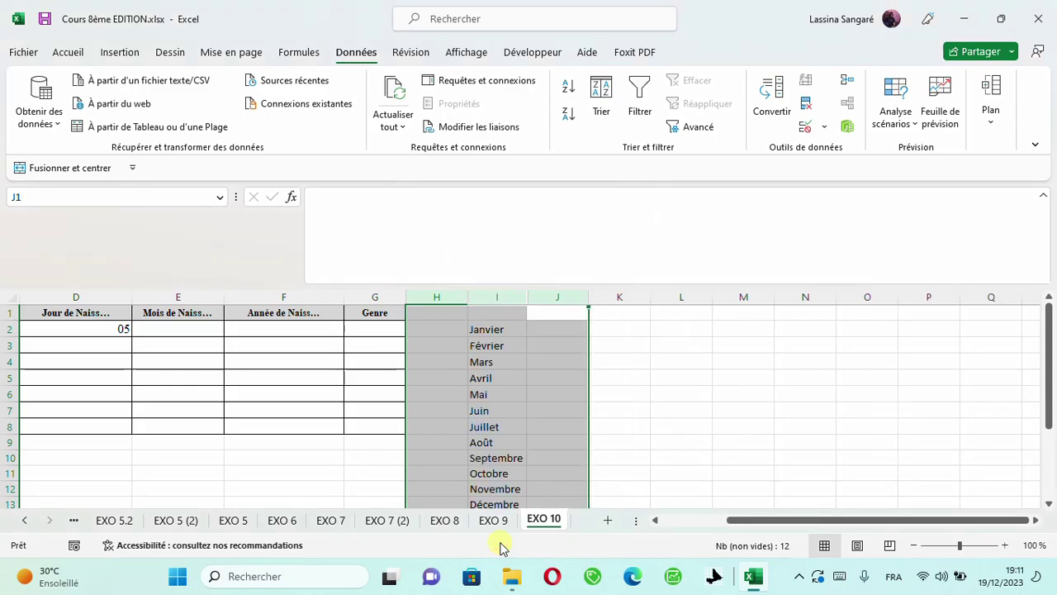
pyautogui.click(488, 320)
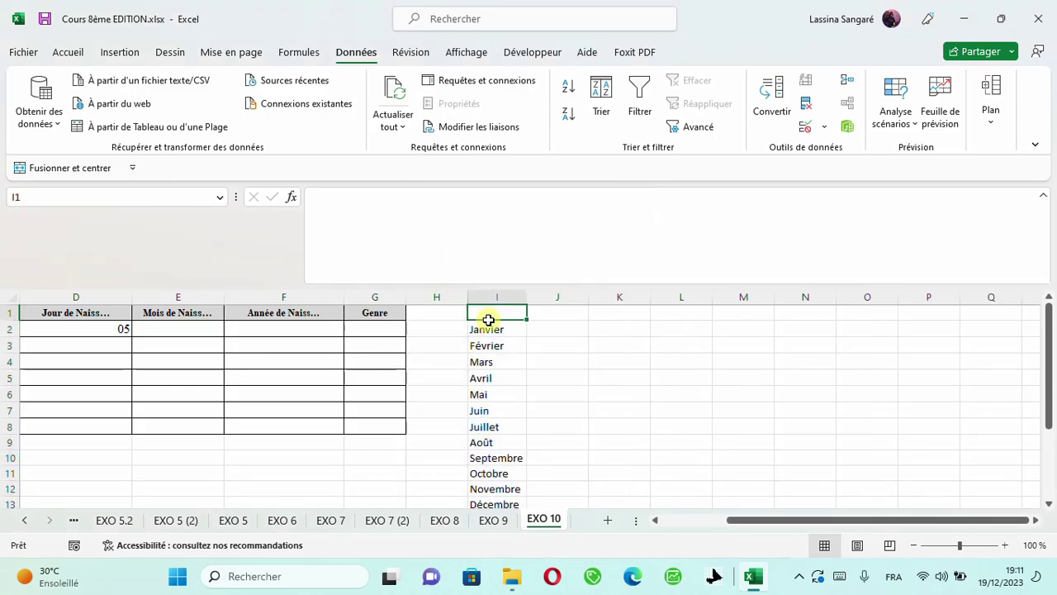
pyautogui.moveTo(771, 520); pyautogui.dragTo(692, 520)
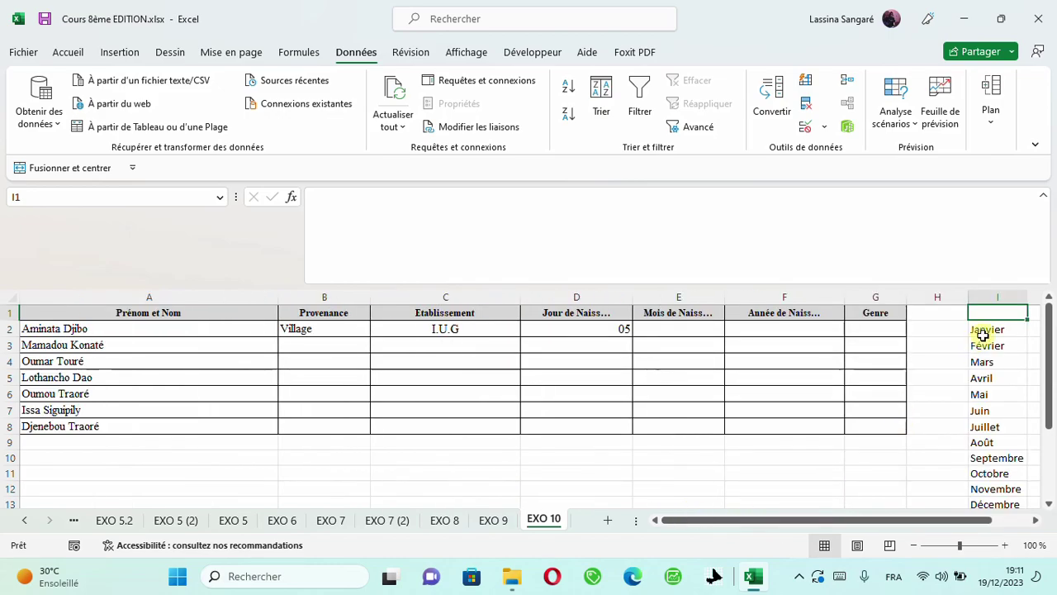
# Step: Clear the list of months from cells I2 to I13
pyautogui.moveTo(983, 332); pyautogui.dragTo(992, 470)
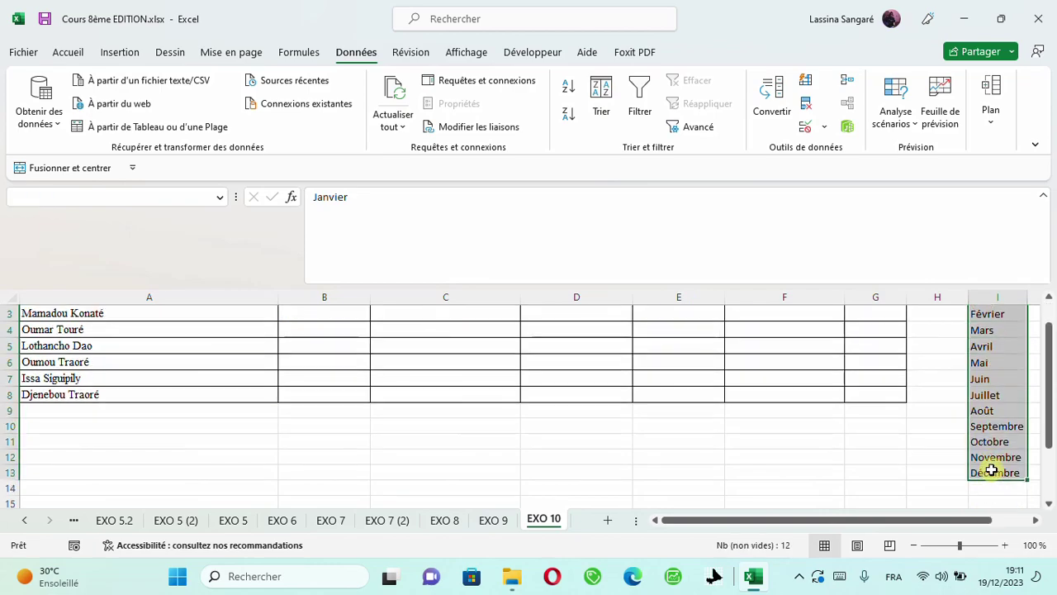
pyautogui.moveTo(1033, 400); pyautogui.dragTo(1044, 368)
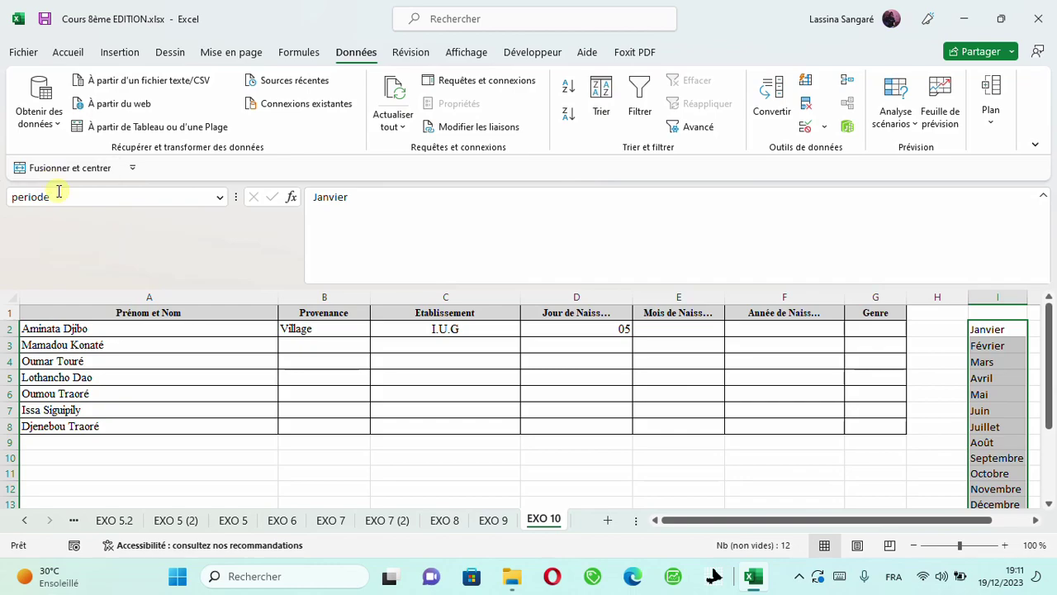
pyautogui.click(453, 432)
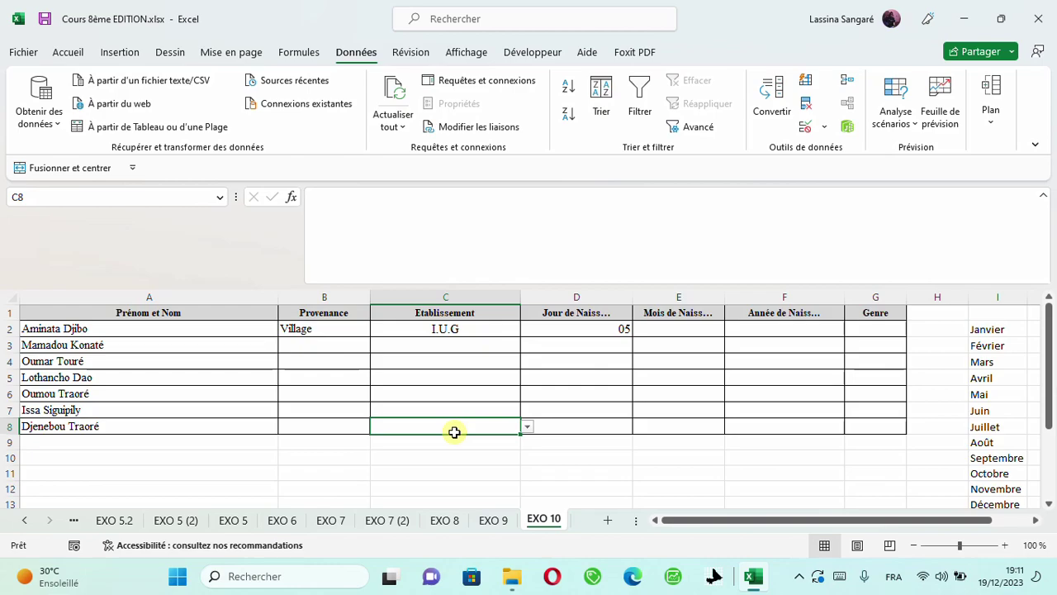
pyautogui.moveTo(994, 333); pyautogui.dragTo(1002, 506)
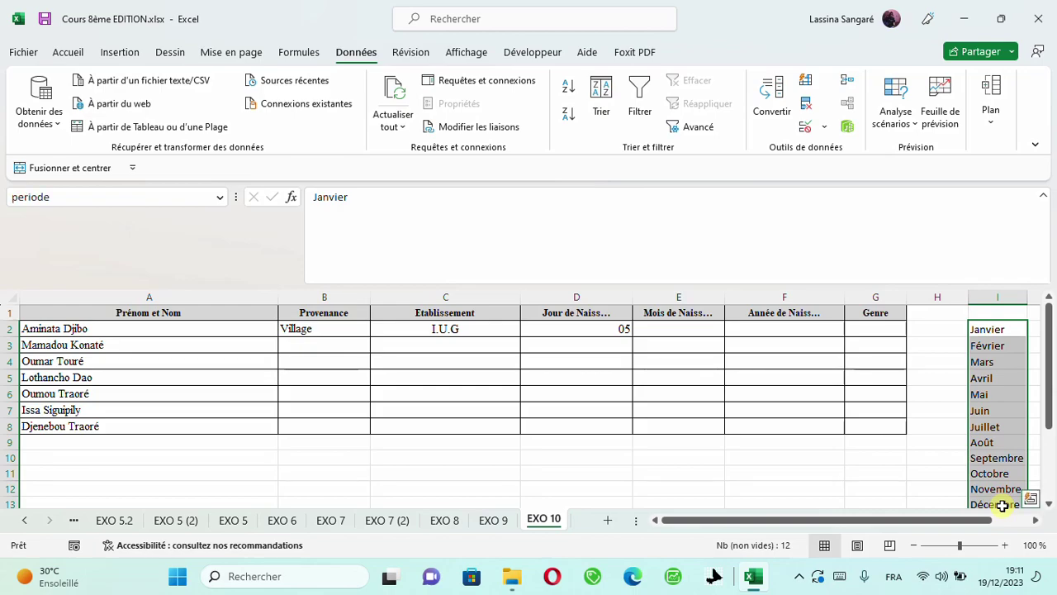
pyautogui.press('Delete')
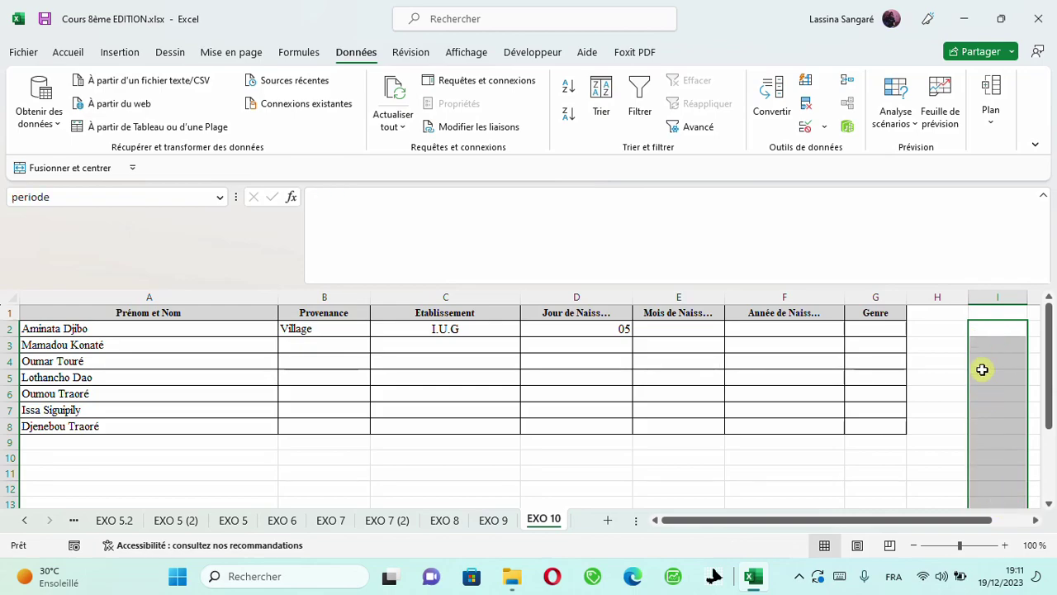
# Step: Enter Janvier in H1 and auto-fill the months down to Décembre in H12
pyautogui.click(949, 333)
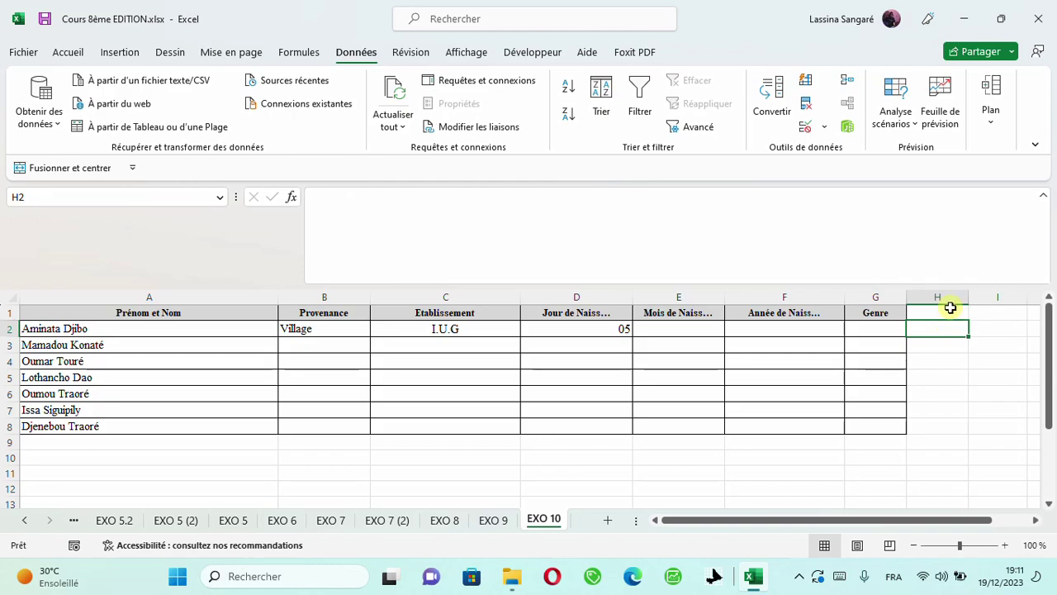
pyautogui.click(950, 309)
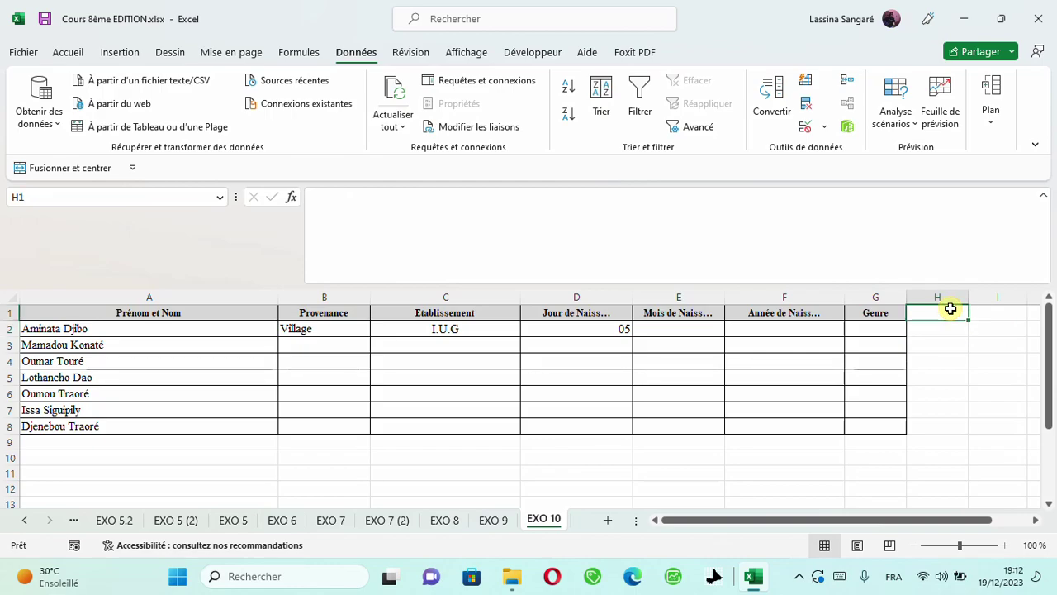
pyautogui.write('Janvie')
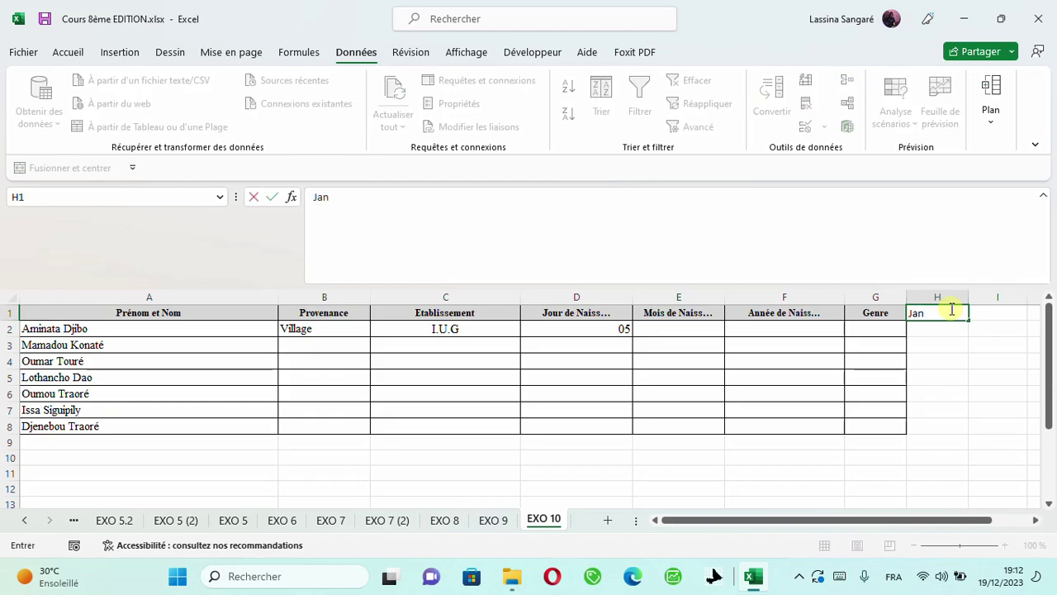
pyautogui.write('r')
pyautogui.click(944, 350)
pyautogui.click(954, 315)
pyautogui.moveTo(968, 317); pyautogui.dragTo(974, 496)
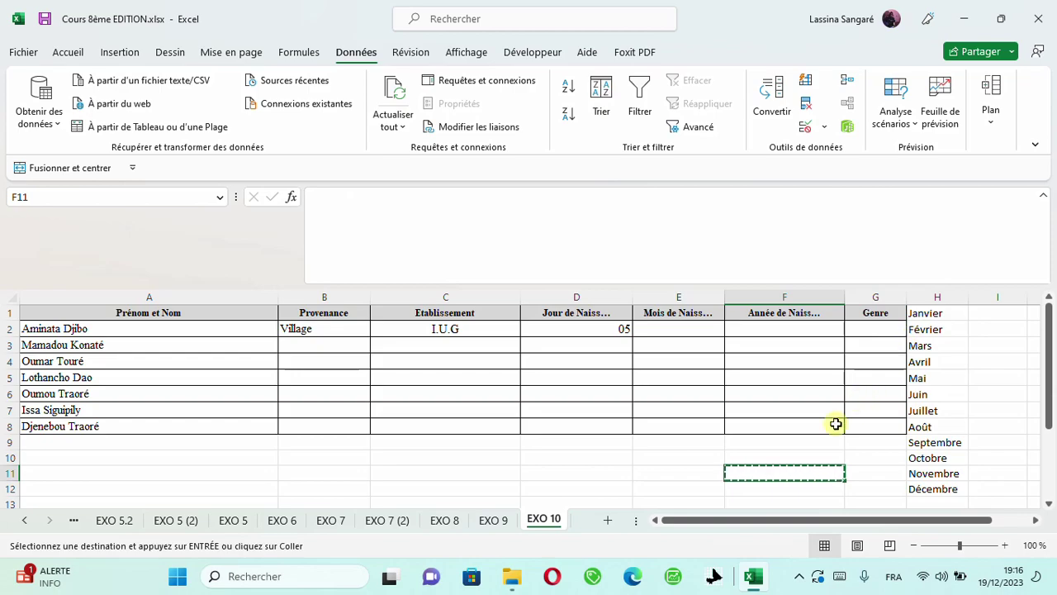
# Step: Try to name the month range H1:H12 MOIS
pyautogui.doubleClick(779, 456)
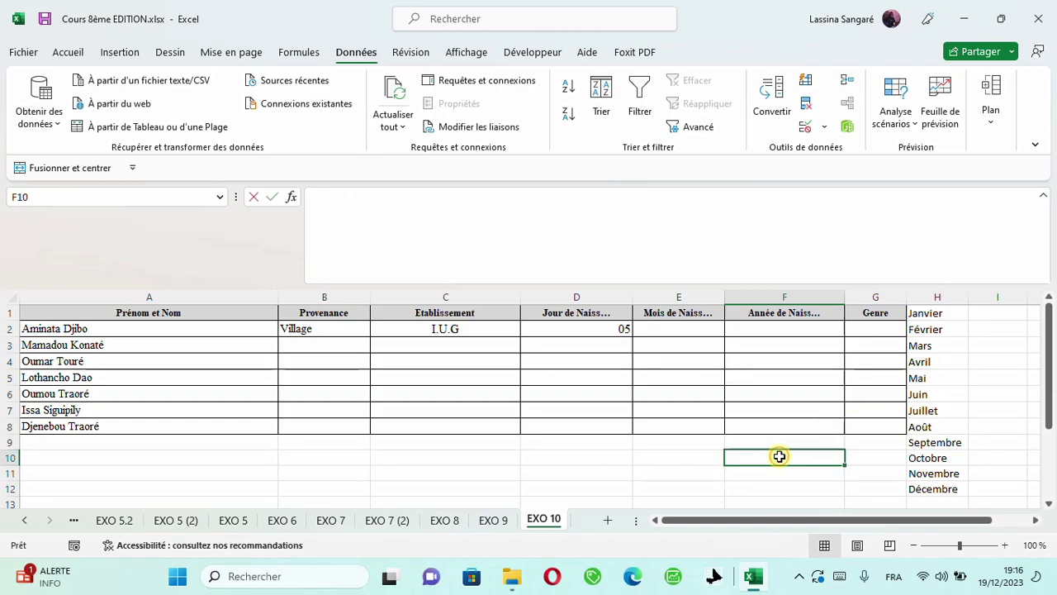
pyautogui.moveTo(930, 318); pyautogui.dragTo(939, 490)
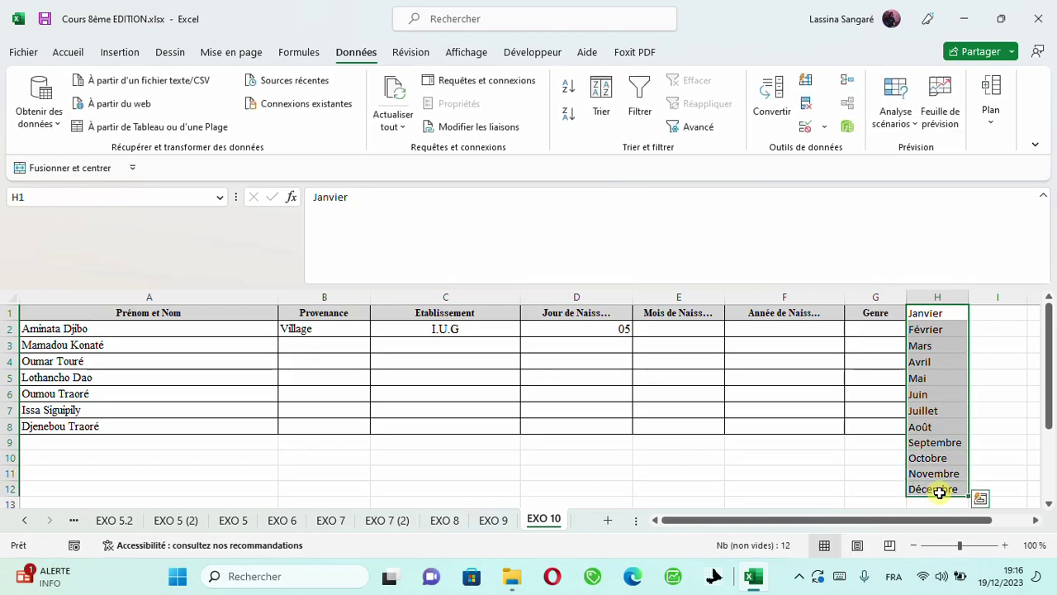
pyautogui.click(63, 199)
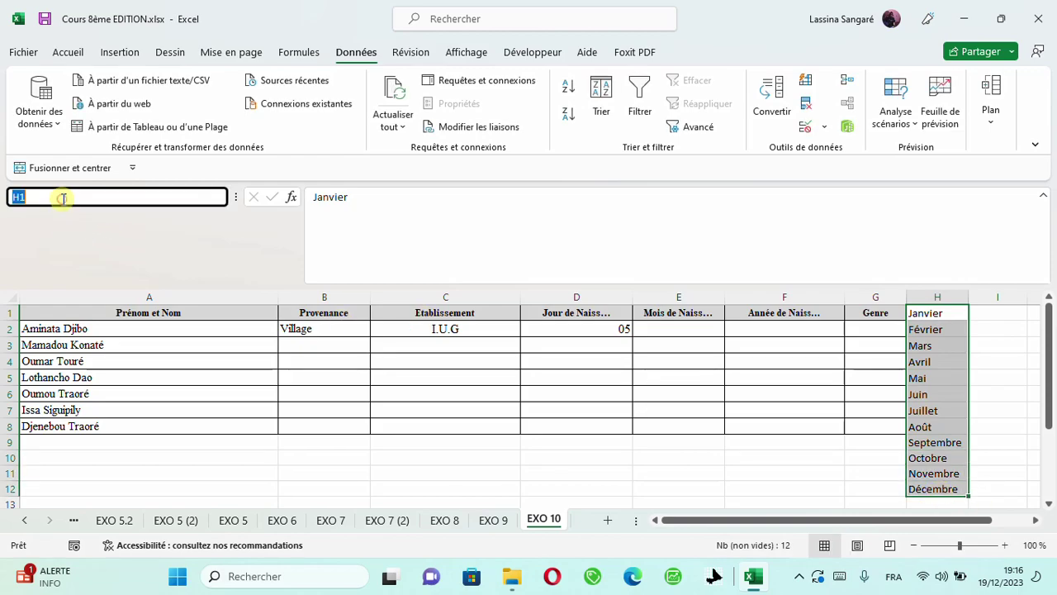
pyautogui.write('MO')
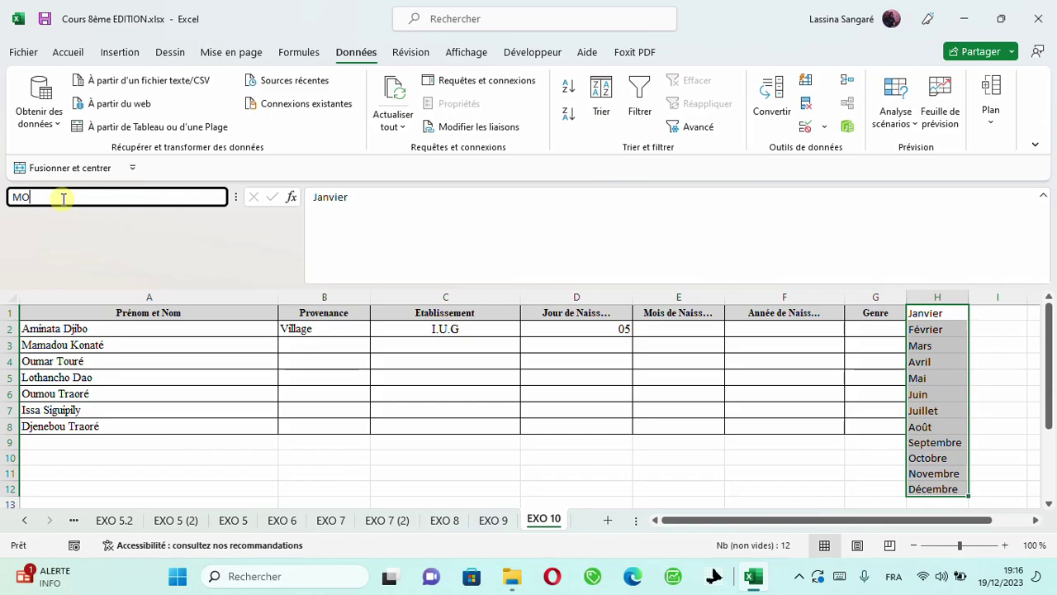
pyautogui.write('IS')
pyautogui.press('Return')
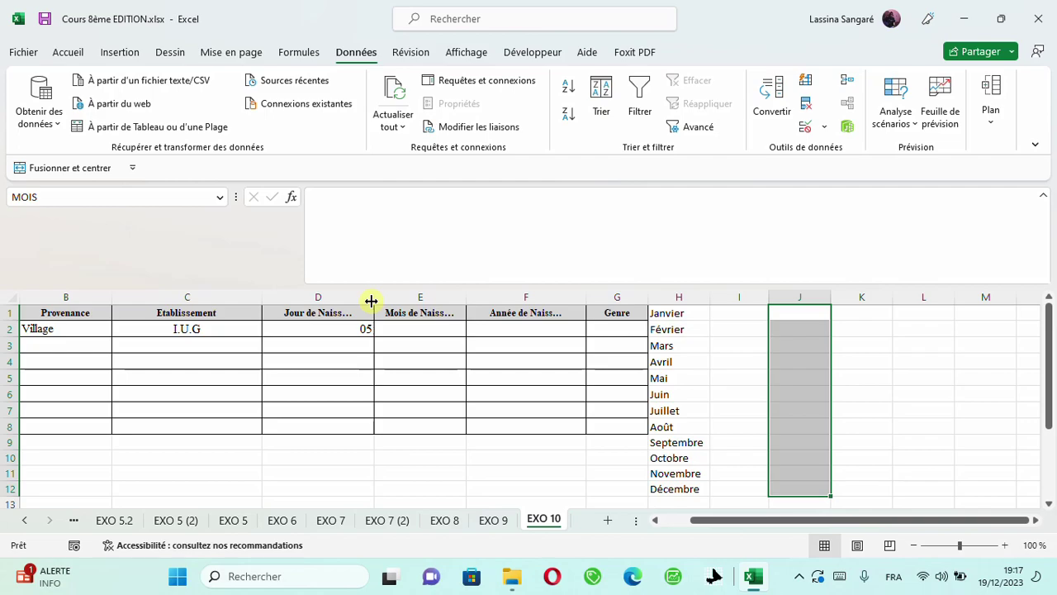
# Step: Name the month range H1:H12 MOIS8ED
pyautogui.moveTo(682, 318); pyautogui.dragTo(684, 487)
pyautogui.click(99, 196)
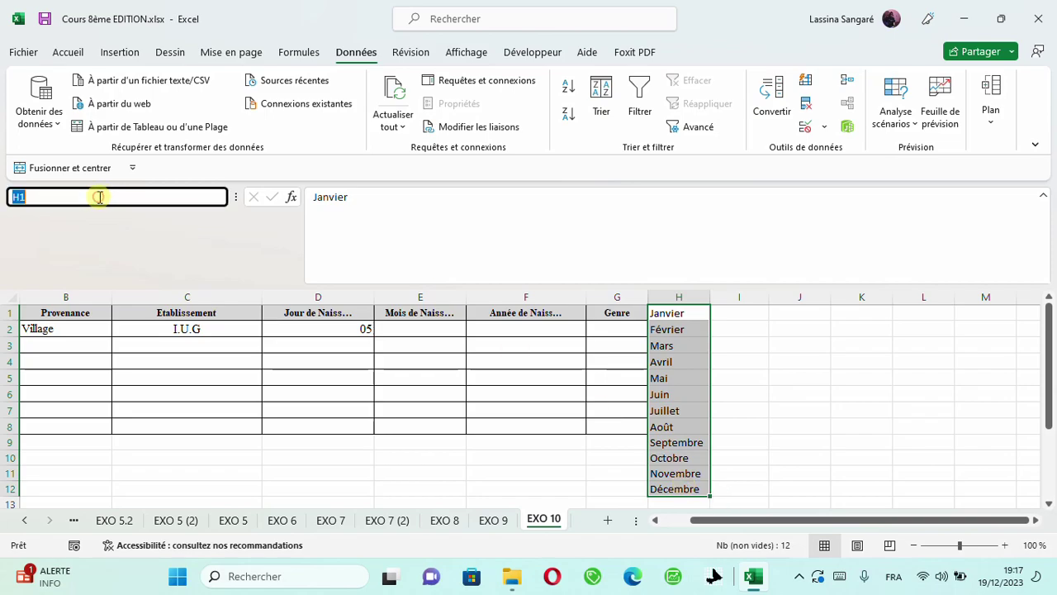
pyautogui.write('MOIS8ED')
pyautogui.press('Return')
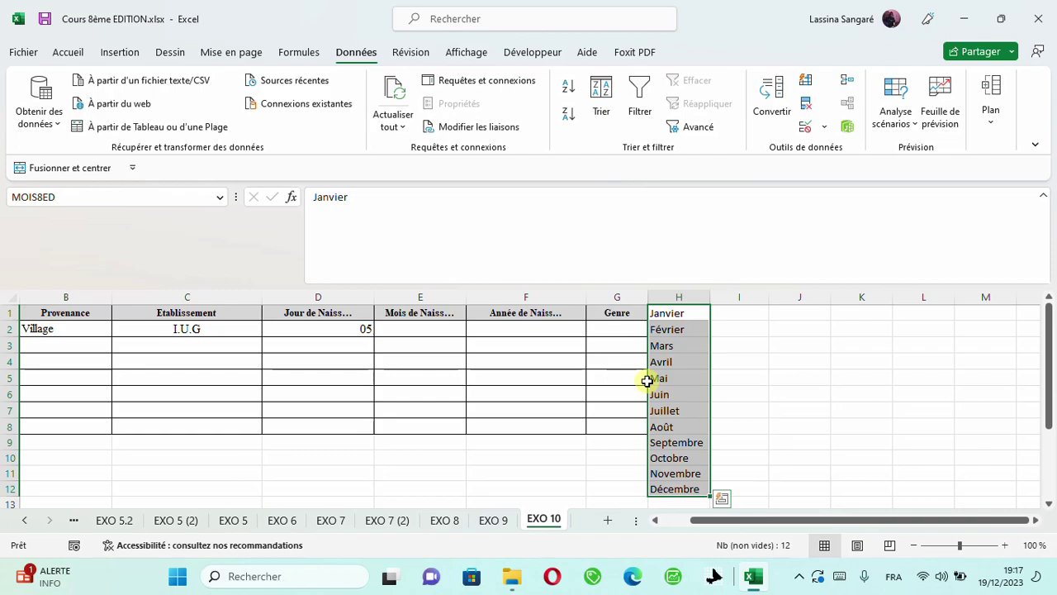
# Step: Hide column H containing the month list
pyautogui.click(679, 294)
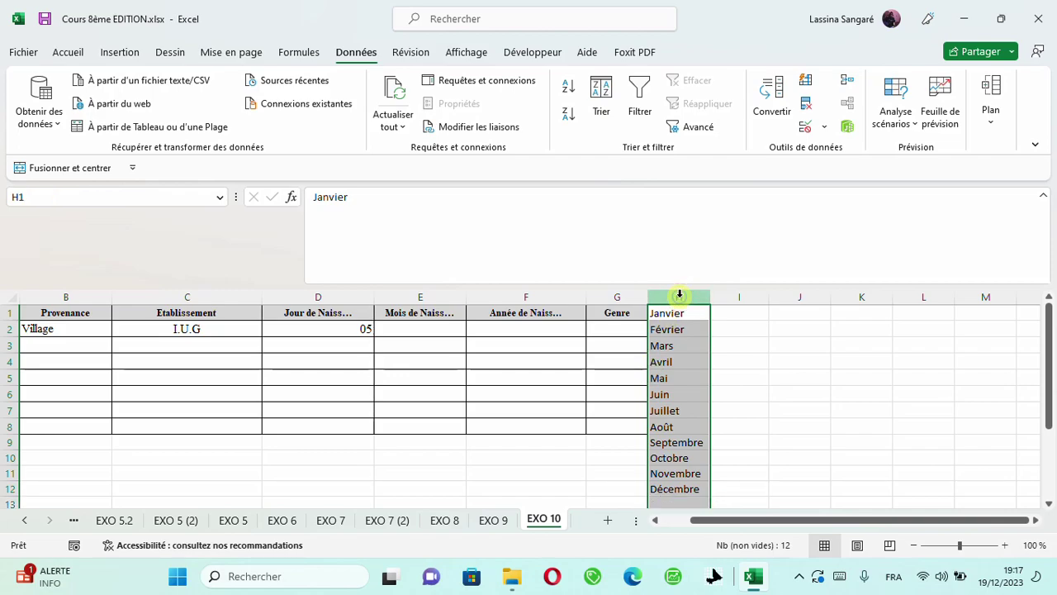
pyautogui.rightClick(679, 294)
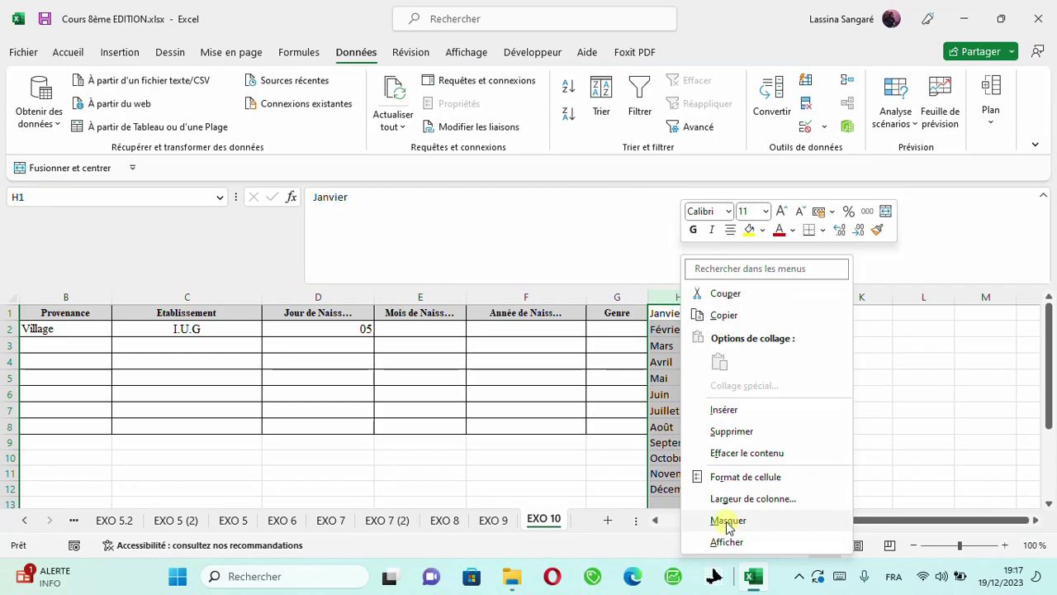
pyautogui.press('Escape')
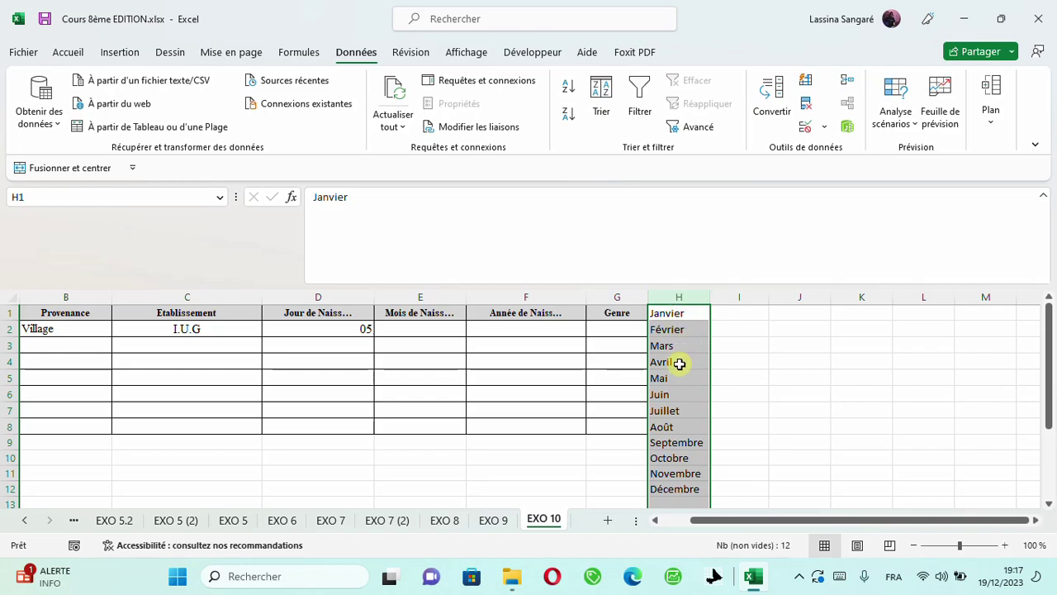
pyautogui.rightClick(679, 364)
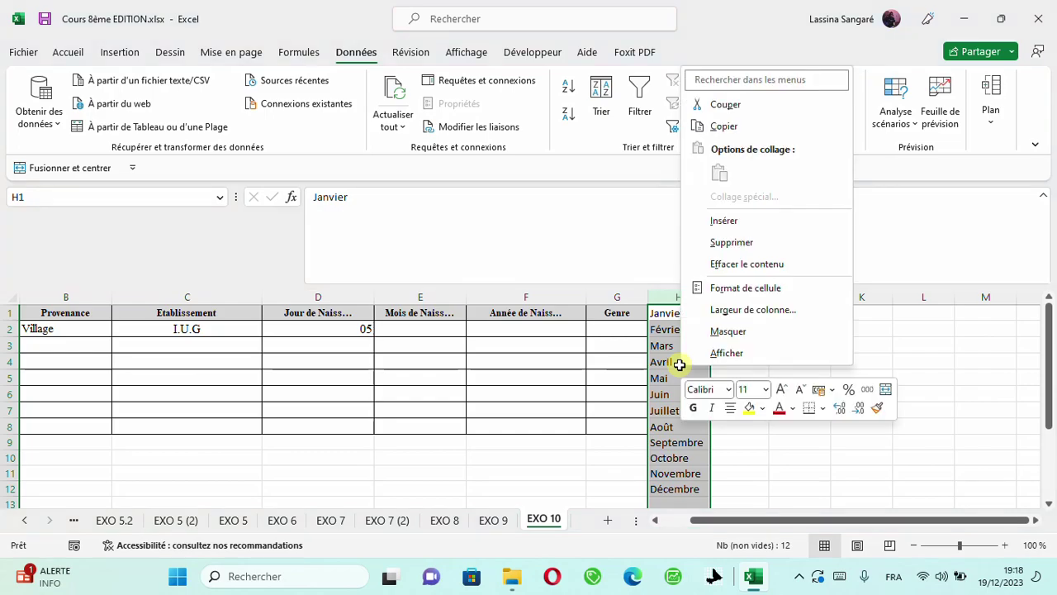
pyautogui.click(728, 332)
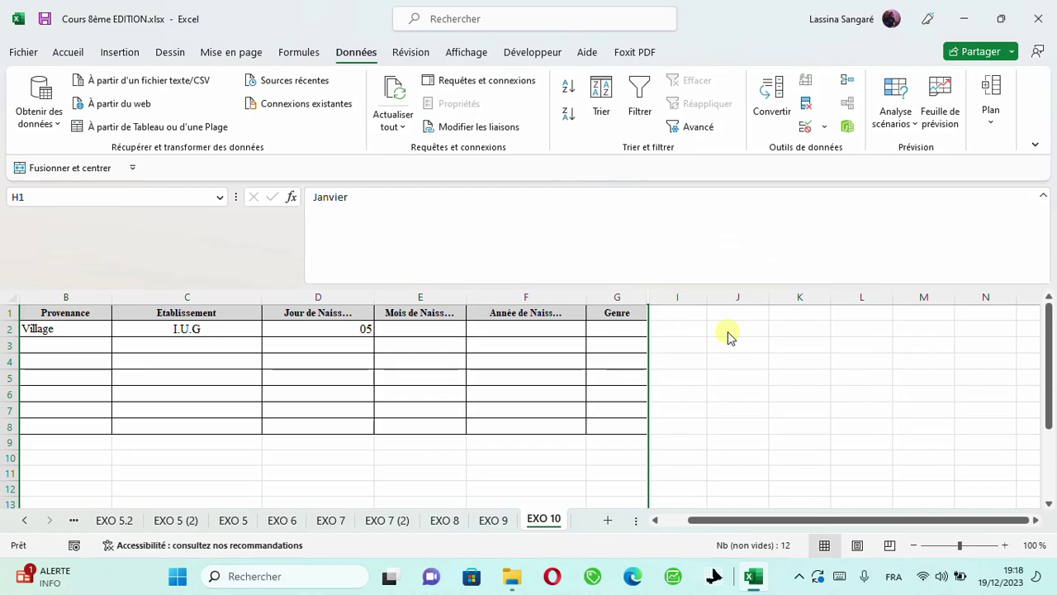
pyautogui.click(547, 382)
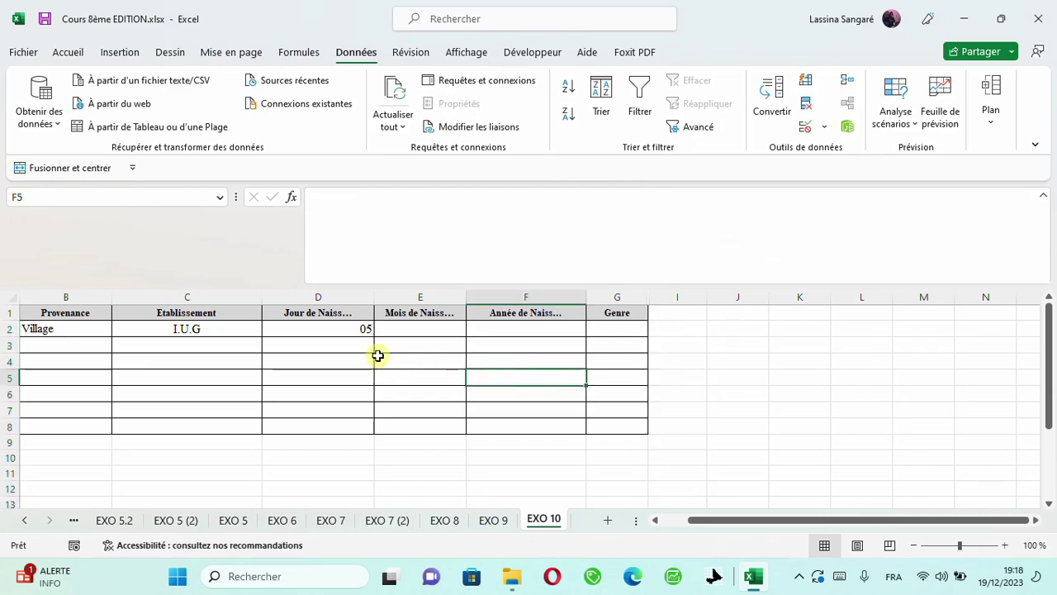
# Step: Apply data validation of type Liste to cell E2 with the source =MOIS8ED
pyautogui.click(414, 332)
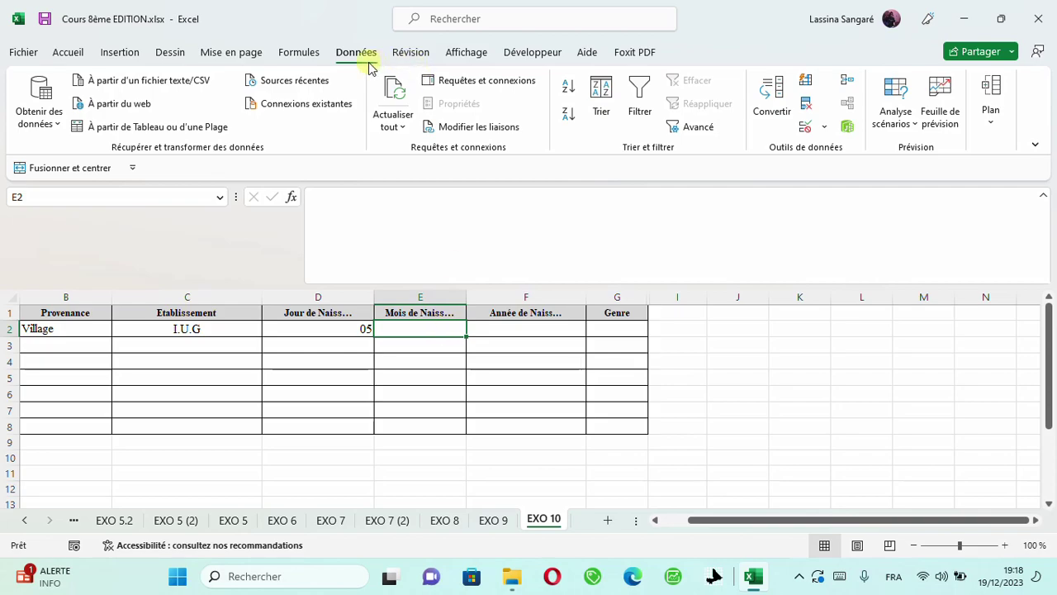
pyautogui.click(824, 130)
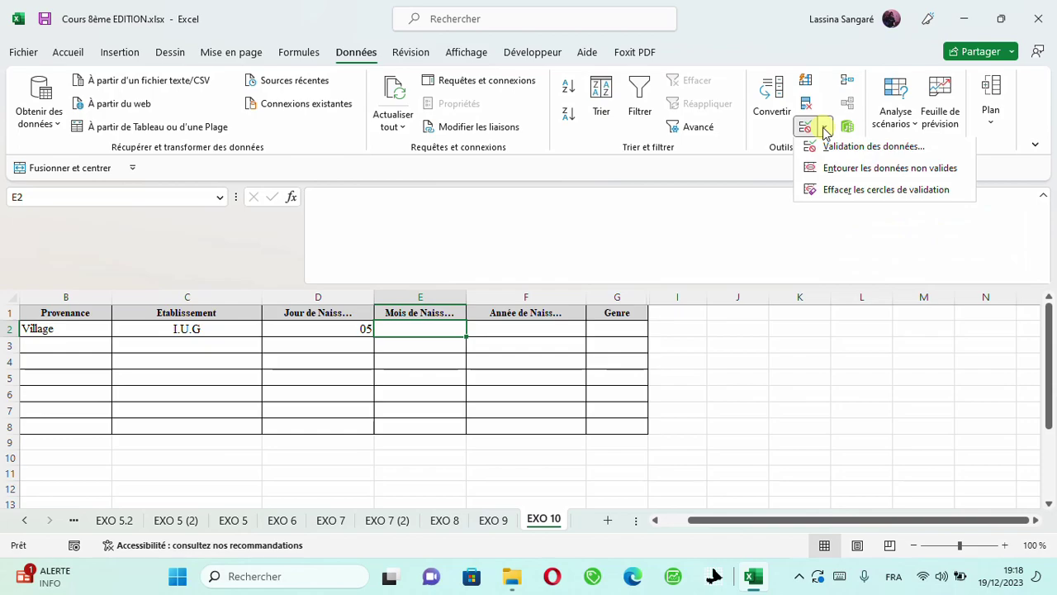
pyautogui.click(851, 158)
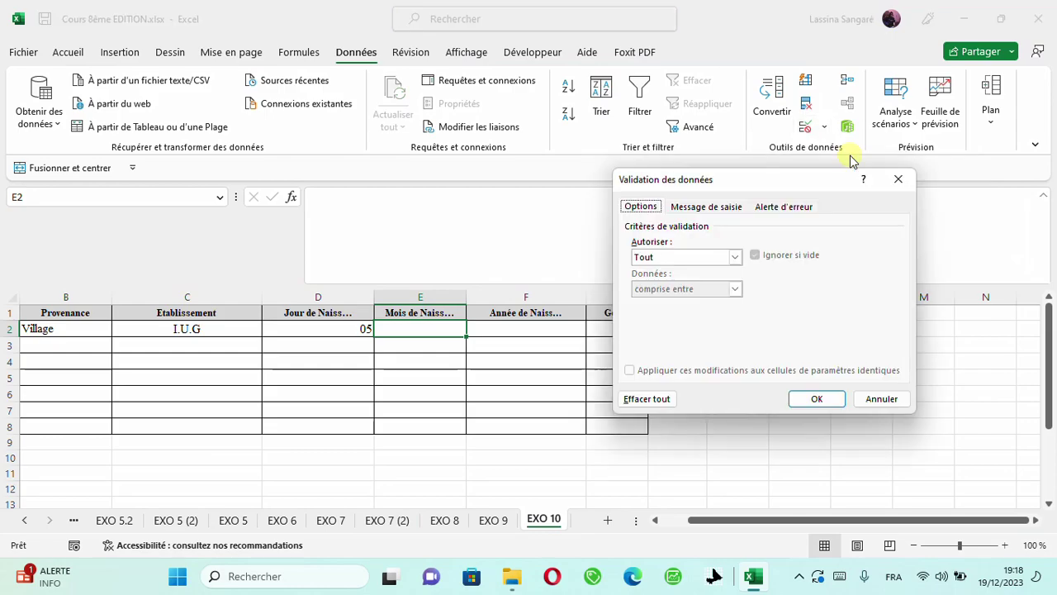
pyautogui.click(734, 257)
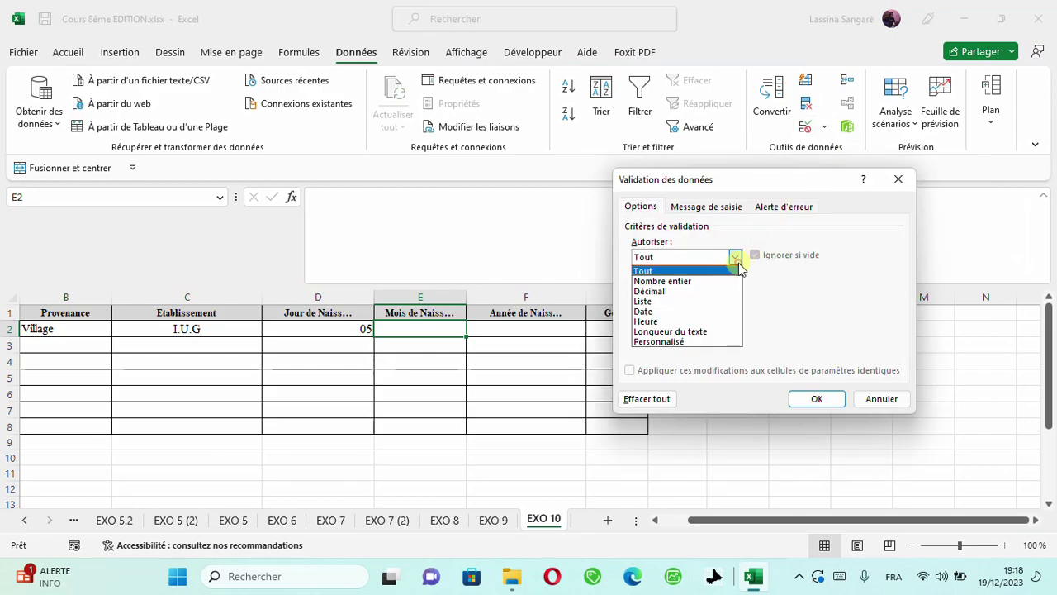
pyautogui.click(676, 300)
pyautogui.click(667, 321)
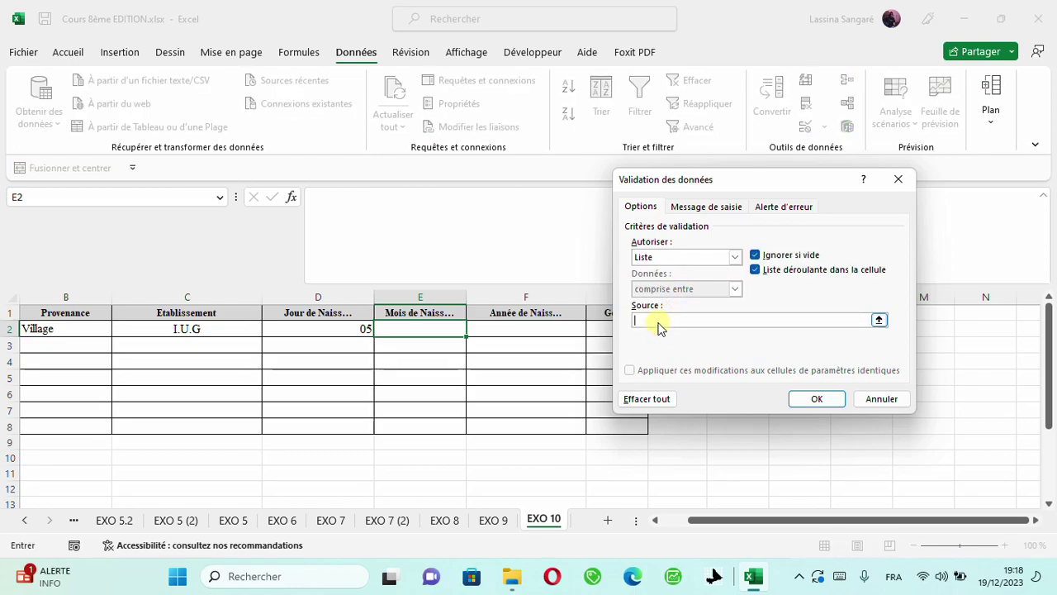
pyautogui.write('=MOI')
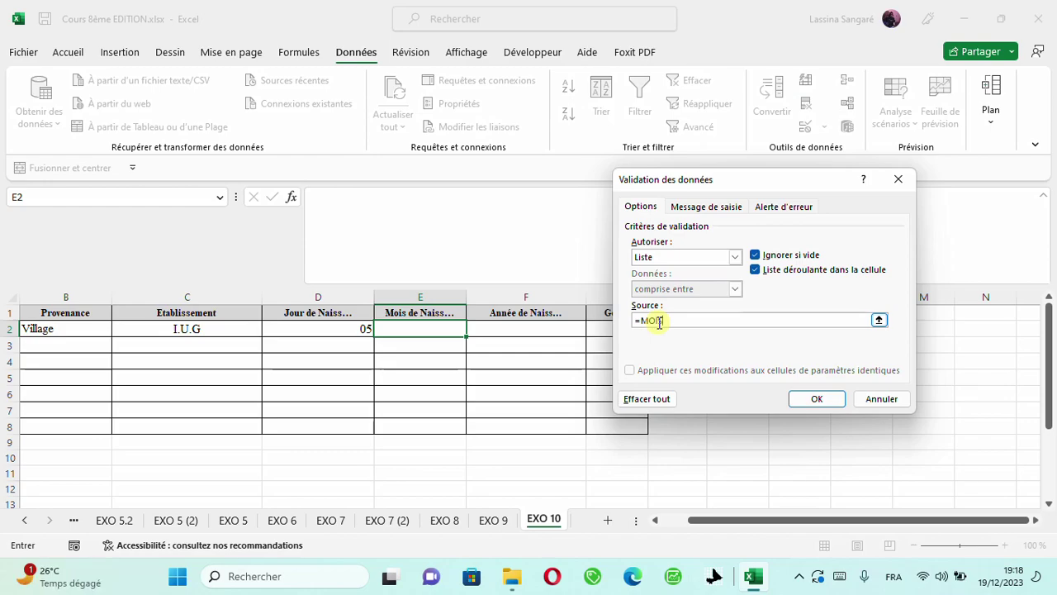
pyautogui.write('SED')
pyautogui.click(818, 399)
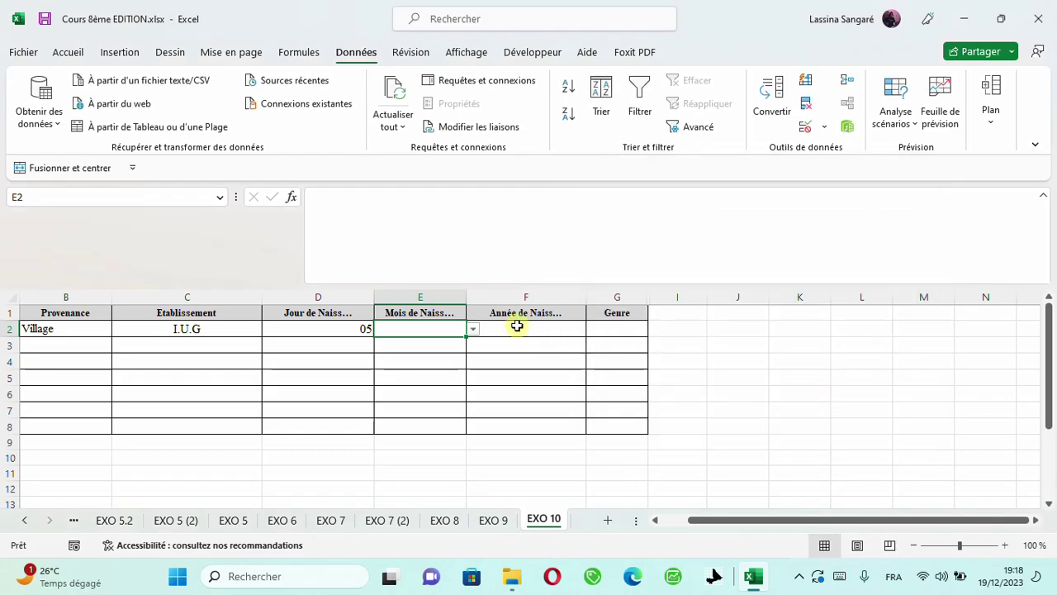
# Step: Check the month choices offered in E2 without picking one, and copy the validation down to E8
pyautogui.click(474, 329)
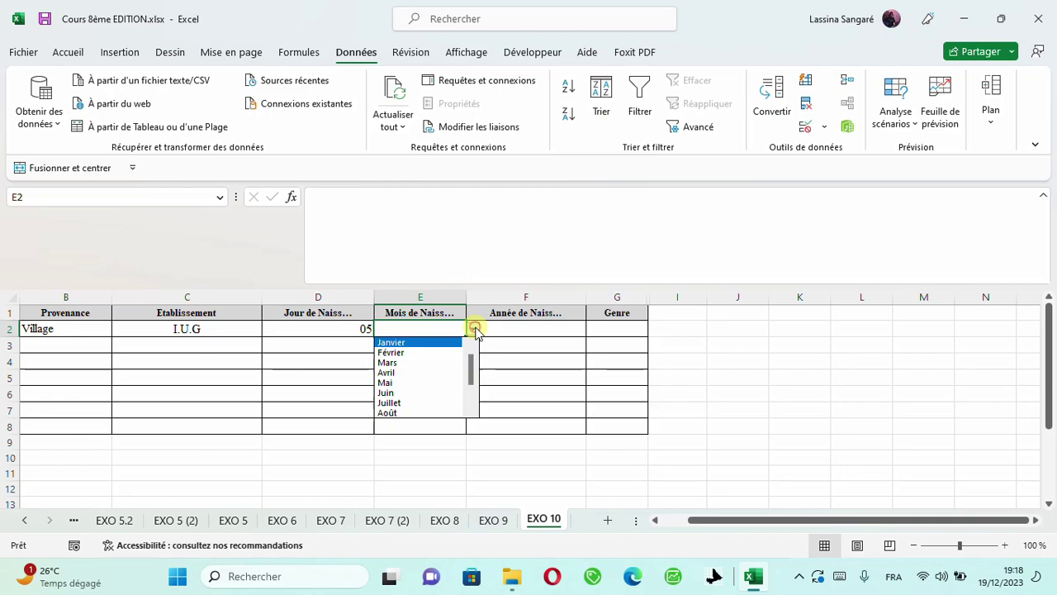
pyautogui.moveTo(468, 385); pyautogui.dragTo(474, 421)
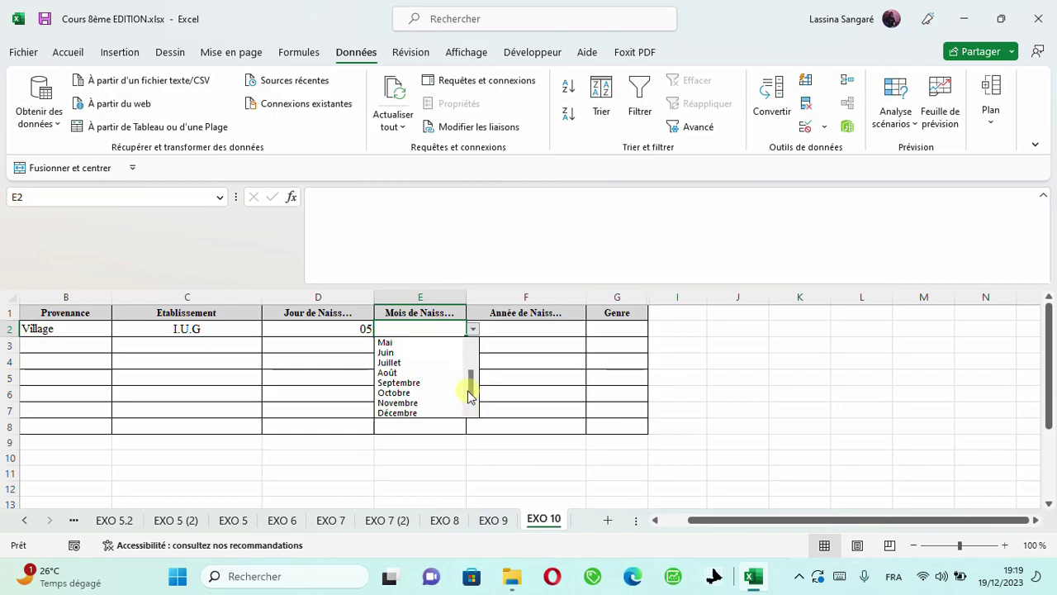
pyautogui.moveTo(468, 389); pyautogui.dragTo(466, 355)
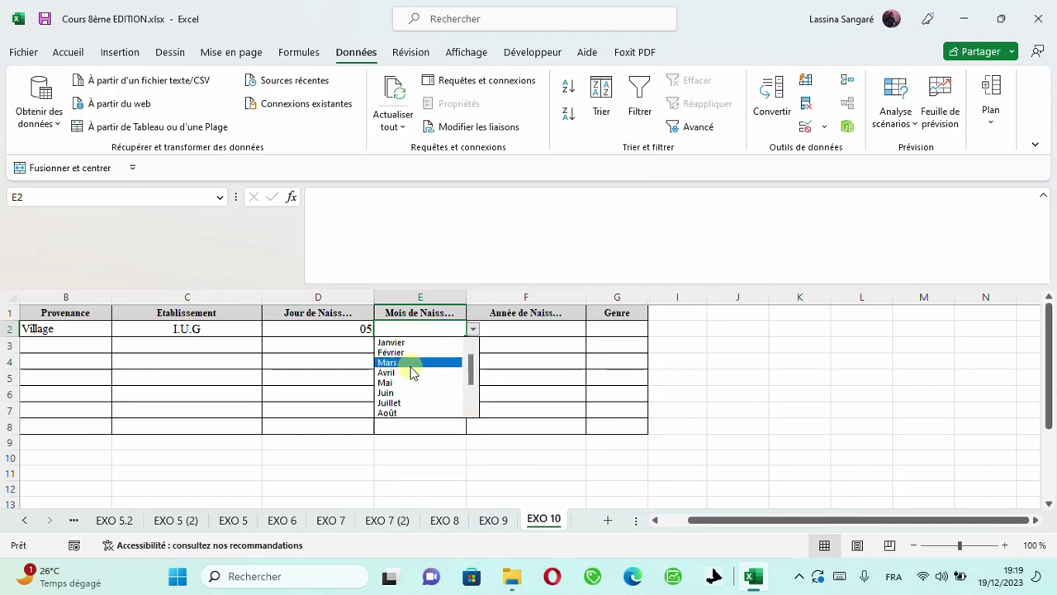
pyautogui.click(483, 356)
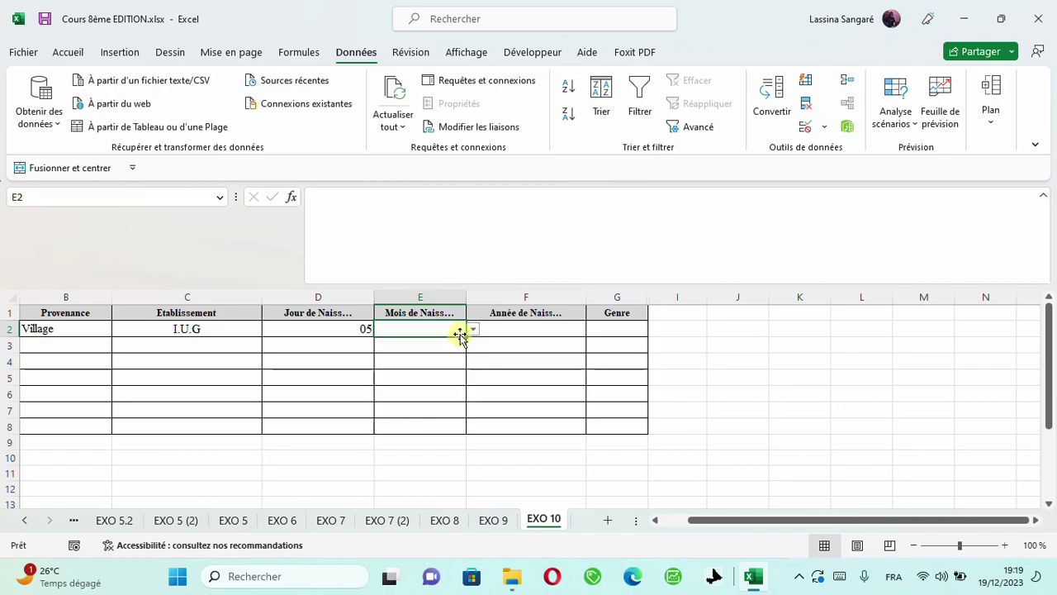
pyautogui.moveTo(466, 334); pyautogui.dragTo(474, 428)
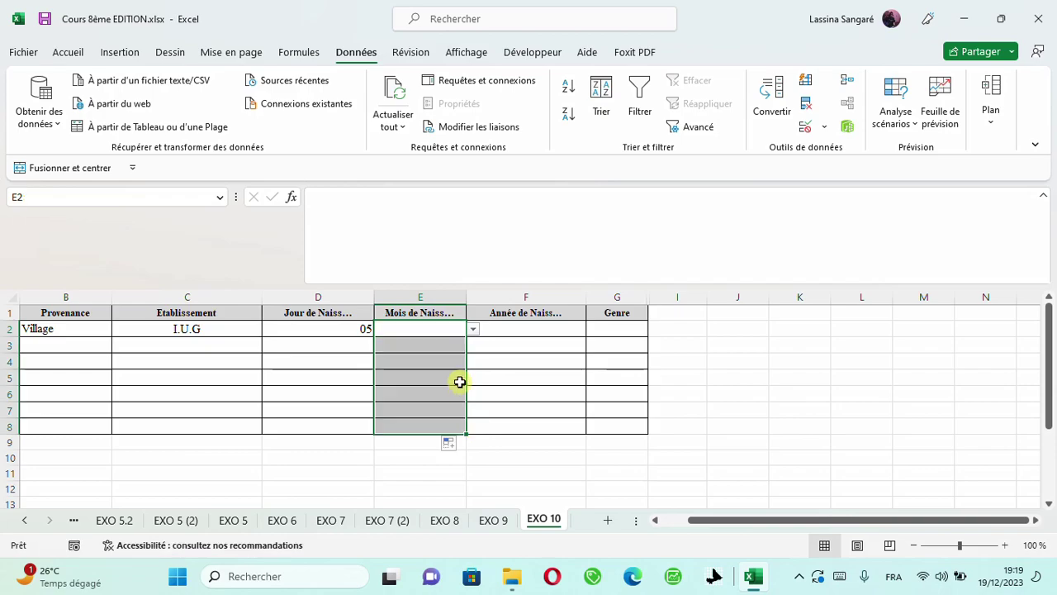
pyautogui.click(443, 332)
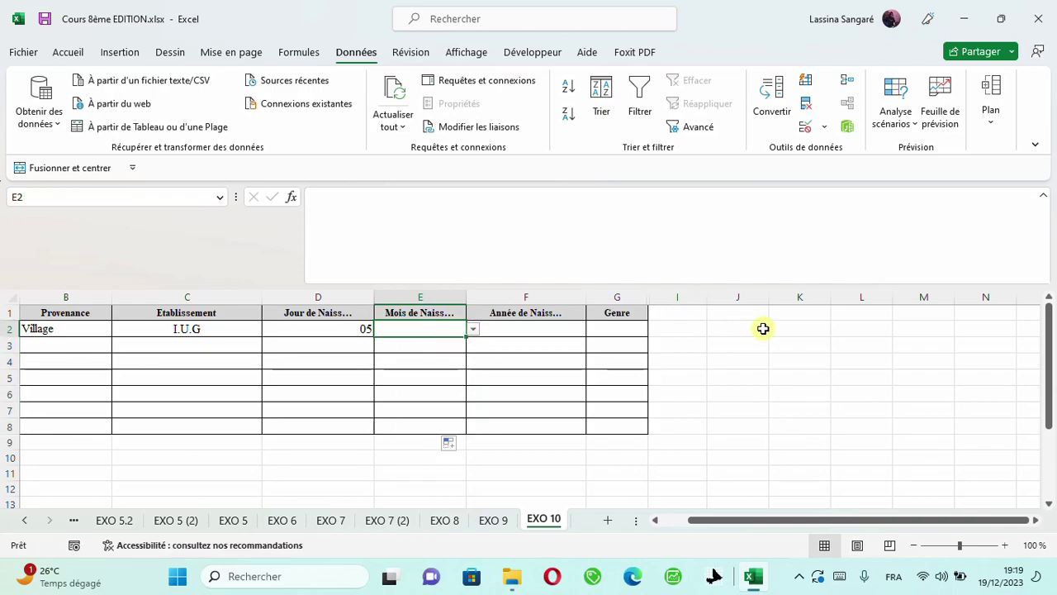
# Step: Choose Décembre as the birth month in cell E2 from its drop-down list
pyautogui.click(738, 298)
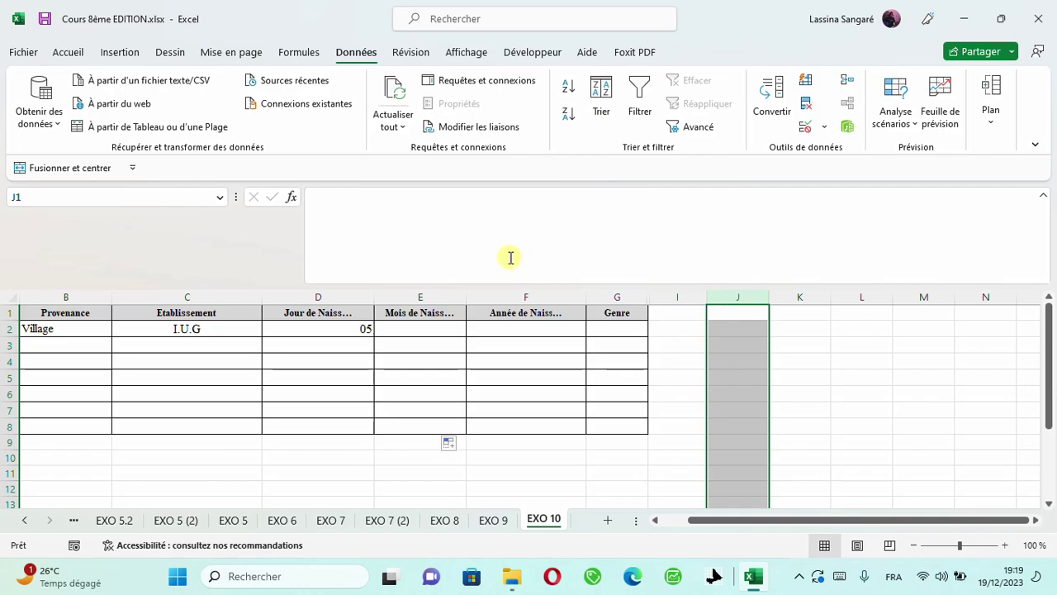
pyautogui.click(447, 326)
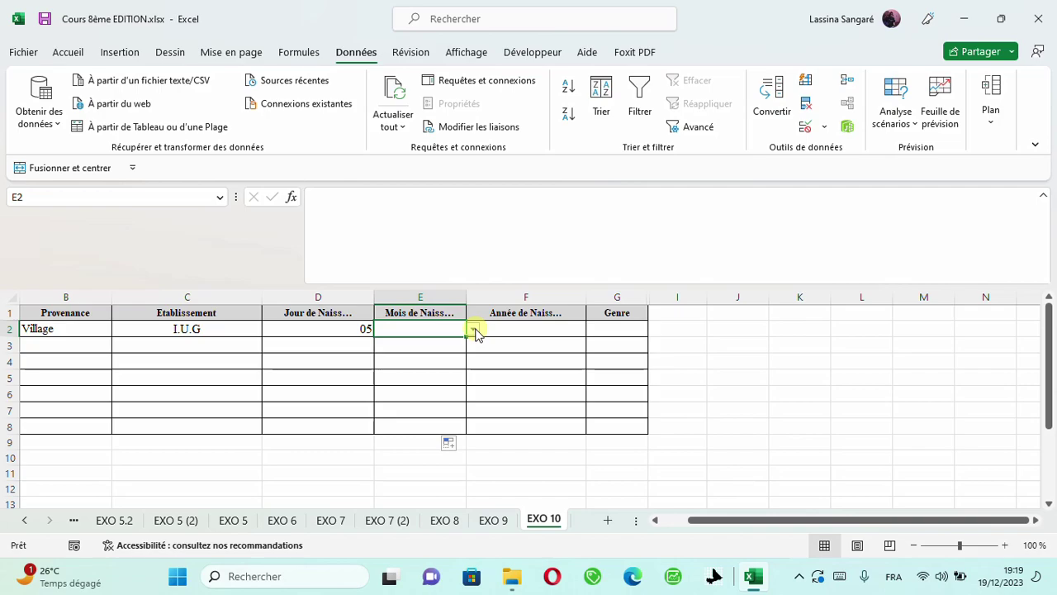
pyautogui.click(473, 329)
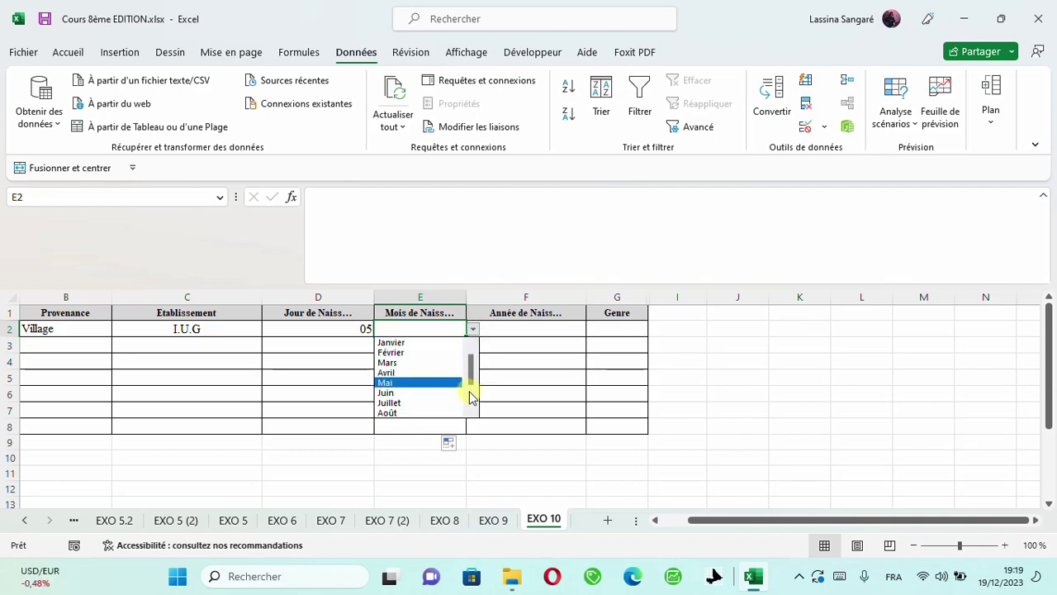
pyautogui.moveTo(470, 389); pyautogui.dragTo(472, 401)
pyautogui.click(417, 419)
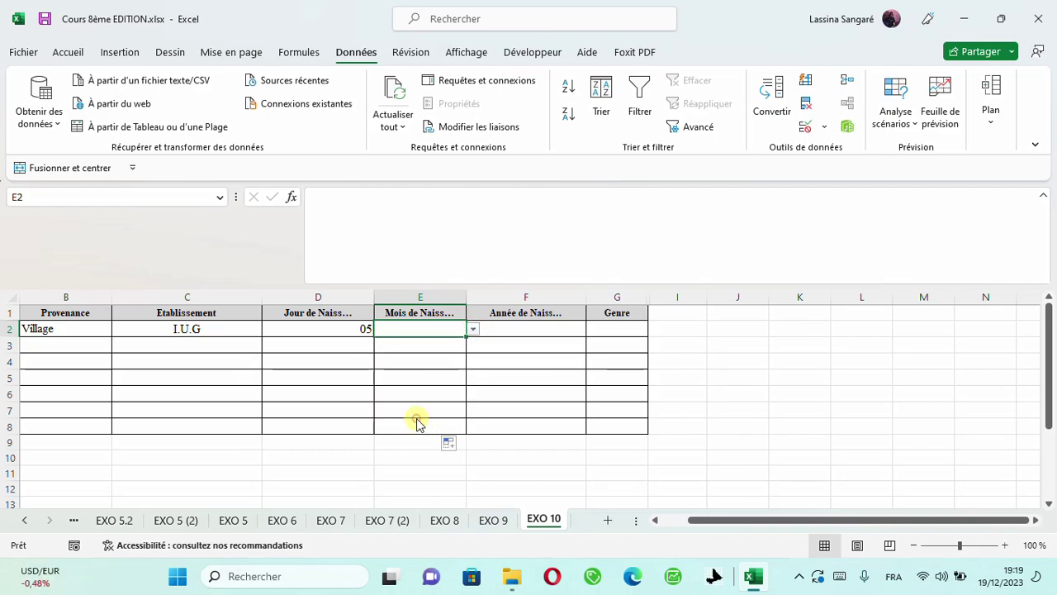
pyautogui.click(473, 329)
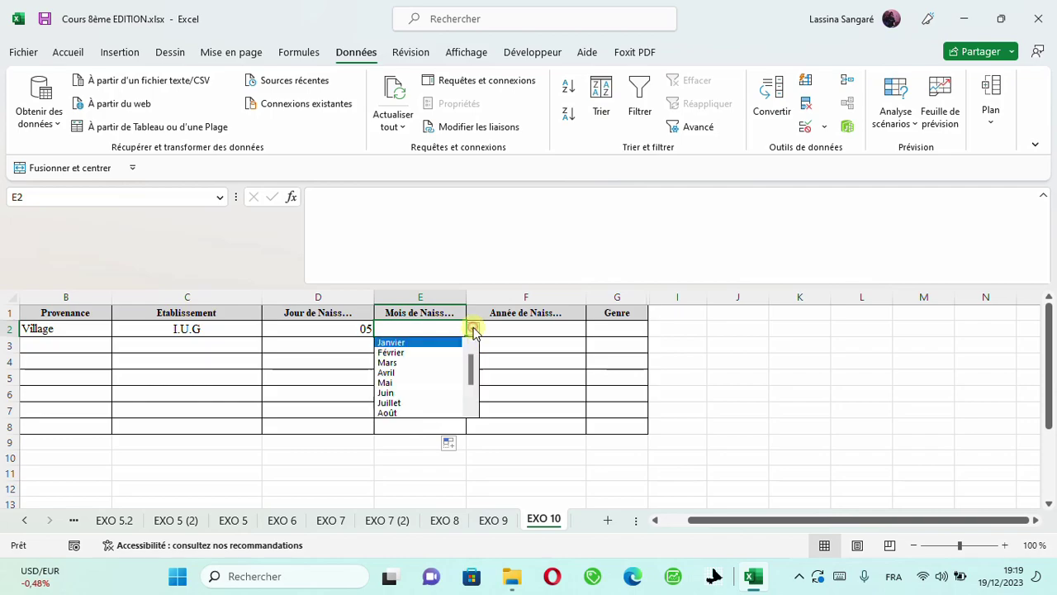
pyautogui.click(470, 399)
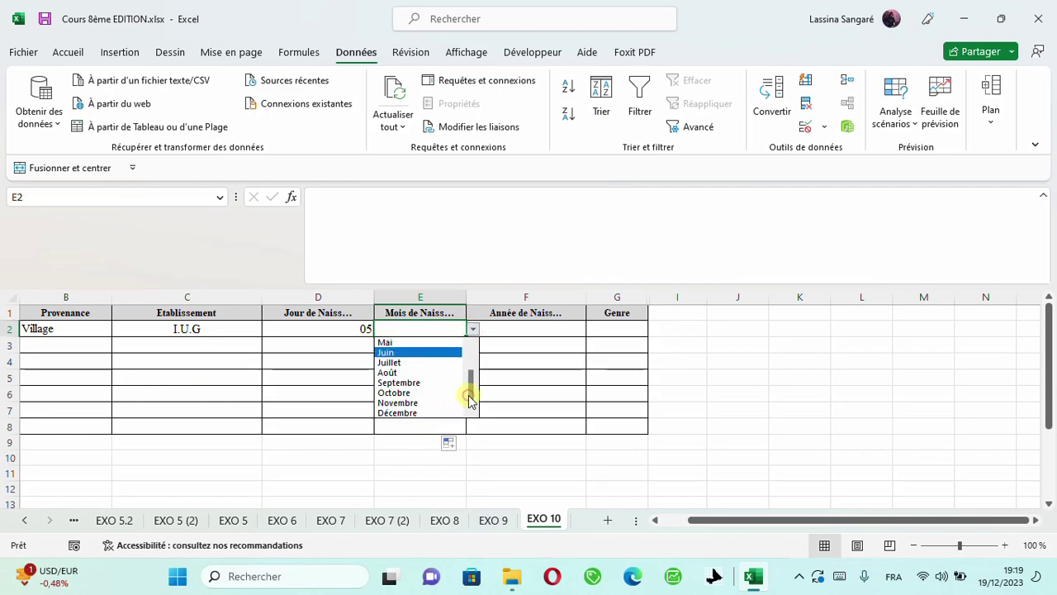
pyautogui.click(417, 413)
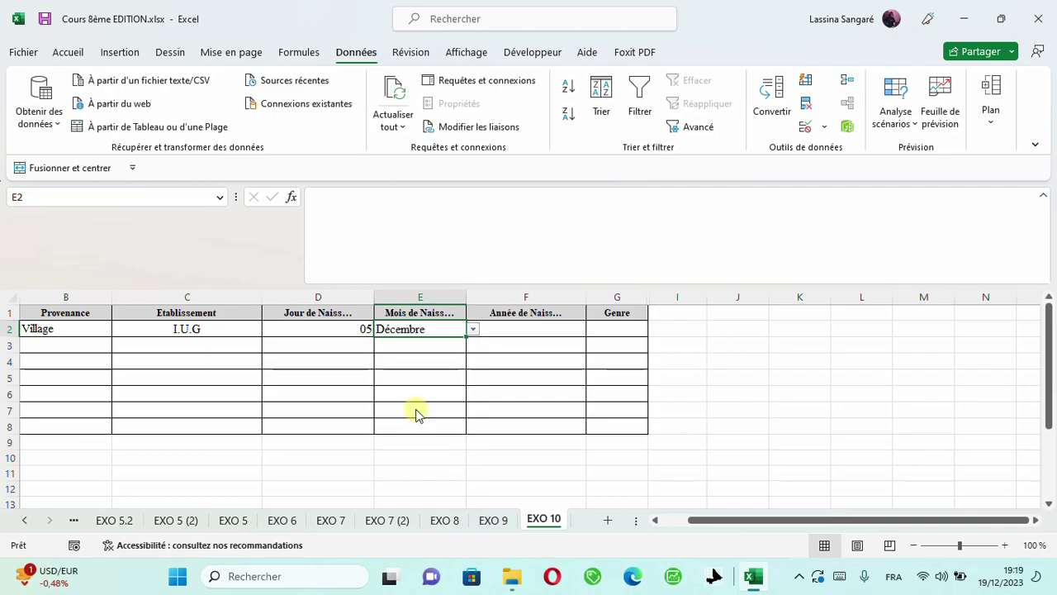
# Step: Unhide column H containing the month list
pyautogui.click(689, 313)
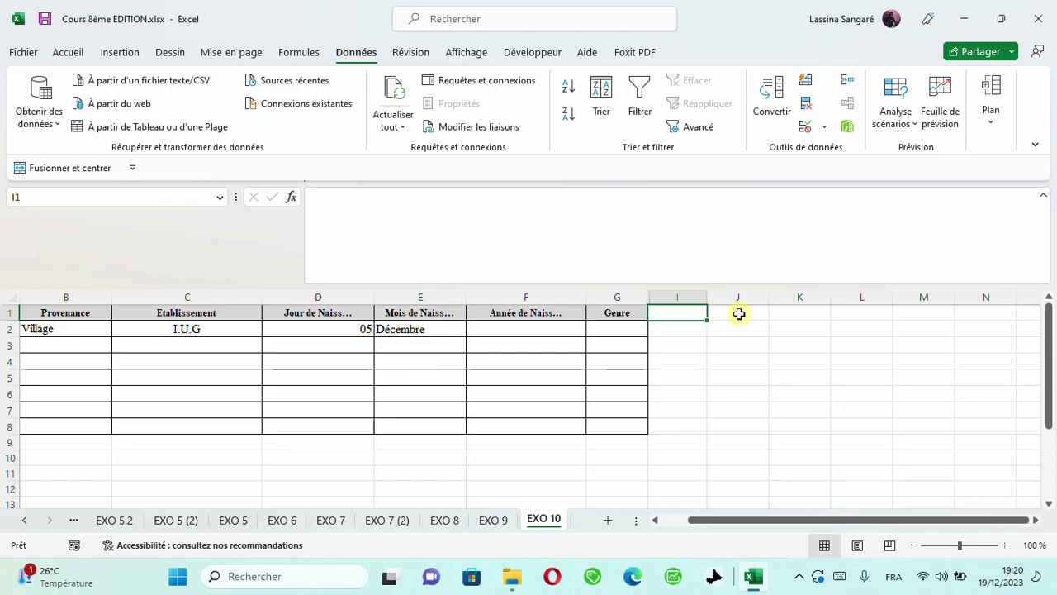
pyautogui.click(651, 293)
pyautogui.moveTo(652, 293); pyautogui.dragTo(645, 288)
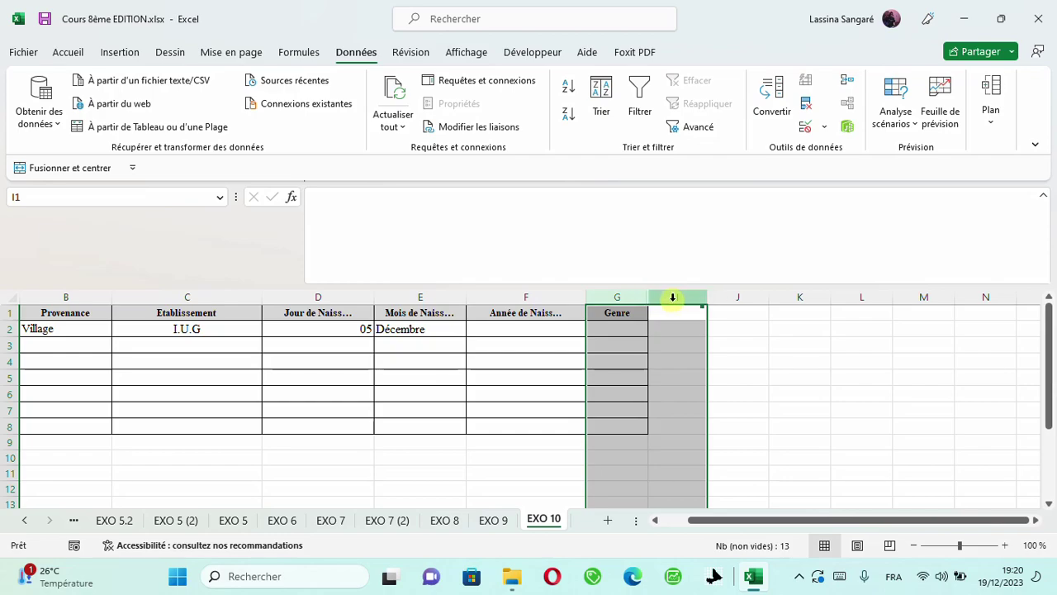
pyautogui.rightClick(672, 297)
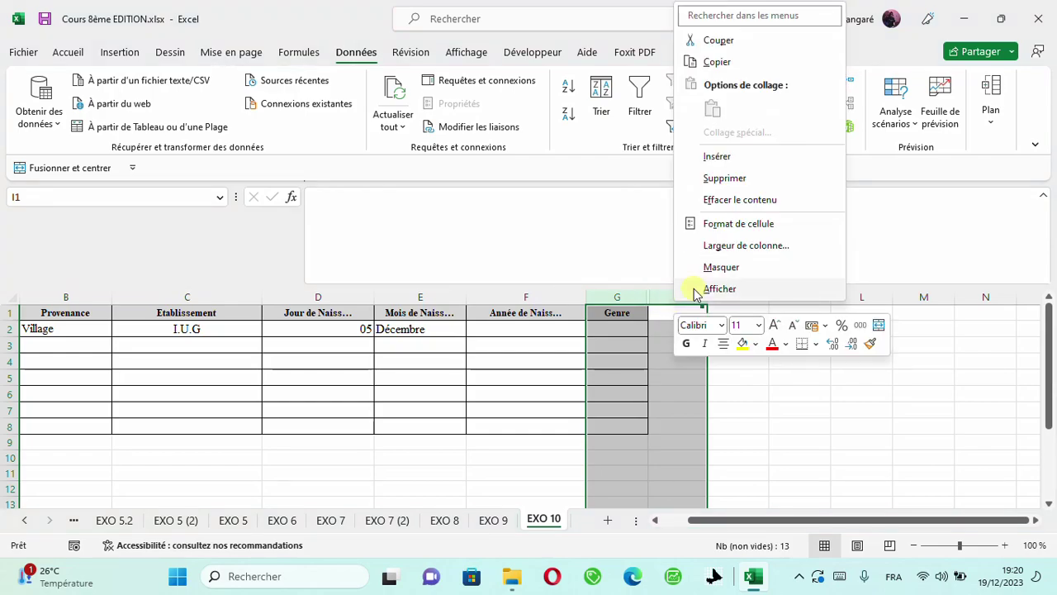
pyautogui.click(706, 289)
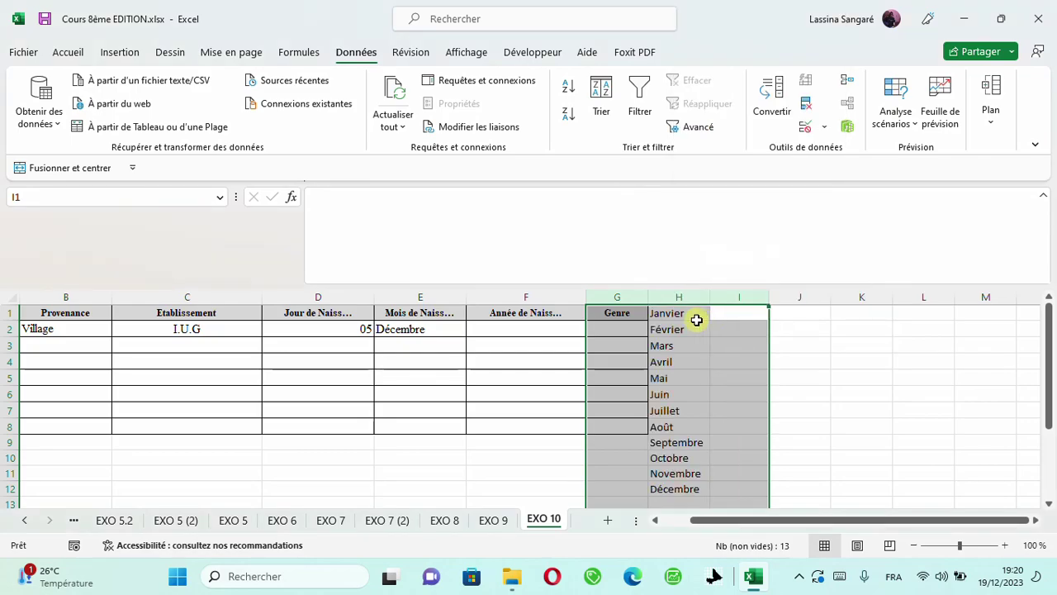
# Step: Copy the month list H1:H12 and paste it starting at cell K3
pyautogui.click(685, 317)
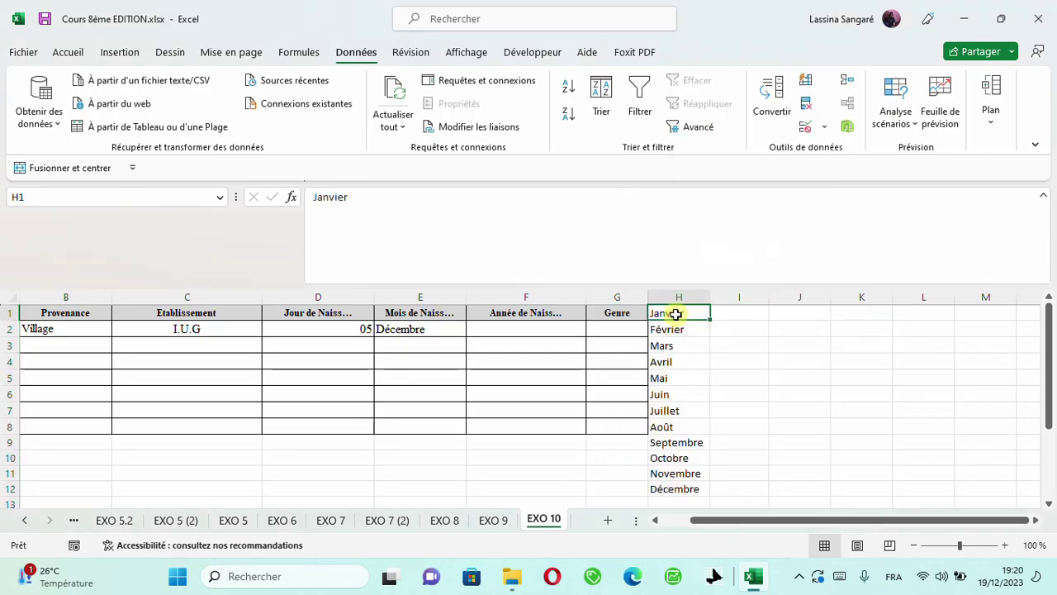
pyautogui.moveTo(675, 315); pyautogui.dragTo(685, 483)
pyautogui.hotkey('ctrl', 'c')
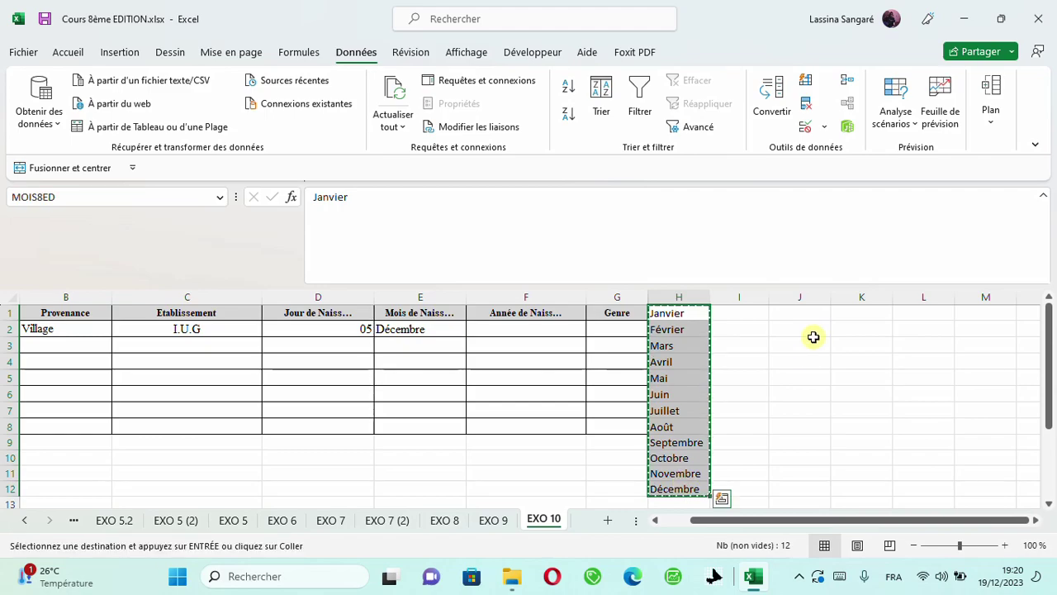
pyautogui.click(813, 340)
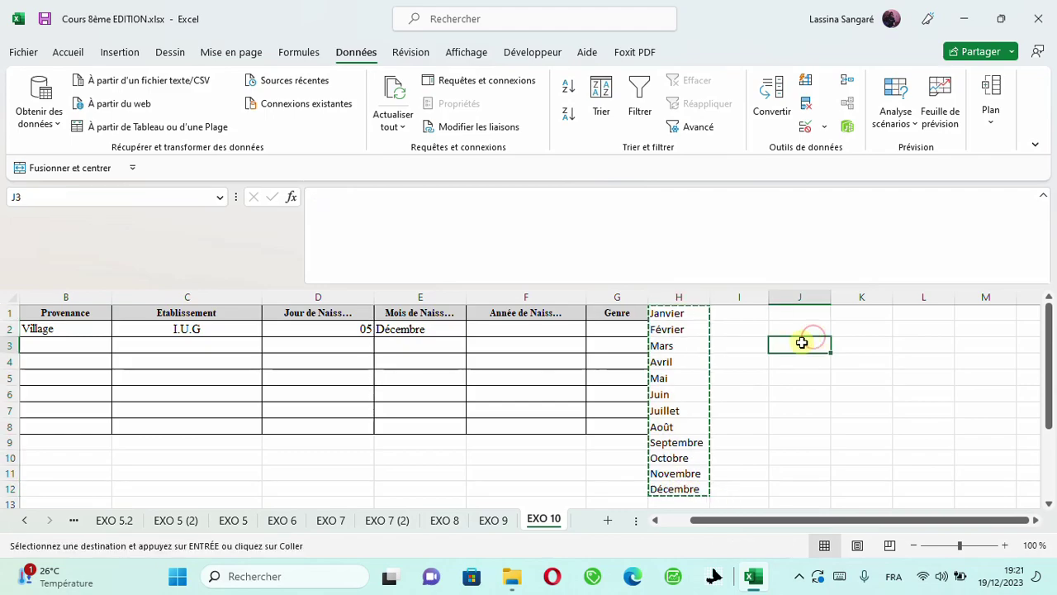
pyautogui.click(866, 341)
pyautogui.hotkey('ctrl', 'v')
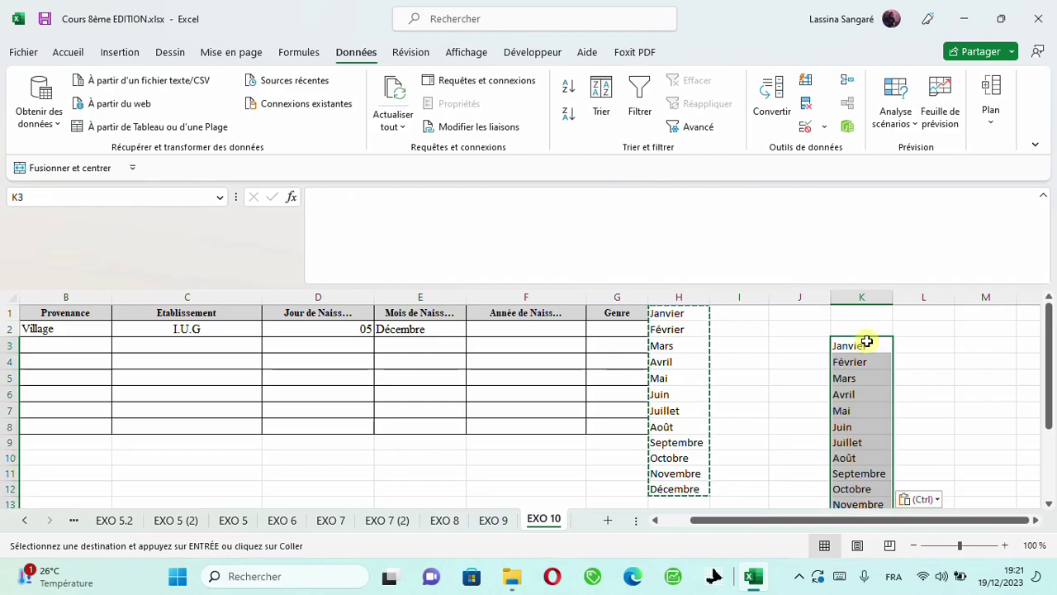
pyautogui.click(750, 345)
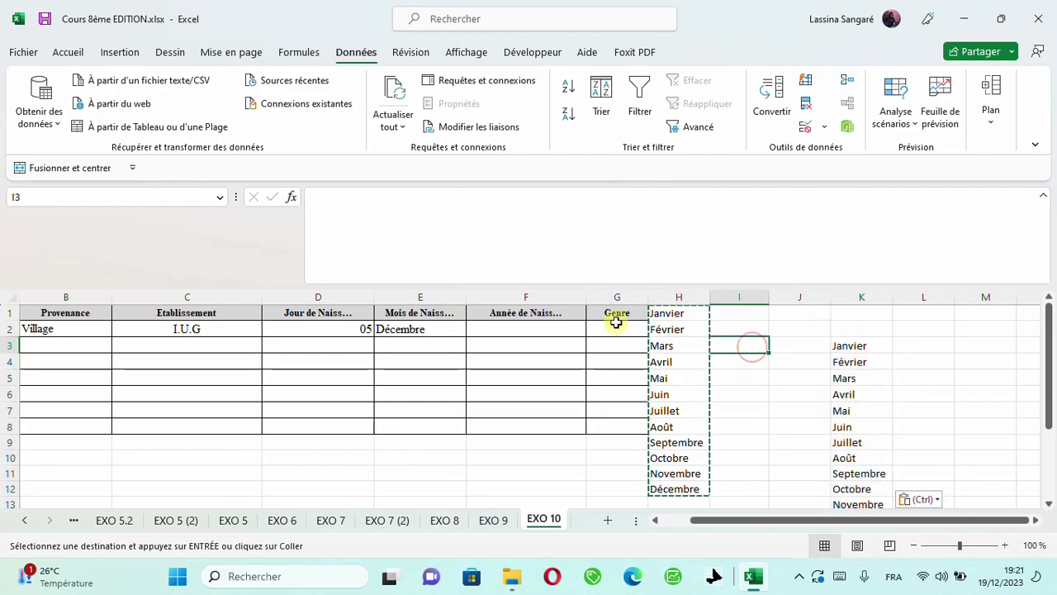
# Step: Set the data validation of cell E2 to allow Tout and clear the cell's contents
pyautogui.click(441, 328)
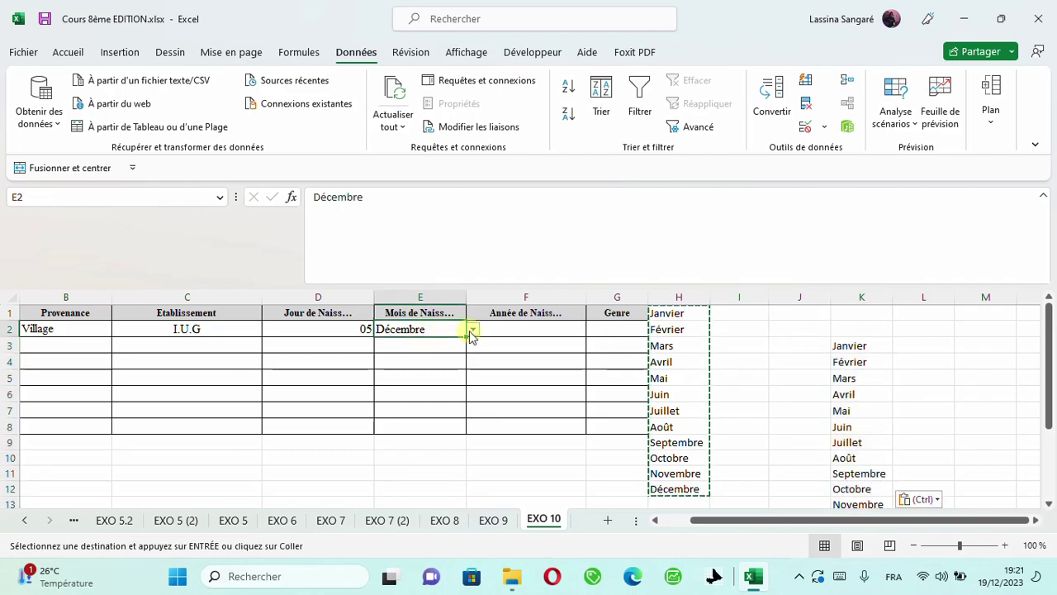
pyautogui.click(473, 331)
pyautogui.click(473, 331)
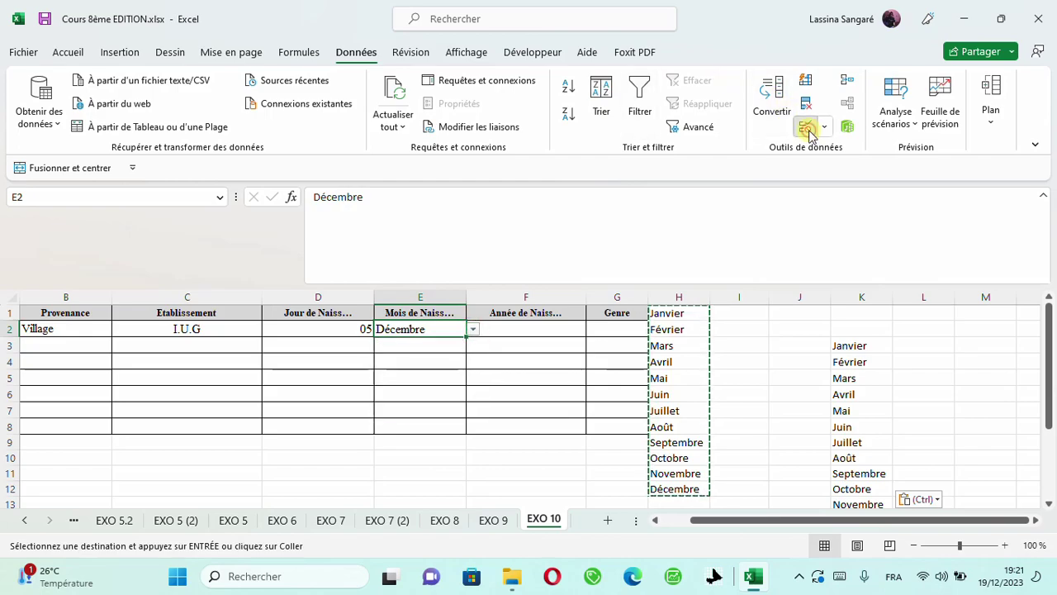
pyautogui.press('Escape')
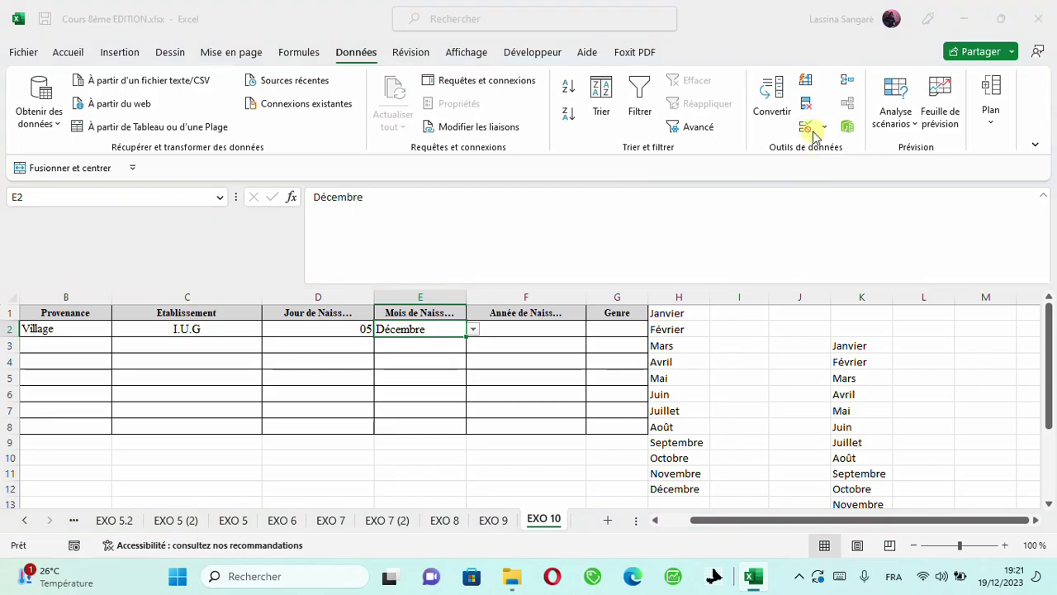
pyautogui.click(820, 130)
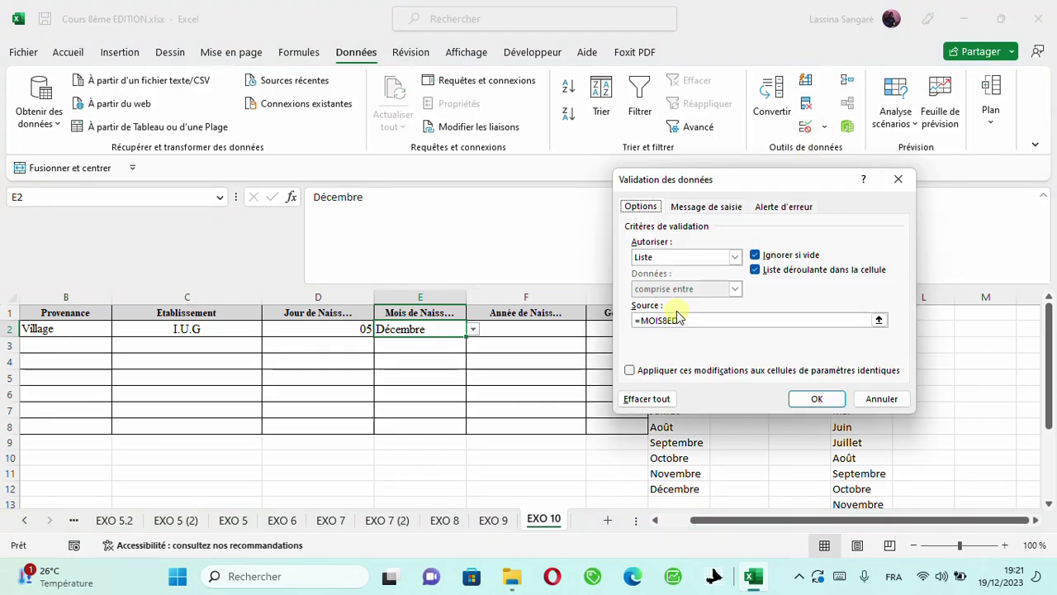
pyautogui.click(735, 256)
pyautogui.click(707, 272)
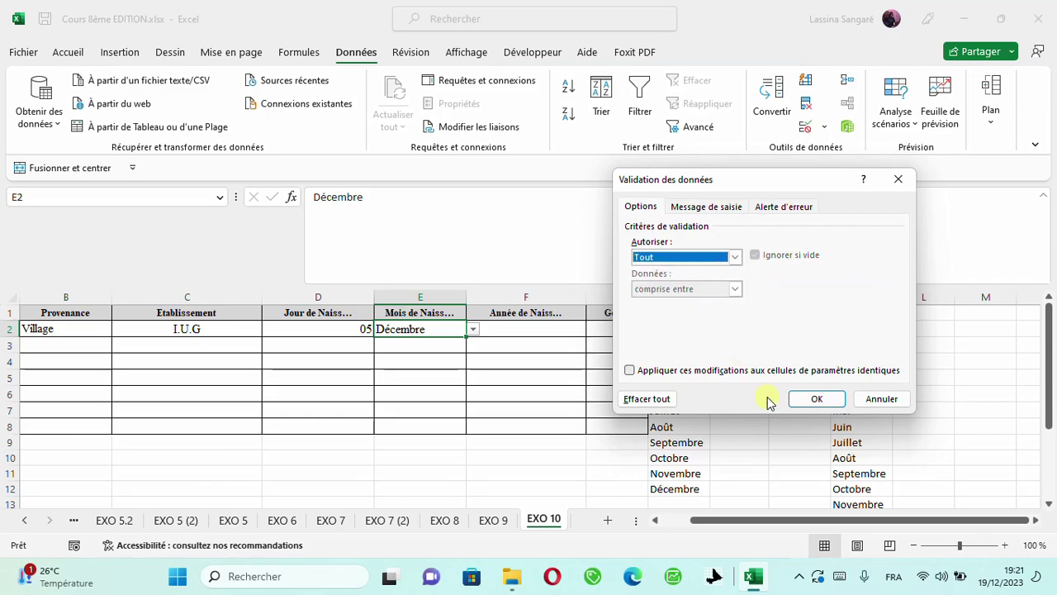
pyautogui.click(813, 400)
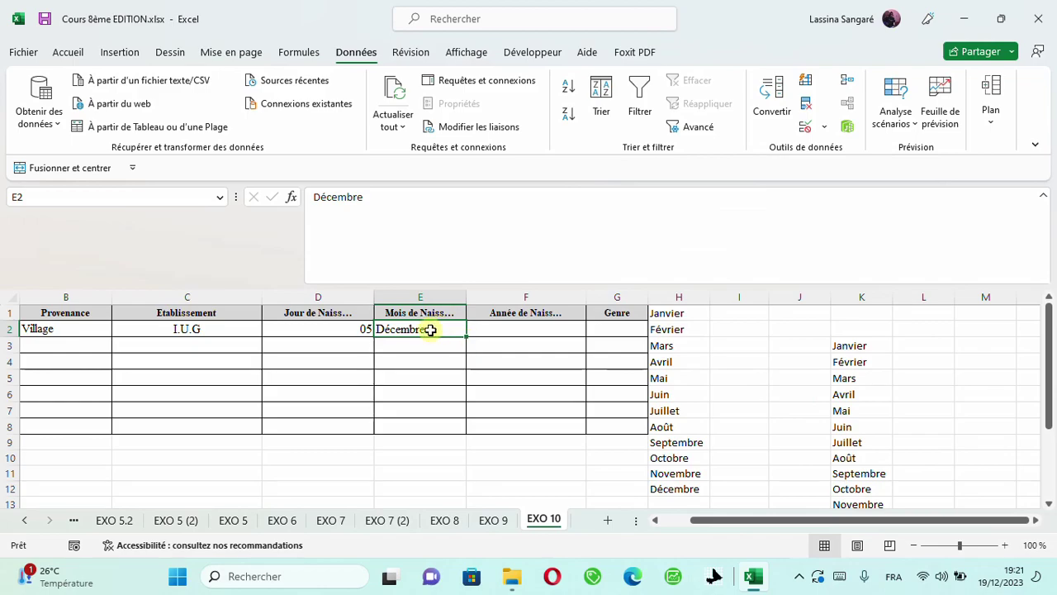
pyautogui.press('Delete')
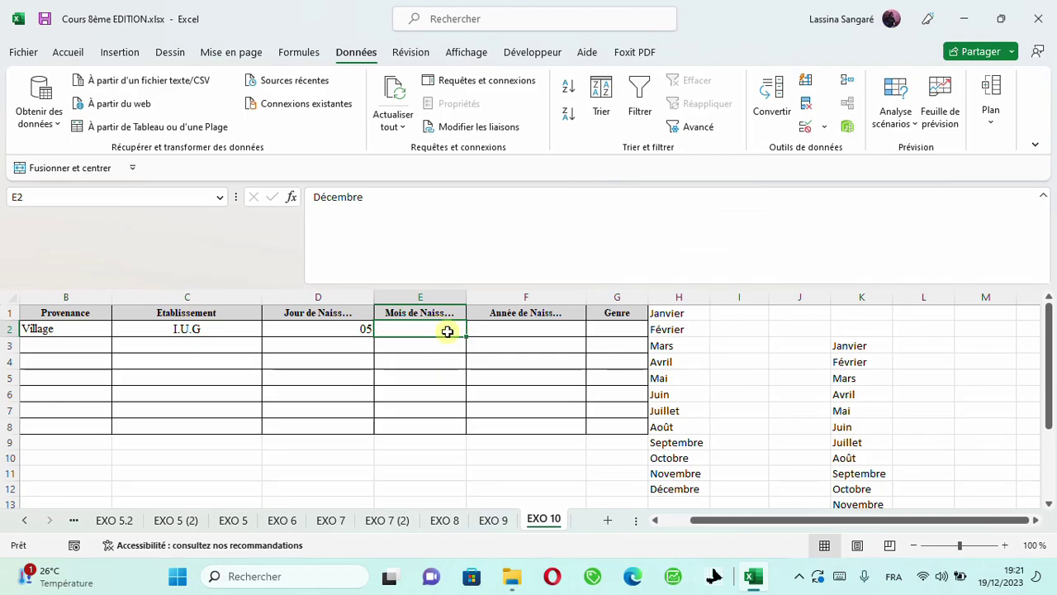
# Step: Apply data validation of type Liste to cell E2 with the source =$K$3:$K$14
pyautogui.click(489, 330)
pyautogui.click(442, 327)
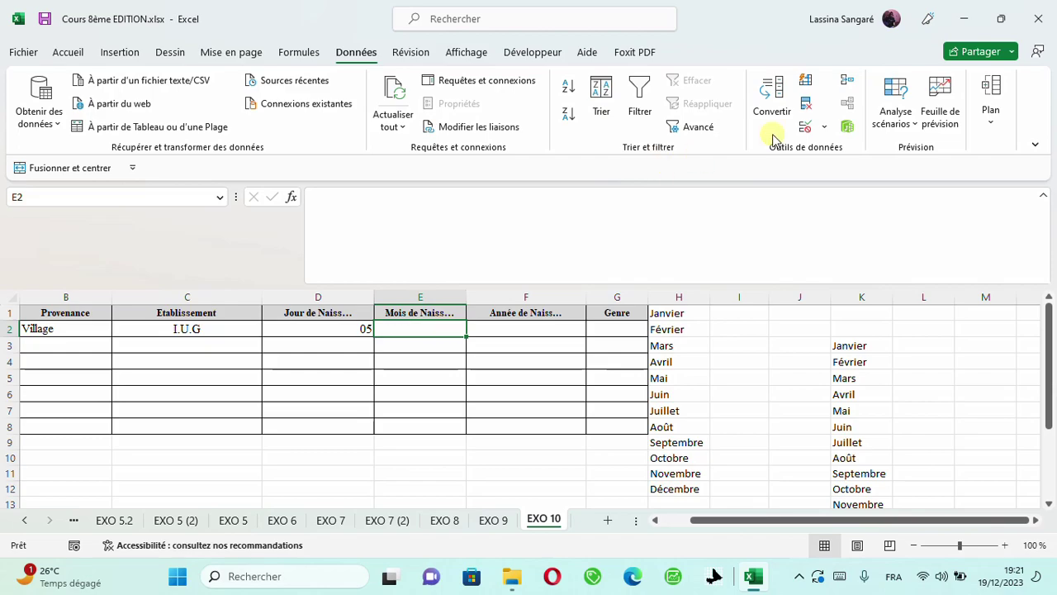
pyautogui.click(824, 129)
pyautogui.click(859, 149)
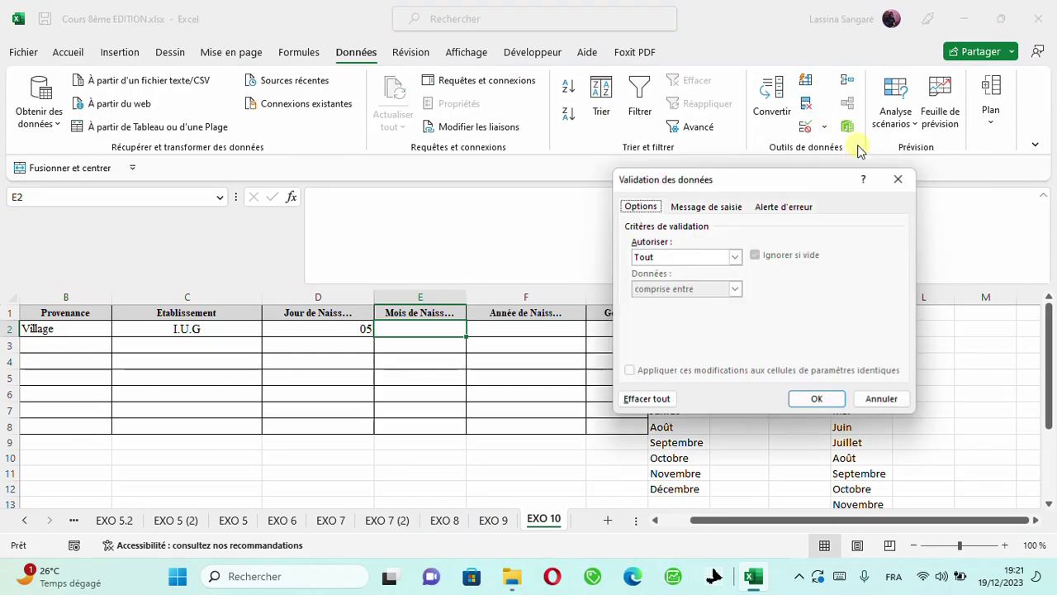
pyautogui.click(734, 257)
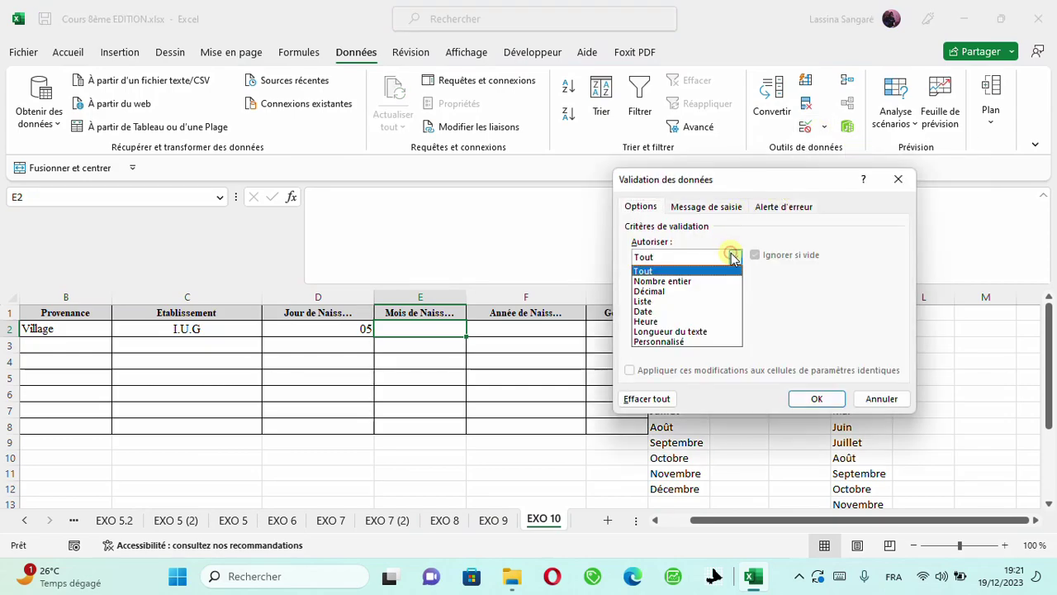
pyautogui.click(661, 301)
pyautogui.click(652, 321)
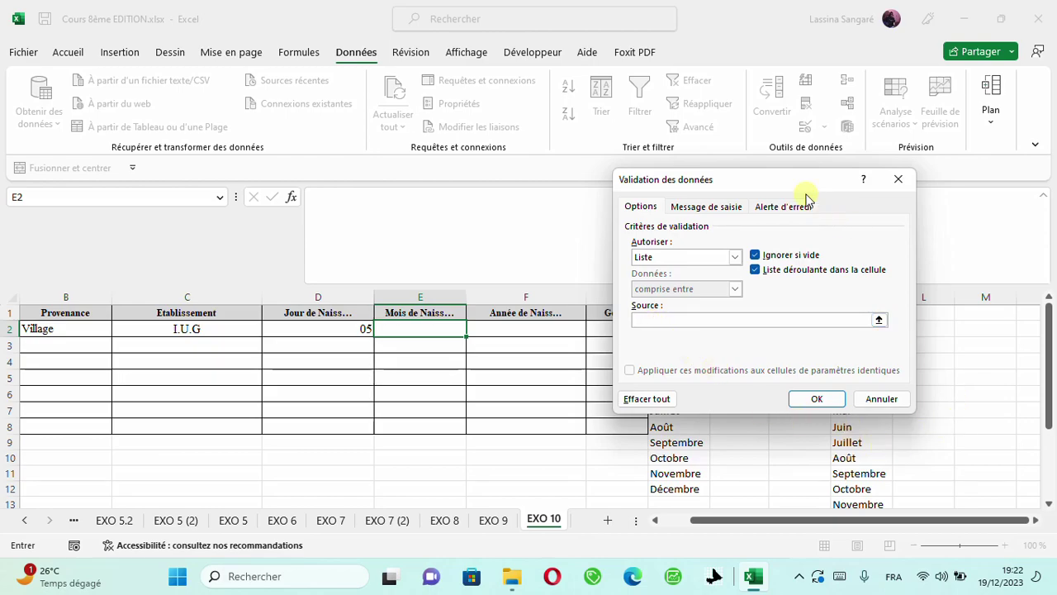
pyautogui.moveTo(796, 187); pyautogui.dragTo(633, 171)
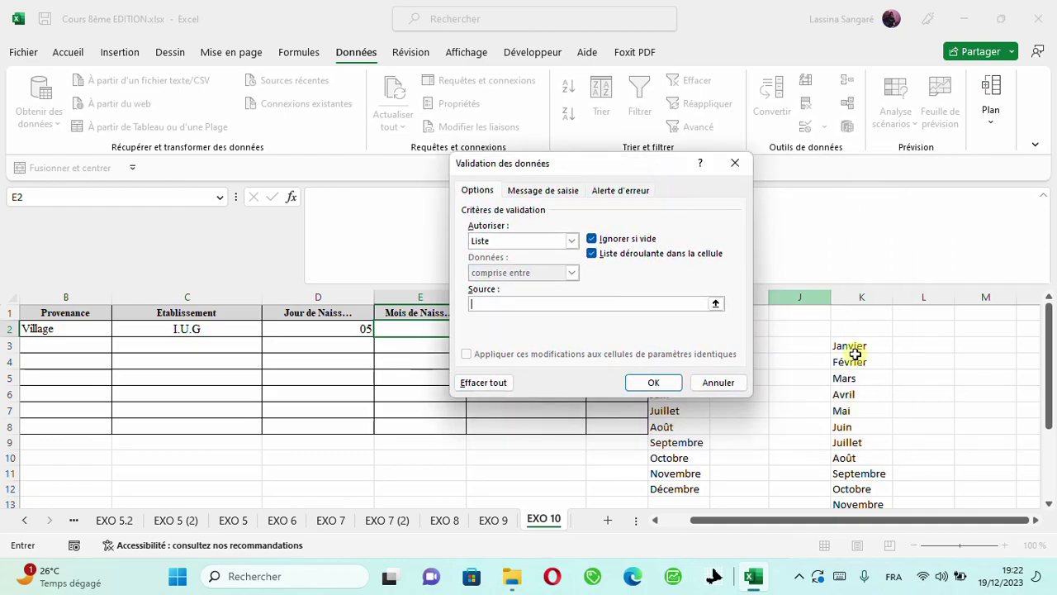
pyautogui.moveTo(852, 350); pyautogui.dragTo(859, 467)
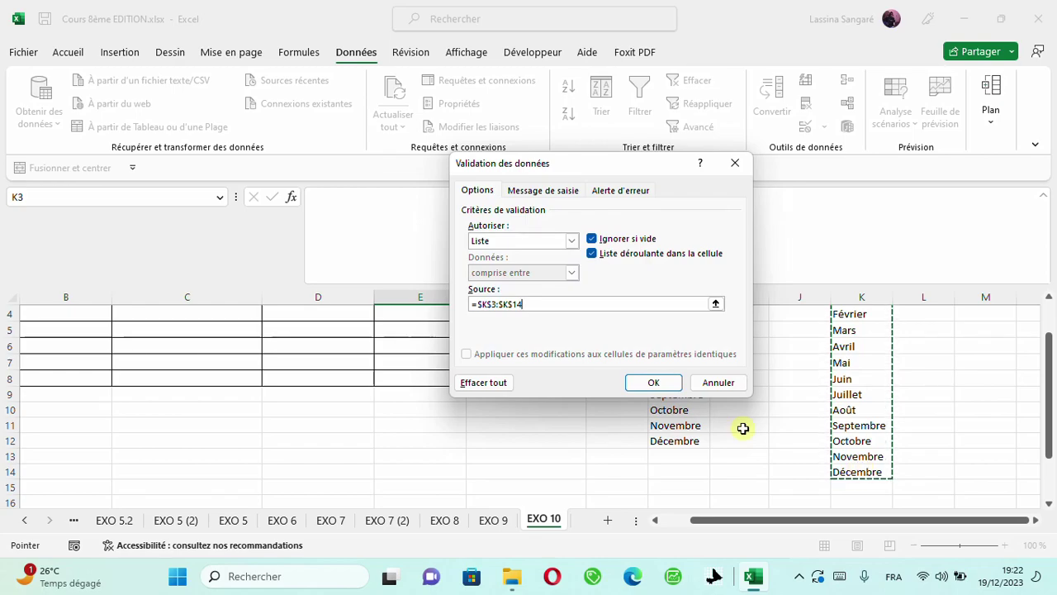
pyautogui.click(653, 382)
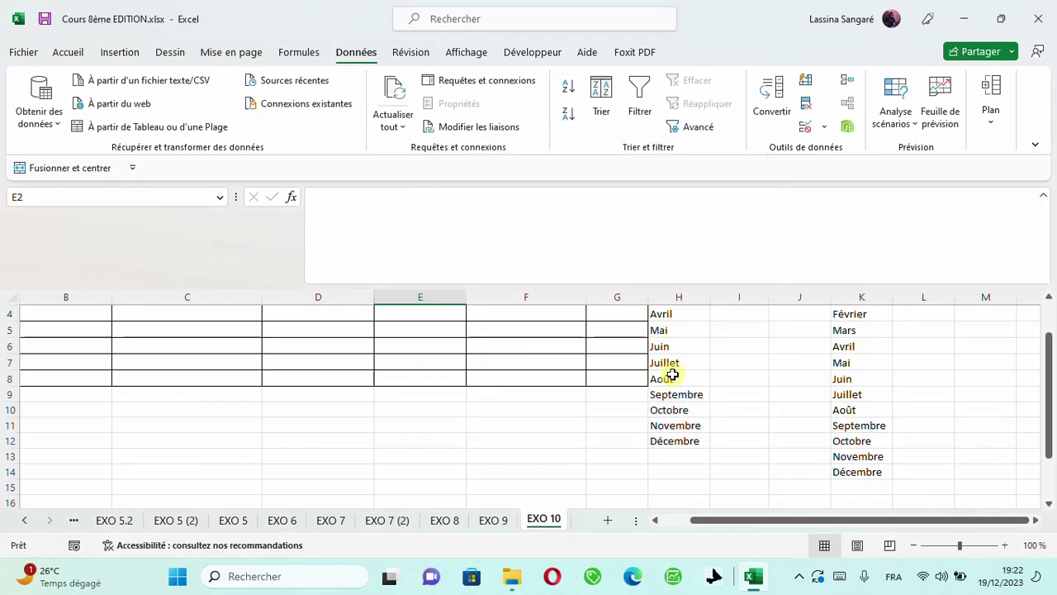
# Step: Check the month choices offered in E2 without picking one
pyautogui.moveTo(1048, 400); pyautogui.dragTo(1047, 307)
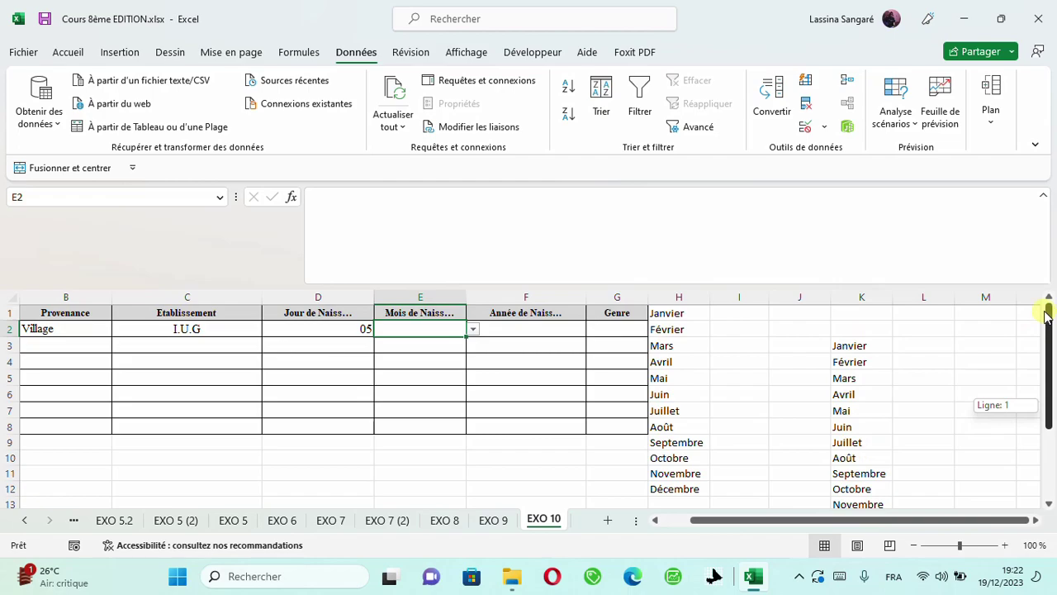
pyautogui.click(476, 328)
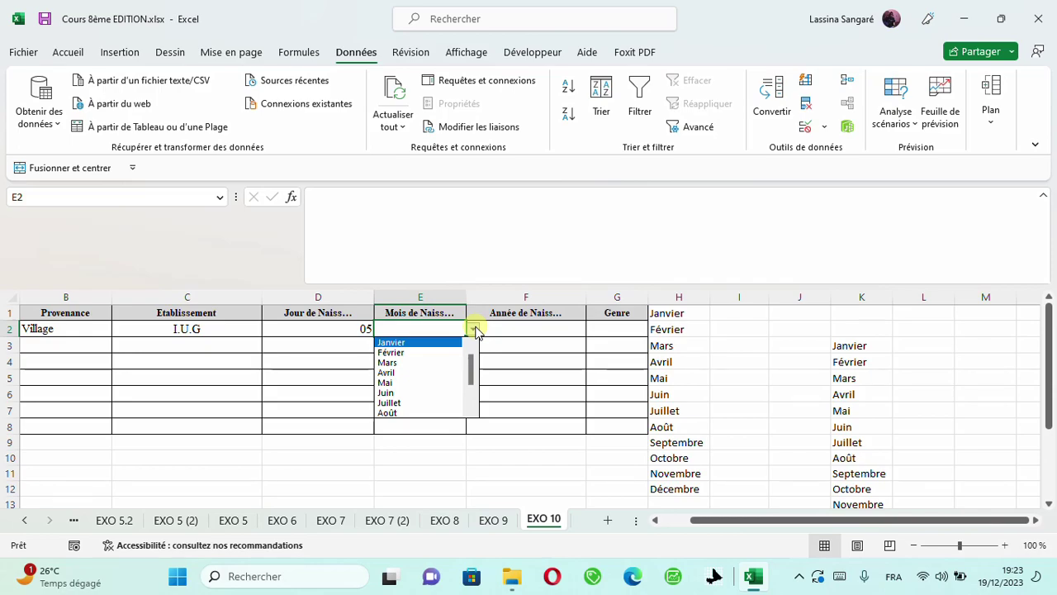
pyautogui.click(546, 332)
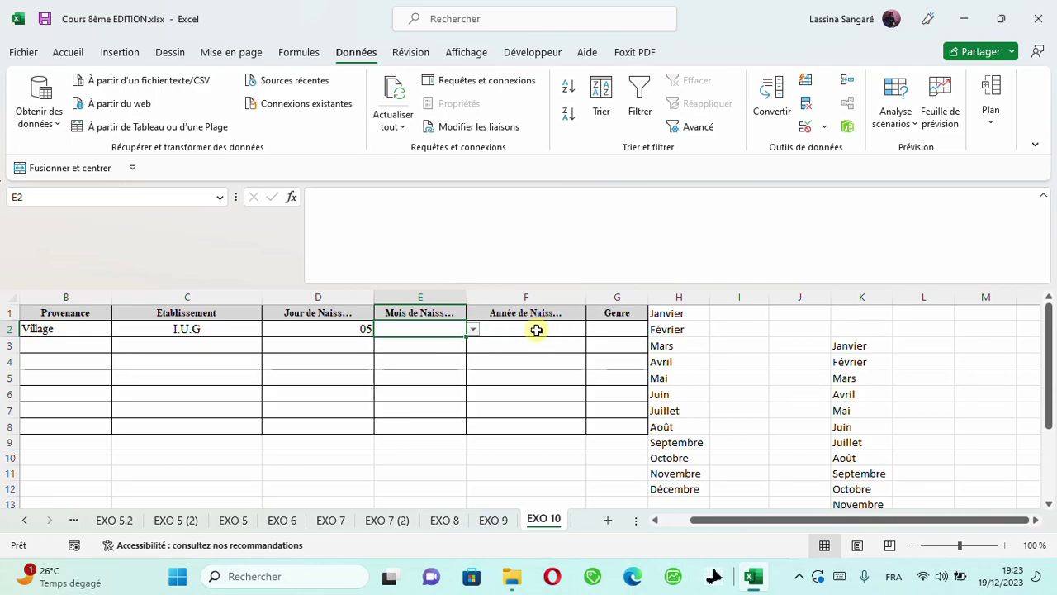
pyautogui.click(536, 331)
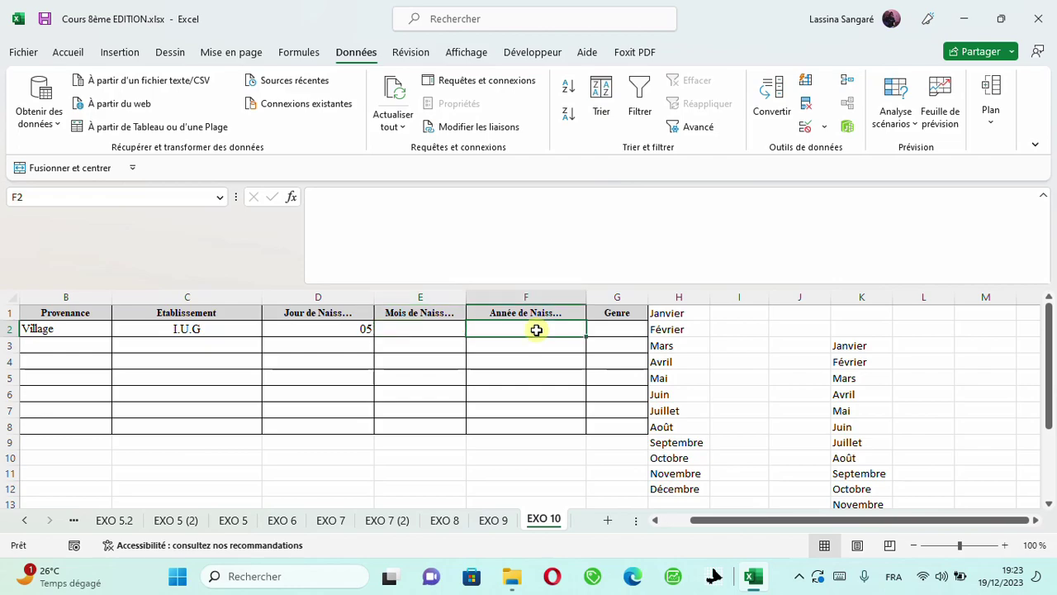
# Step: Hide columns H and K, which hold the two month lists
pyautogui.click(676, 295)
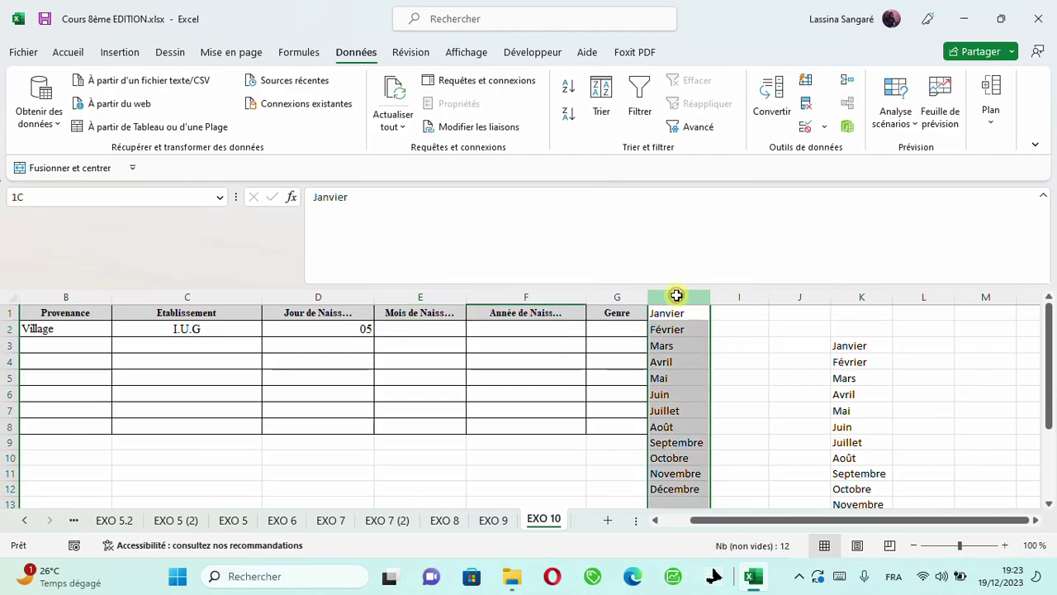
pyautogui.rightClick(676, 294)
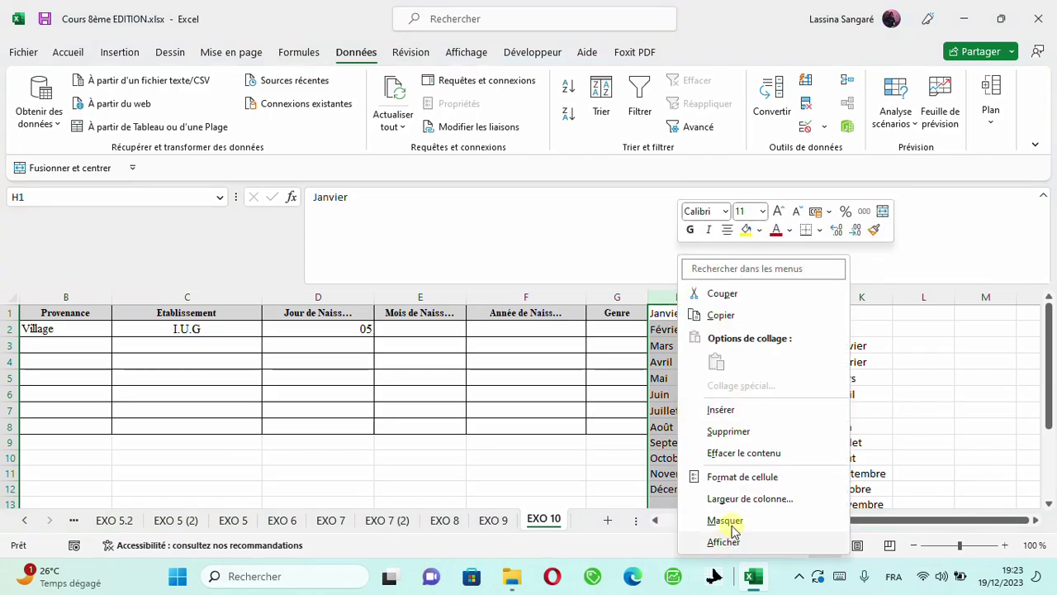
pyautogui.press('Escape')
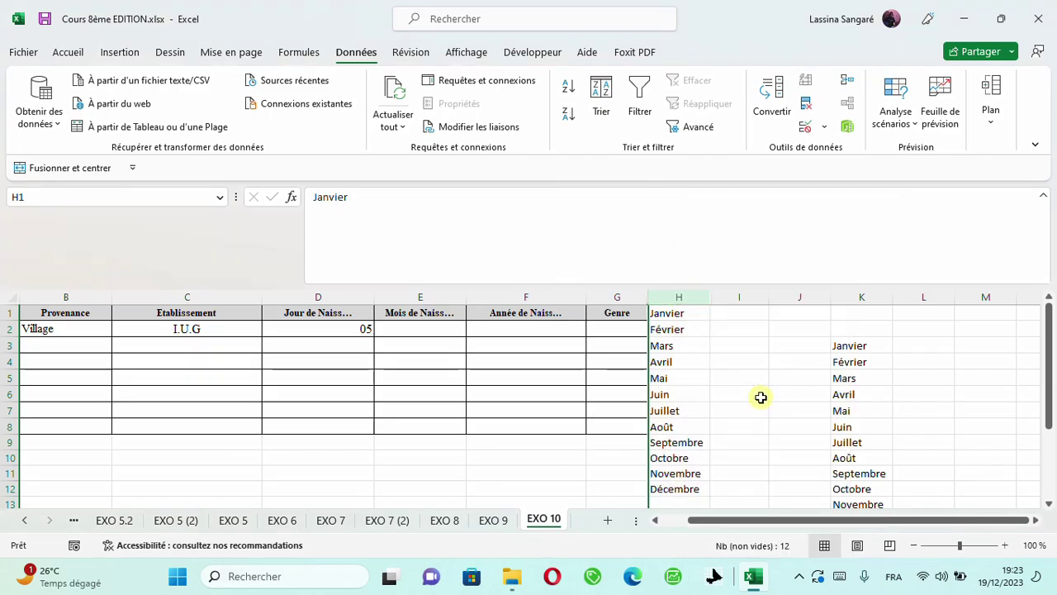
pyautogui.hotkey('ctrl', '0')
pyautogui.click(807, 299)
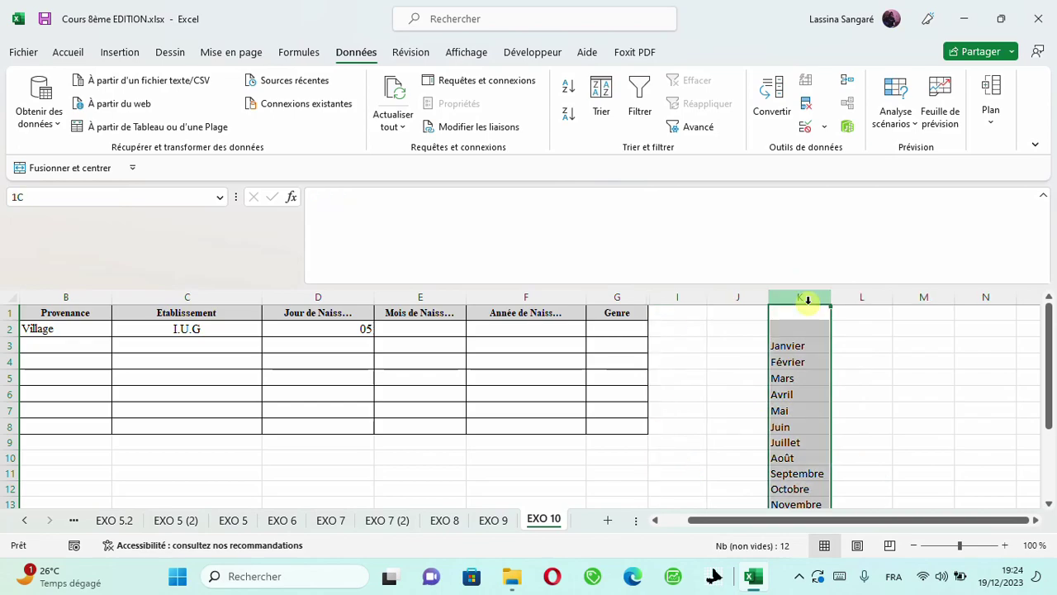
pyautogui.rightClick(807, 299)
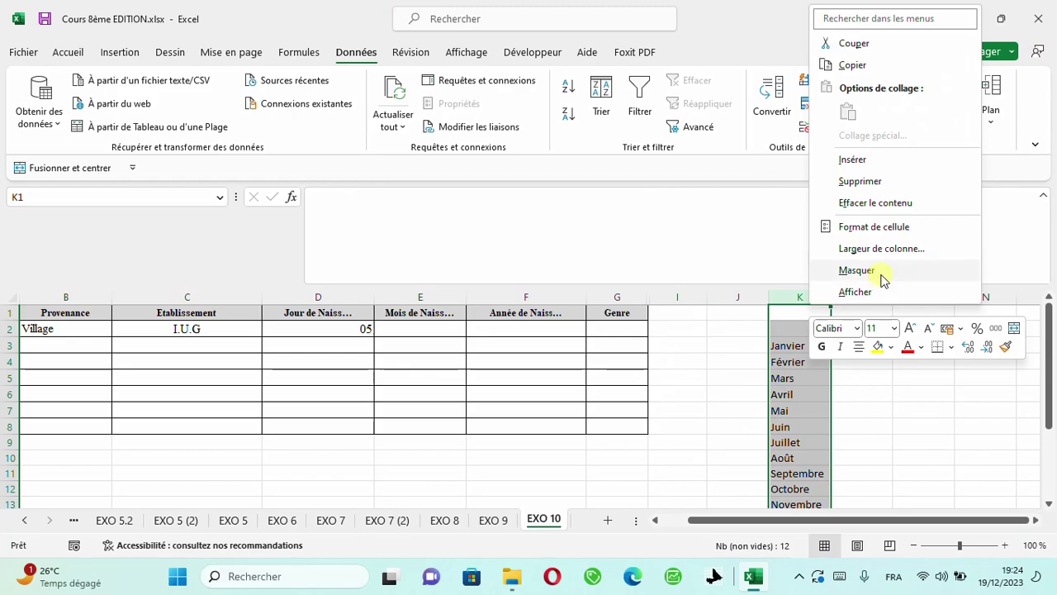
pyautogui.click(881, 275)
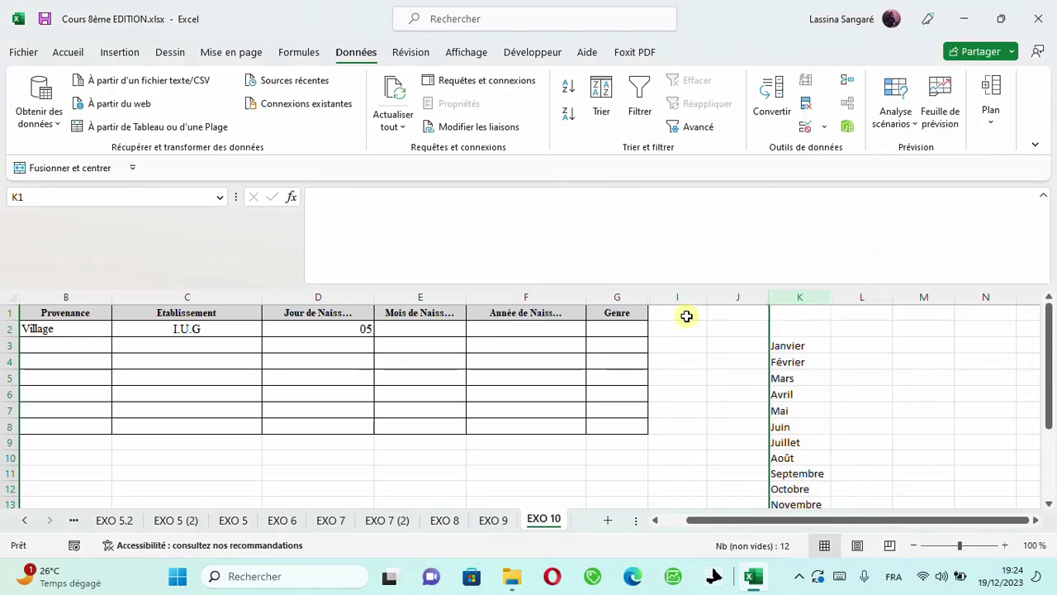
# Step: Choose Mars from the birth-month drop-down list in cell E2
pyautogui.click(438, 329)
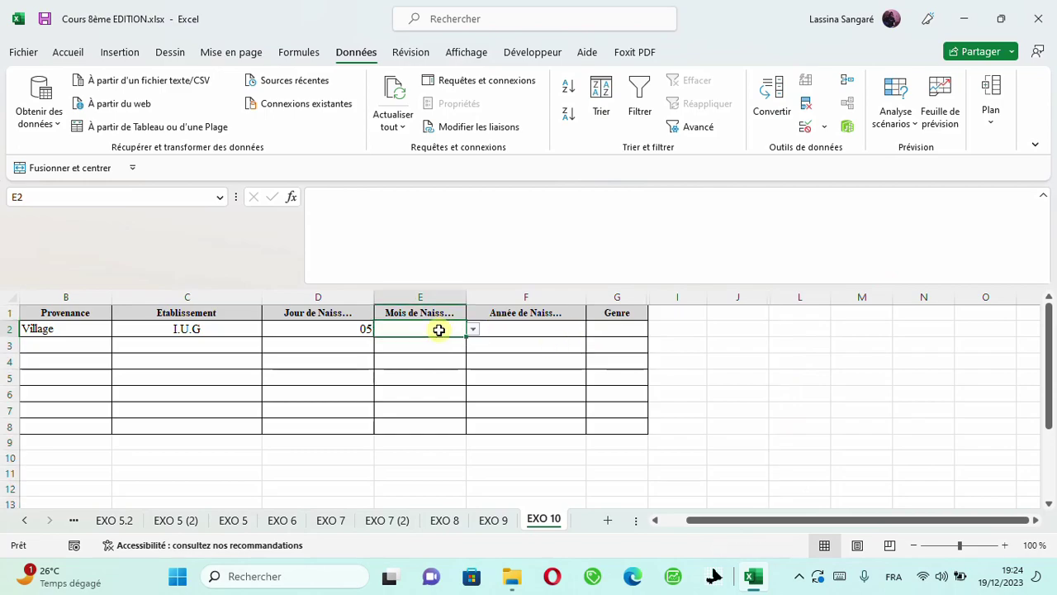
pyautogui.click(474, 330)
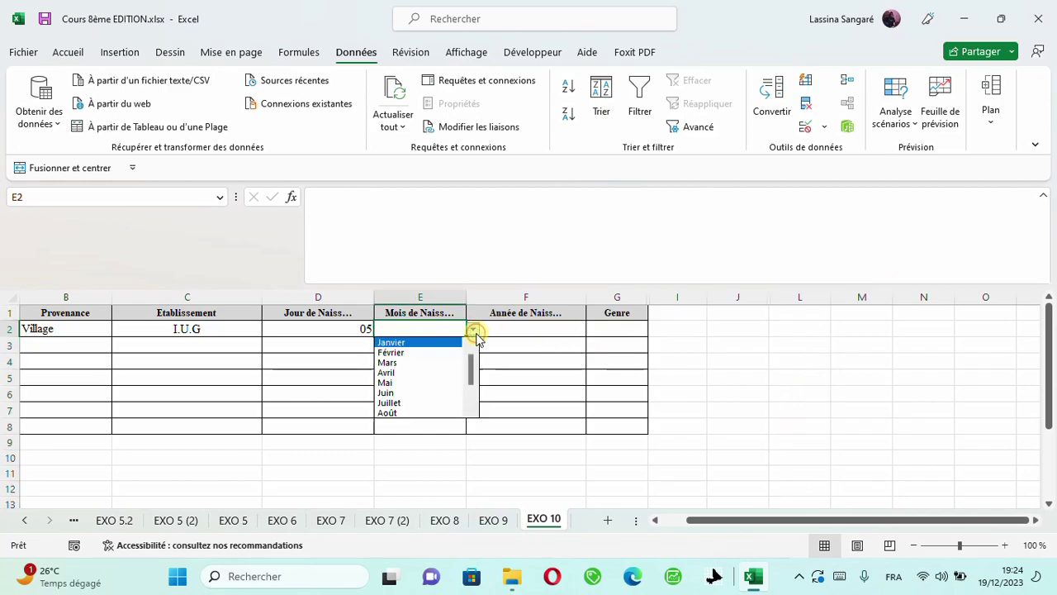
pyautogui.click(413, 365)
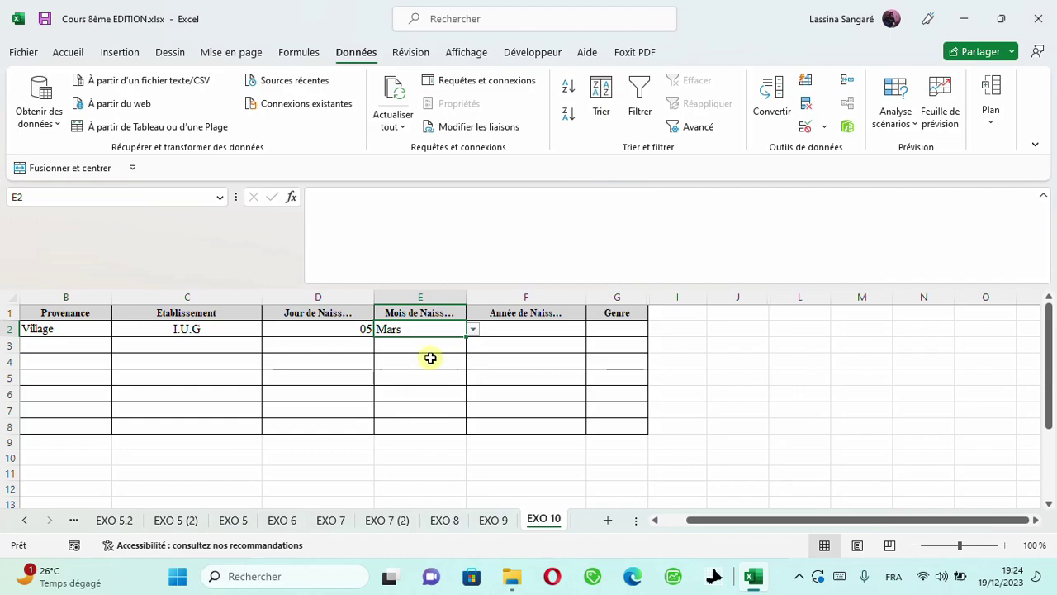
# Step: Restrict F2 to a Nombre entier comprise entre 1998 and 2003 with data validation and fill the rule down to F8
pyautogui.click(519, 328)
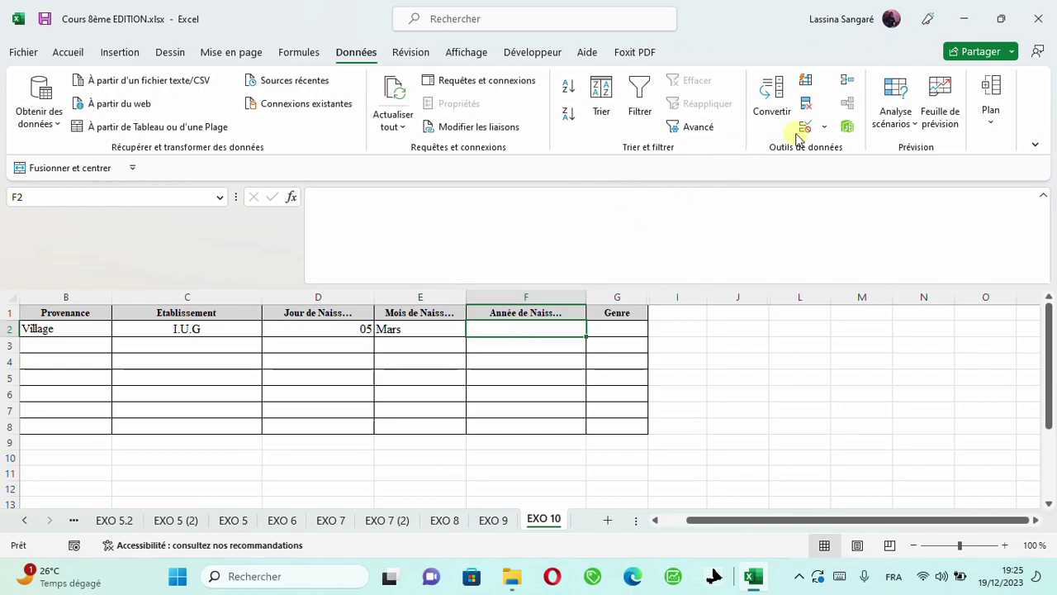
pyautogui.click(825, 127)
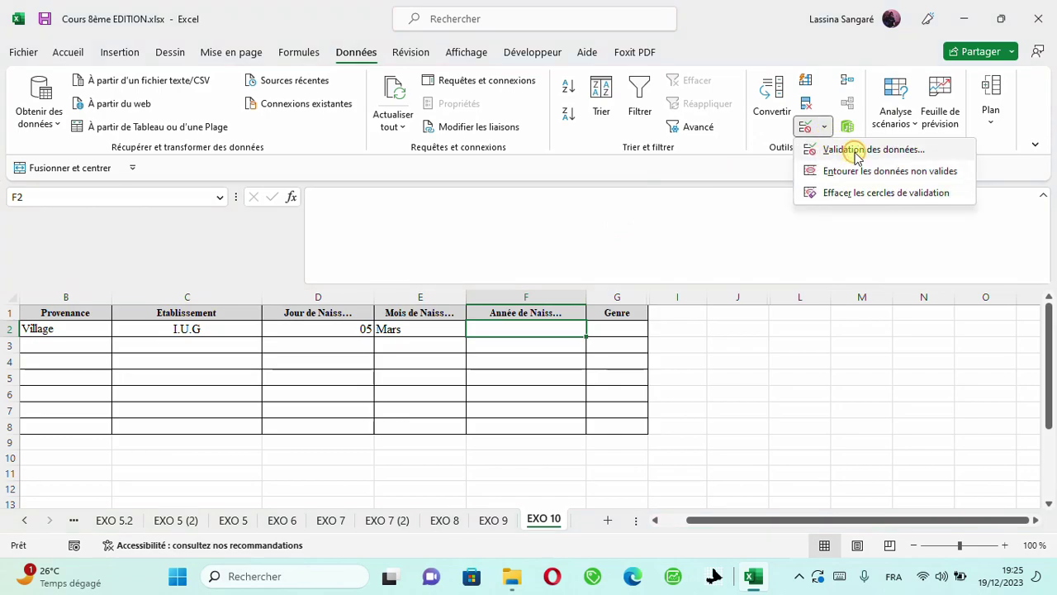
pyautogui.click(855, 154)
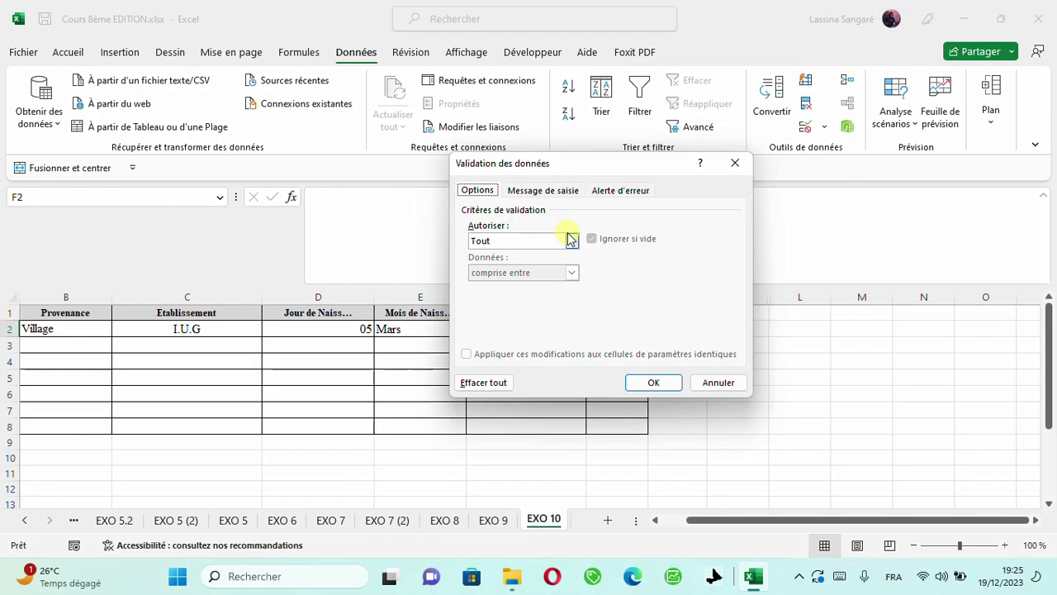
pyautogui.click(569, 239)
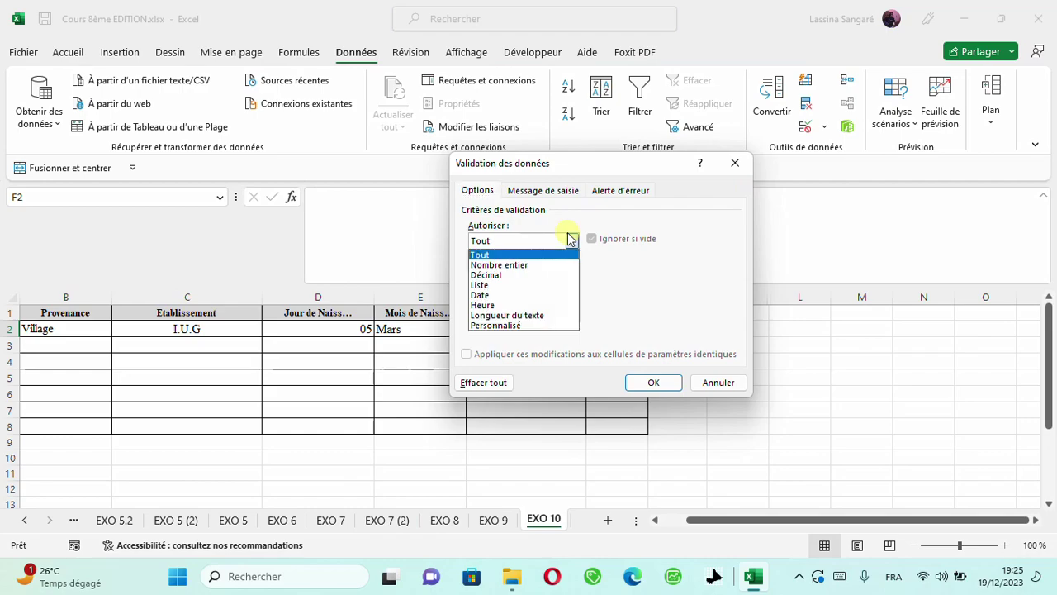
pyautogui.click(528, 265)
pyautogui.click(494, 303)
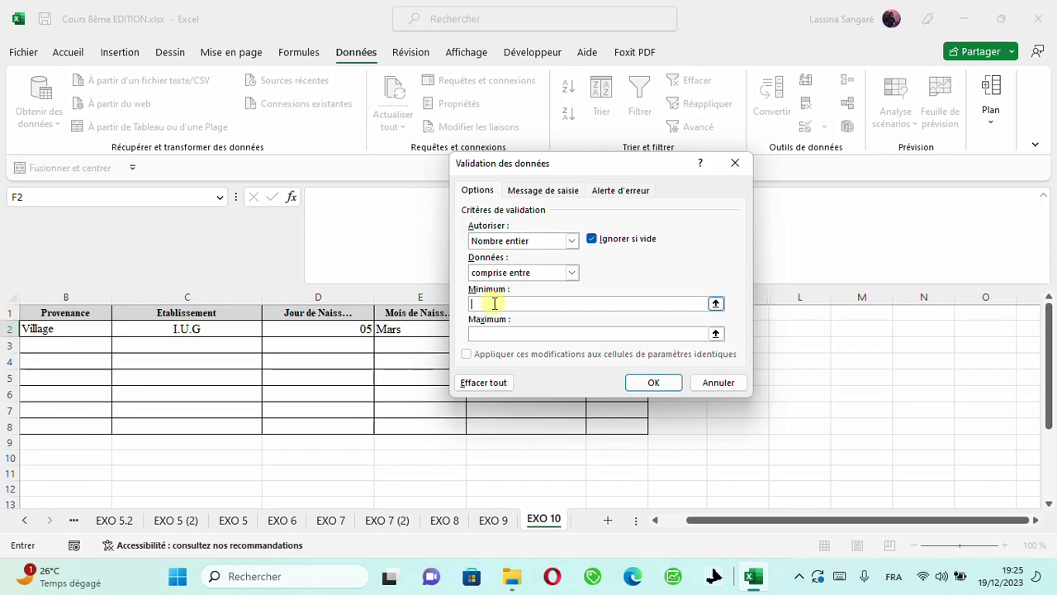
pyautogui.write('1998')
pyautogui.press('Tab')
pyautogui.write('2003')
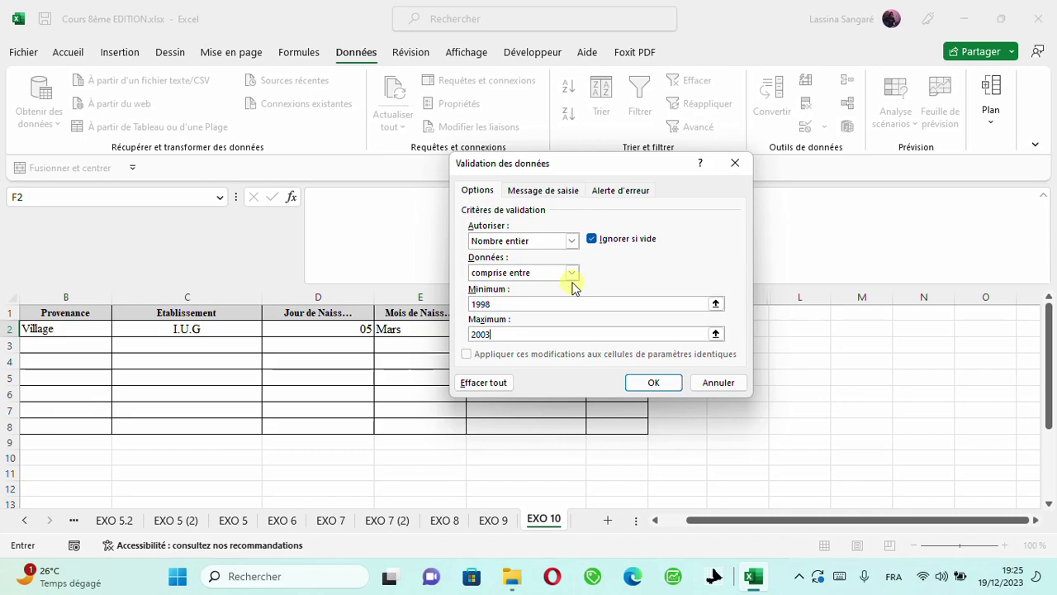
pyautogui.click(651, 383)
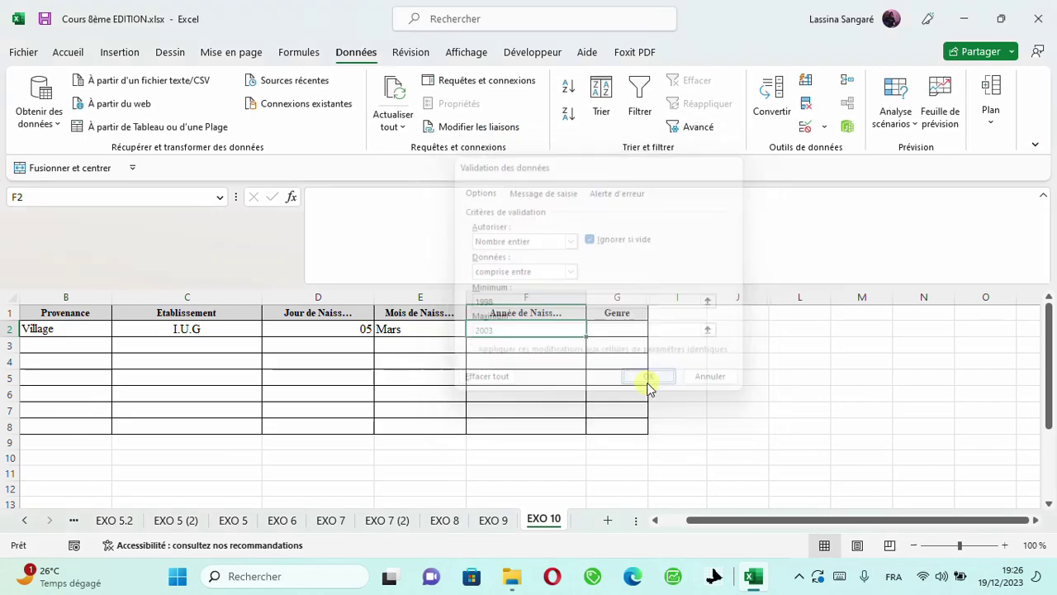
pyautogui.moveTo(587, 334); pyautogui.dragTo(600, 427)
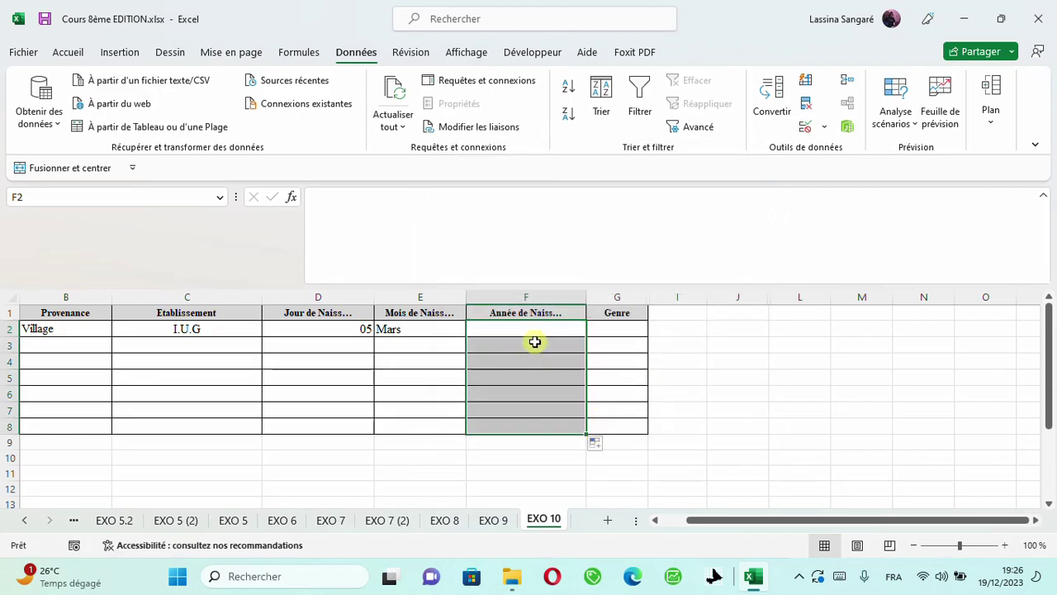
# Step: Test the birth-year rule in F2 with 2004, cancel that entry and enter 2000 instead
pyautogui.click(533, 334)
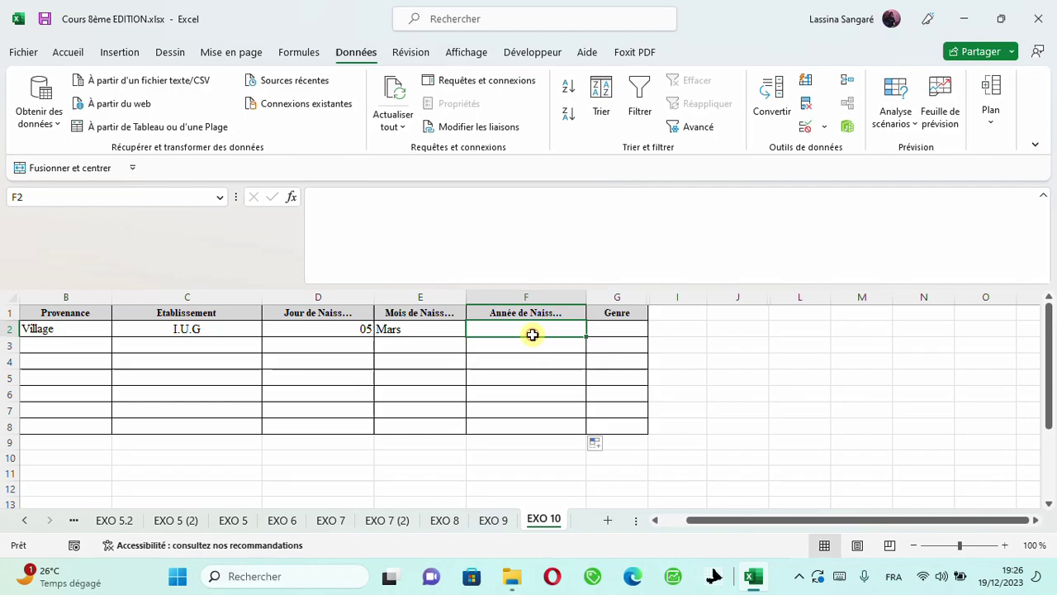
pyautogui.write('2004')
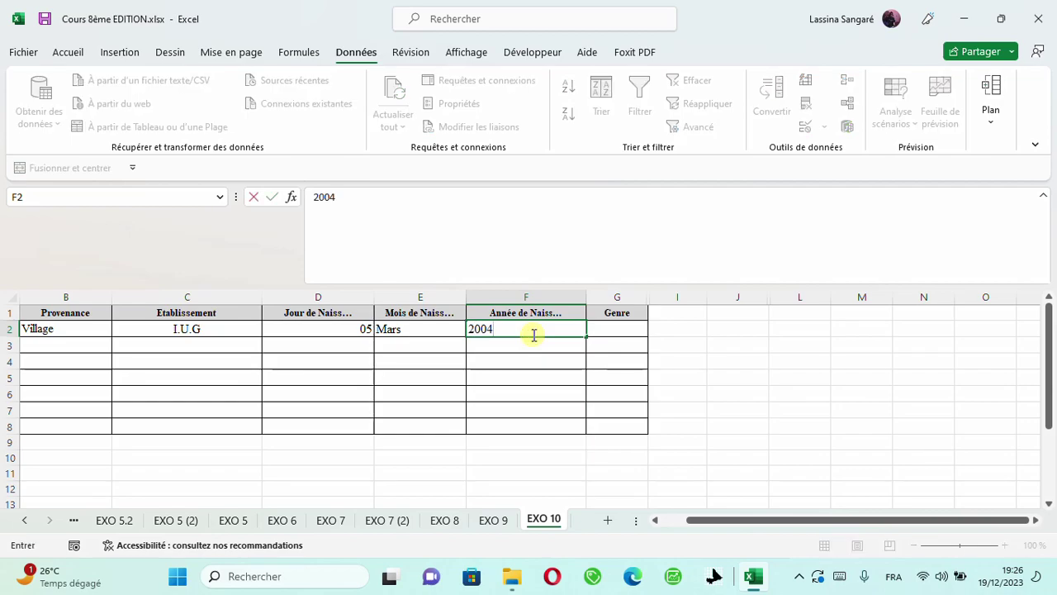
pyautogui.press('Return')
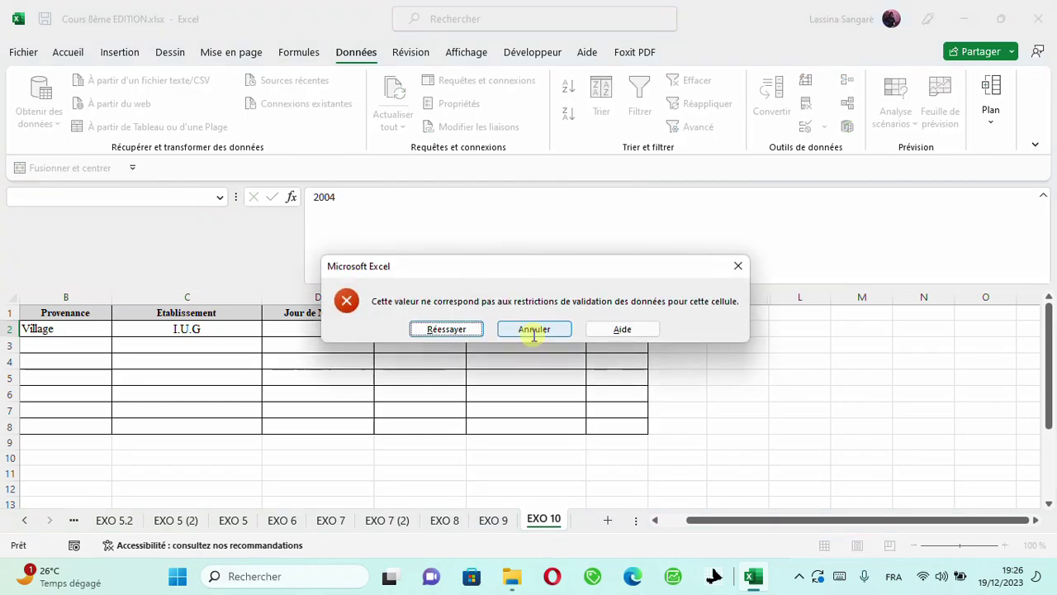
pyautogui.click(736, 266)
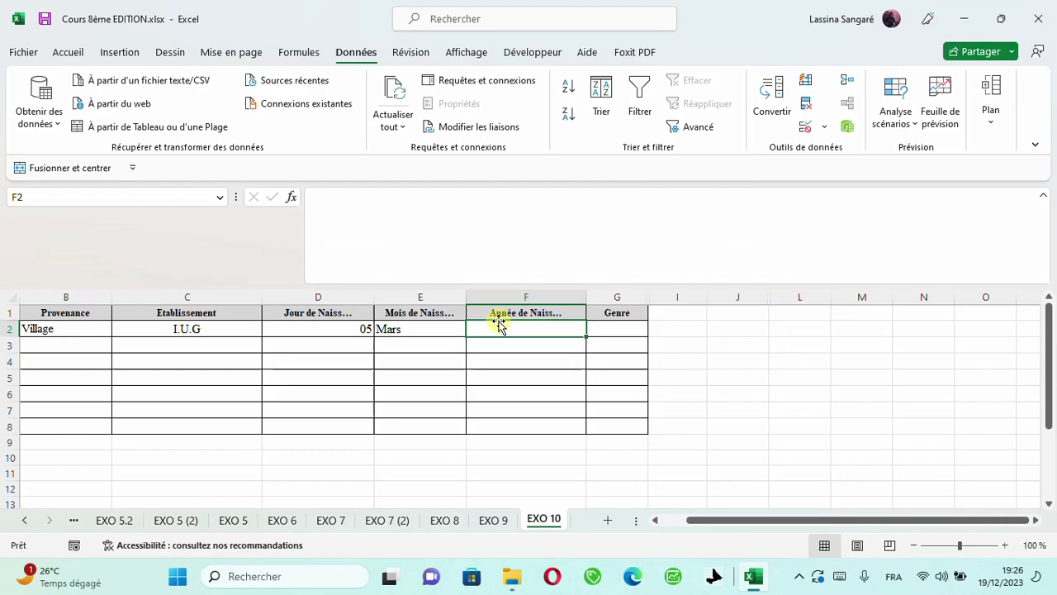
pyautogui.write('2000')
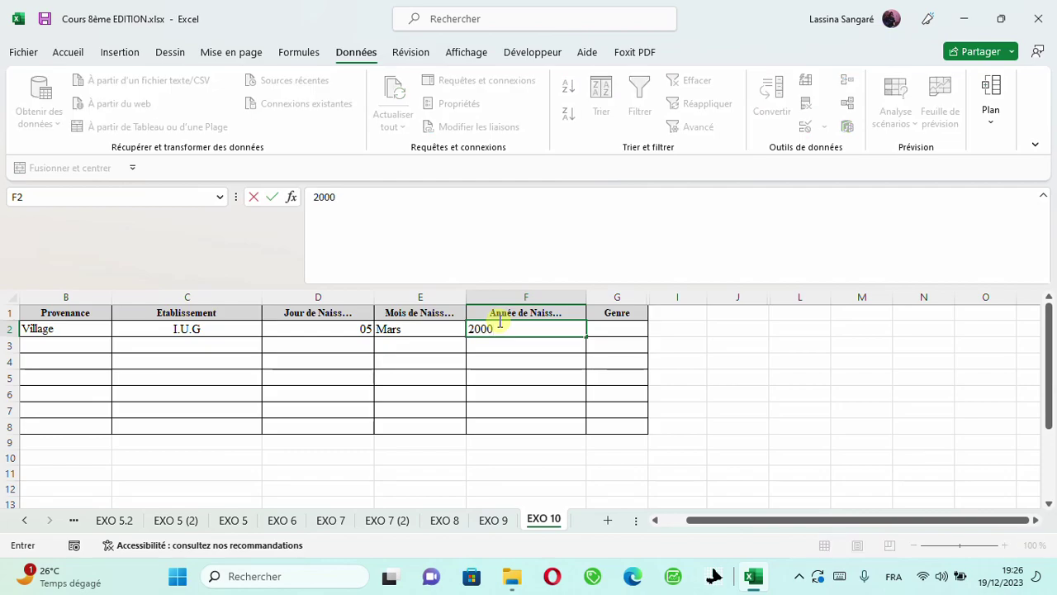
pyautogui.press('Tab')
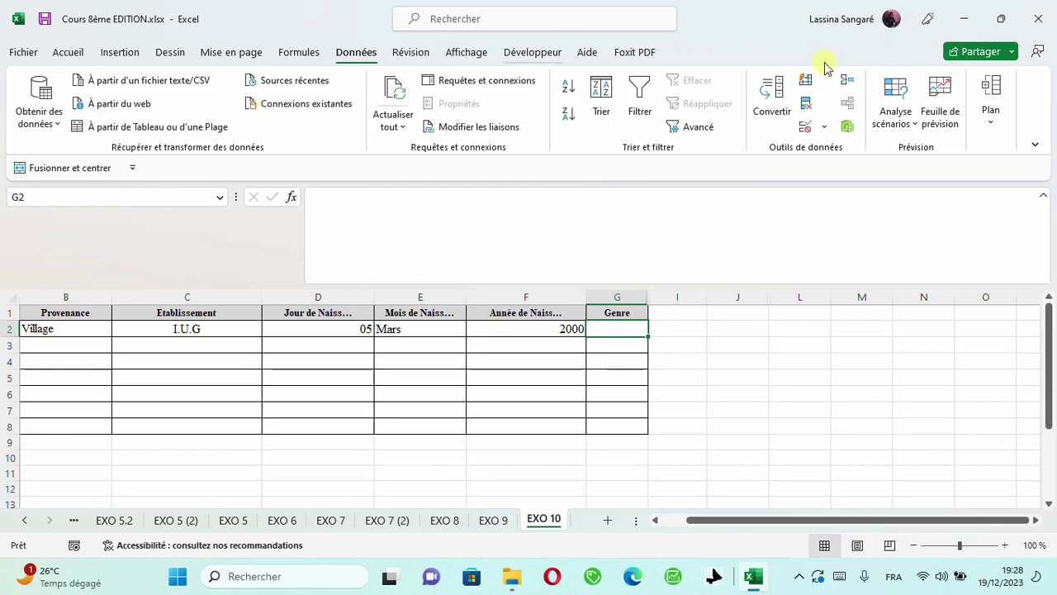
# Step: Apply data validation of type Liste with the source M;F to G2 and fill it down to G8
pyautogui.click(823, 128)
pyautogui.click(842, 156)
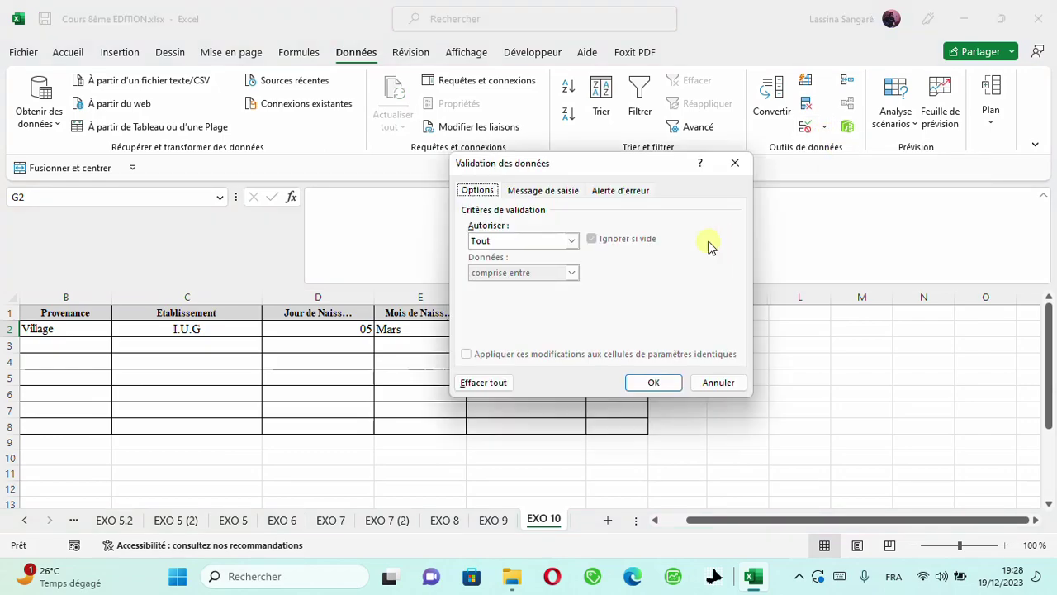
pyautogui.click(572, 240)
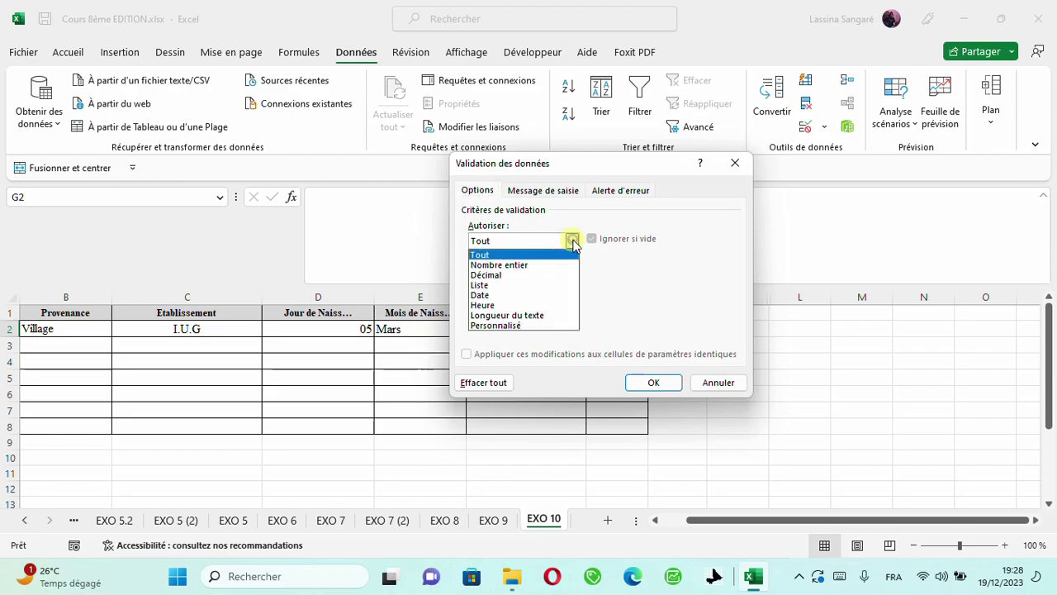
pyautogui.click(505, 286)
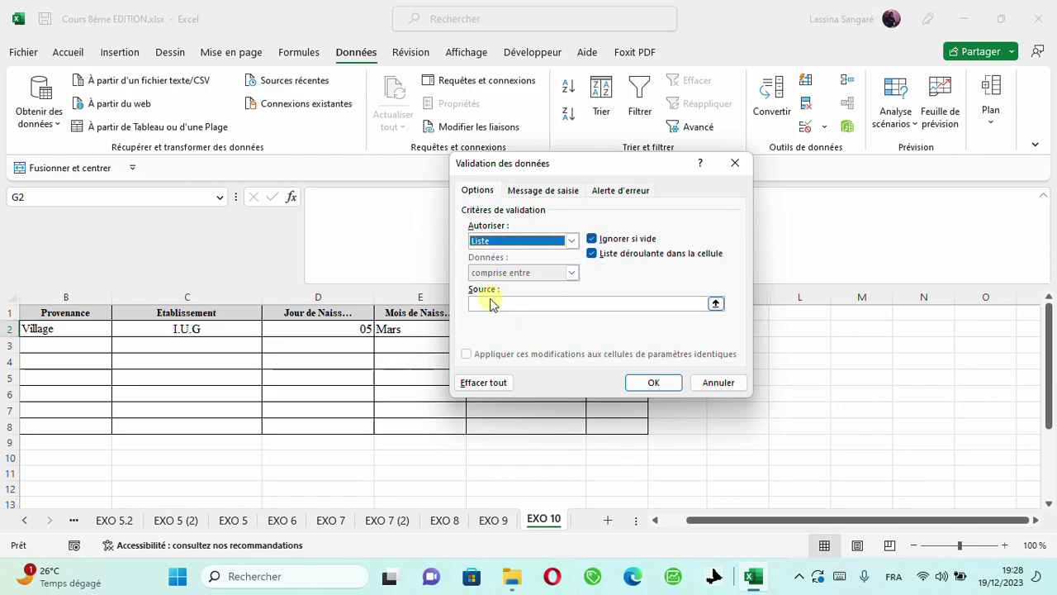
pyautogui.click(485, 302)
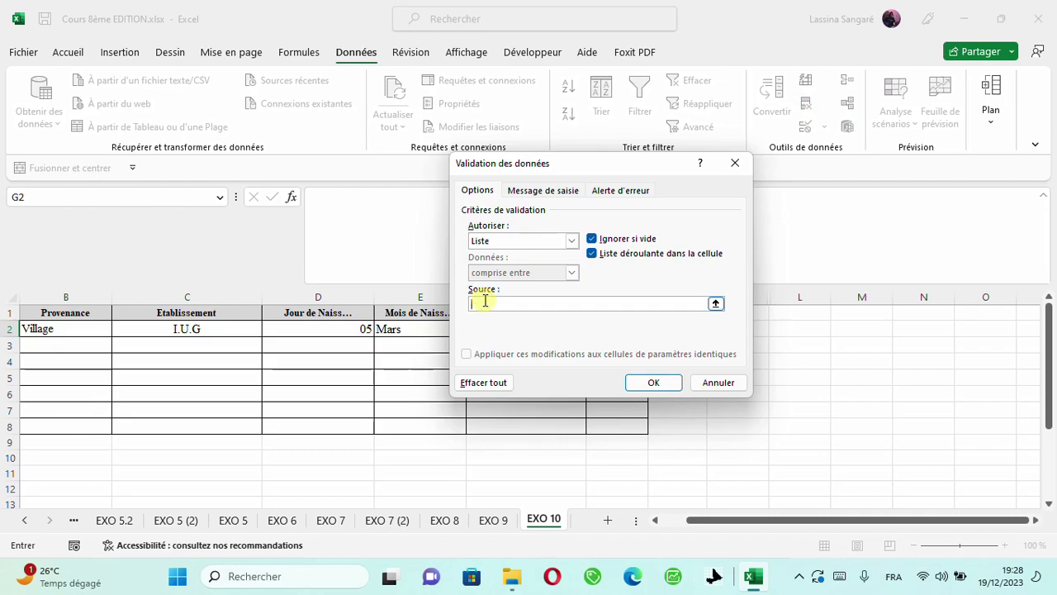
pyautogui.write('M')
pyautogui.write('a')
pyautogui.write('F')
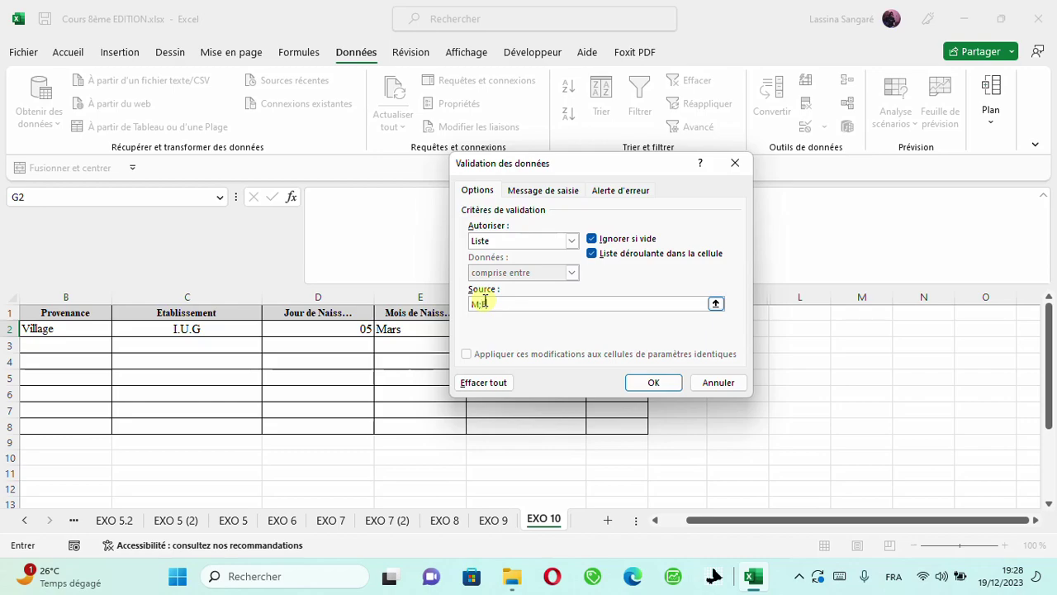
pyautogui.click(653, 385)
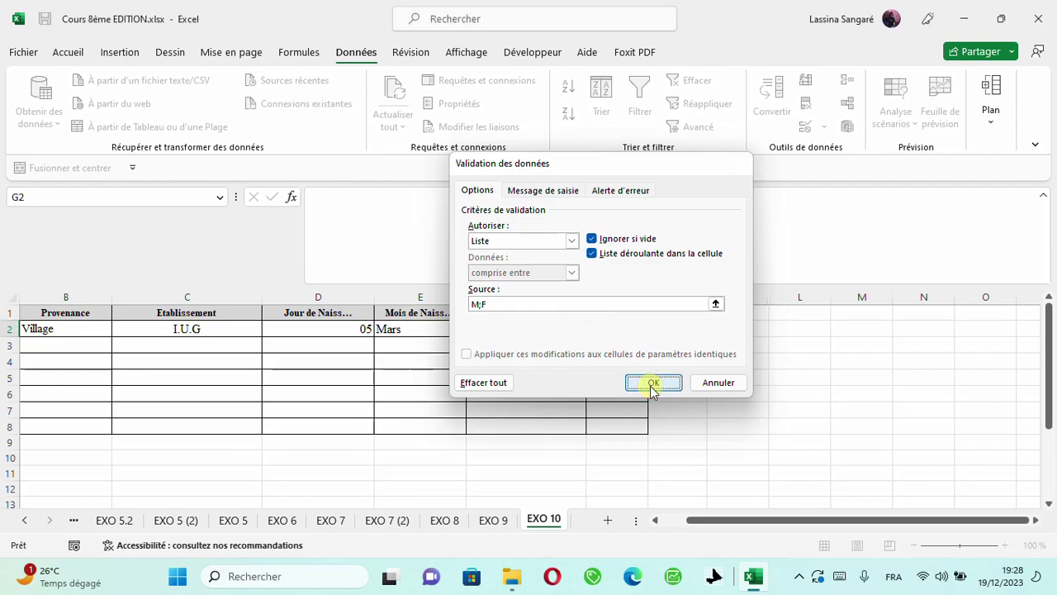
pyautogui.moveTo(648, 335); pyautogui.dragTo(660, 433)
pyautogui.click(711, 425)
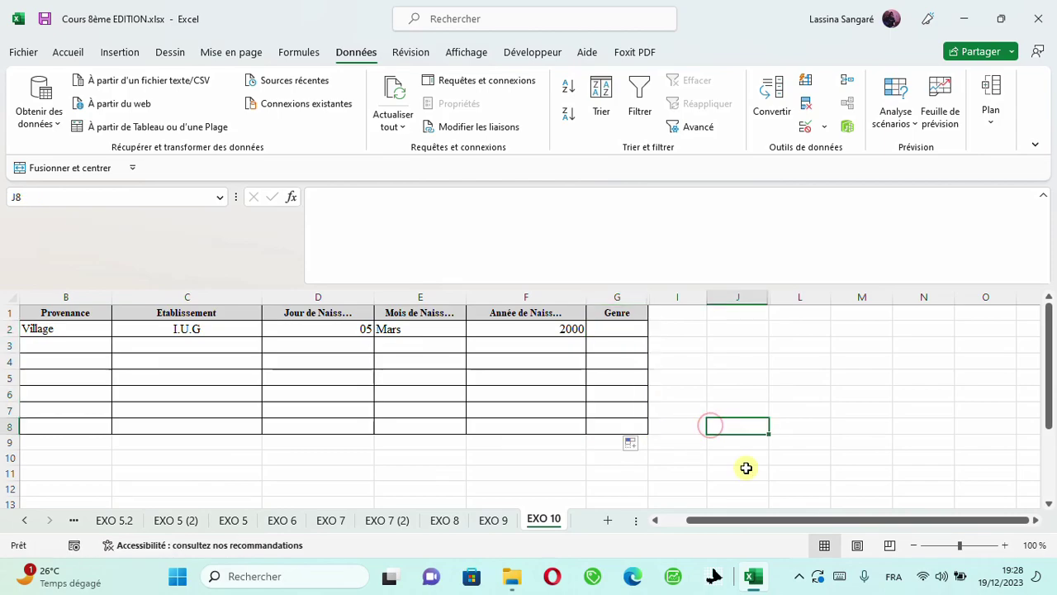
# Step: Choose F from the Genre drop-down list in cell G2
pyautogui.moveTo(743, 520); pyautogui.dragTo(673, 519)
pyautogui.click(855, 331)
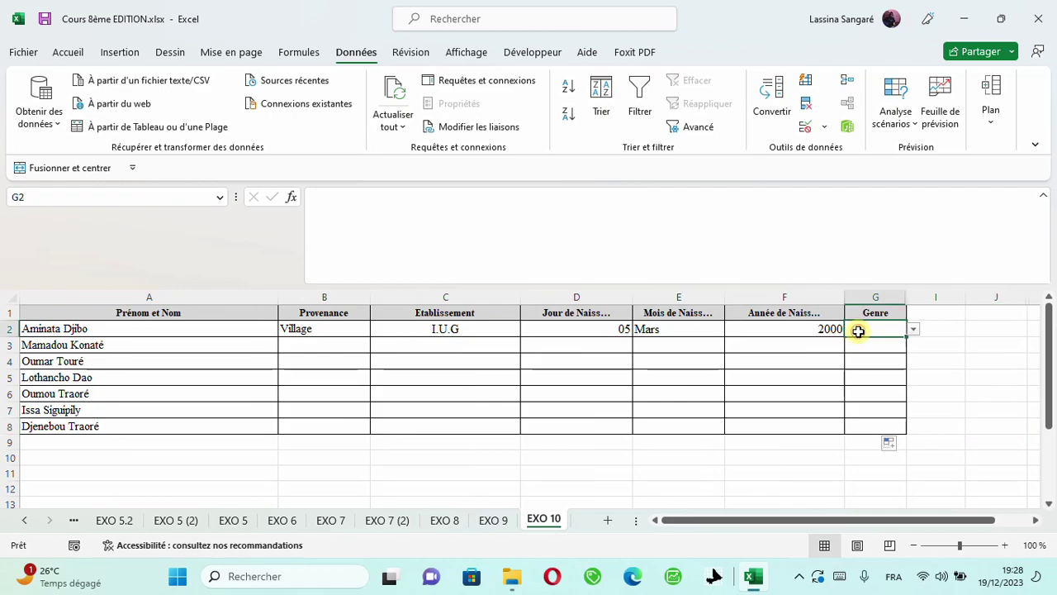
pyautogui.click(915, 331)
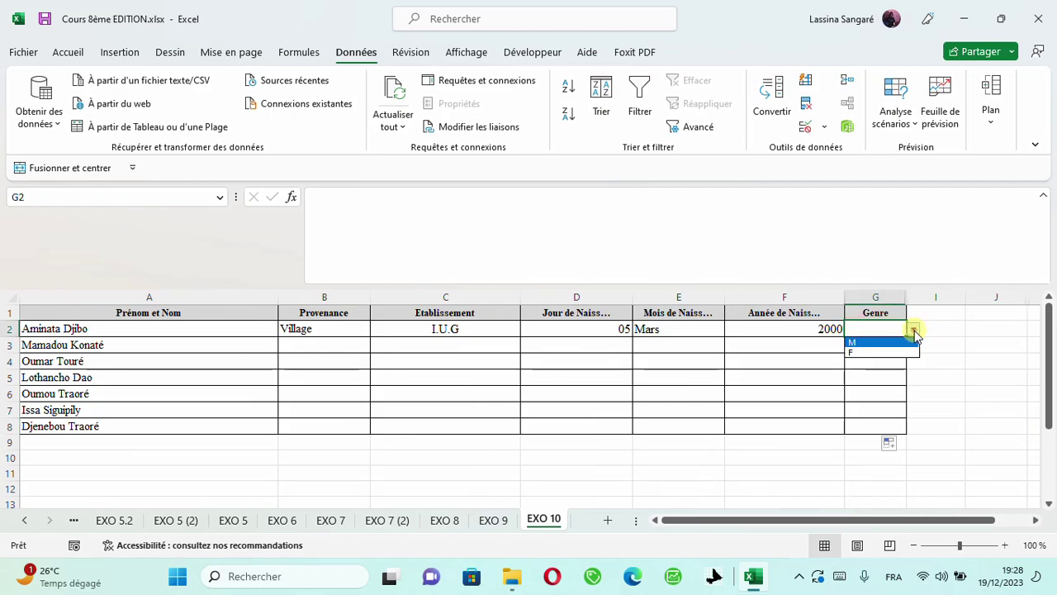
pyautogui.click(861, 354)
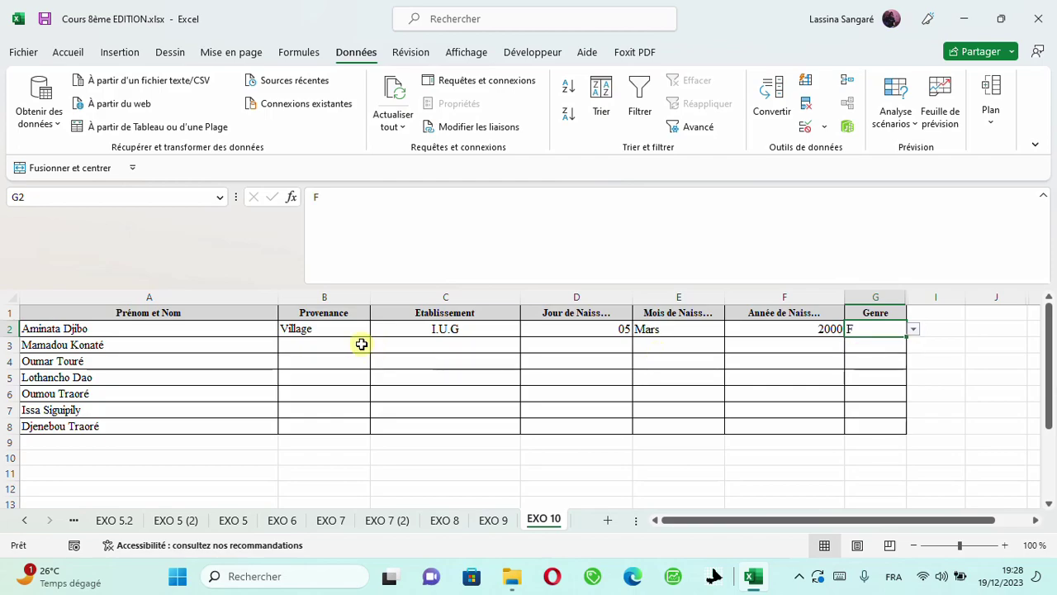
# Step: Test the Provenance list rule in B3 by entering BAMMAKO, and discard the entry
pyautogui.click(347, 343)
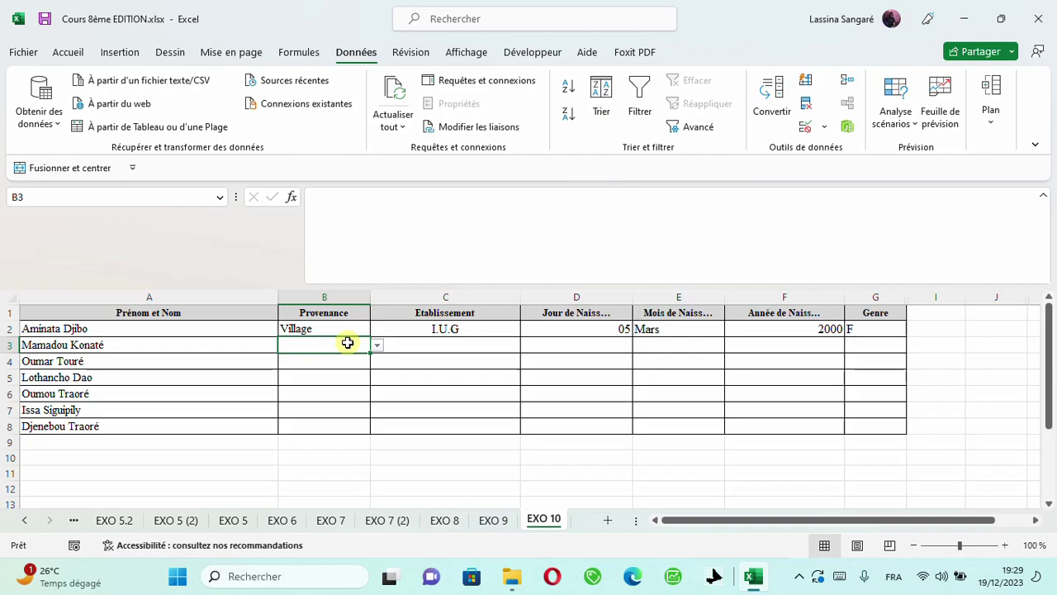
pyautogui.write('BAMMAKO')
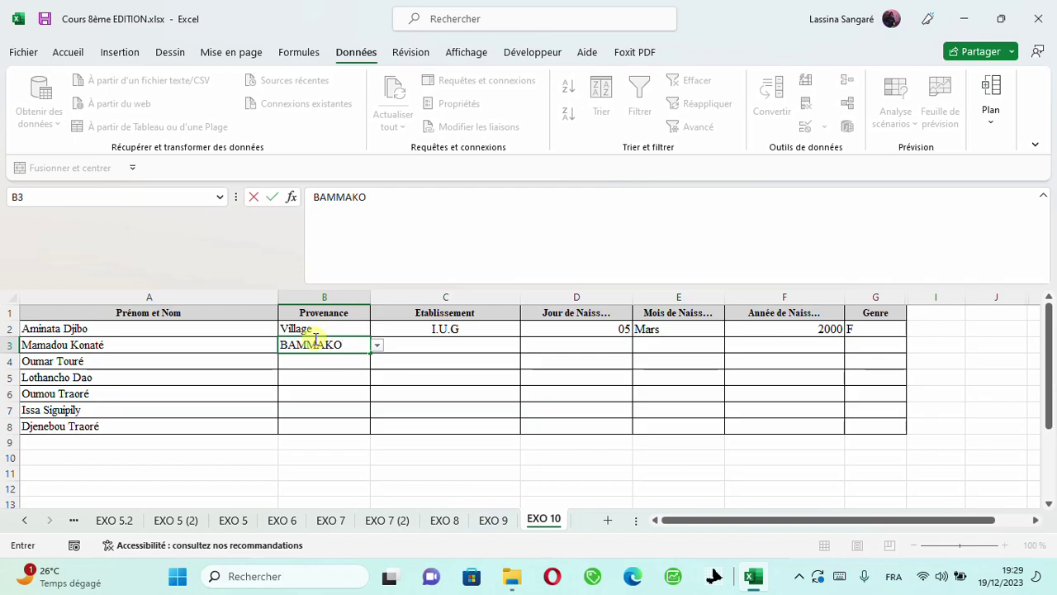
pyautogui.press('Return')
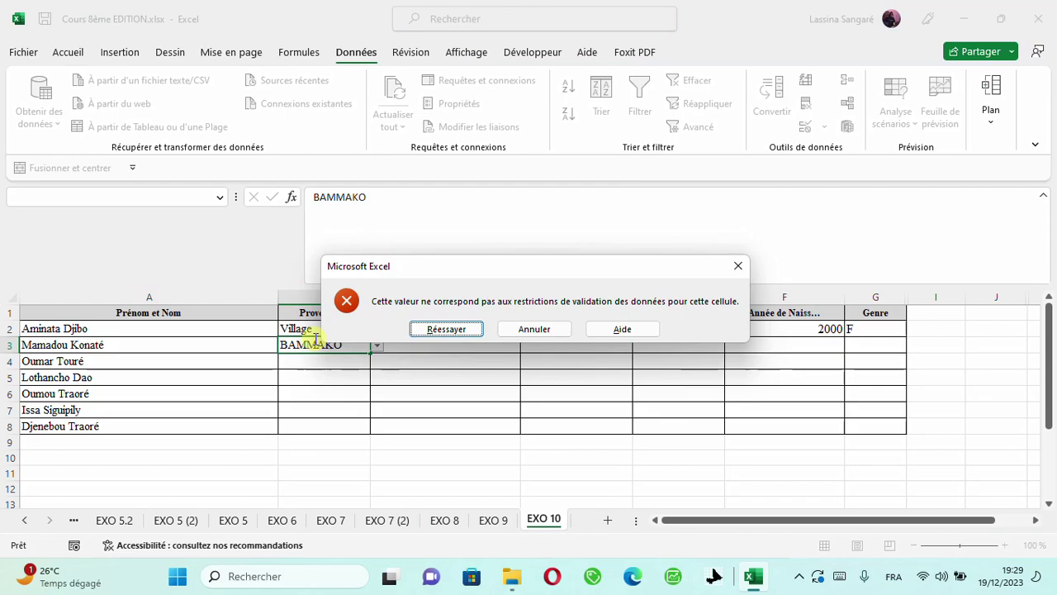
pyautogui.click(738, 269)
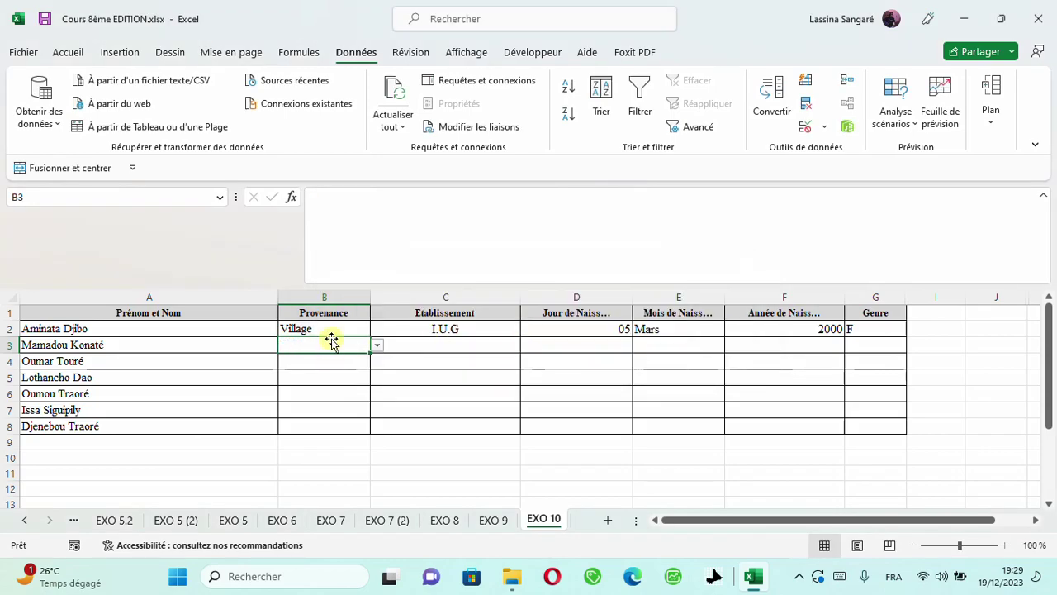
# Step: Add the input message "Veillez selectionner Village ou Ville" to the data validation of cell B2
pyautogui.click(339, 330)
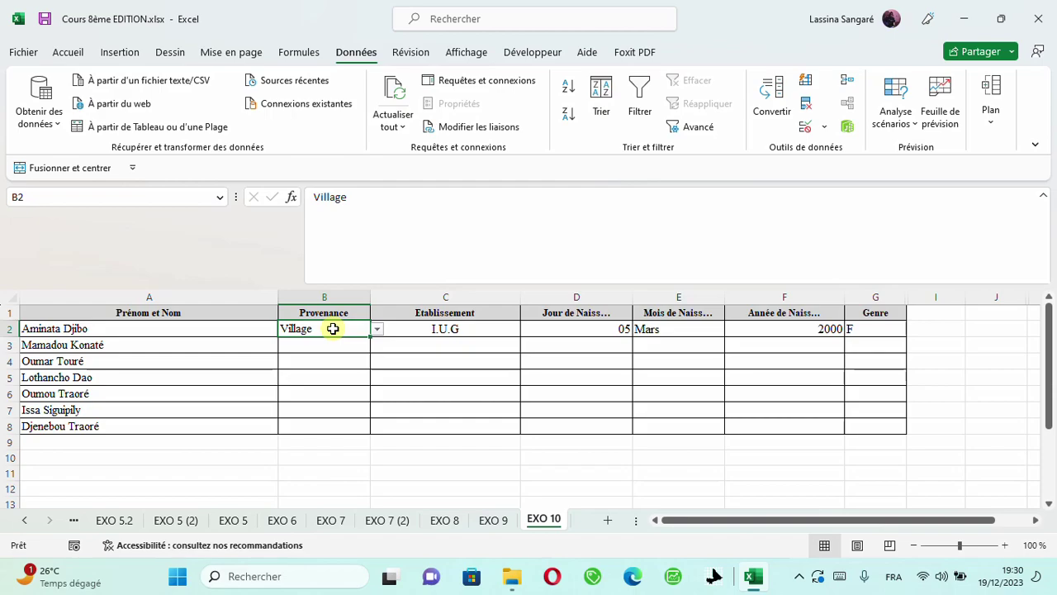
pyautogui.click(824, 135)
pyautogui.click(845, 151)
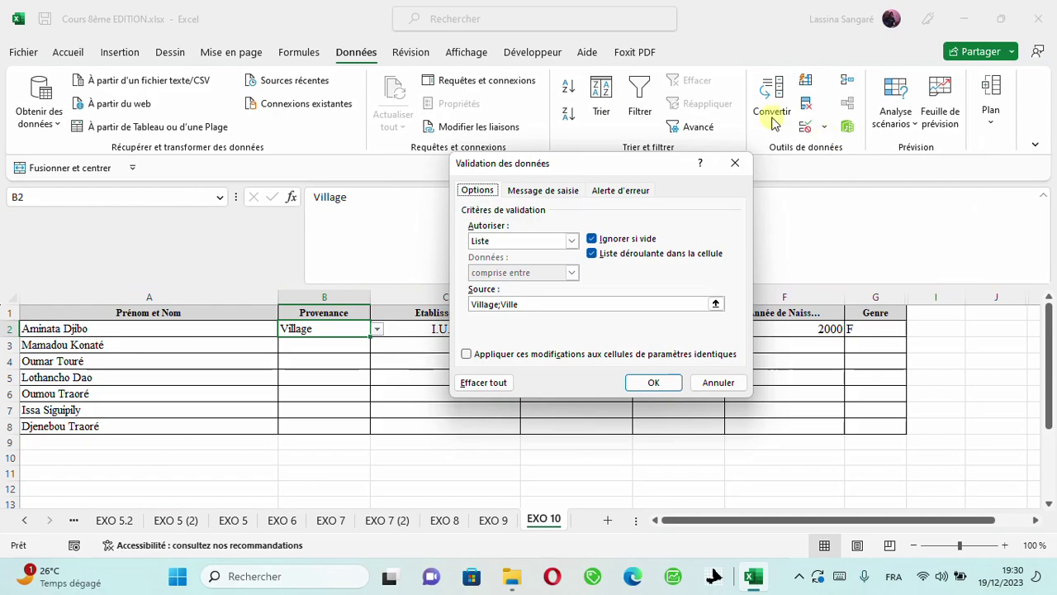
pyautogui.click(544, 192)
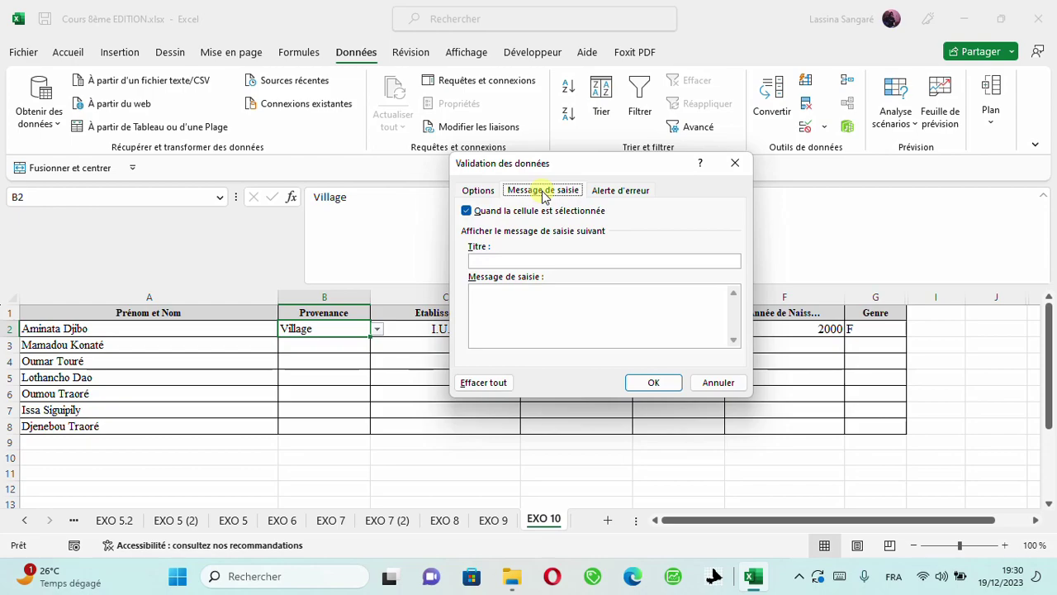
pyautogui.click(487, 304)
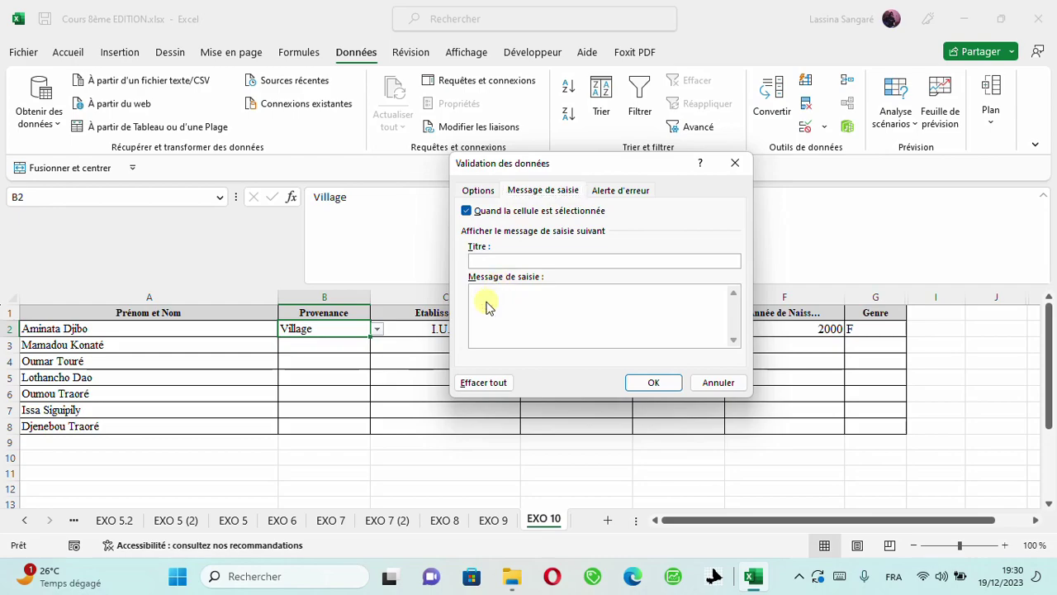
pyautogui.write('Veillez selec')
pyautogui.write('tionner Vill')
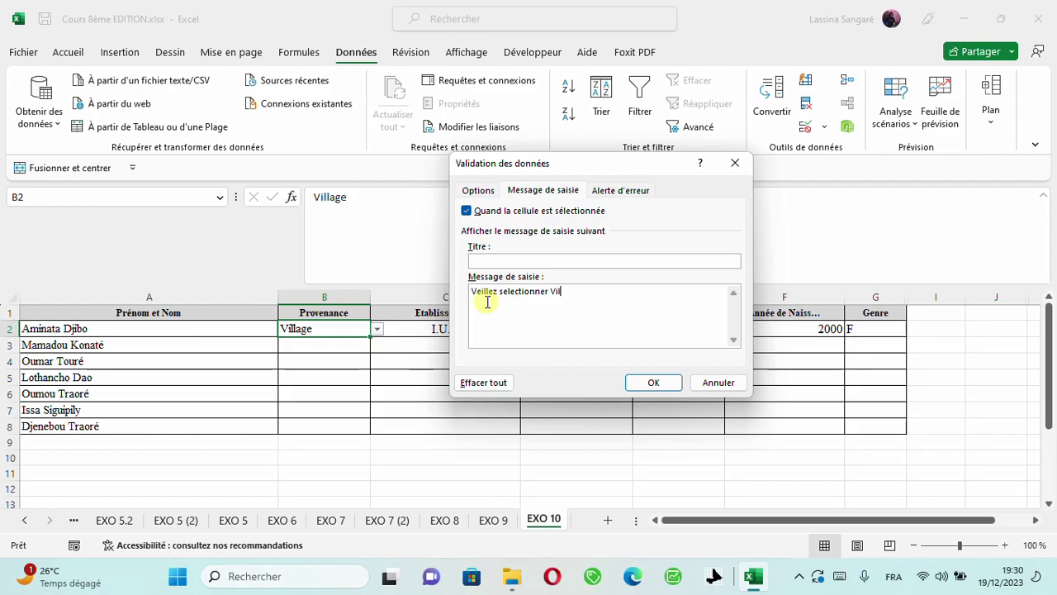
pyautogui.write('age ou Ville')
pyautogui.click(653, 385)
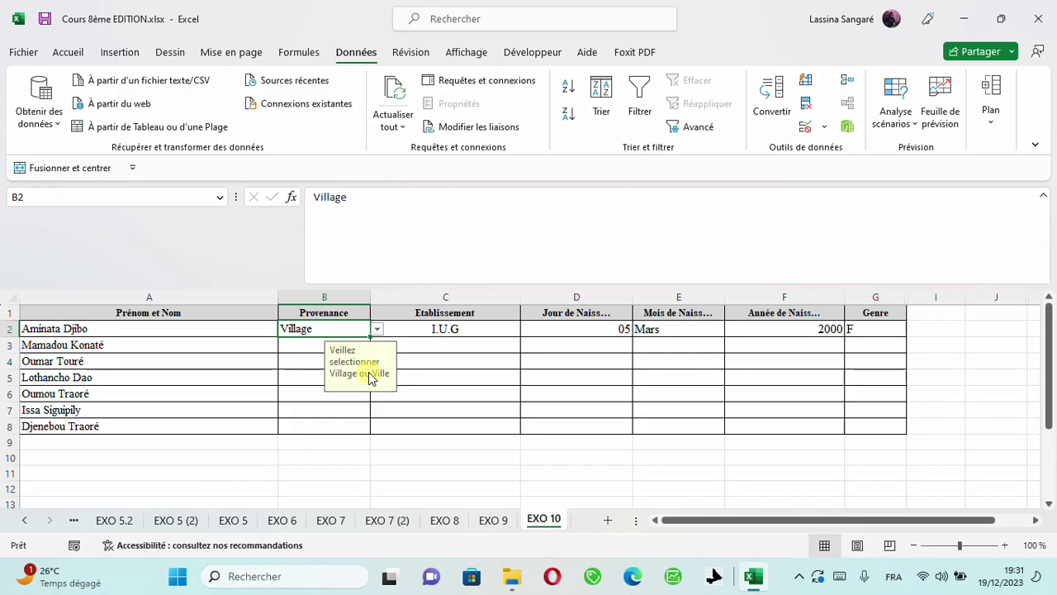
# Step: Set B2's validation error alert to style Stop with the message "SVP, veillez saisir un texte valide!!!", including the quotation marks
pyautogui.click(824, 128)
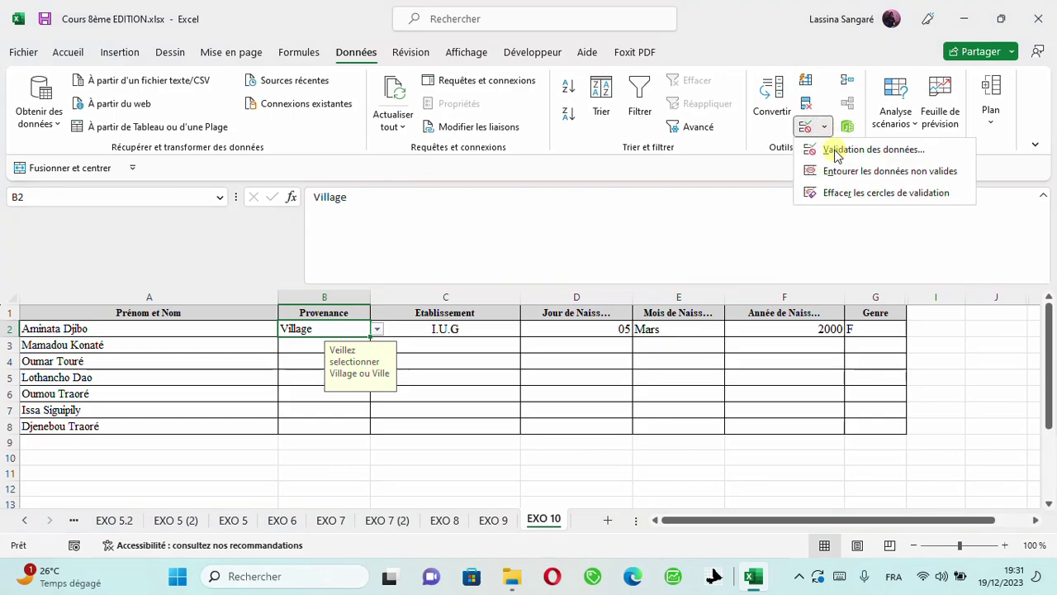
pyautogui.click(836, 152)
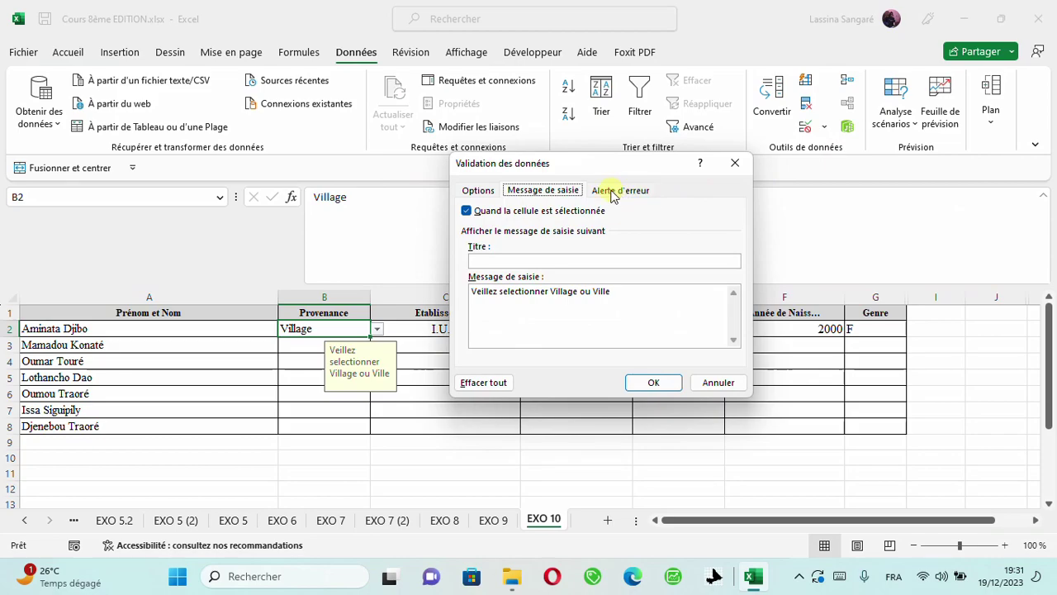
pyautogui.click(611, 190)
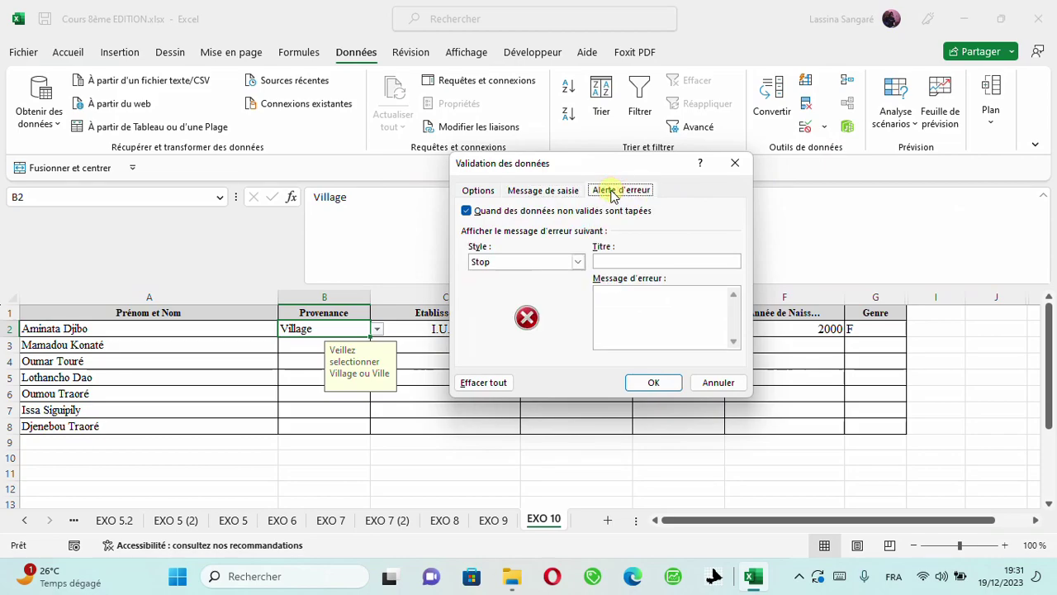
pyautogui.click(578, 262)
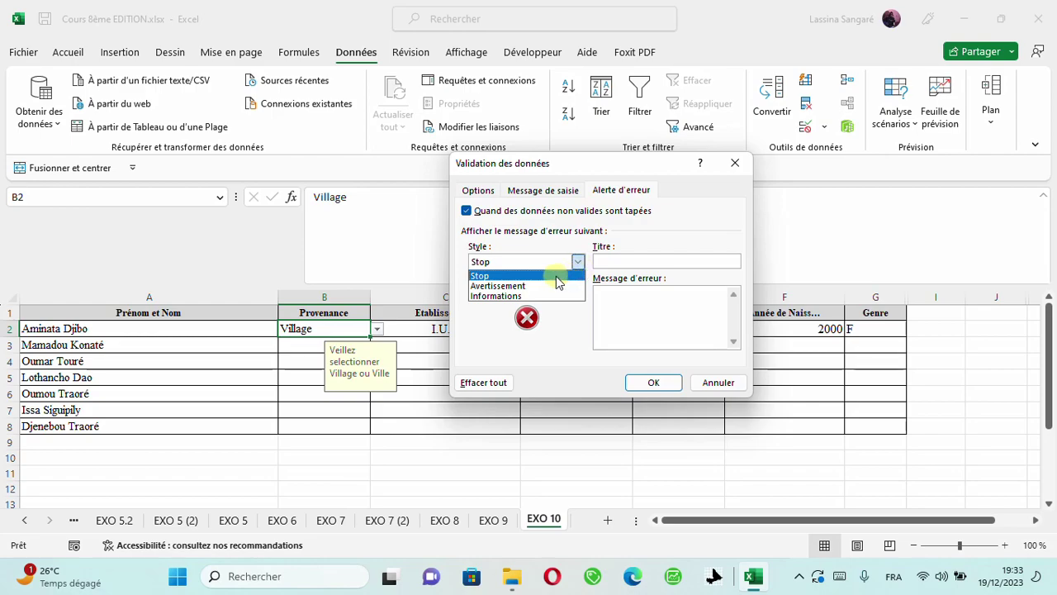
pyautogui.click(555, 276)
pyautogui.click(618, 293)
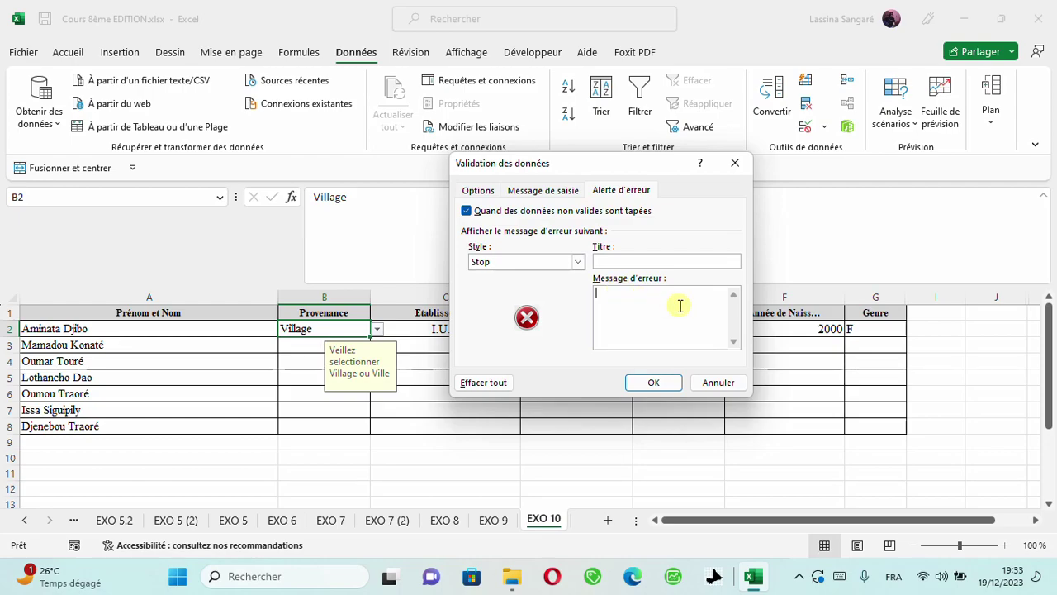
pyautogui.write("'")
pyautogui.write('SVP')
pyautogui.write(', vel')
pyautogui.write('llez sa')
pyautogui.write('isi')
pyautogui.write('r ')
pyautogui.write('un tex')
pyautogui.write('te va')
pyautogui.write('lide')
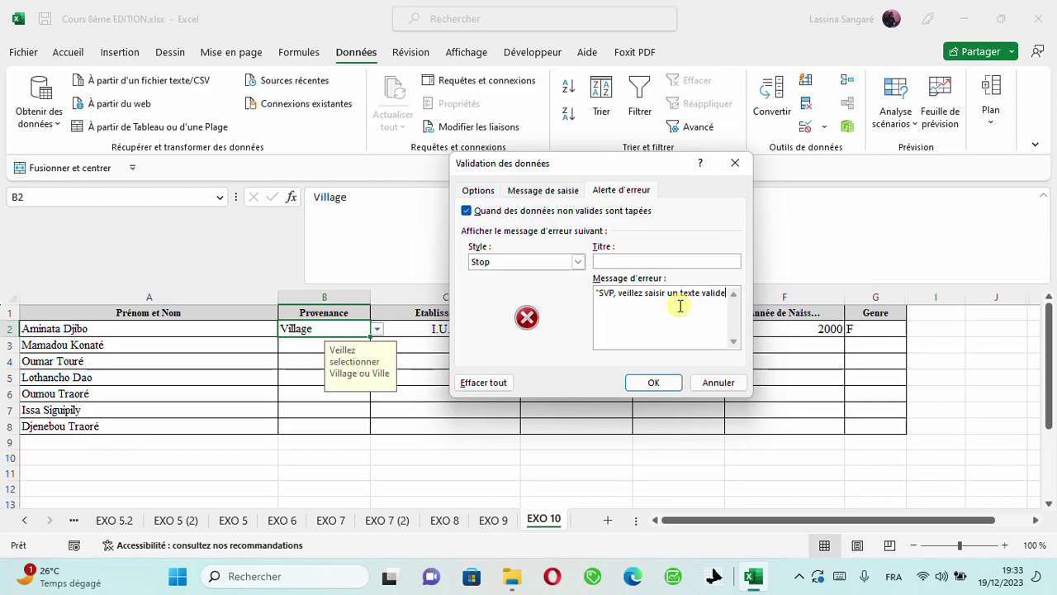
pyautogui.write('"')
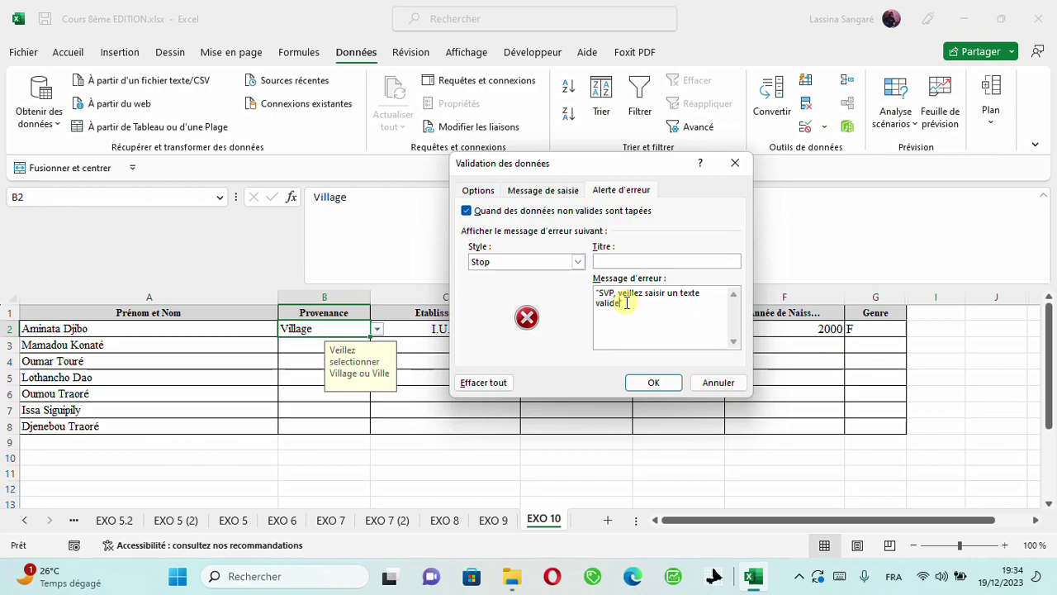
pyautogui.write('"')
pyautogui.write('!!!"')
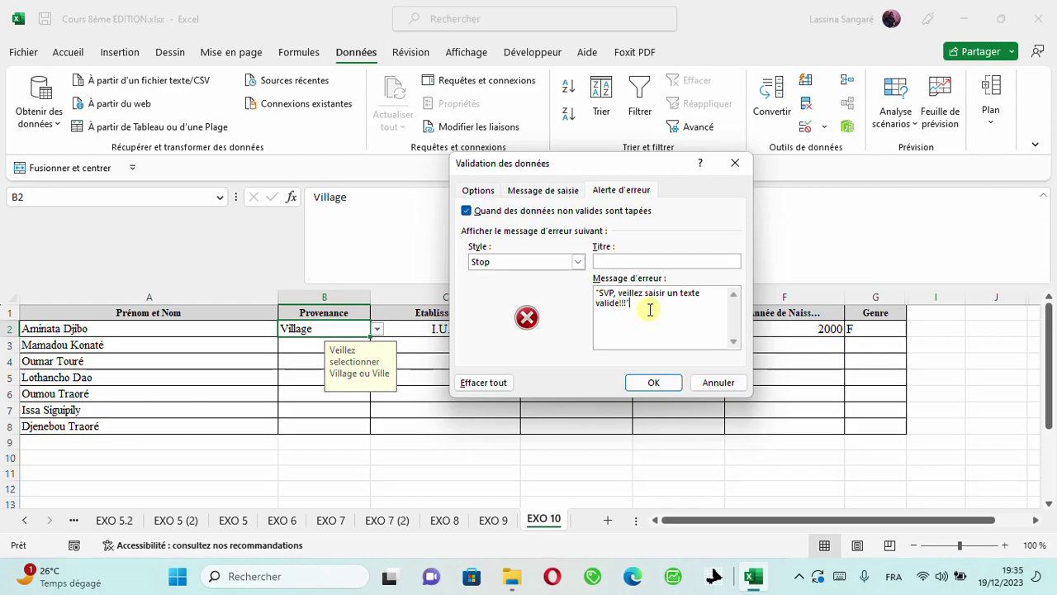
pyautogui.click(653, 383)
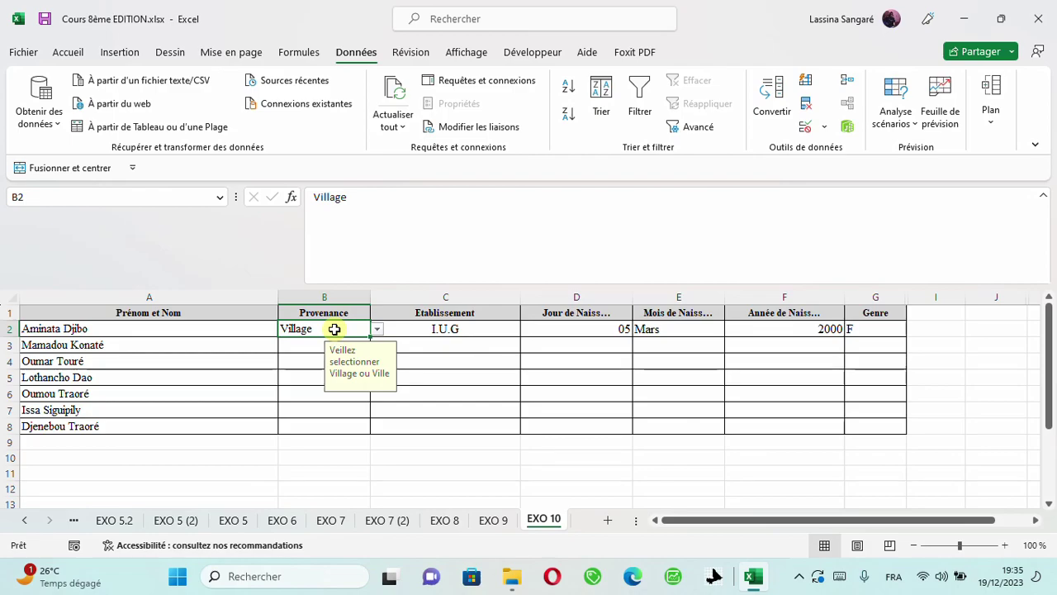
# Step: Test the custom error alert by entering KOULIKORO in B2, and discard the entry
pyautogui.write('BA')
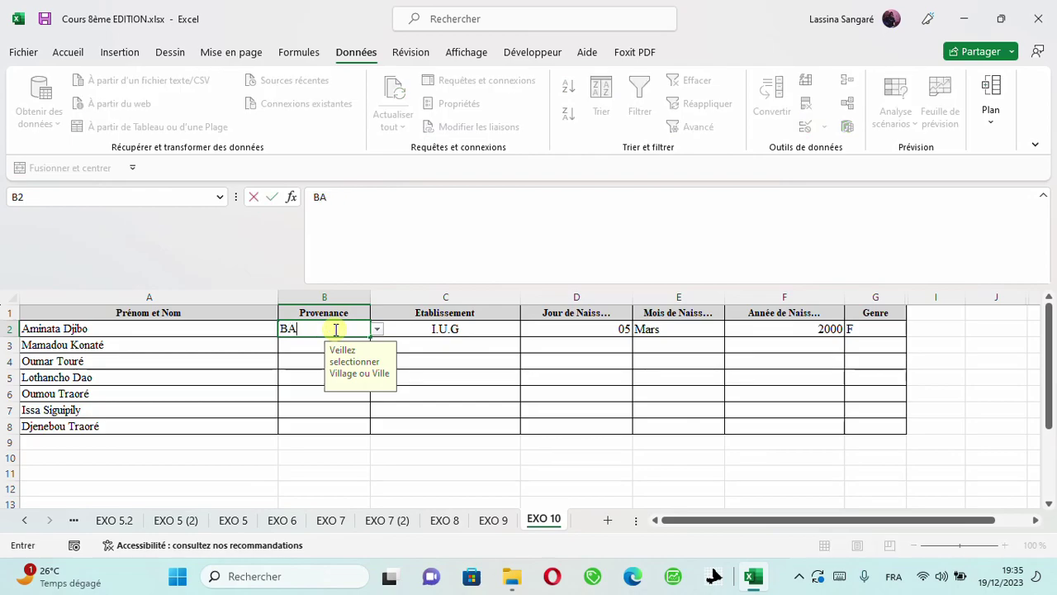
pyautogui.press('BackSpace')
pyautogui.press('BackSpace')
pyautogui.write('KOULIKORO')
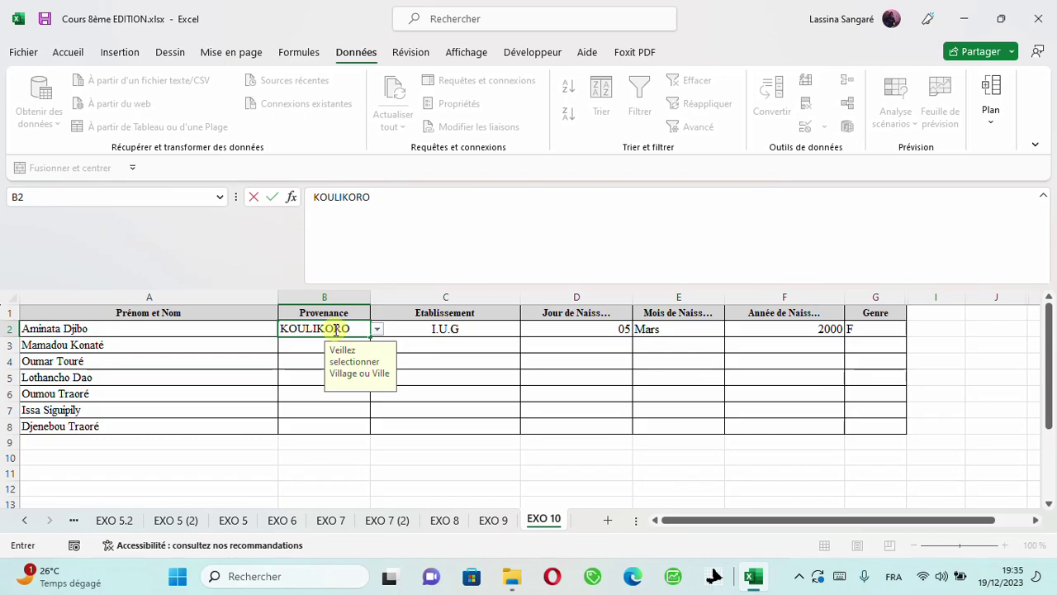
pyautogui.press('Return')
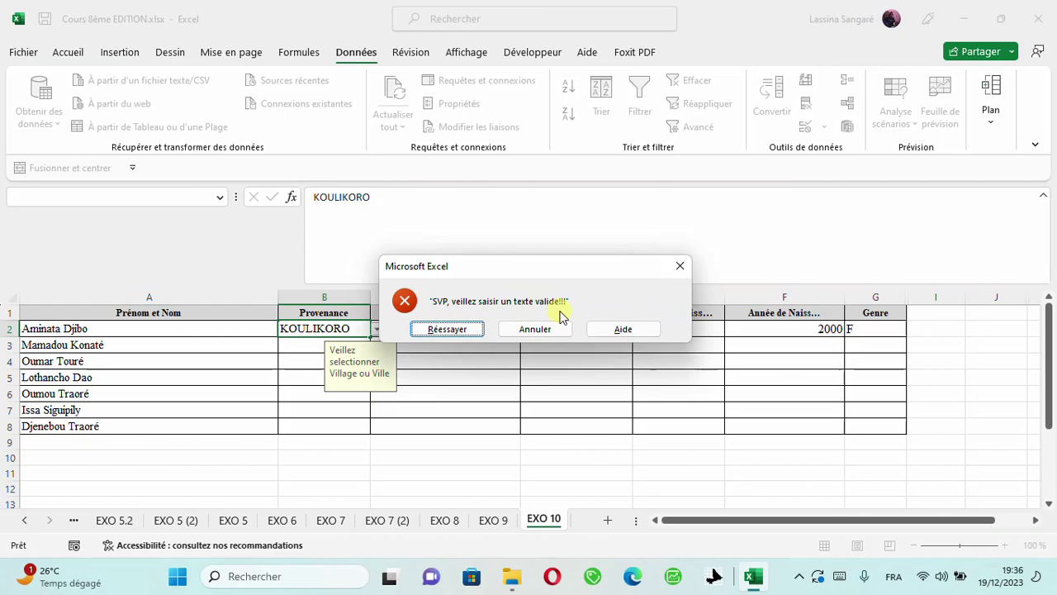
pyautogui.click(679, 268)
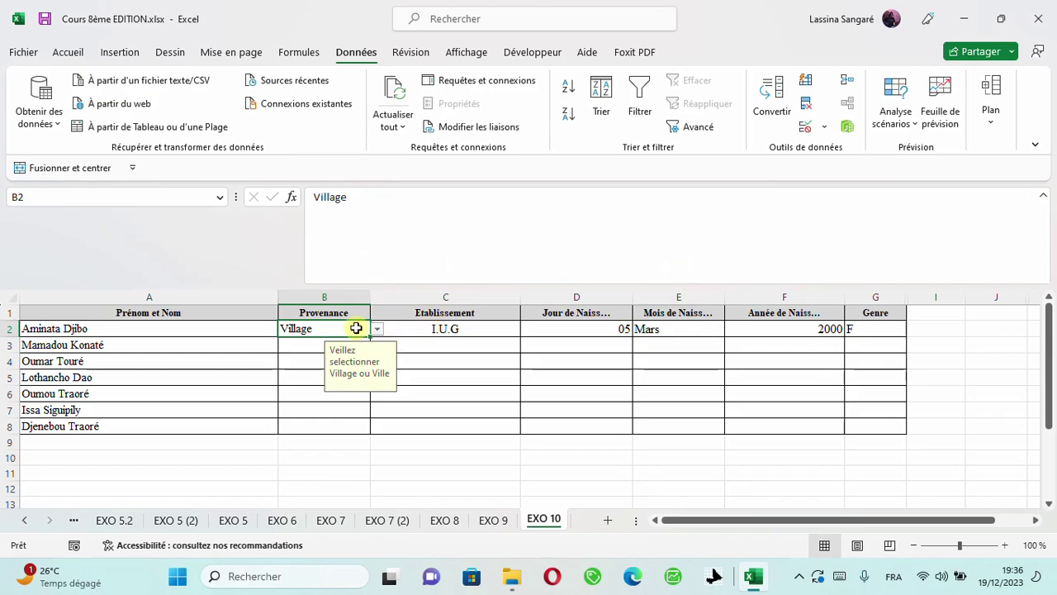
# Step: Clear the value in B2 and fill its validation, including the messages, down to B8
pyautogui.press('Delete')
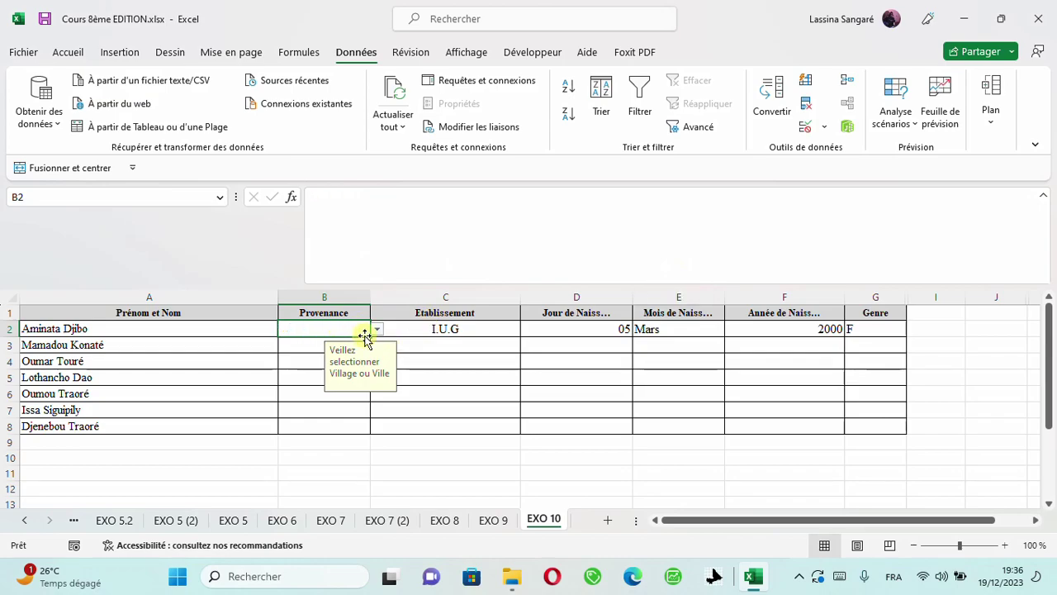
pyautogui.moveTo(370, 336); pyautogui.dragTo(370, 430)
pyautogui.click(328, 341)
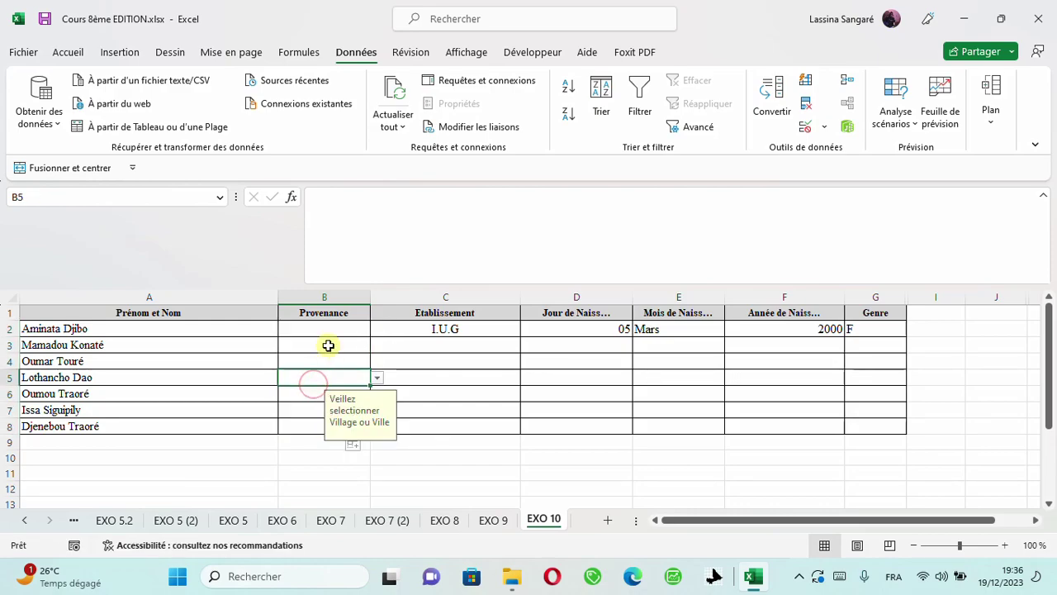
# Step: Choose Village from the Provenance drop-down list in cell B2
pyautogui.click(348, 329)
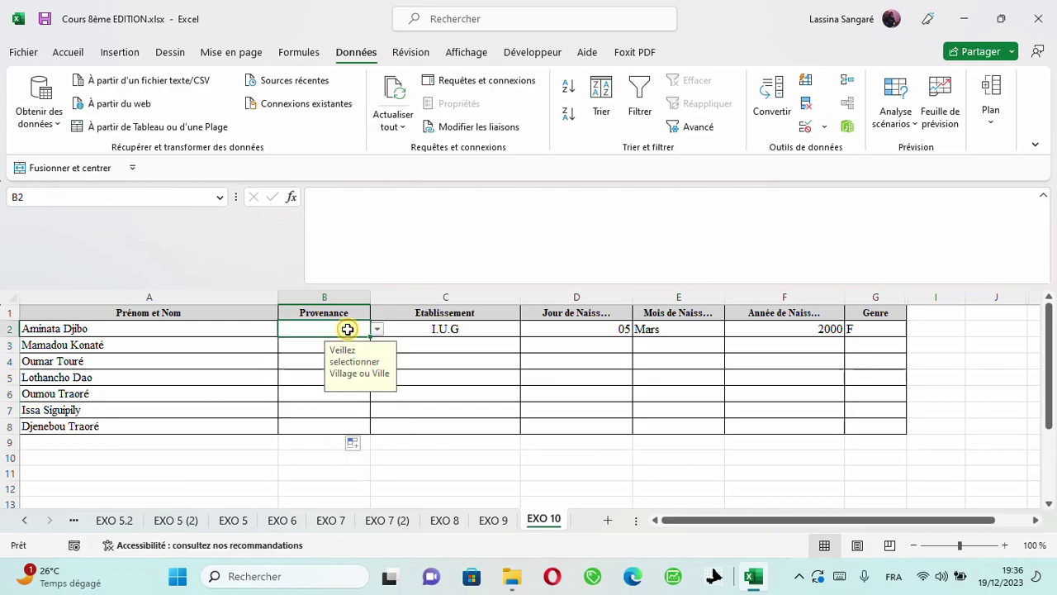
pyautogui.click(376, 329)
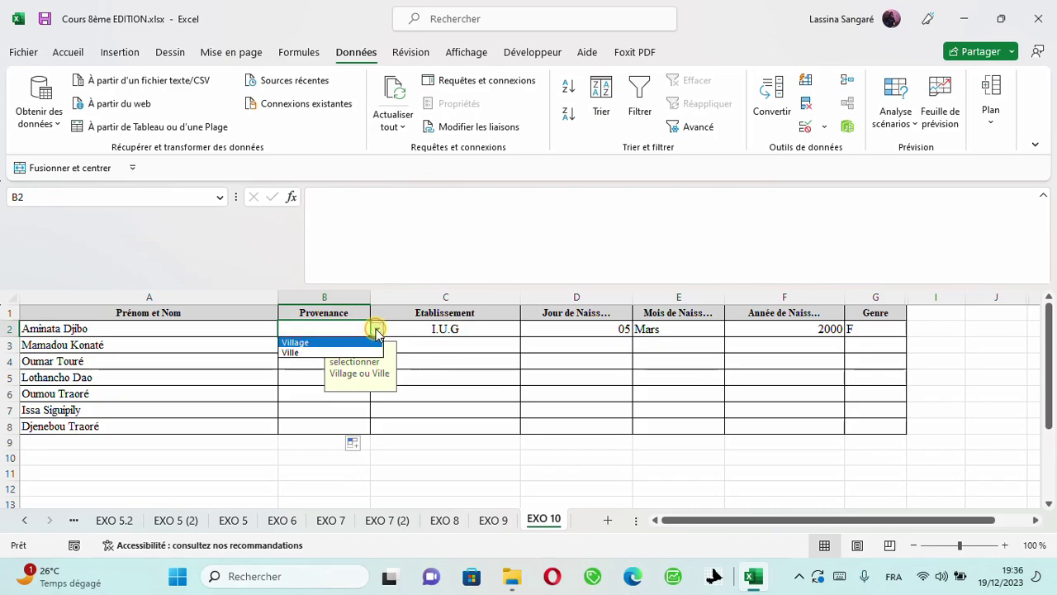
pyautogui.click(299, 342)
# Step: Check the input message on the Provenance cells B3 and B4, comparing them with cells in the Etablissement column
pyautogui.click(307, 353)
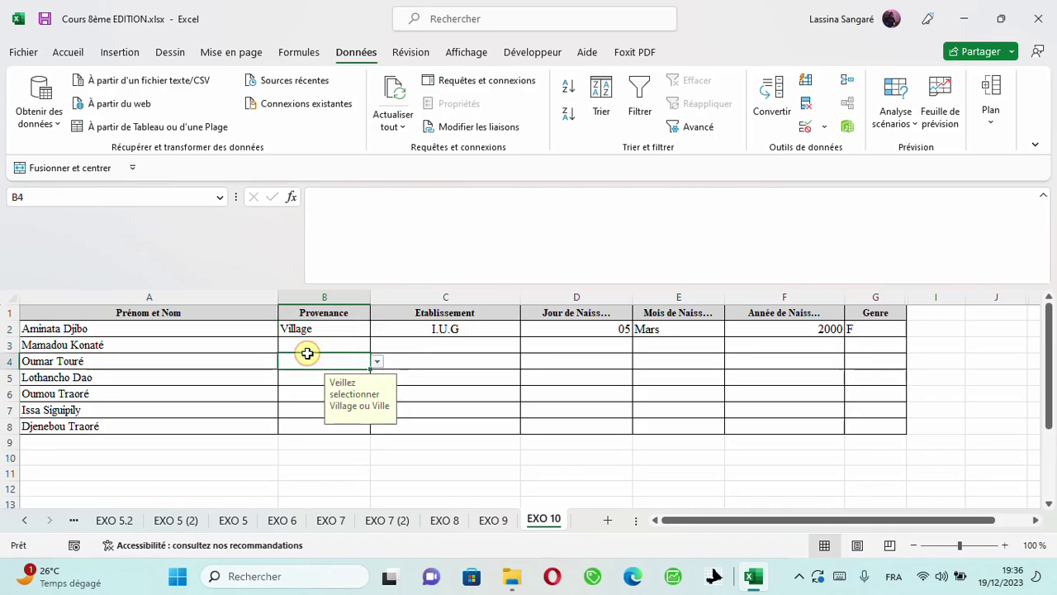
pyautogui.click(455, 410)
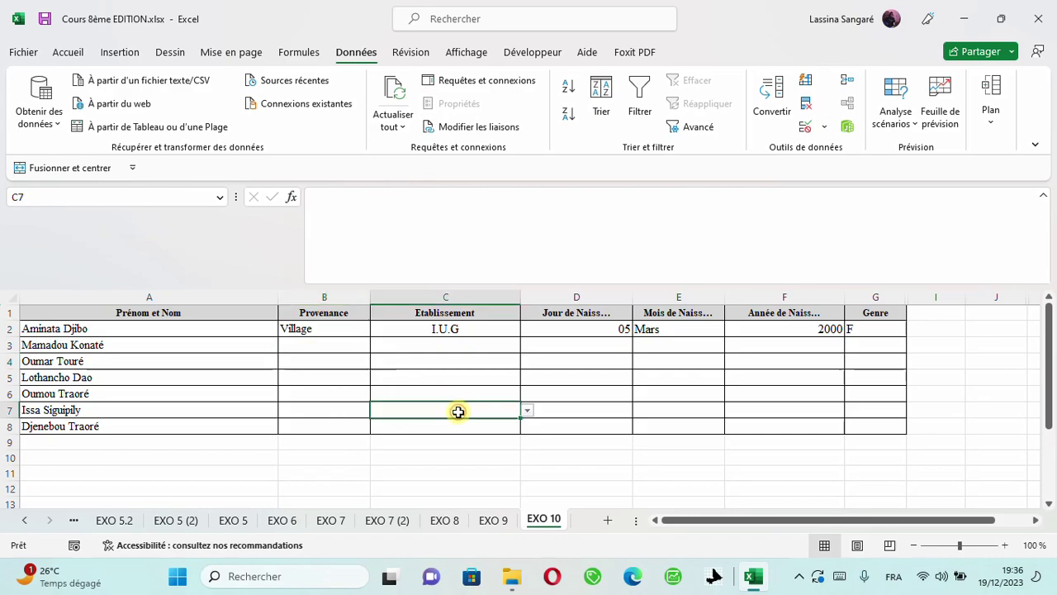
pyautogui.click(341, 364)
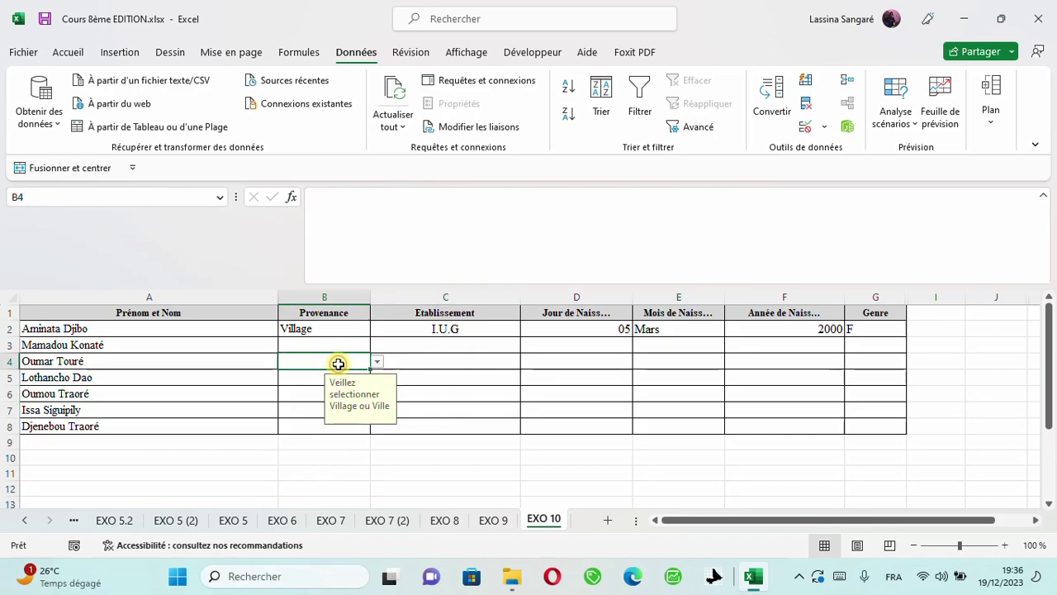
pyautogui.click(431, 360)
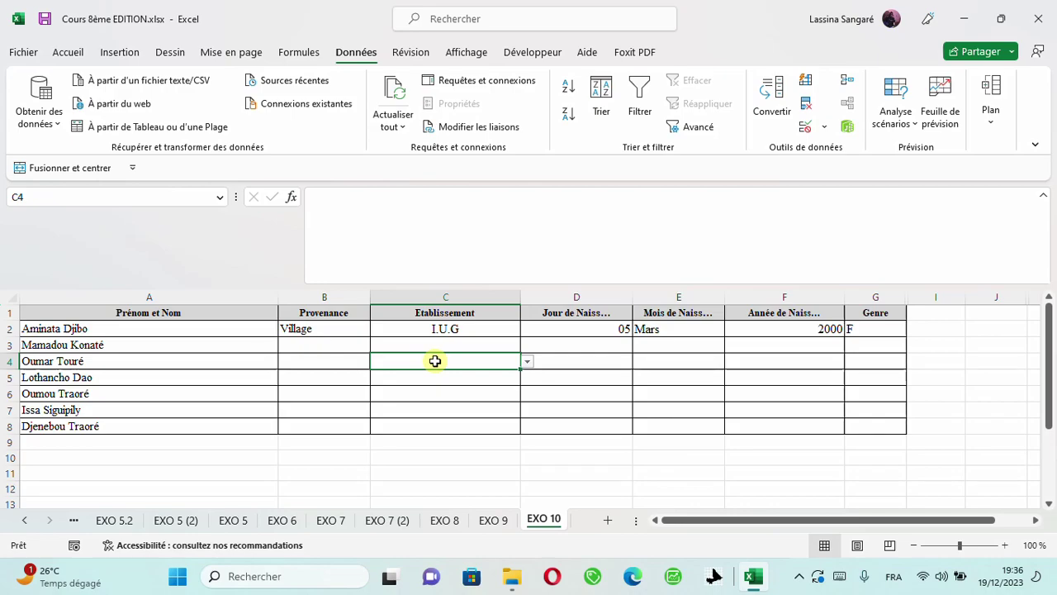
pyautogui.click(338, 349)
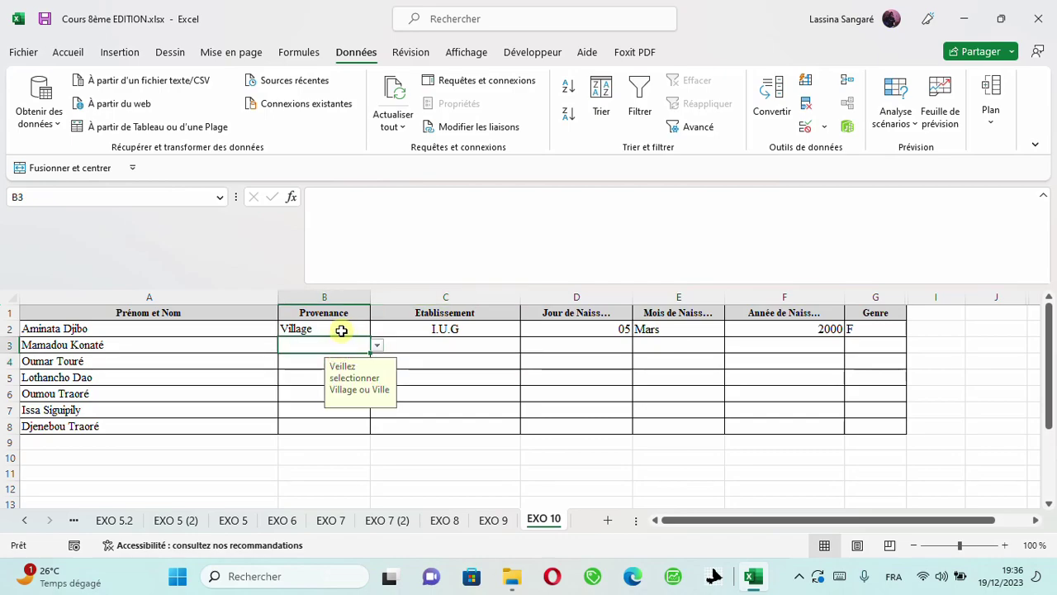
# Step: Clear the Provenance value in B2 and select B3
pyautogui.click(338, 329)
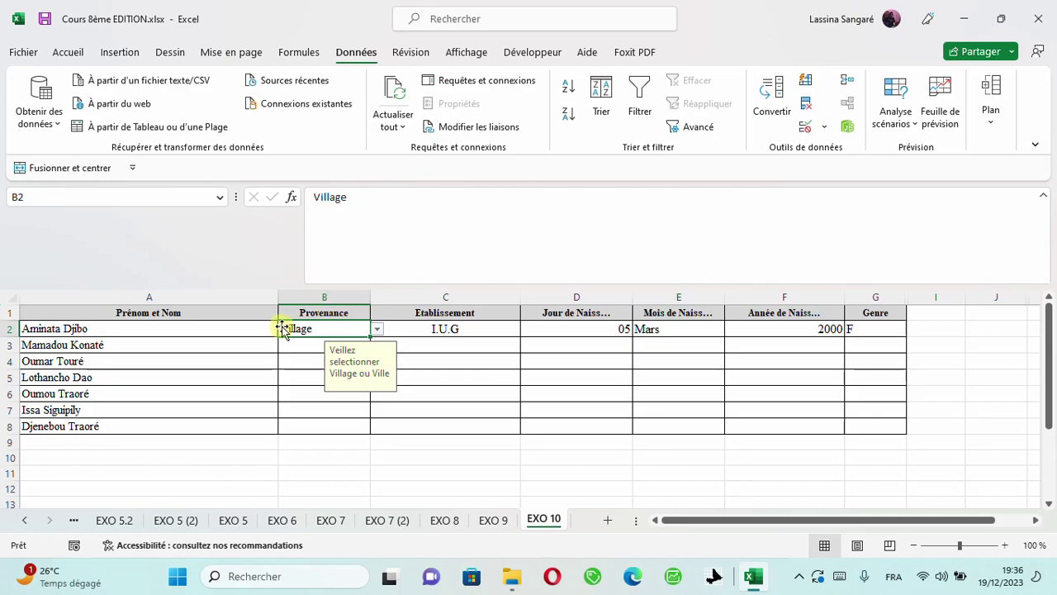
pyautogui.press('Delete')
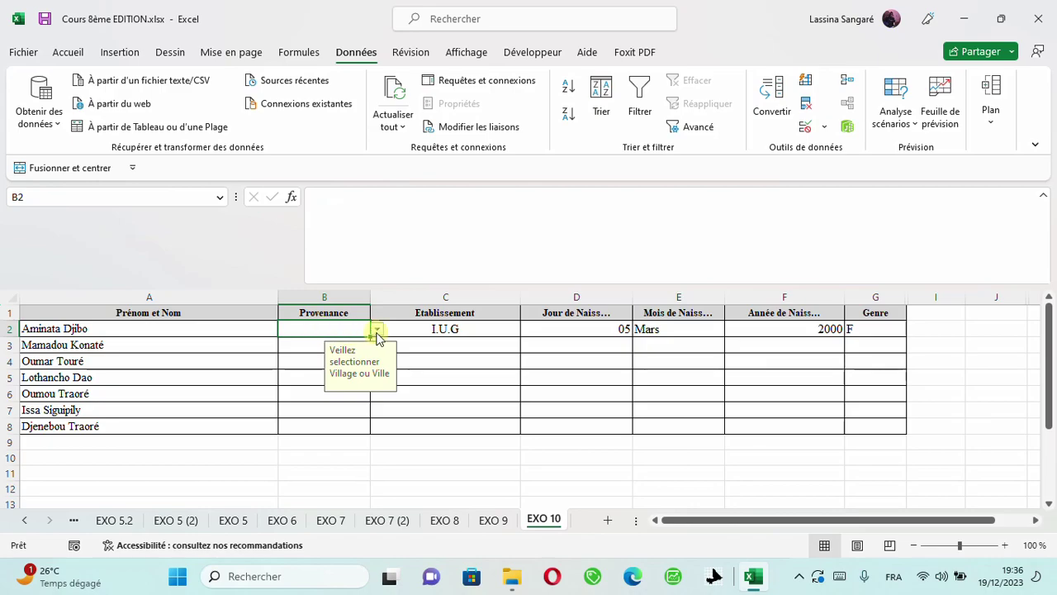
pyautogui.click(301, 346)
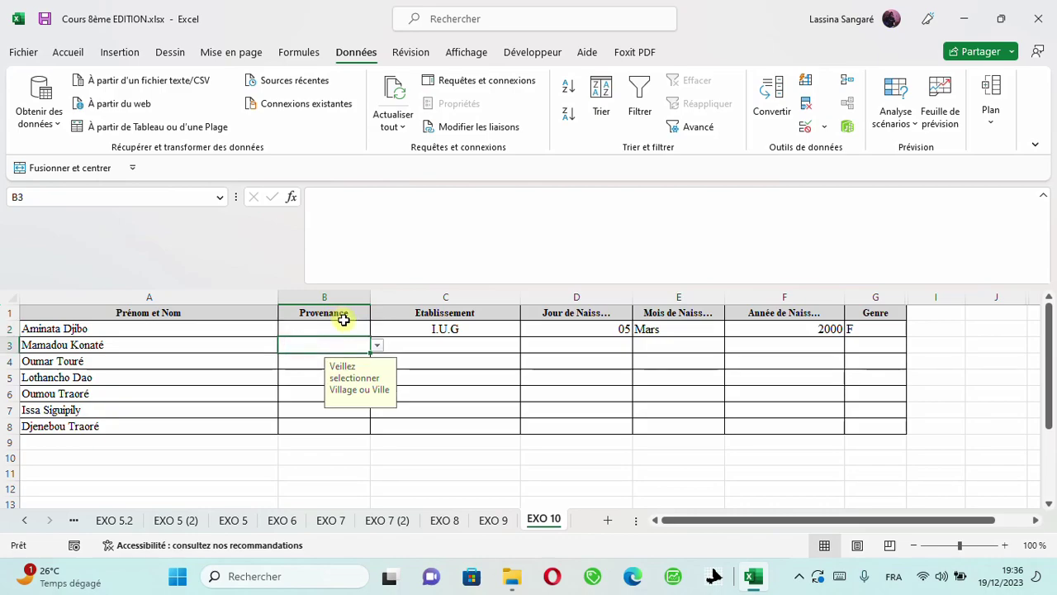
# Step: Review the input message and error alert defined in the data validation of Provenance cell B2, then select C4
pyautogui.click(344, 324)
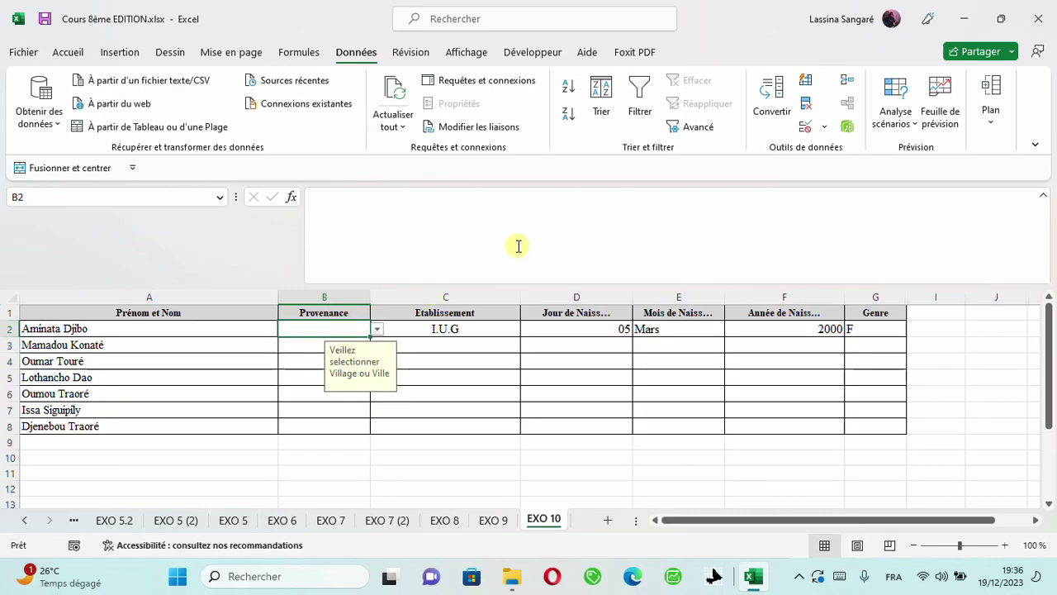
pyautogui.click(825, 126)
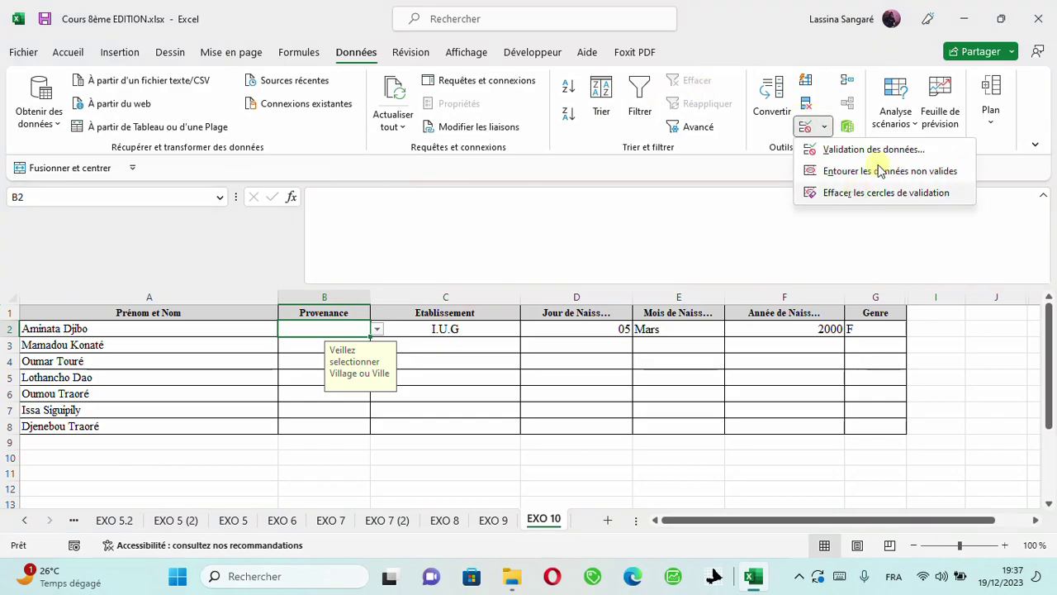
pyautogui.click(889, 152)
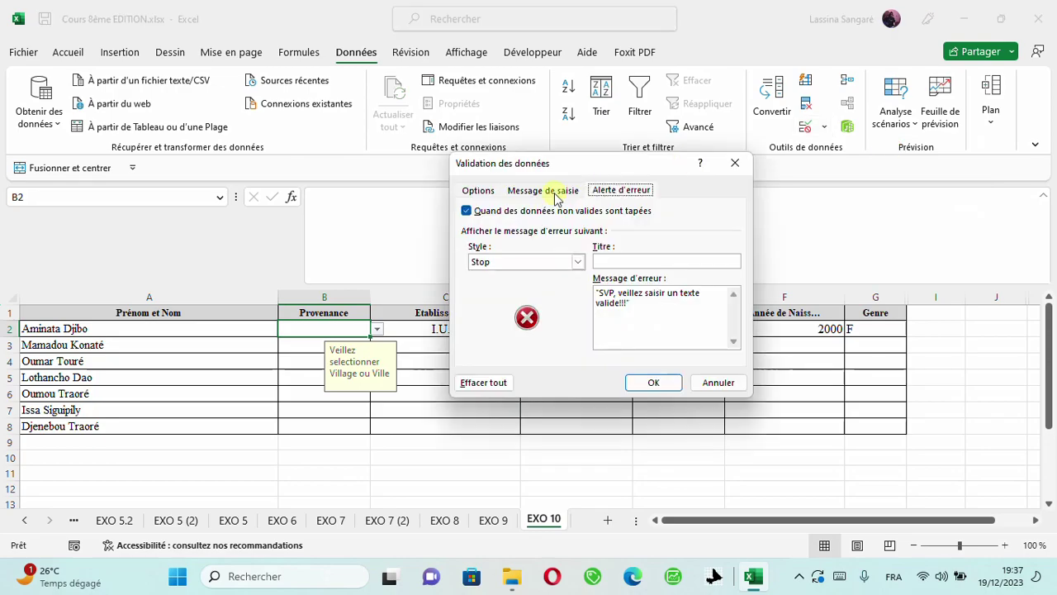
pyautogui.click(552, 191)
pyautogui.click(620, 190)
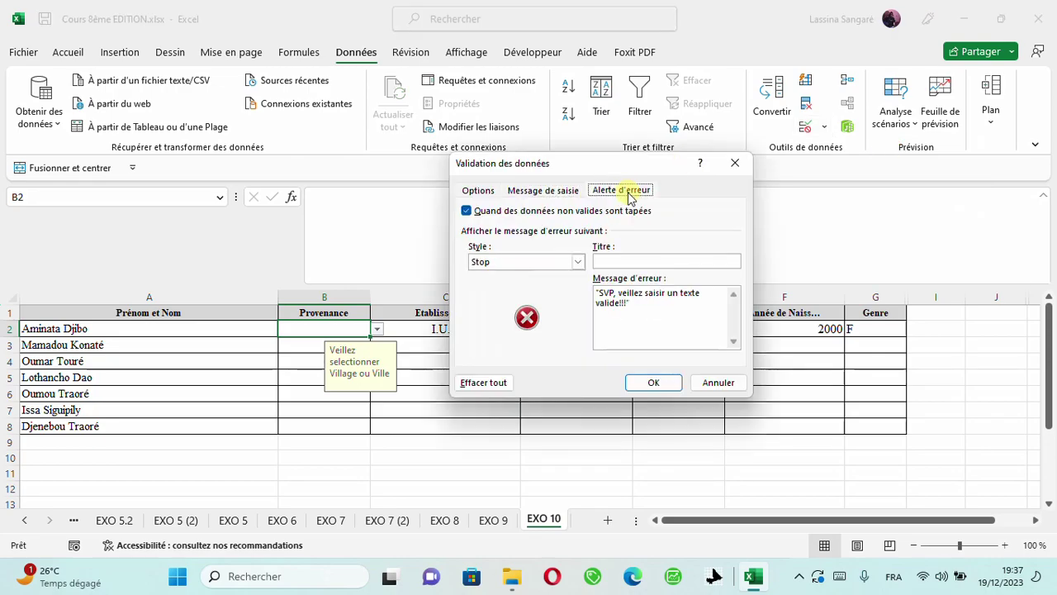
pyautogui.click(547, 191)
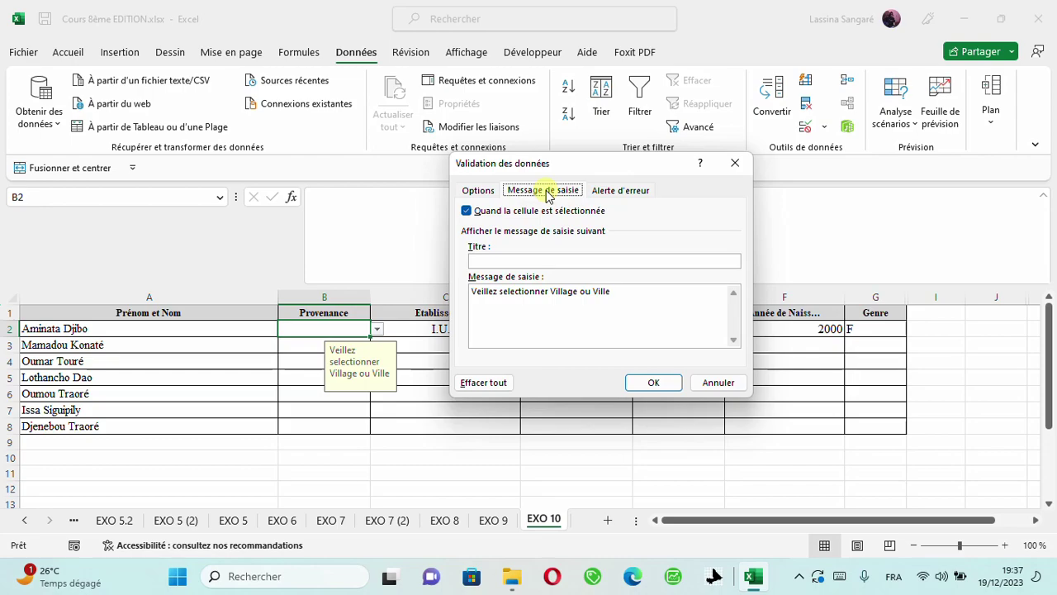
pyautogui.click(736, 164)
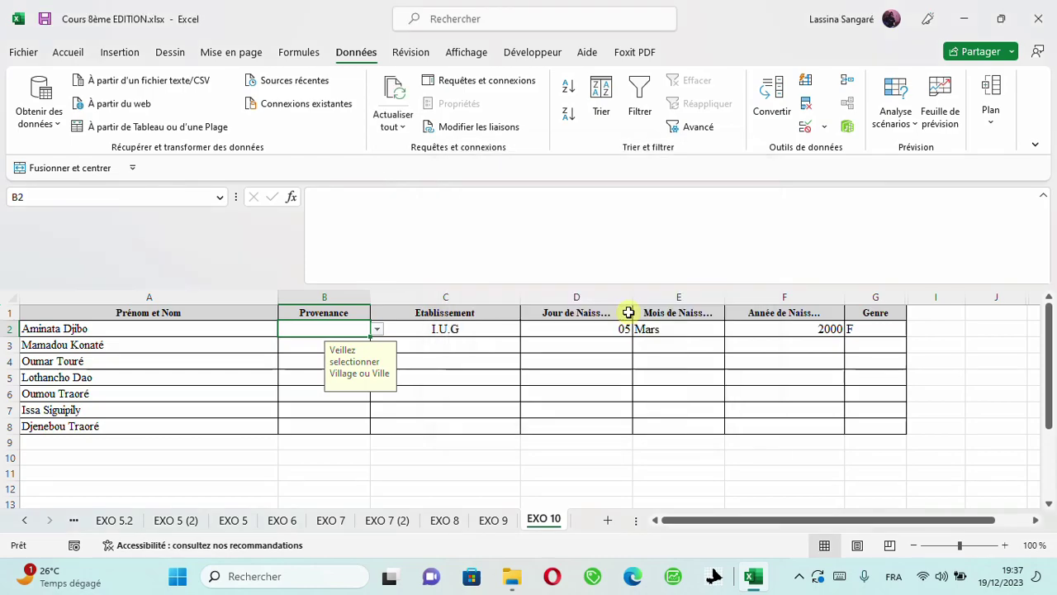
pyautogui.click(468, 355)
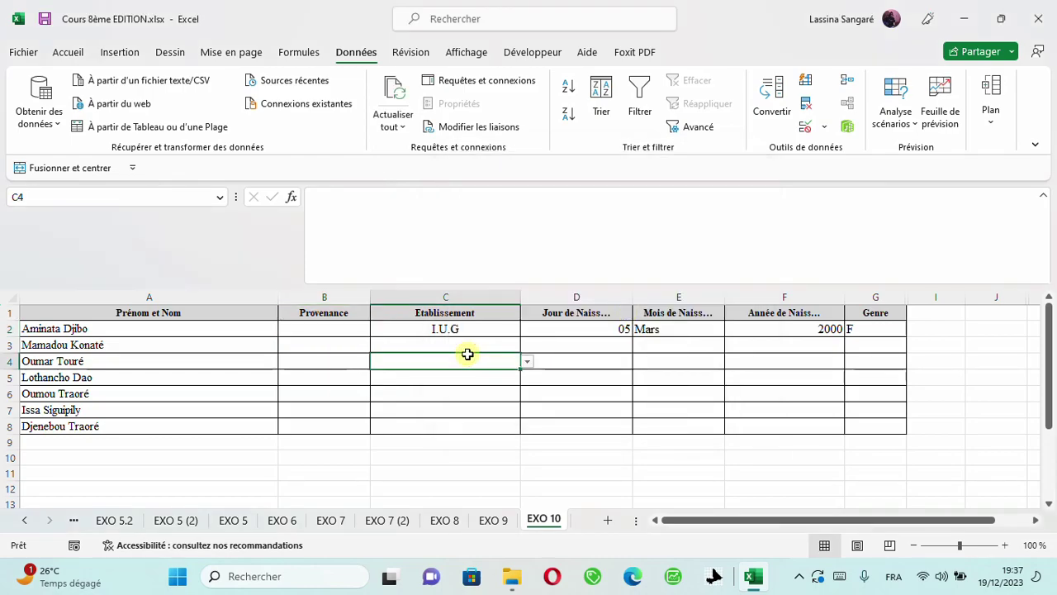
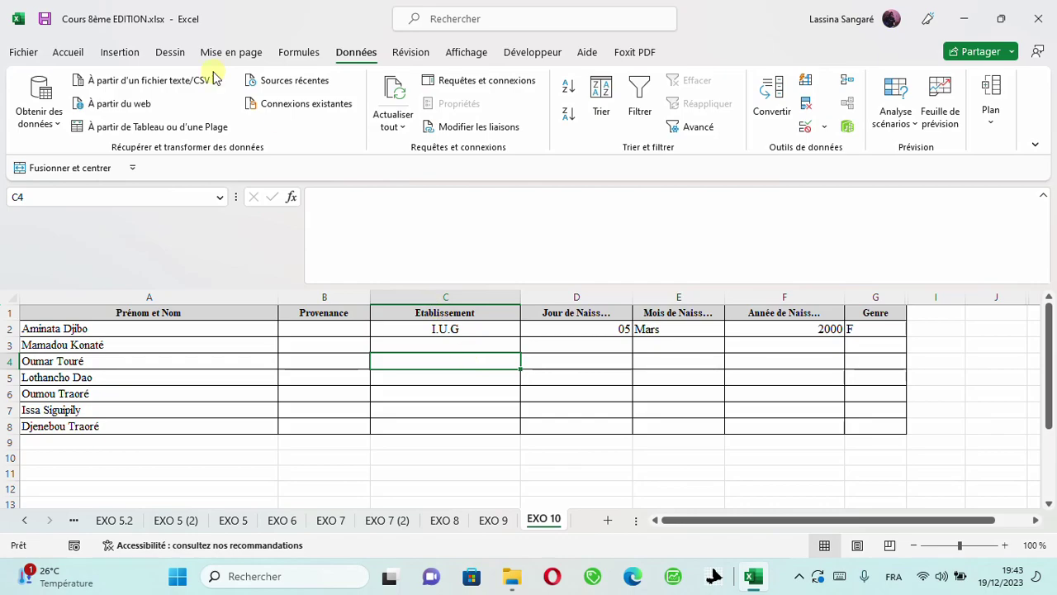
# Step: Check in the ribbon customization options whether Développeur is enabled among the main ribbon tabs
pyautogui.click(67, 52)
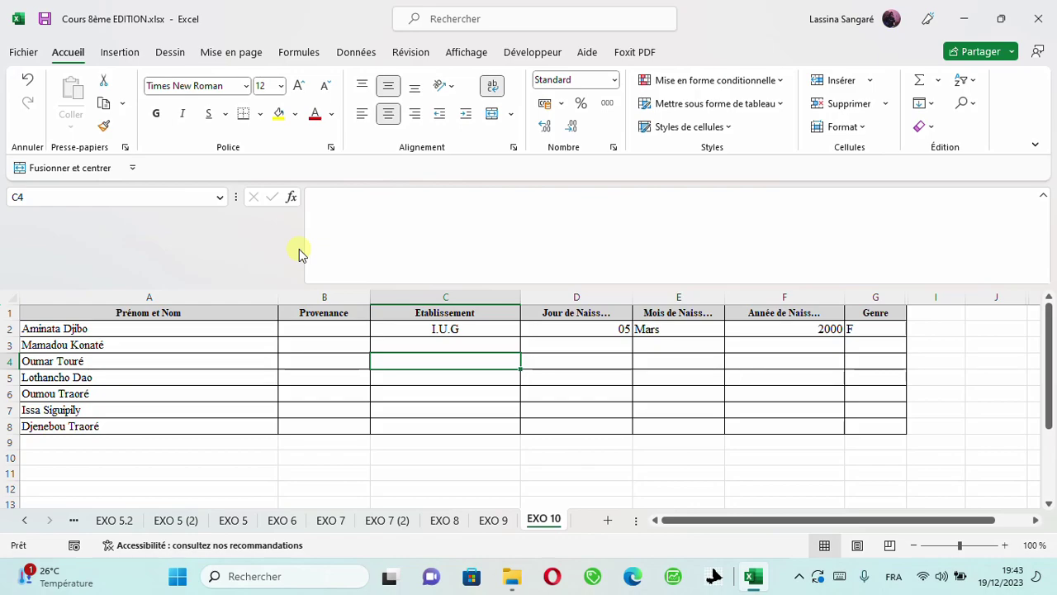
pyautogui.click(541, 55)
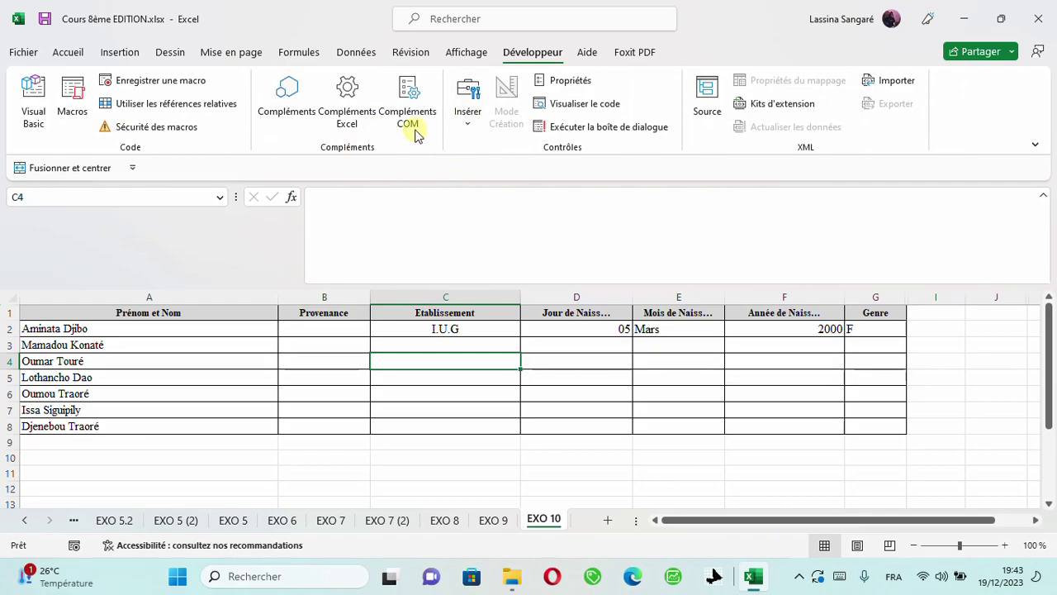
pyautogui.click(69, 54)
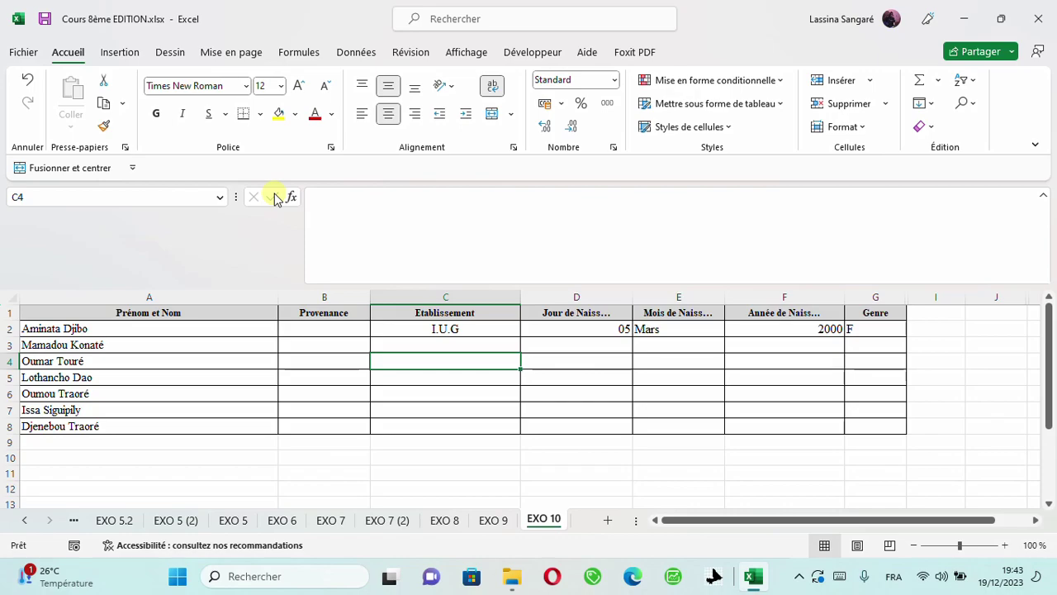
pyautogui.click(23, 53)
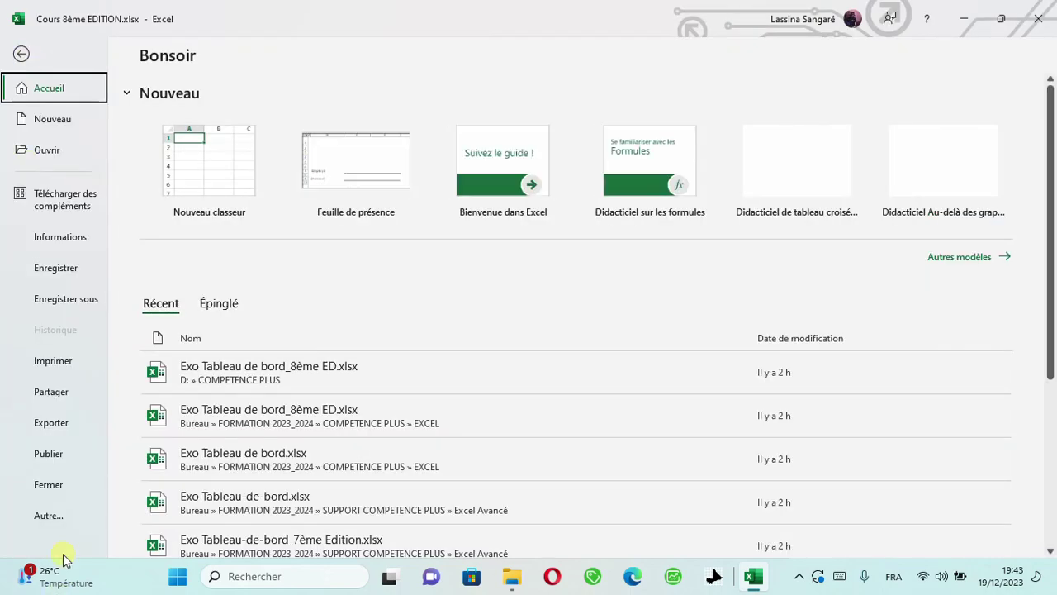
pyautogui.click(58, 518)
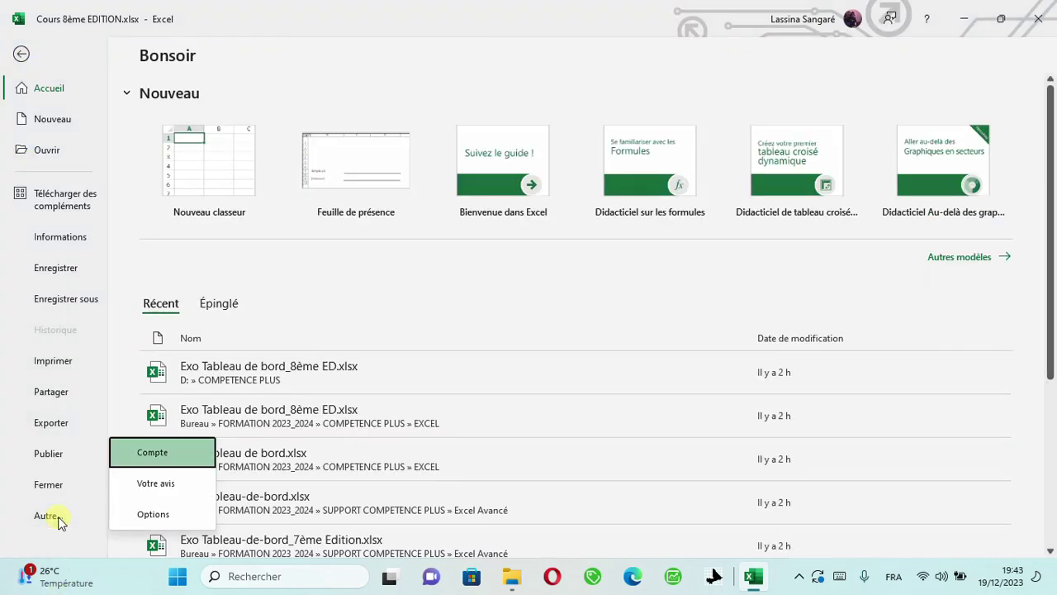
pyautogui.click(165, 514)
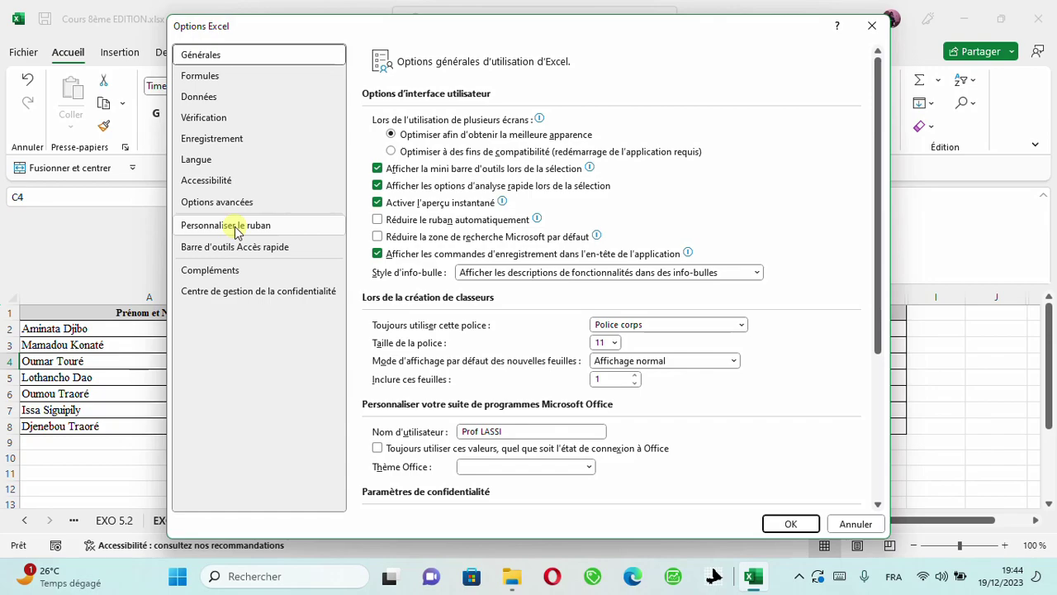
pyautogui.click(236, 226)
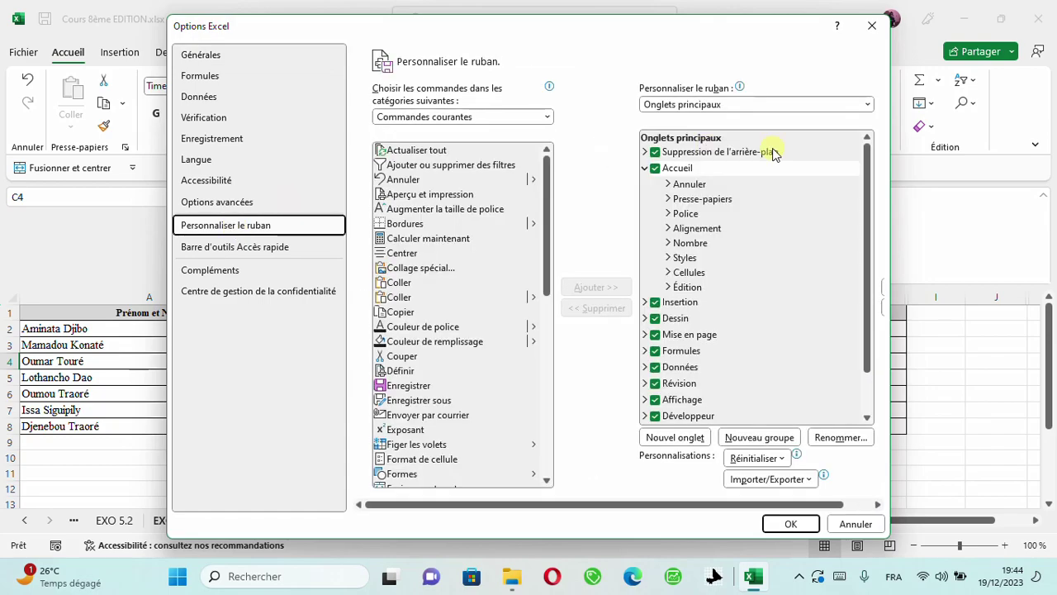
pyautogui.scroll(-1, 876, 397)
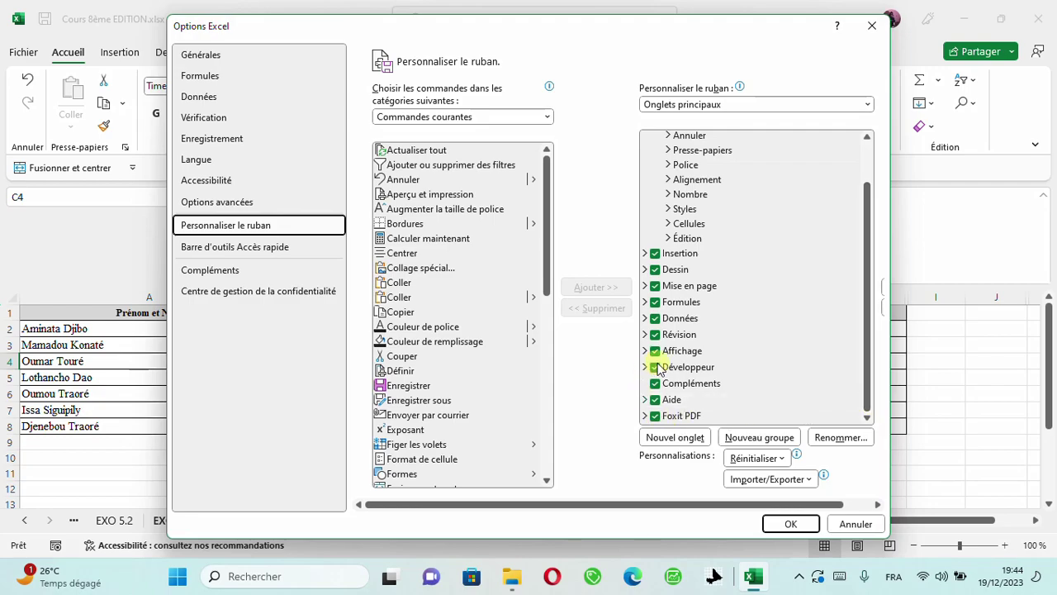
pyautogui.click(870, 30)
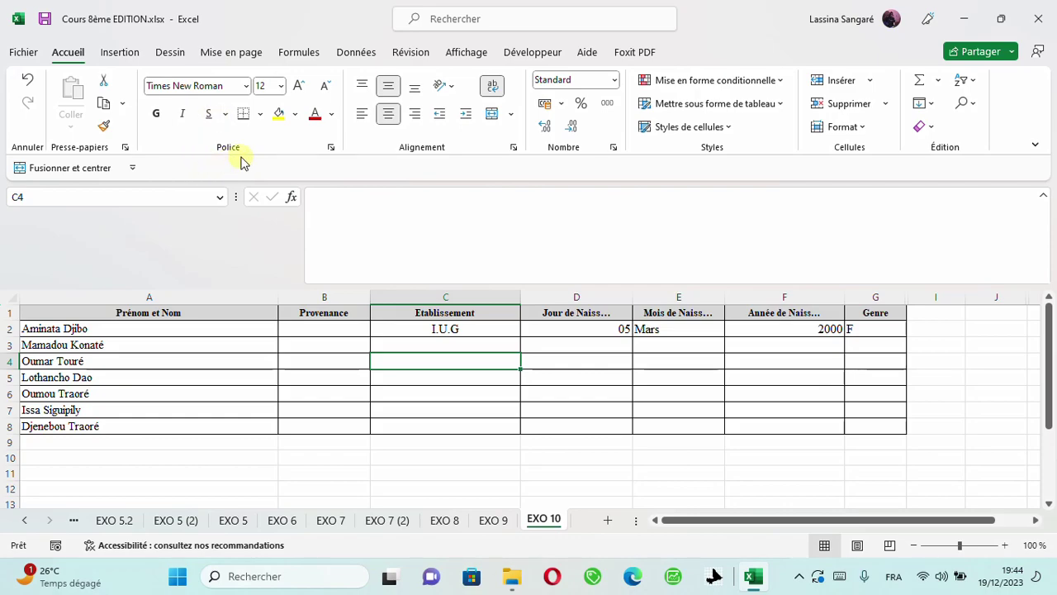
# Step: Disable and re-enable Développeur in the ribbon customization, collapse the Accueil group list, and apply the options
pyautogui.rightClick(241, 161)
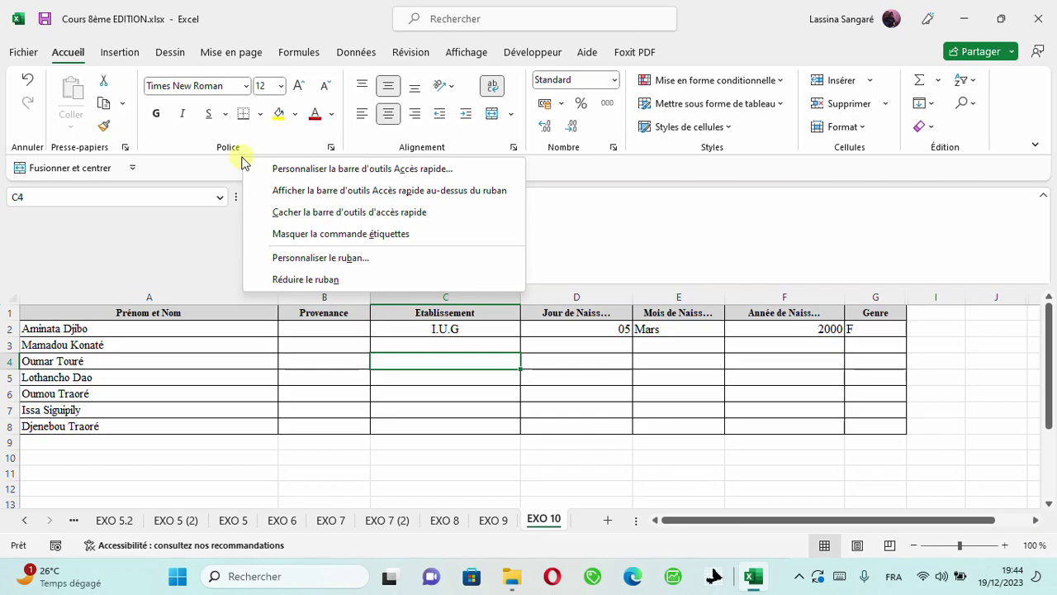
pyautogui.click(339, 258)
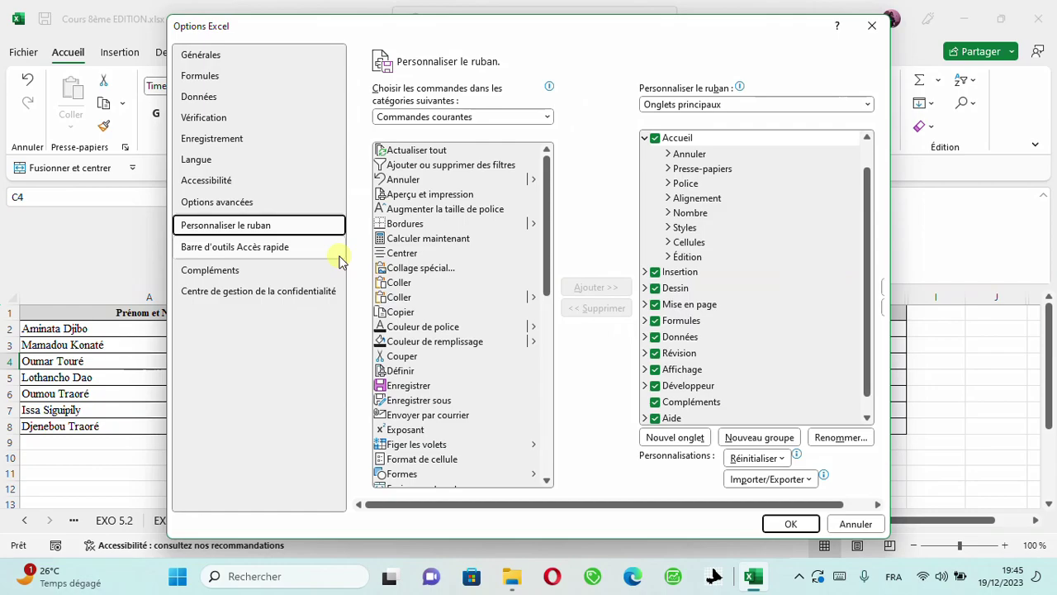
pyautogui.click(656, 386)
pyautogui.click(656, 386)
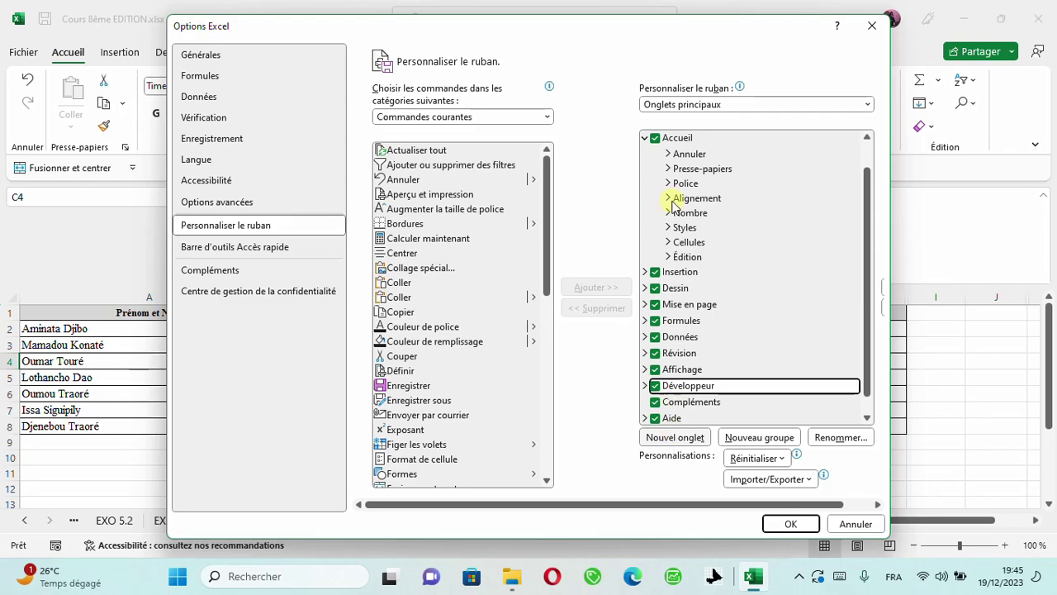
pyautogui.click(645, 138)
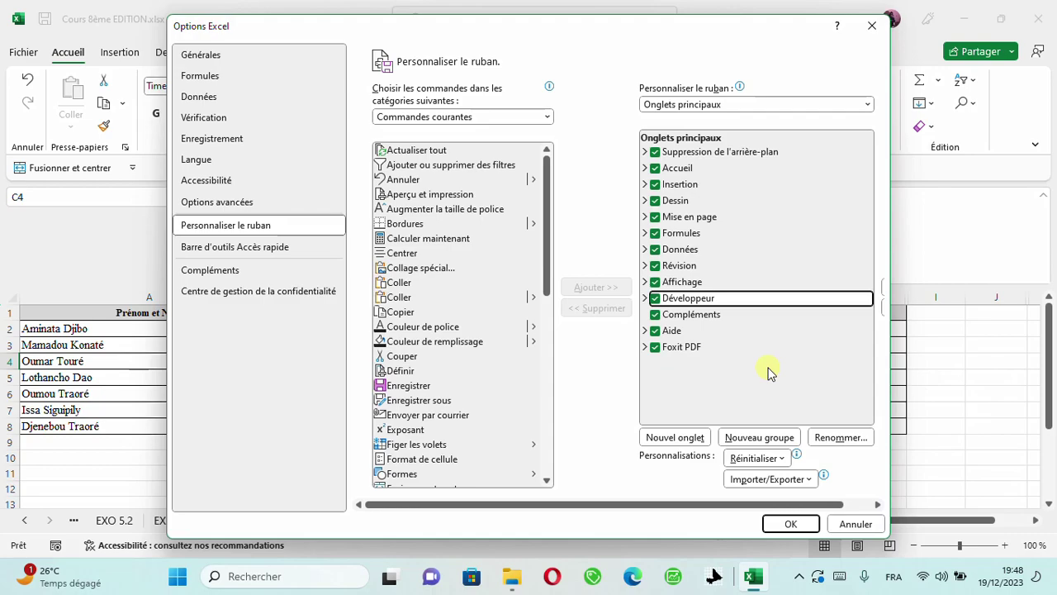
pyautogui.click(791, 525)
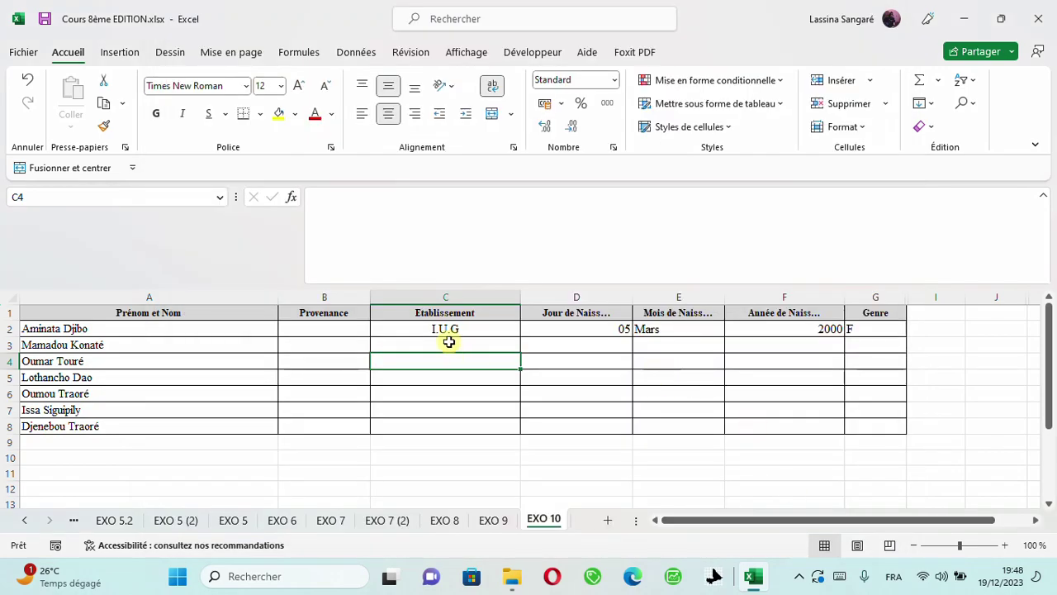
# Step: Examine the form and ActiveX controls available for insertion, including the Bouton form control
pyautogui.click(519, 58)
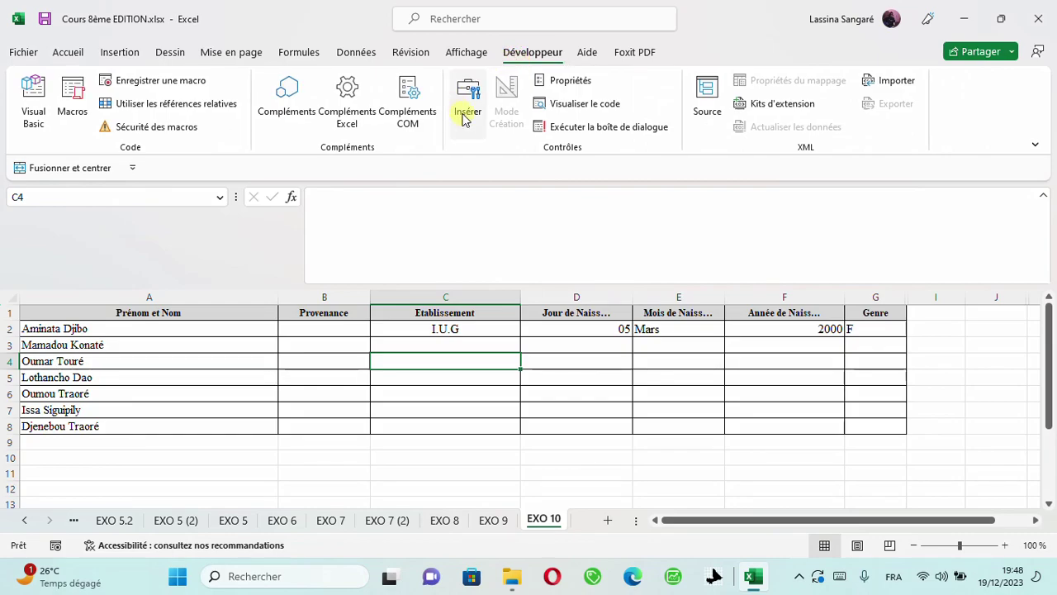
pyautogui.click(467, 131)
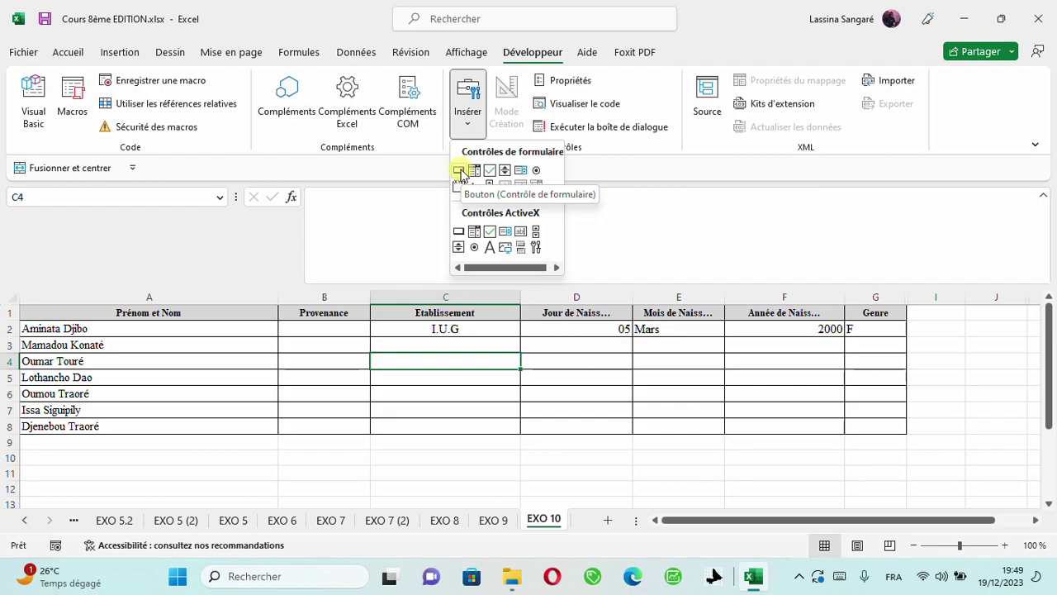
pyautogui.click(460, 172)
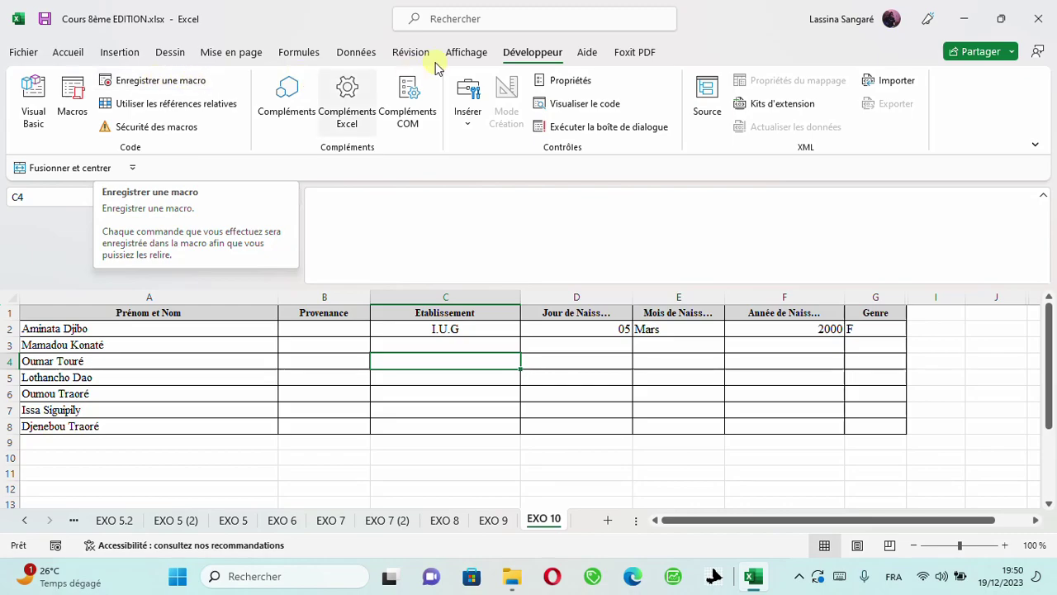
# Step: Compare the macro commands offered under Affichage with those offered under Développeur
pyautogui.click(467, 52)
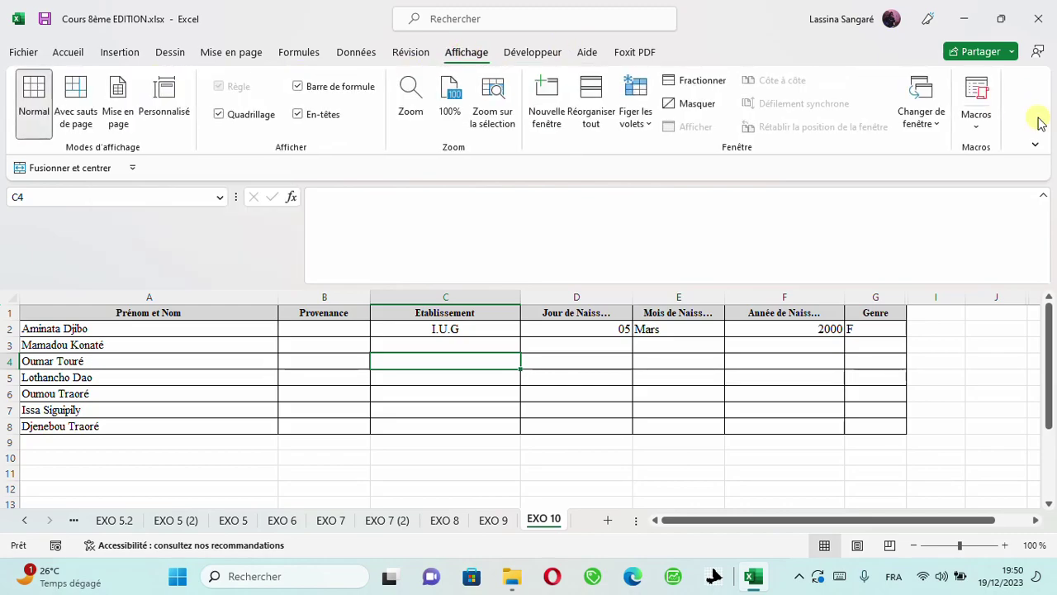
pyautogui.click(977, 132)
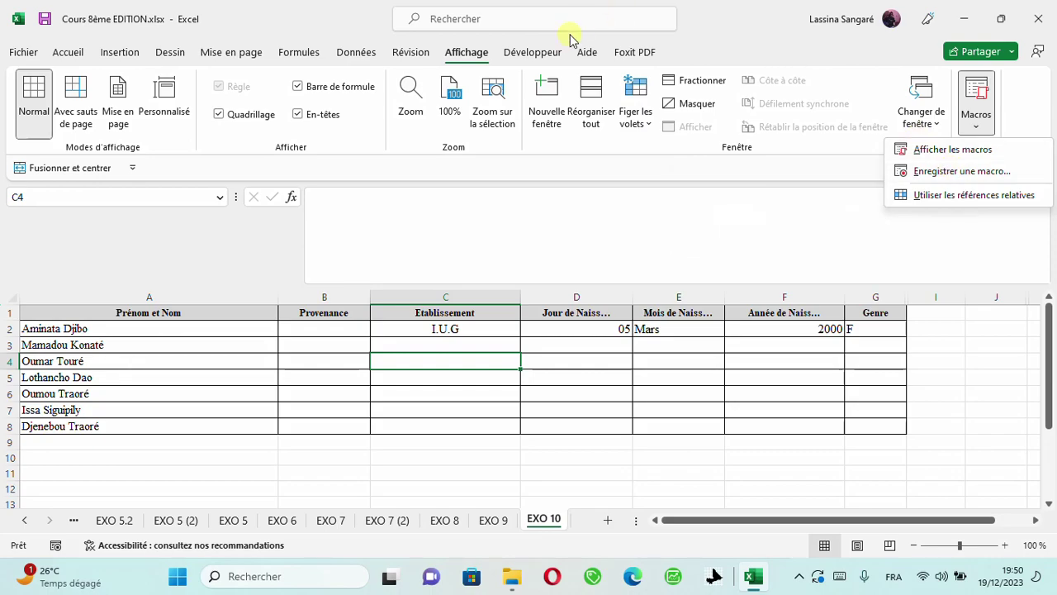
pyautogui.click(550, 51)
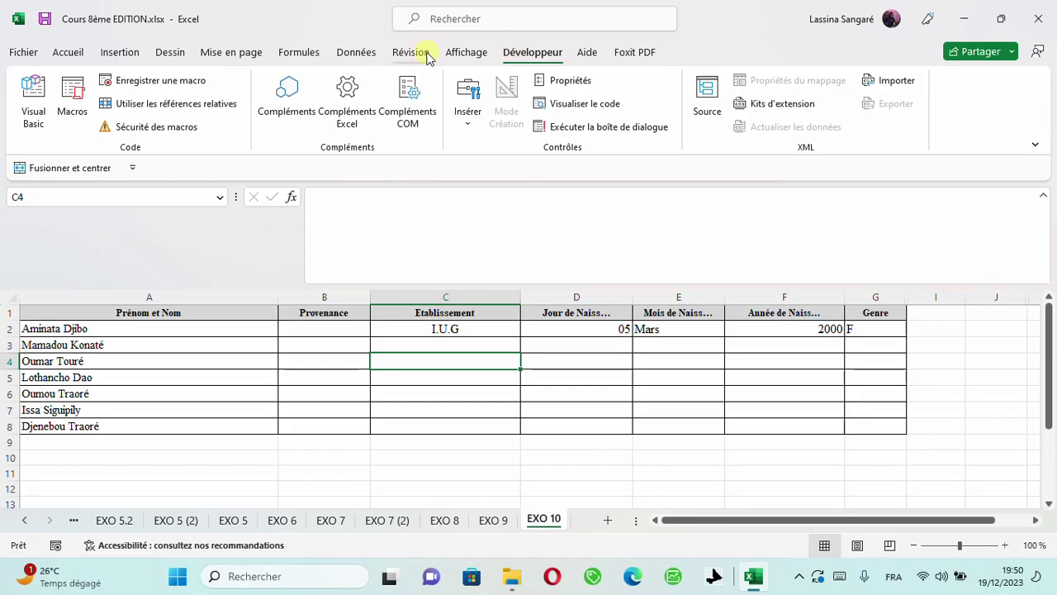
pyautogui.click(459, 54)
pyautogui.click(981, 129)
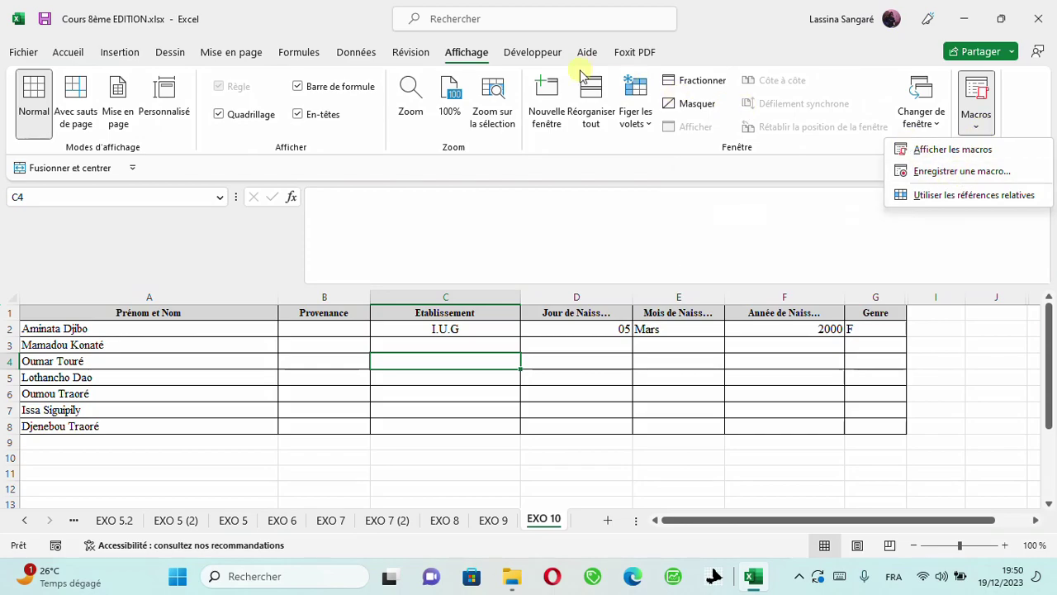
pyautogui.click(539, 63)
pyautogui.click(539, 62)
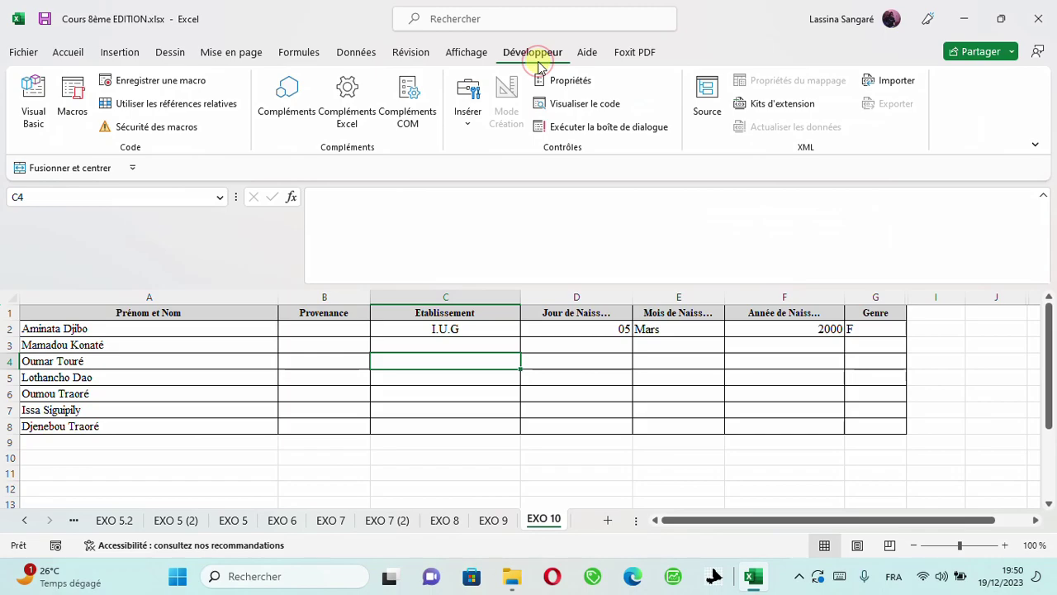
# Step: Start recording a macro named EFFACER, stored in Ce classeur, without a shortcut key or description
pyautogui.click(164, 82)
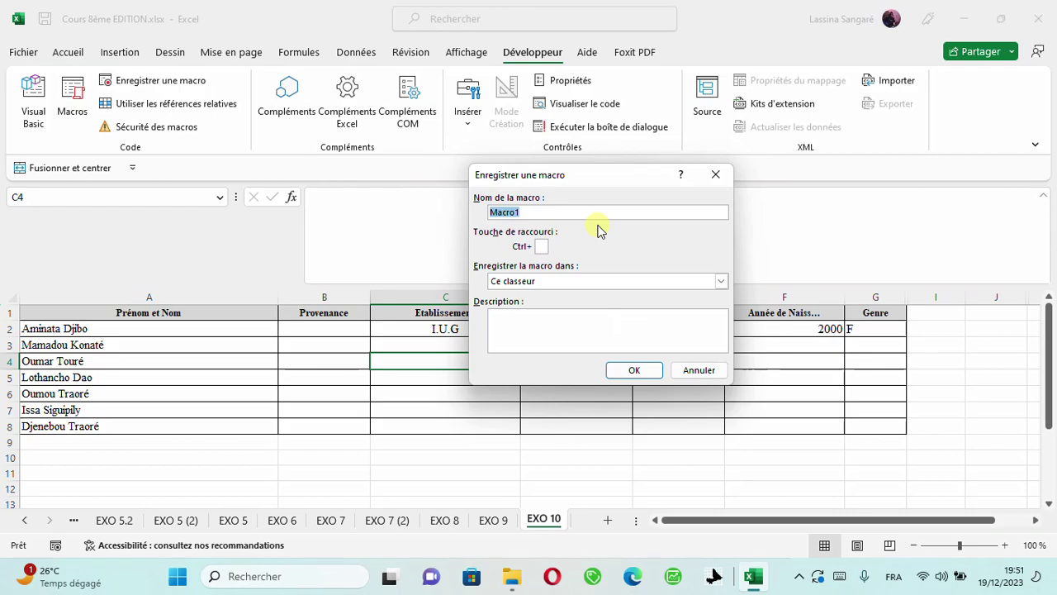
pyautogui.click(722, 282)
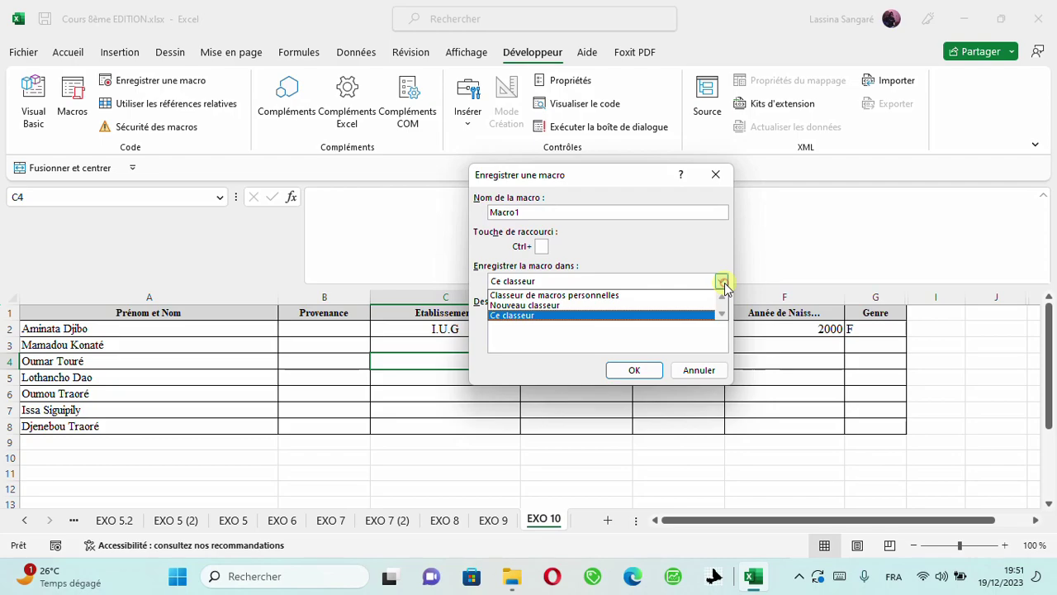
pyautogui.click(723, 283)
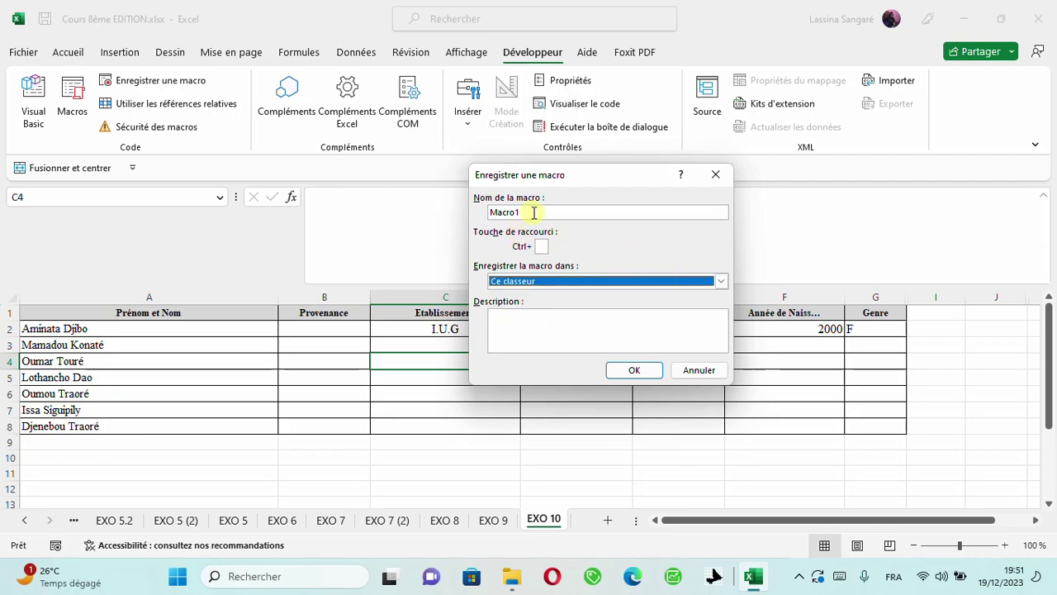
pyautogui.moveTo(537, 211); pyautogui.dragTo(457, 212)
pyautogui.write('EFF')
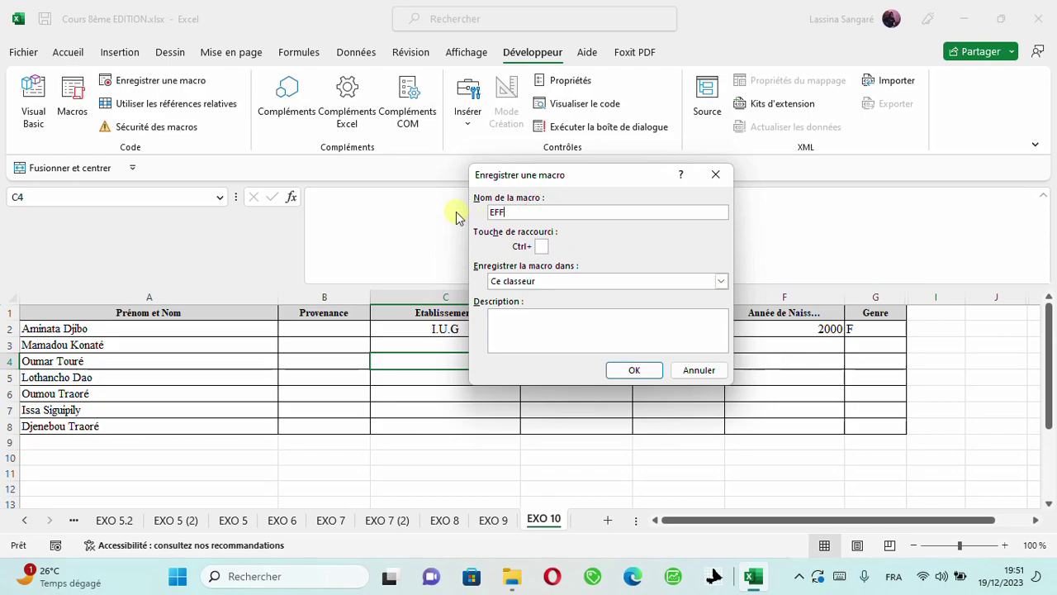
pyautogui.write('ACER')
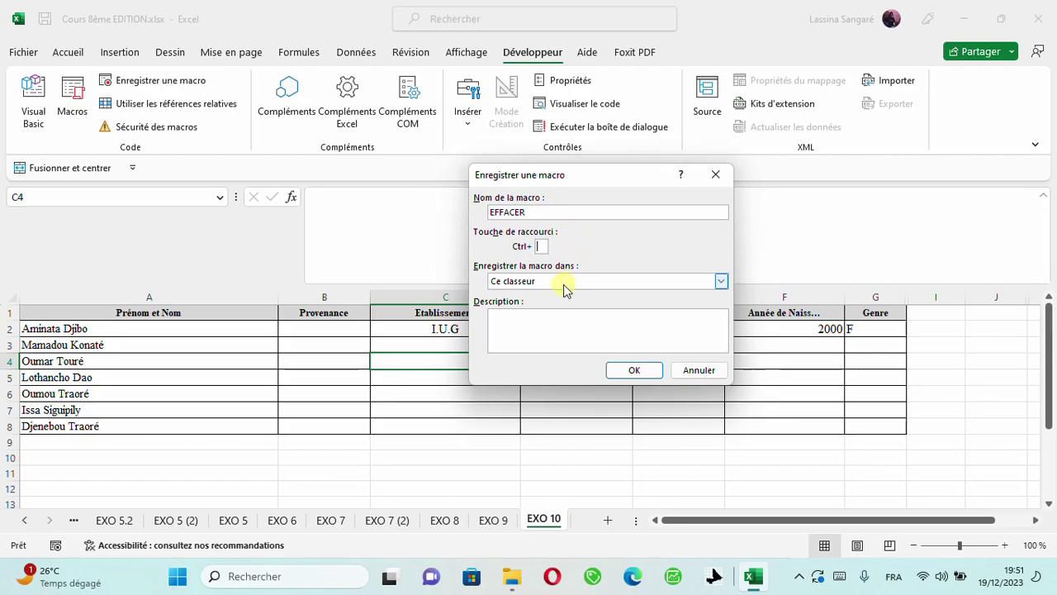
pyautogui.click(514, 324)
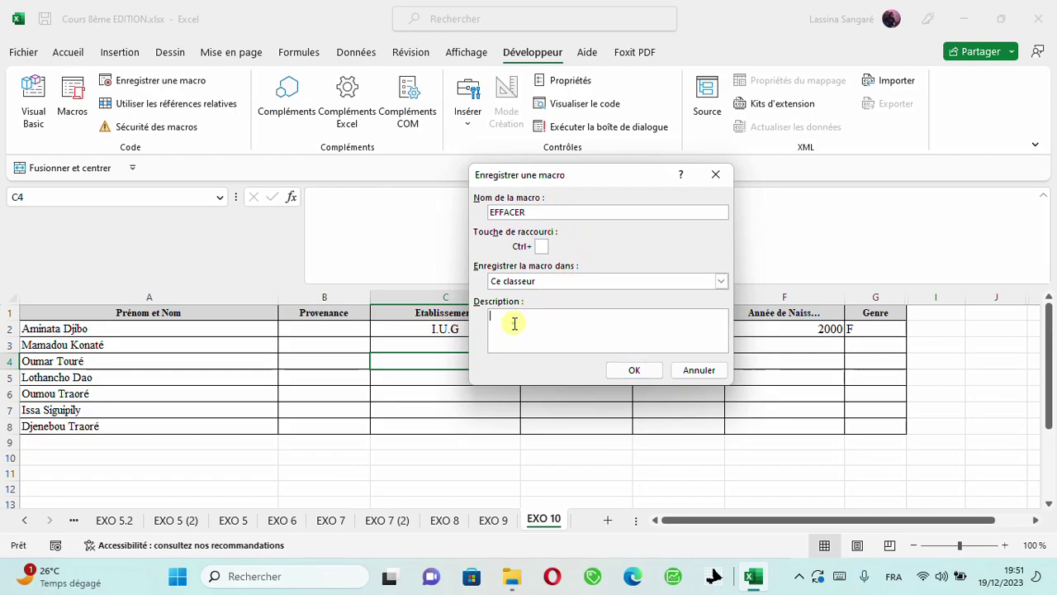
pyautogui.click(632, 370)
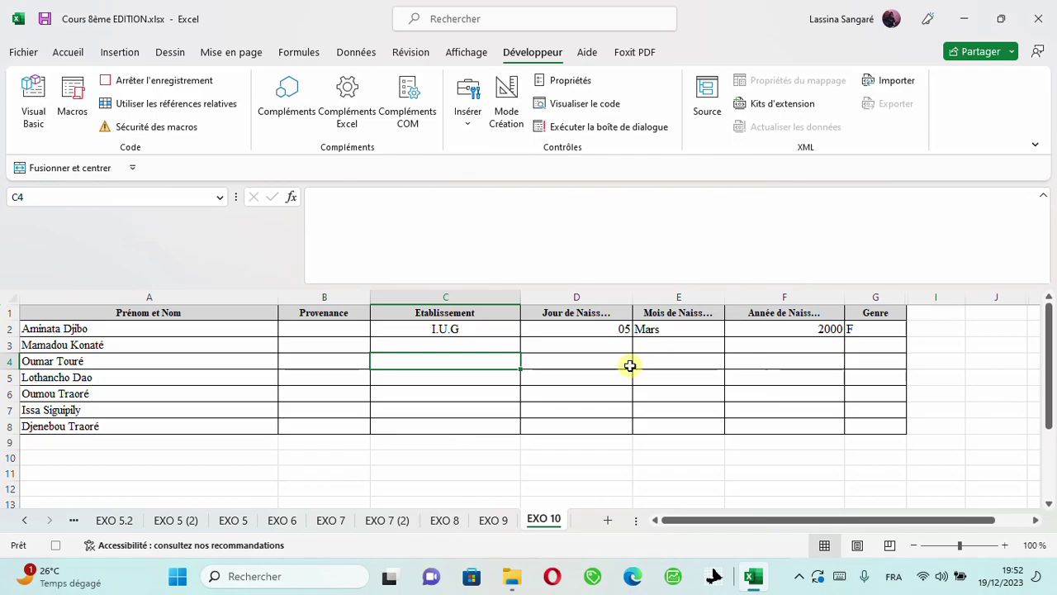
# Step: Clear the contents of B2:G8, select B2, and stop recording the macro
pyautogui.moveTo(335, 327); pyautogui.dragTo(867, 427)
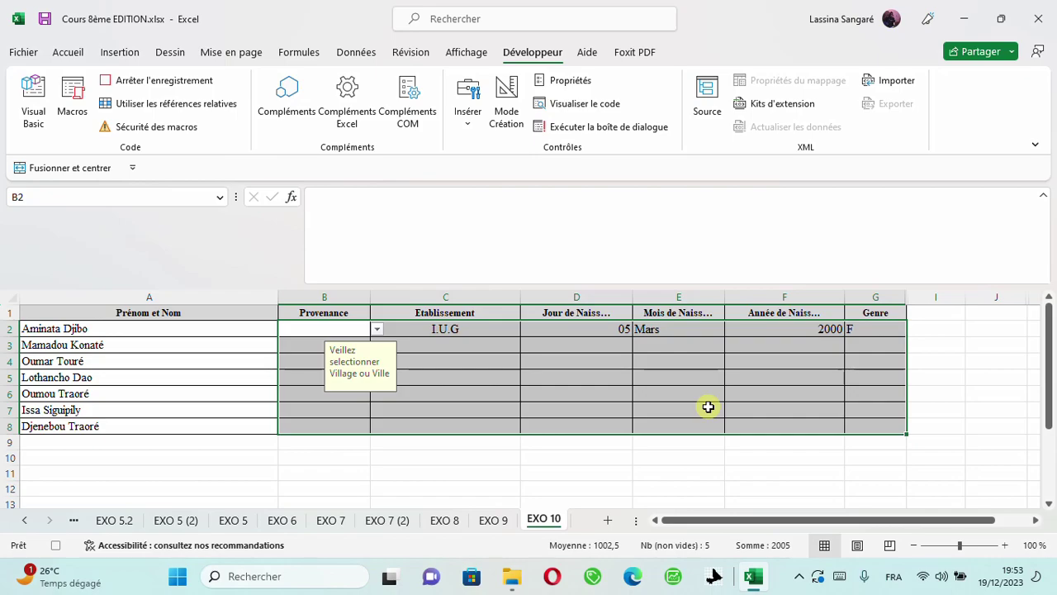
pyautogui.press('Delete')
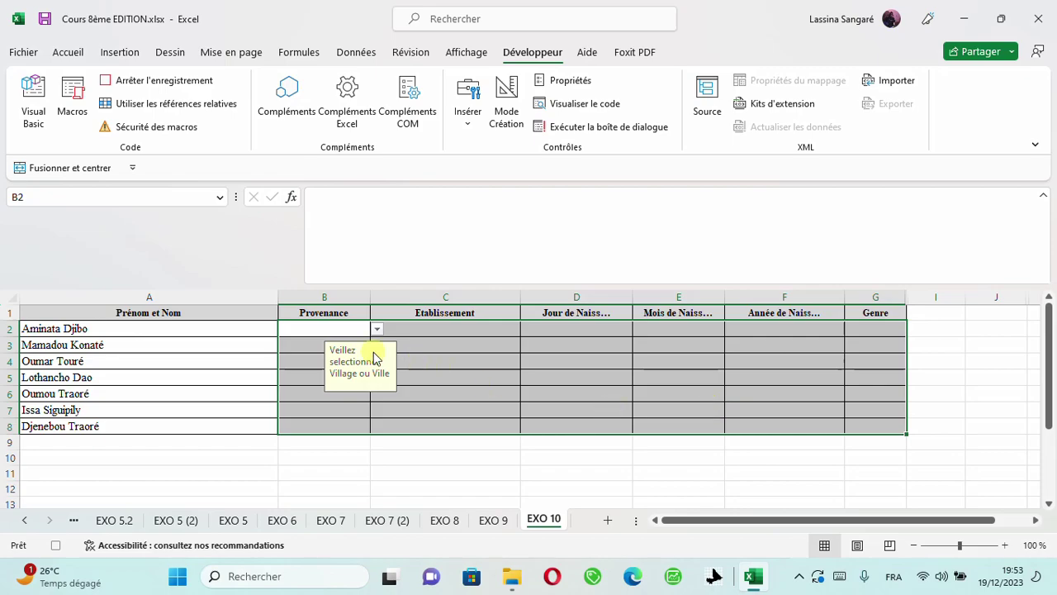
pyautogui.click(321, 334)
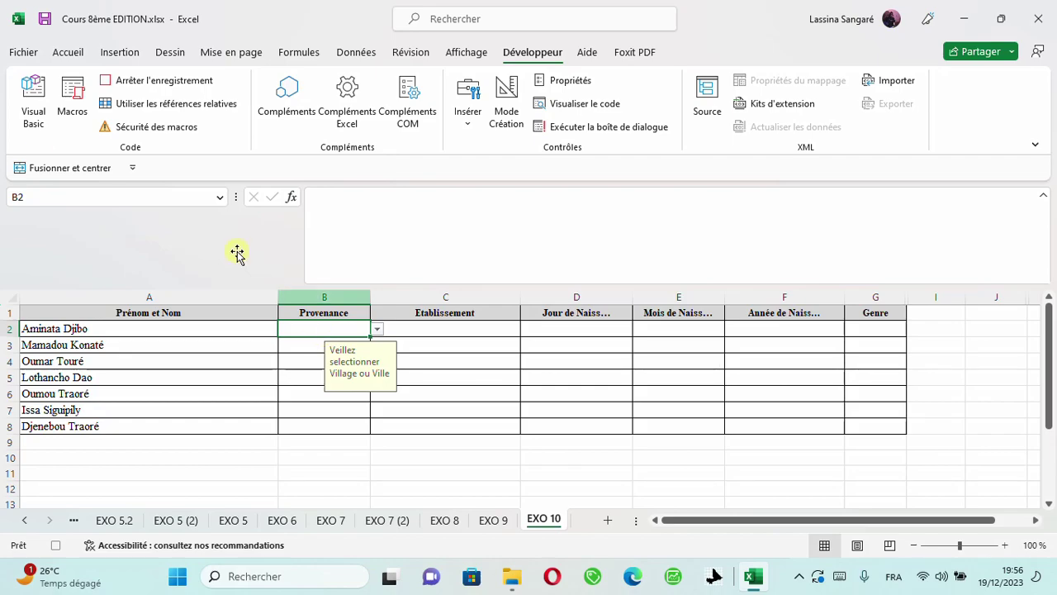
pyautogui.click(156, 86)
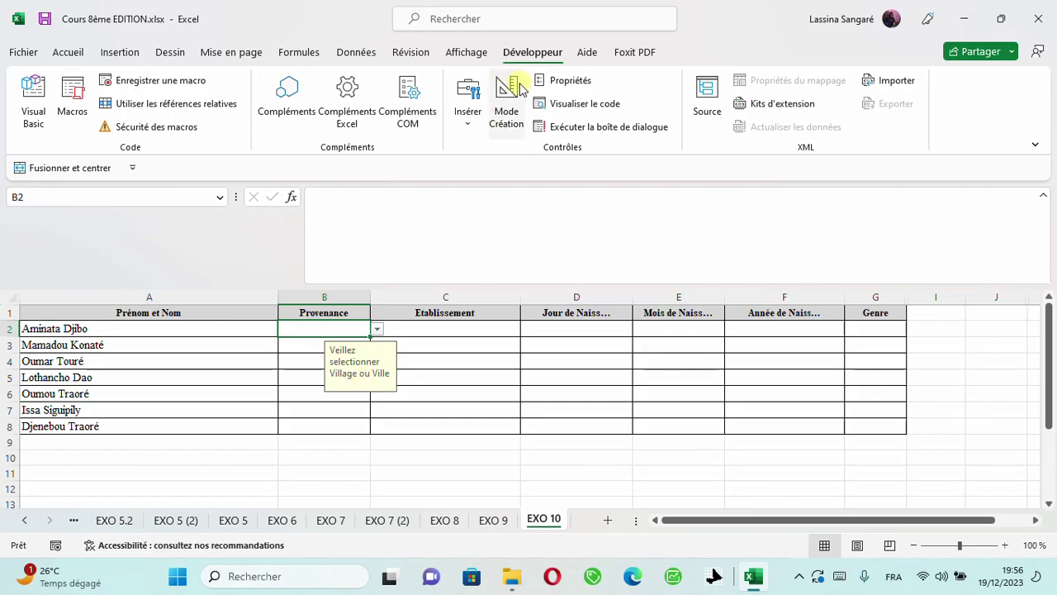
# Step: Insert a Bouton form control beside the table over columns I and J near row 2, and assign the EFFACER macro to it
pyautogui.click(471, 125)
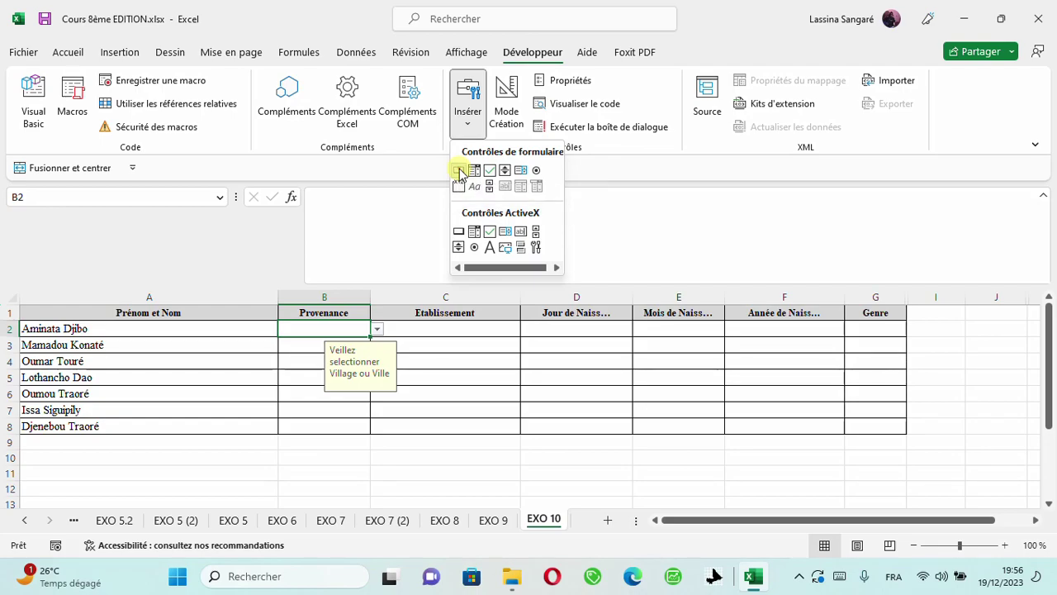
pyautogui.click(459, 171)
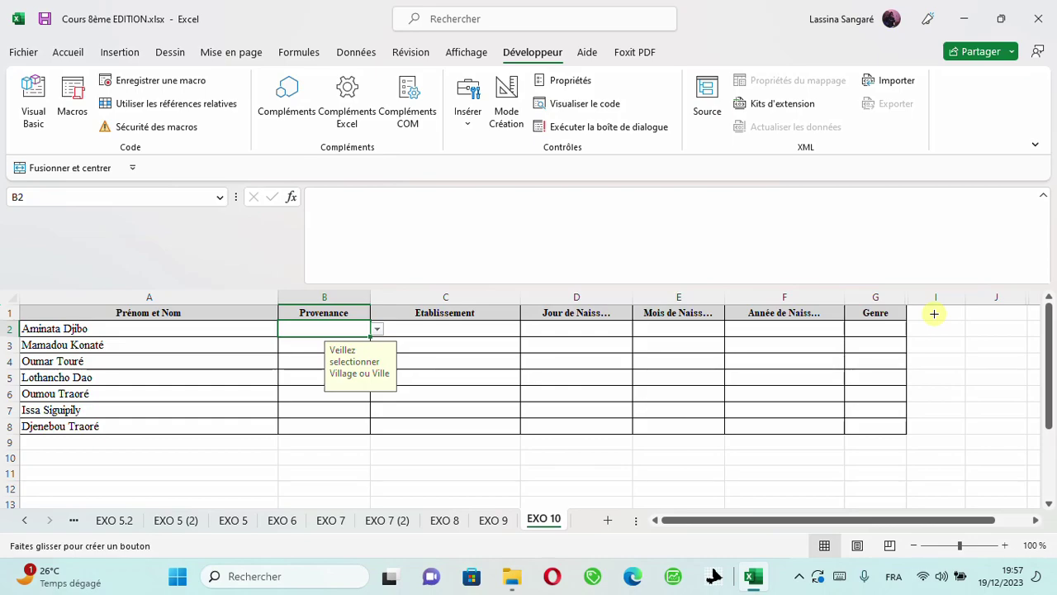
pyautogui.moveTo(935, 315)
pyautogui.mouseDown()
pyautogui.moveTo(966, 333)
pyautogui.moveTo(1024, 341)
pyautogui.mouseUp()
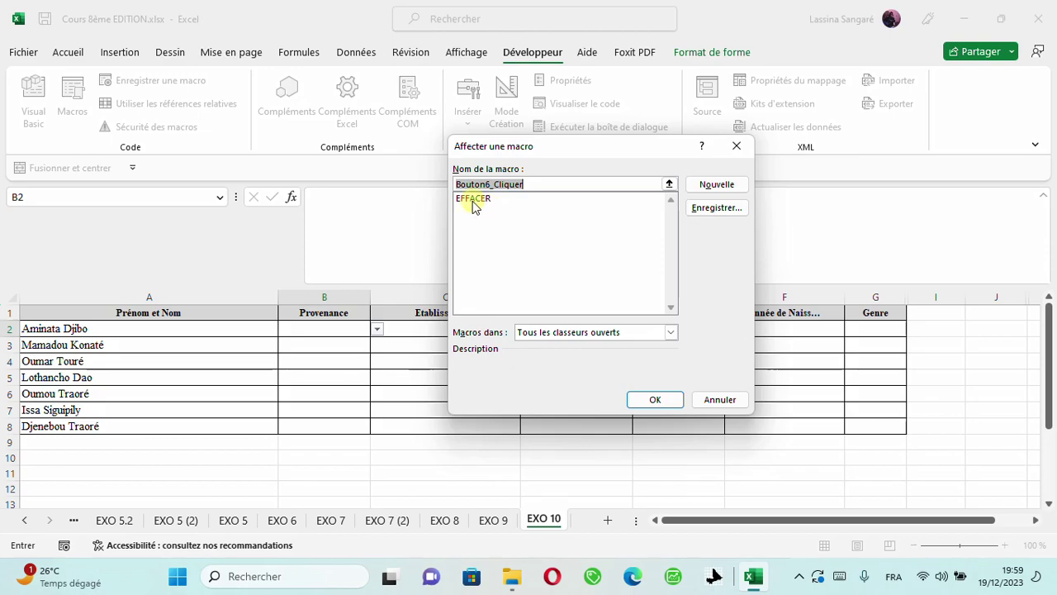
pyautogui.click(473, 205)
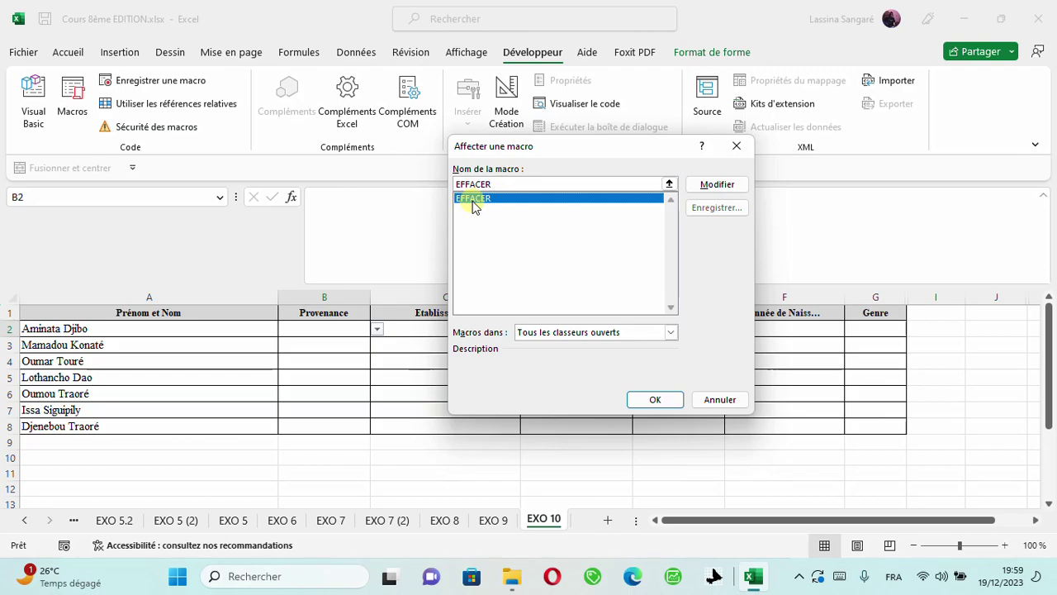
pyautogui.click(661, 402)
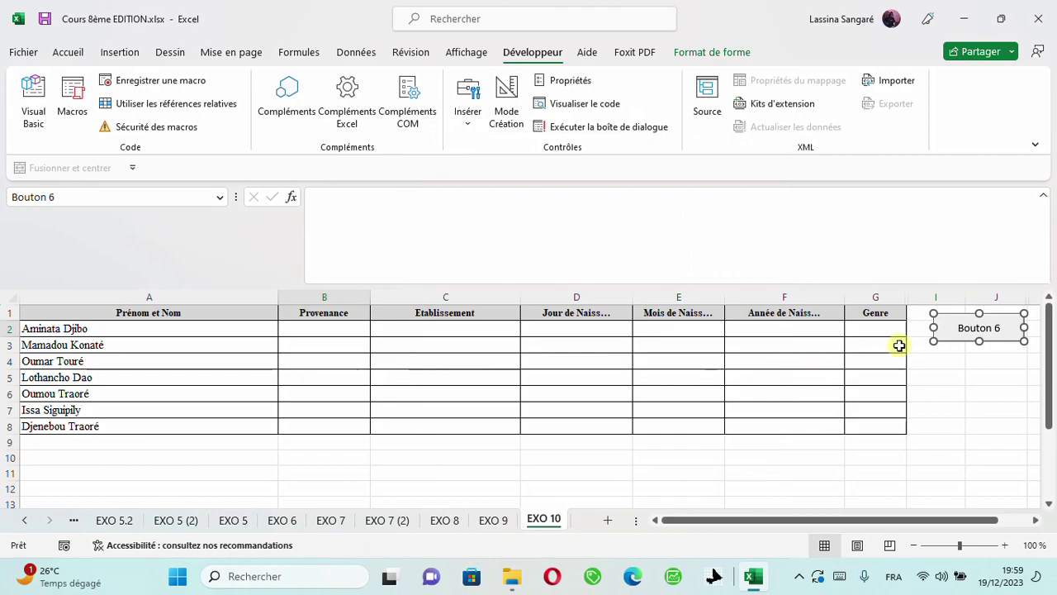
pyautogui.click(963, 411)
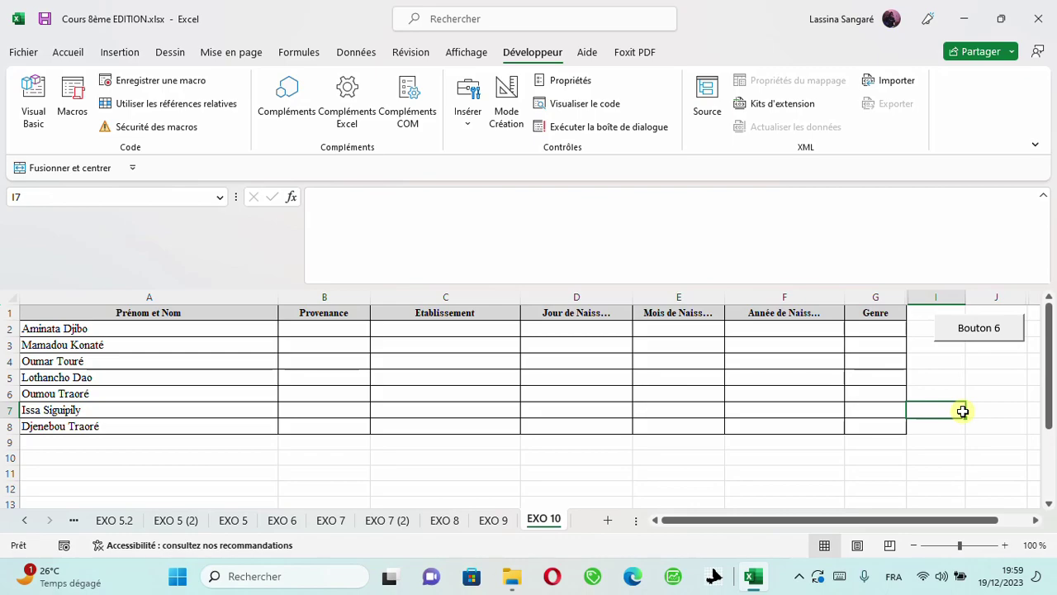
# Step: Set the first student's Provenance to Village and Etablissement to E.N.I-ABT
pyautogui.click(351, 327)
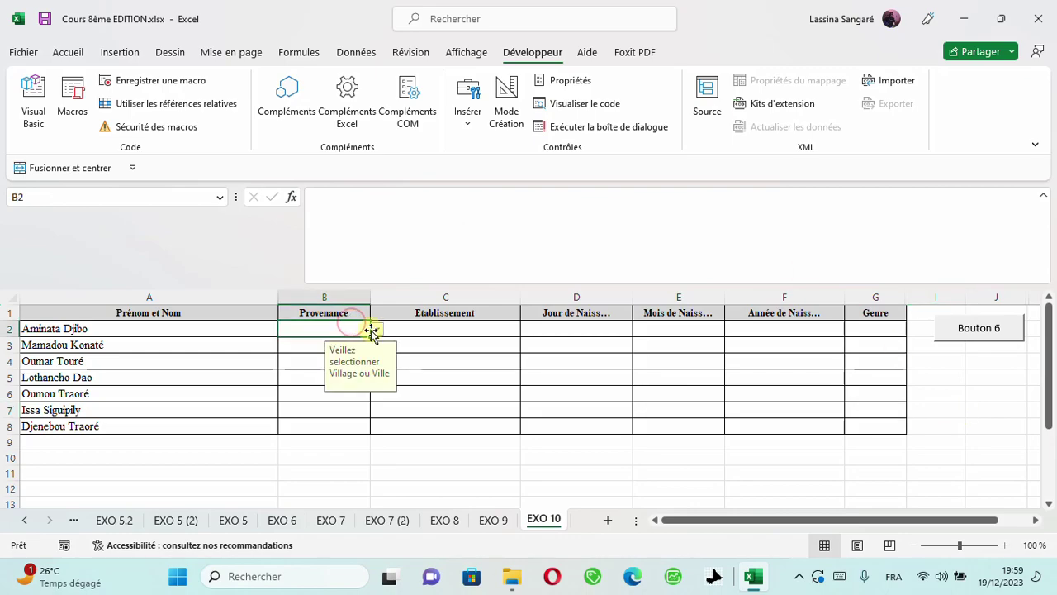
pyautogui.click(377, 329)
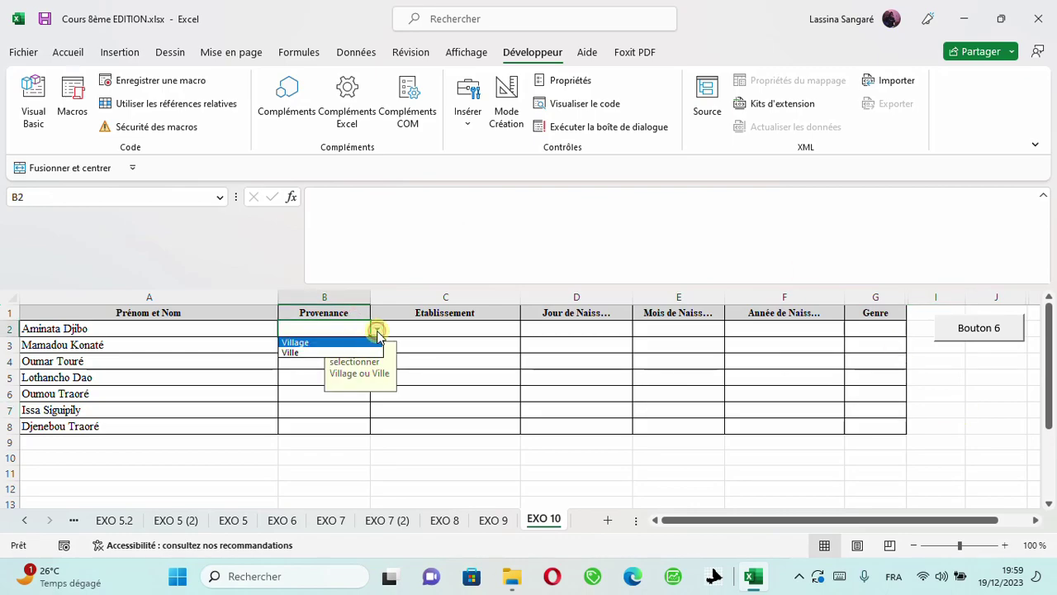
pyautogui.click(327, 342)
pyautogui.click(437, 328)
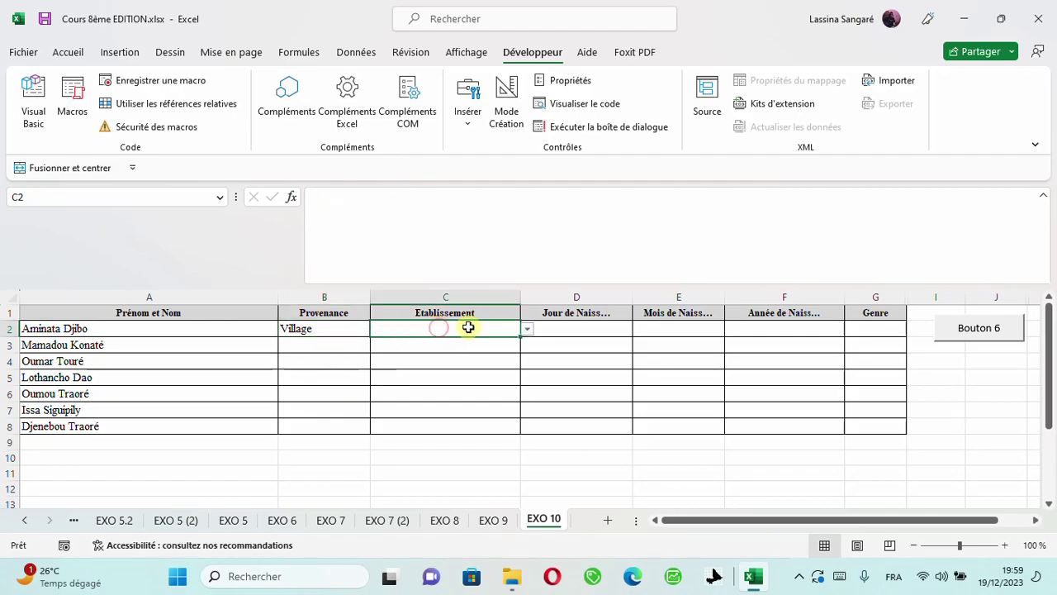
pyautogui.click(526, 329)
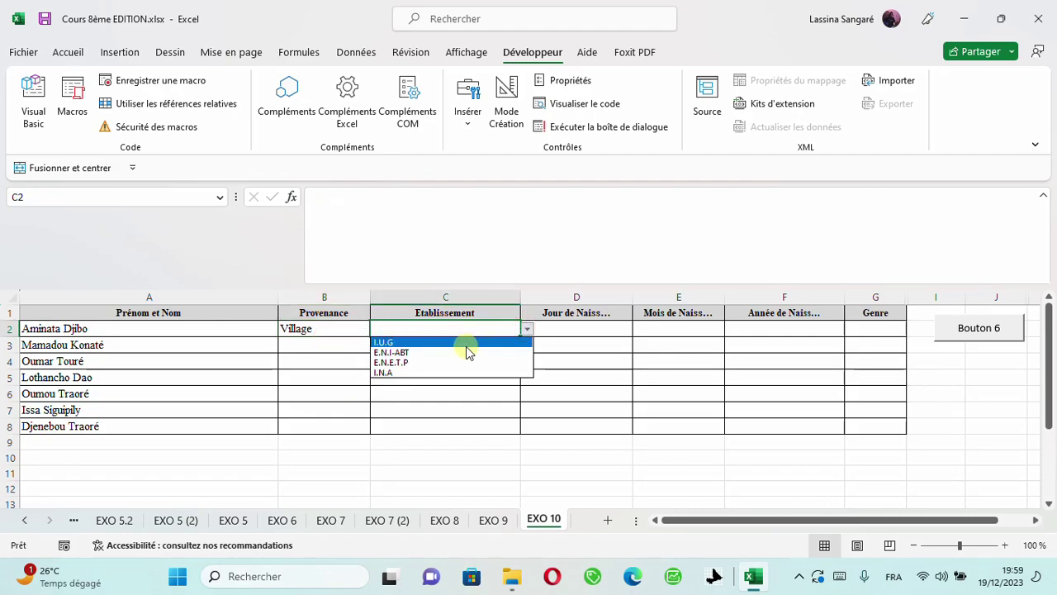
pyautogui.click(467, 353)
# Step: Fill in the first student's birth day, month and year in row 2, and set Genre to F
pyautogui.click(573, 329)
pyautogui.write('6')
pyautogui.press('Tab')
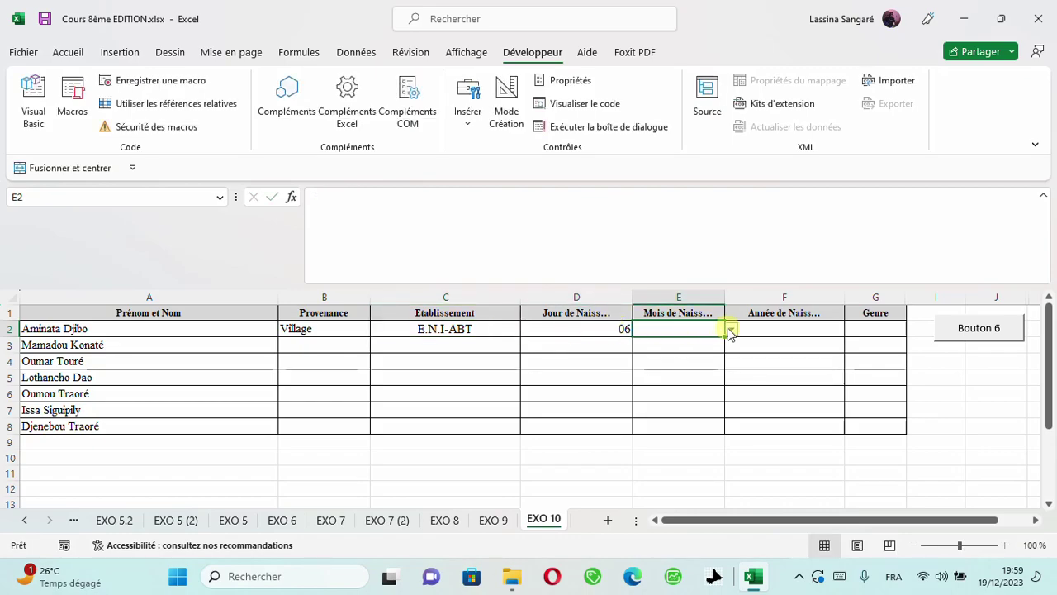
pyautogui.click(730, 330)
pyautogui.click(676, 368)
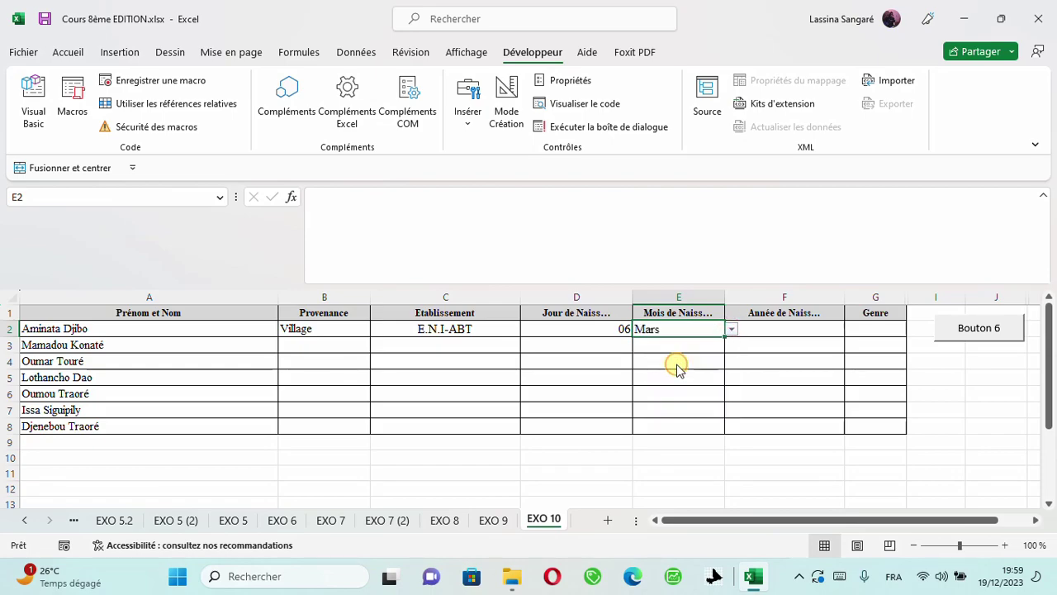
pyautogui.press('Tab')
pyautogui.write('20000')
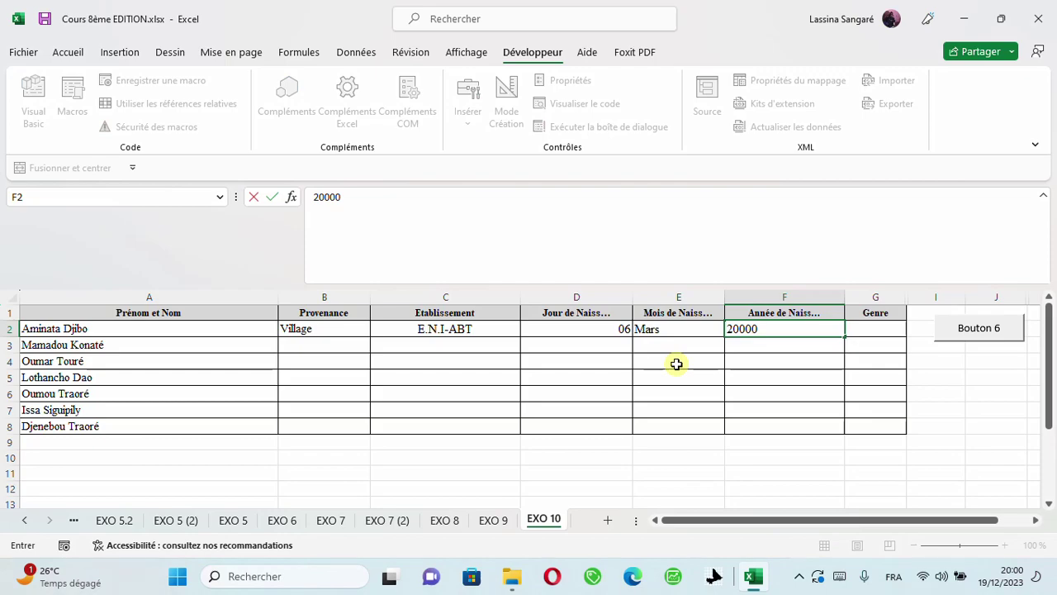
pyautogui.press('BackSpace')
pyautogui.press('Tab')
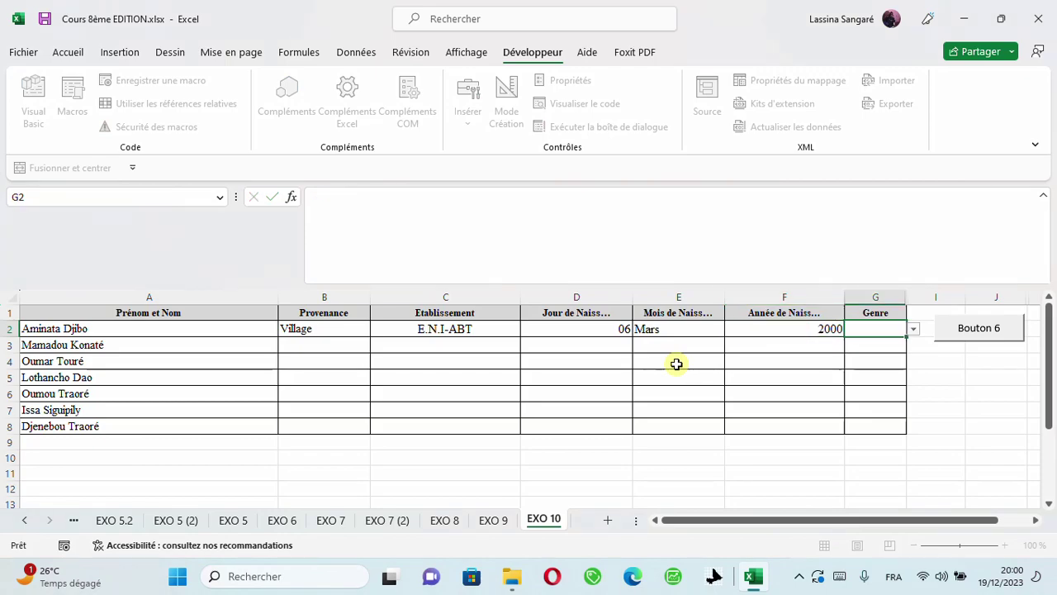
pyautogui.click(915, 329)
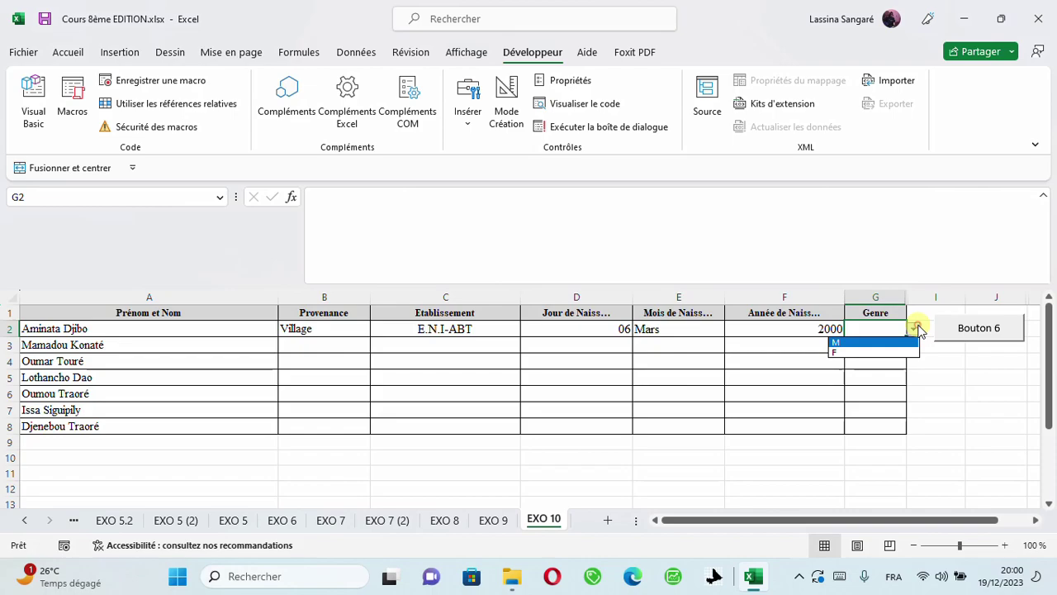
pyautogui.click(849, 353)
# Step: Run the EFFACER macro with the sheet button to clear the student entries
pyautogui.click(609, 364)
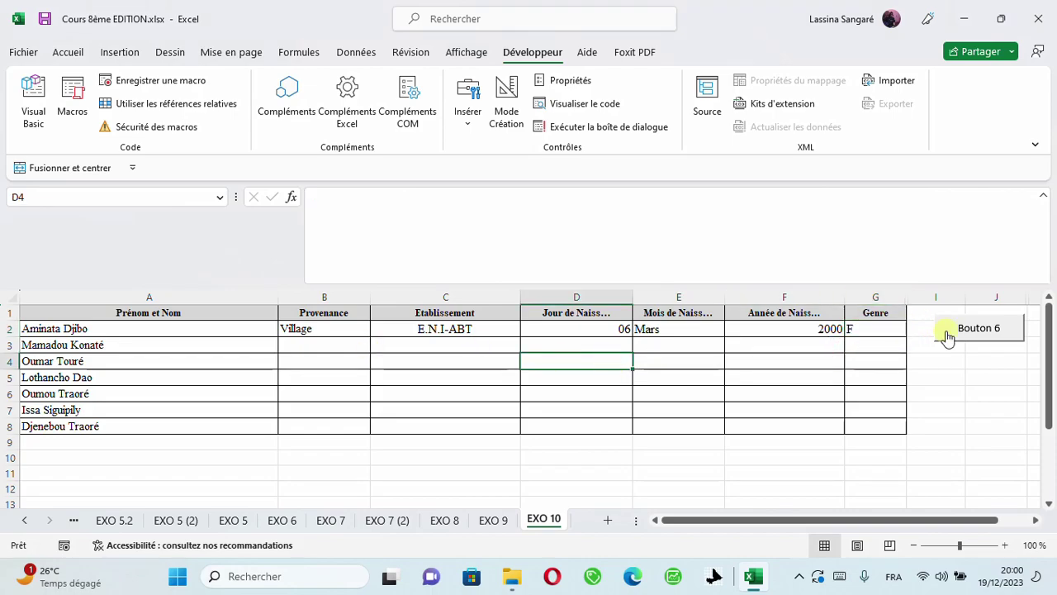
pyautogui.click(977, 339)
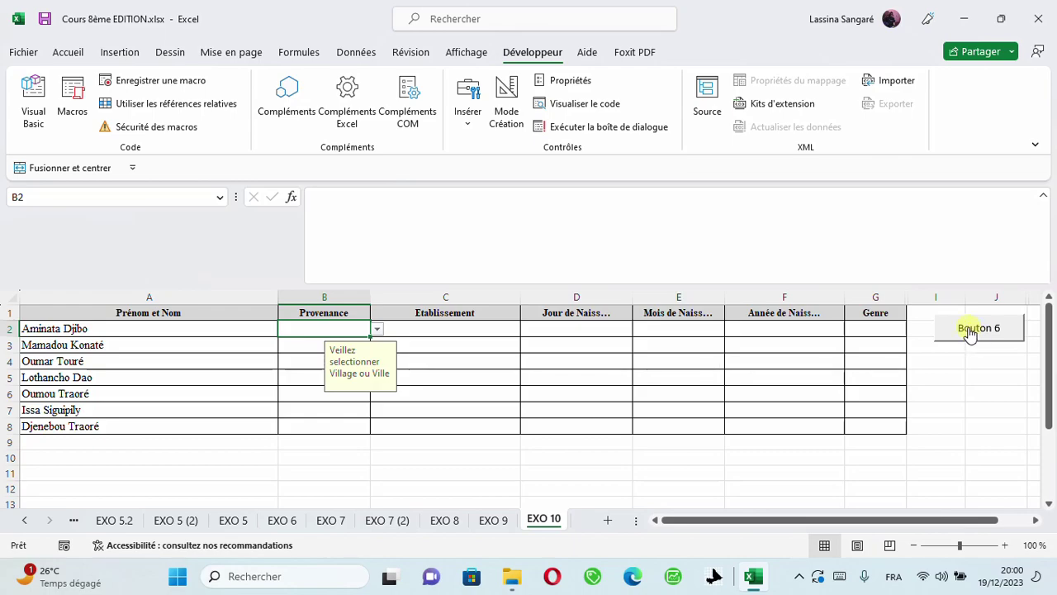
pyautogui.click(971, 333)
# Step: Replace the macro button's label with EFFACER
pyautogui.rightClick(969, 330)
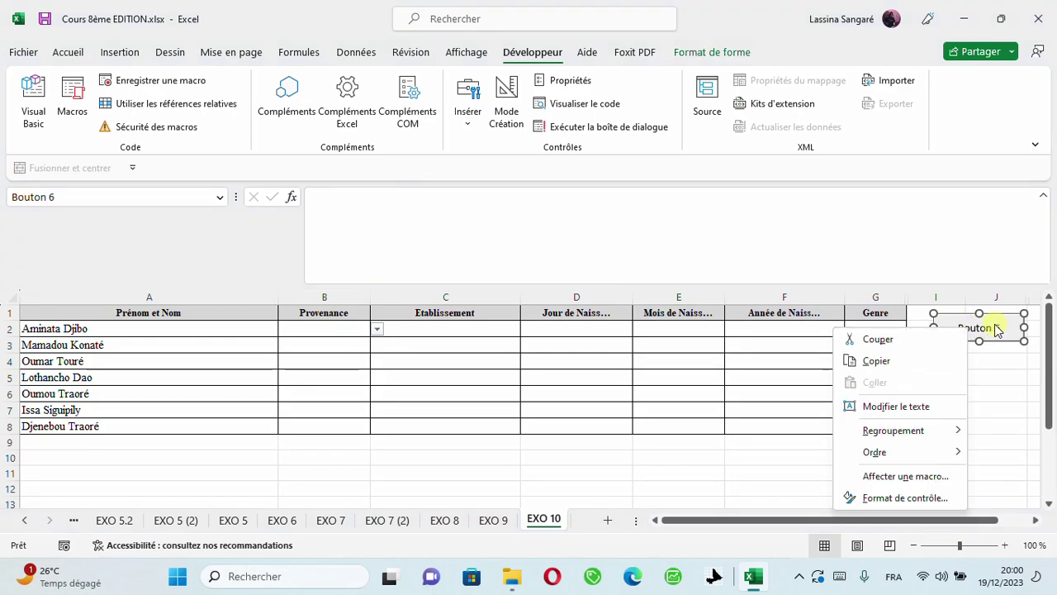
pyautogui.click(996, 329)
pyautogui.click(993, 325)
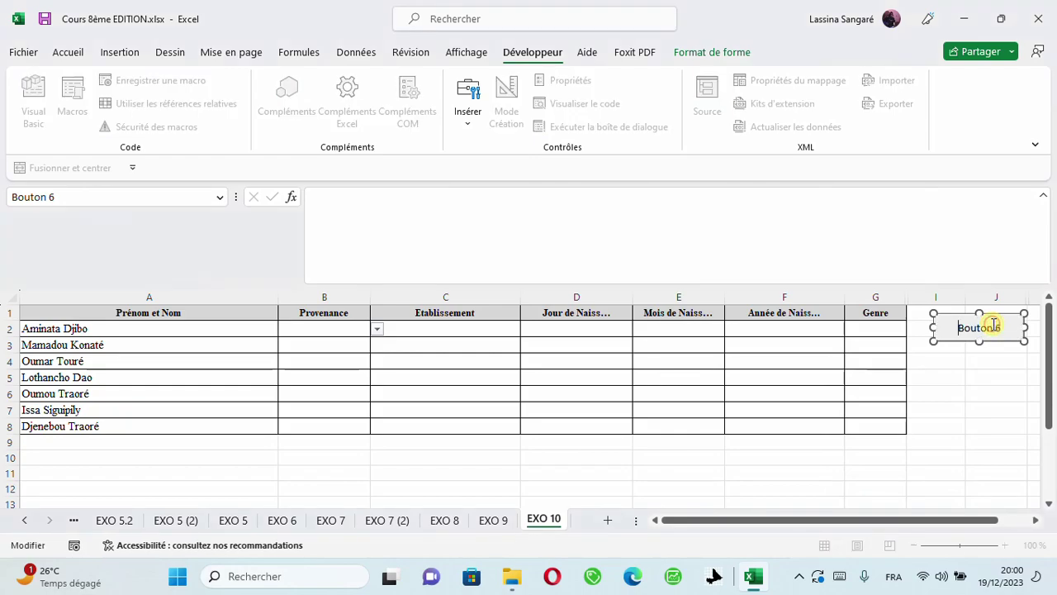
pyautogui.press('Delete')
pyautogui.press('Delete')
pyautogui.press('Delete')
pyautogui.press('Delete')
pyautogui.press('Delete')
pyautogui.press('Delete')
pyautogui.press('Delete')
pyautogui.press('Delete')
pyautogui.write('EFFACER')
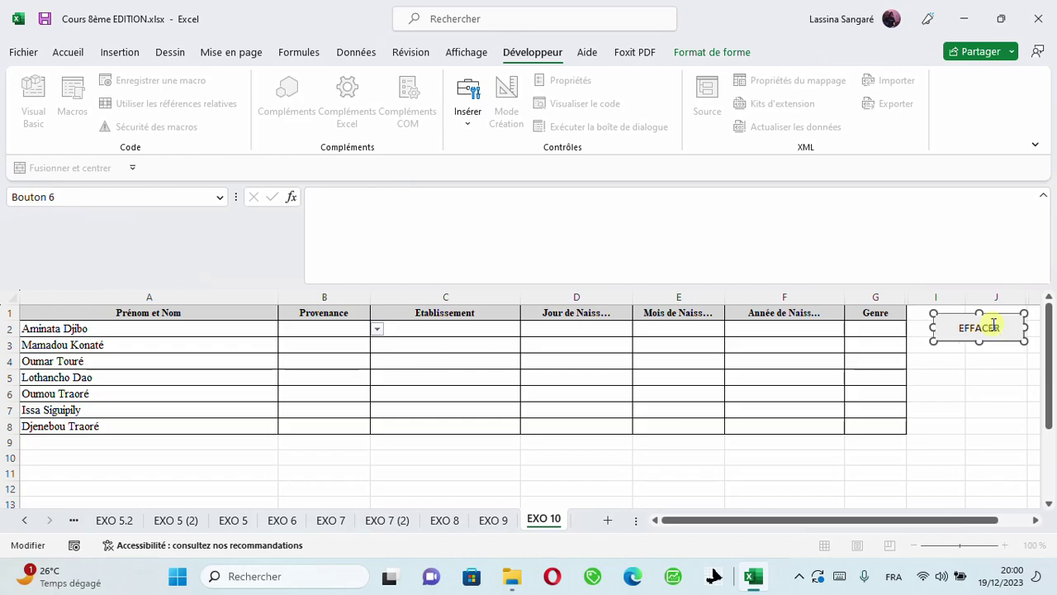
pyautogui.click(986, 373)
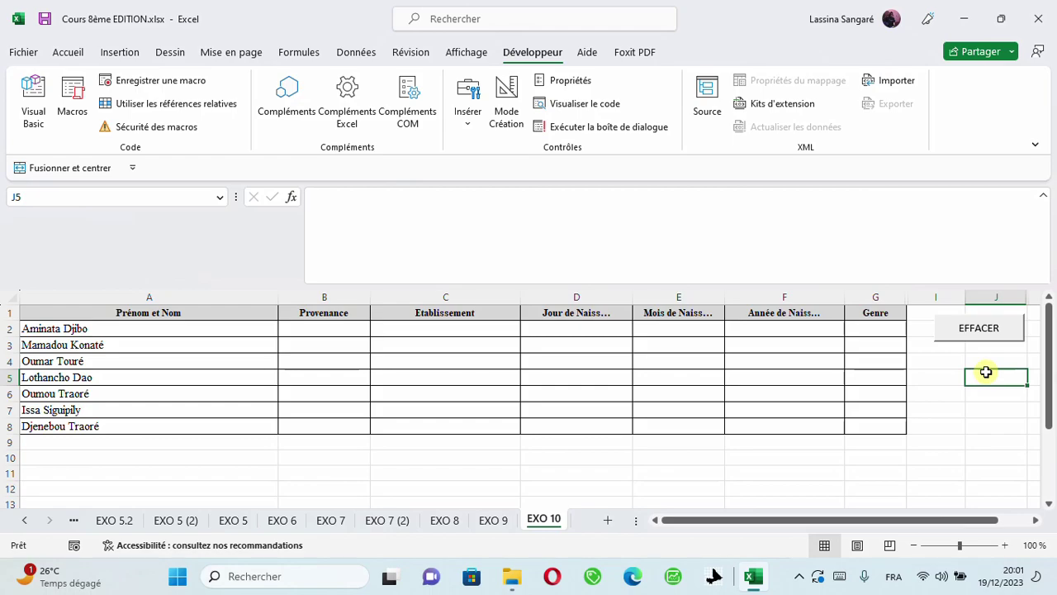
pyautogui.rightClick(985, 330)
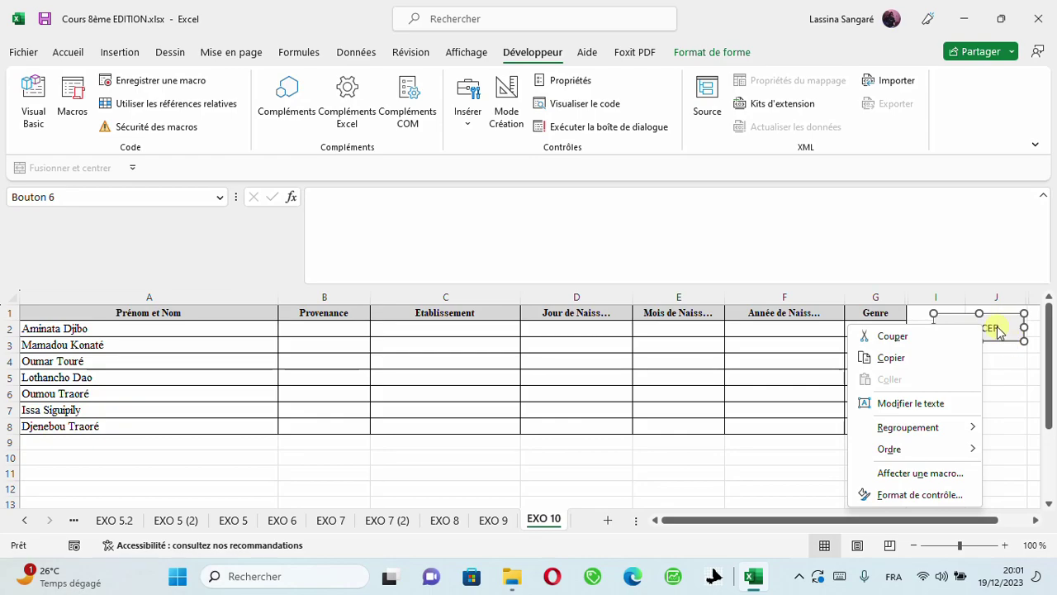
pyautogui.click(998, 328)
pyautogui.click(998, 327)
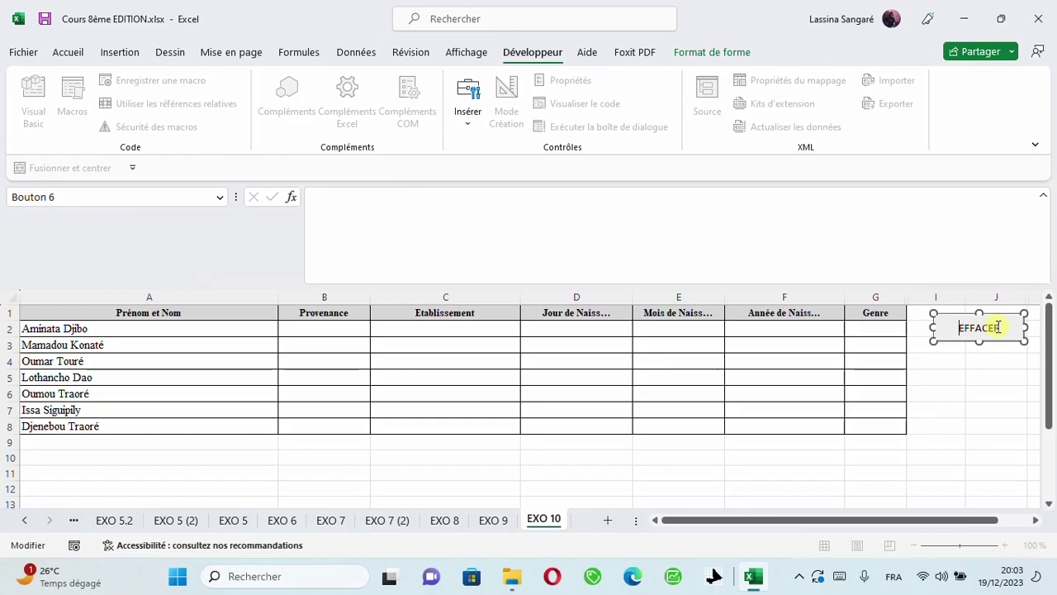
pyautogui.click(972, 391)
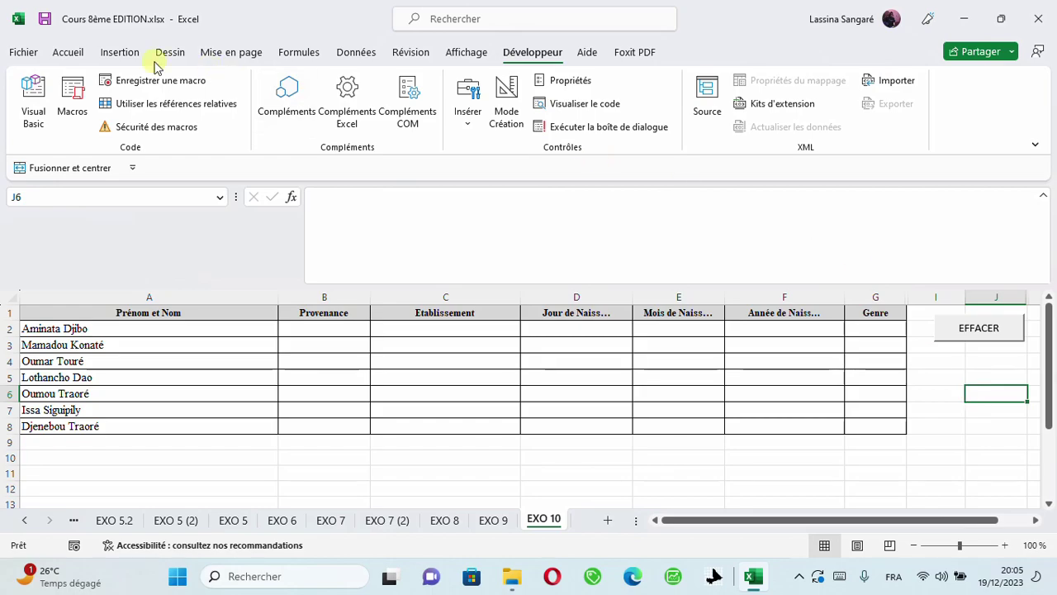
# Step: Open the code of the macro assigned to the EFFACER button and examine its ClearContents and final Range selection lines
pyautogui.click(70, 49)
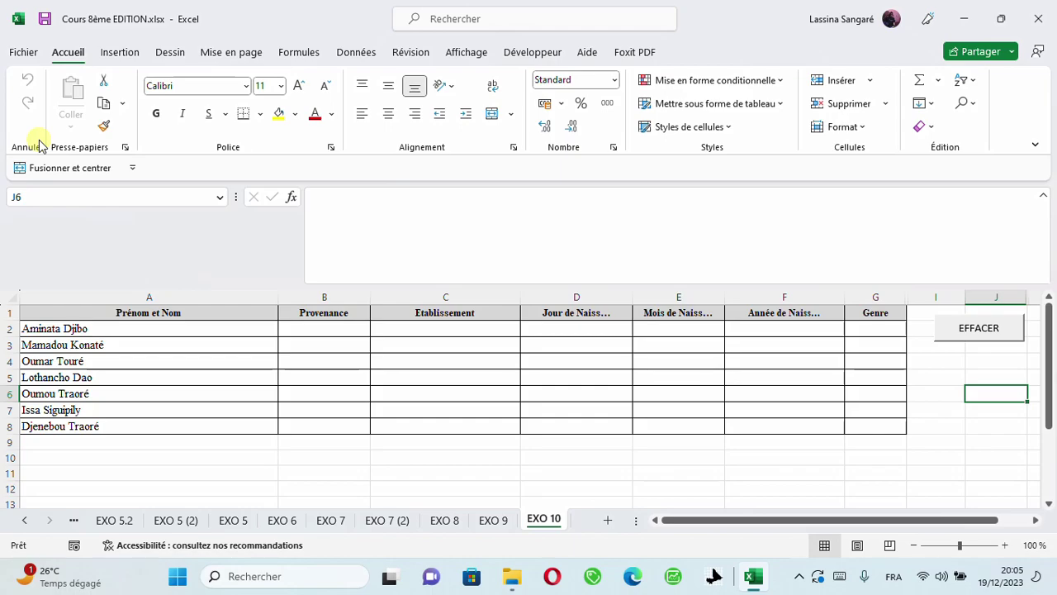
pyautogui.rightClick(966, 332)
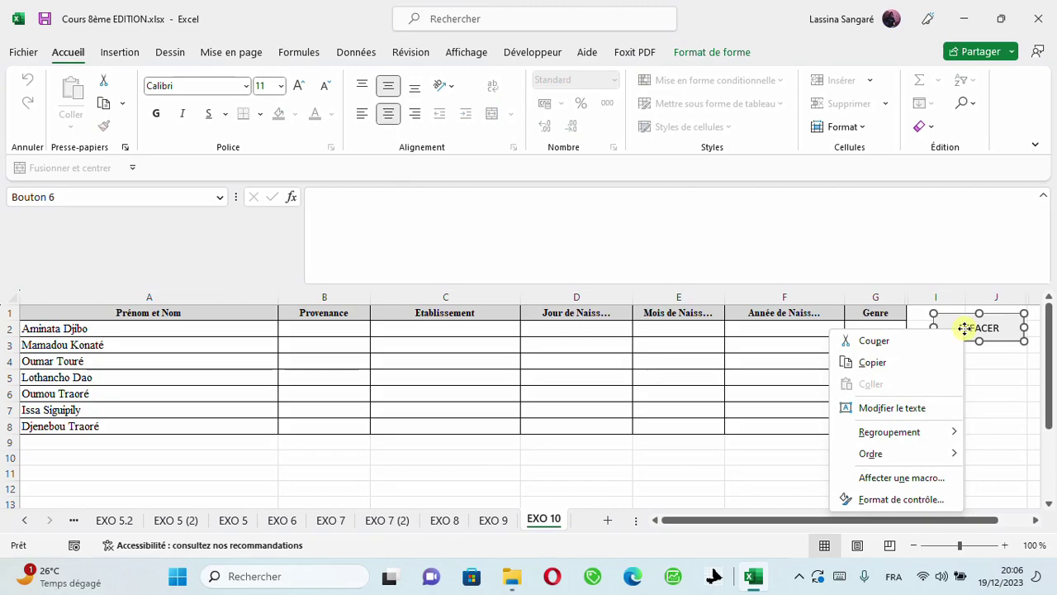
pyautogui.click(900, 479)
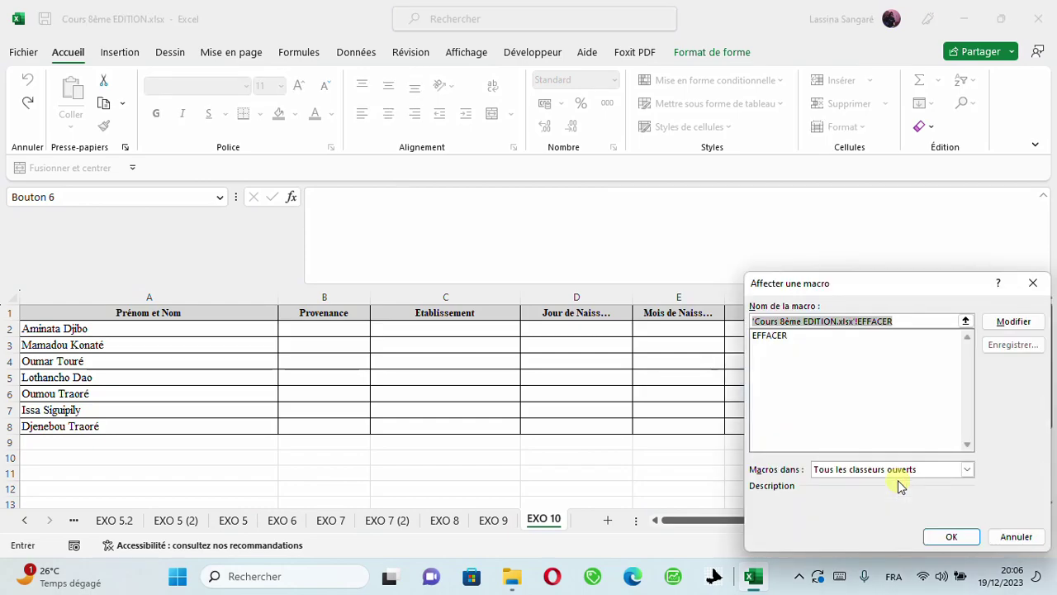
pyautogui.click(1019, 323)
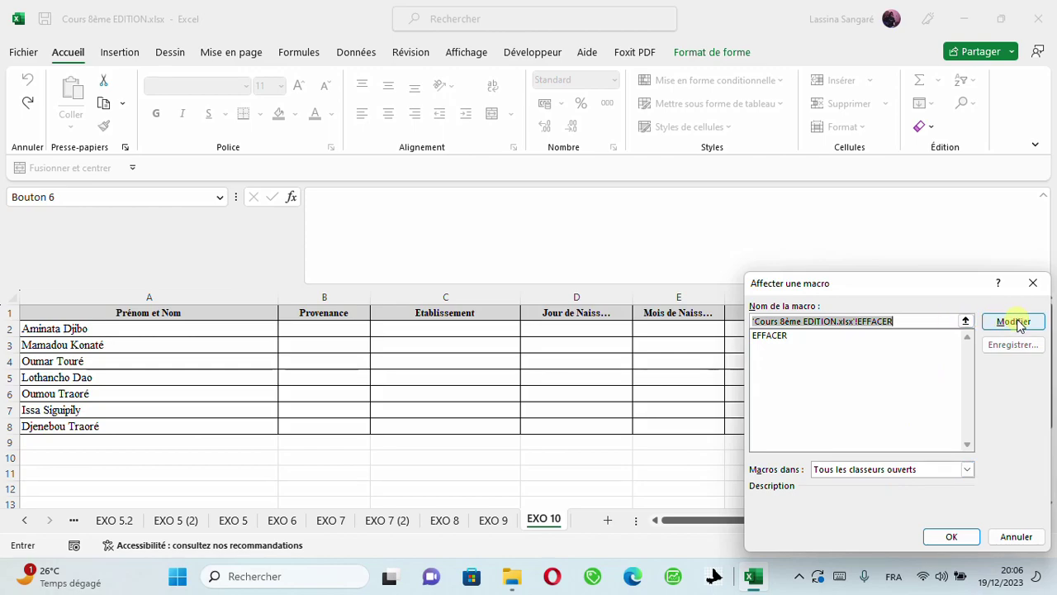
pyautogui.click(1019, 323)
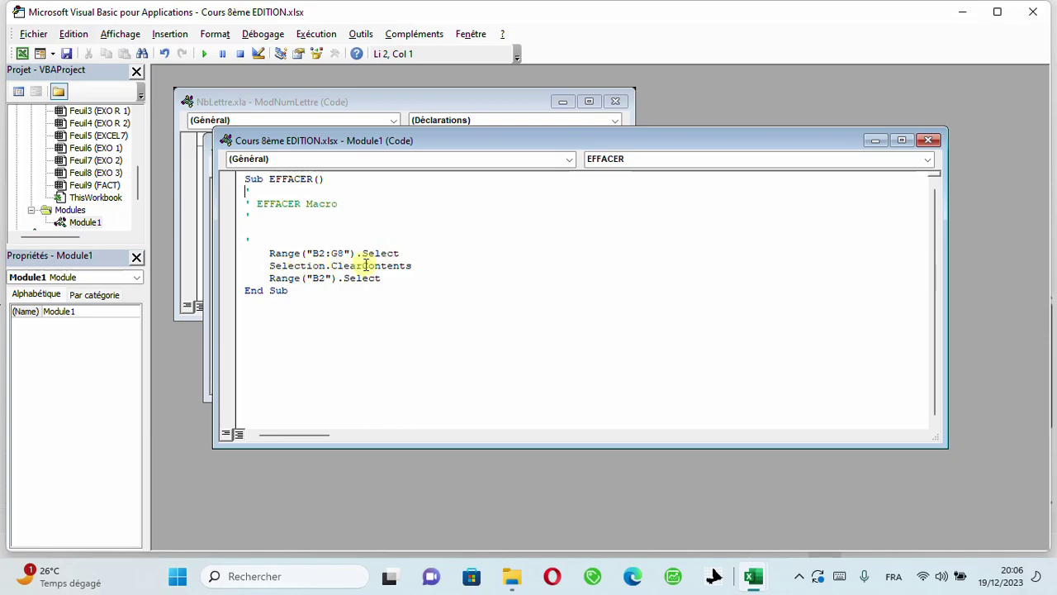
pyautogui.moveTo(412, 265); pyautogui.dragTo(333, 261)
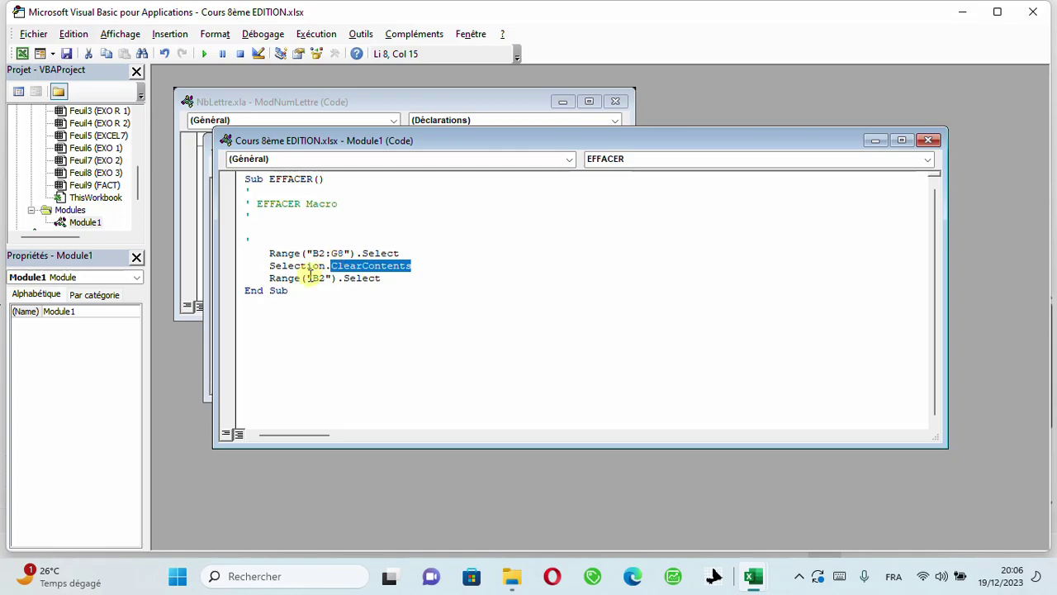
pyautogui.click(339, 278)
pyautogui.click(320, 278)
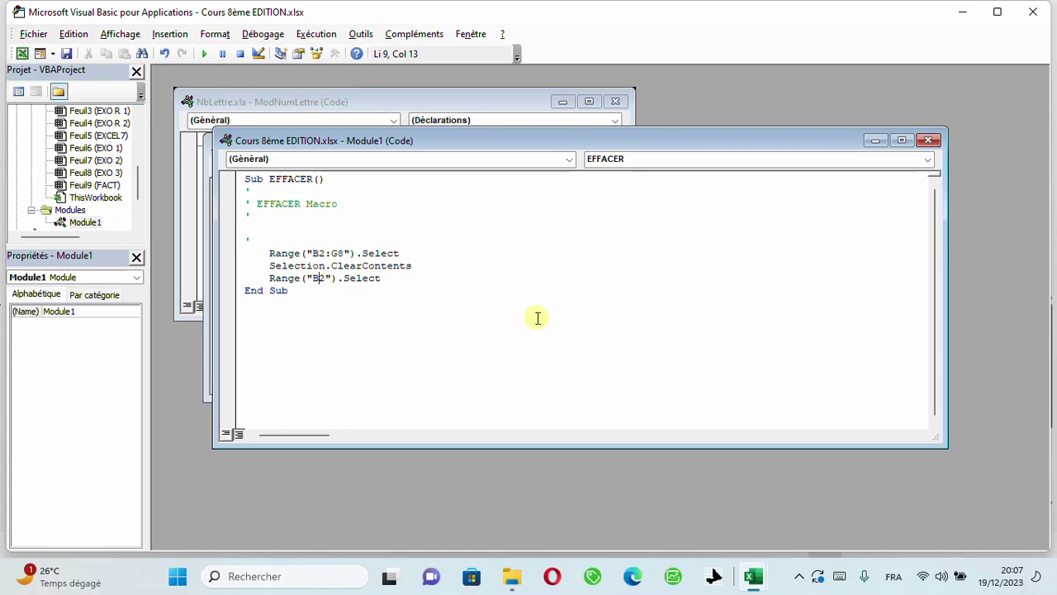
# Step: Close the Module1 and NbLettre.xla code windows, exit the Visual Basic editor, and deselect the EFFACER button on the sheet
pyautogui.click(931, 144)
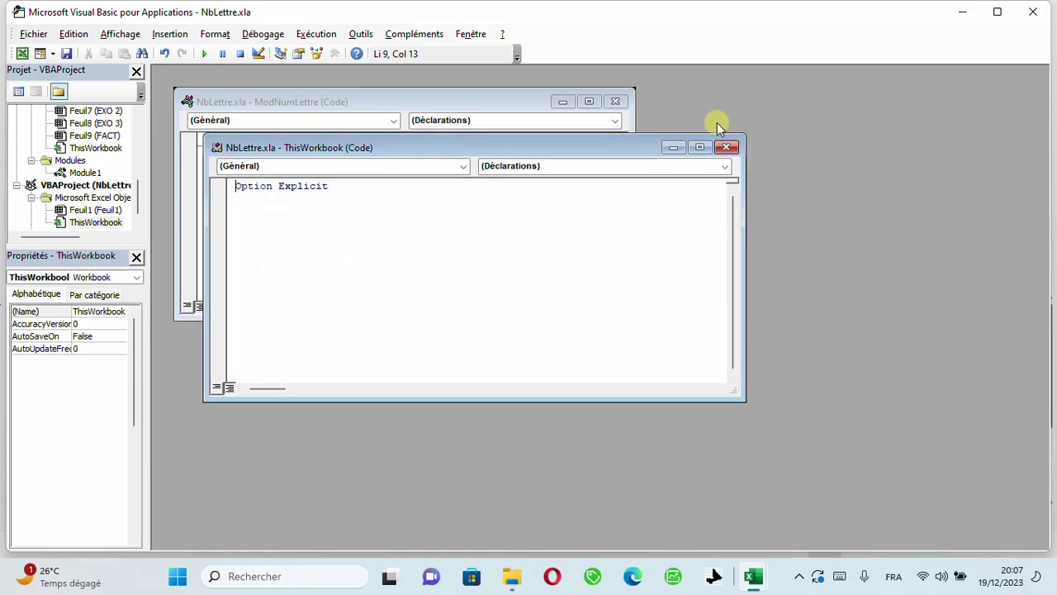
pyautogui.click(727, 146)
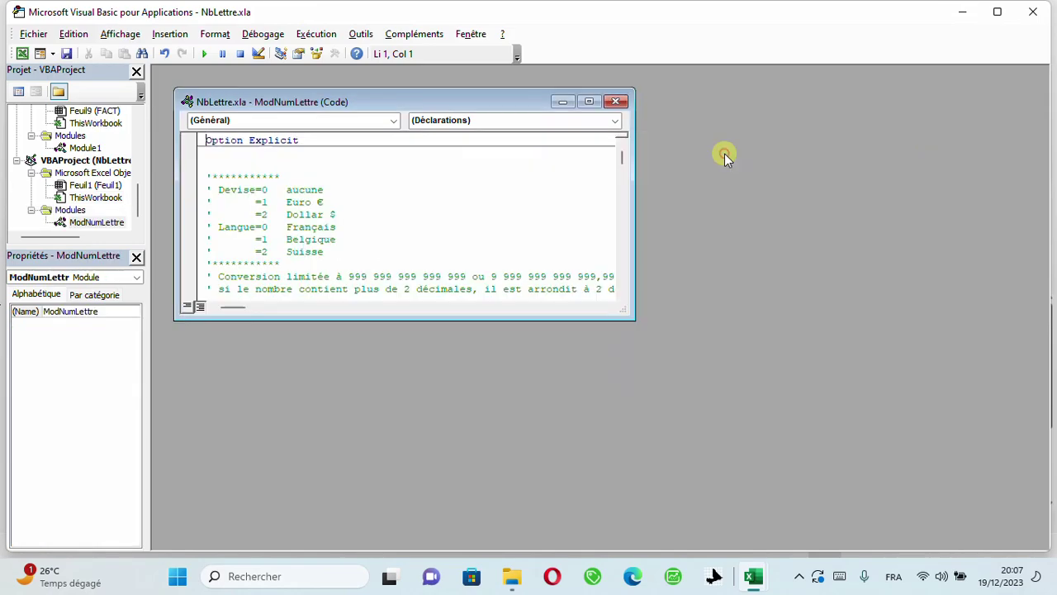
pyautogui.click(613, 100)
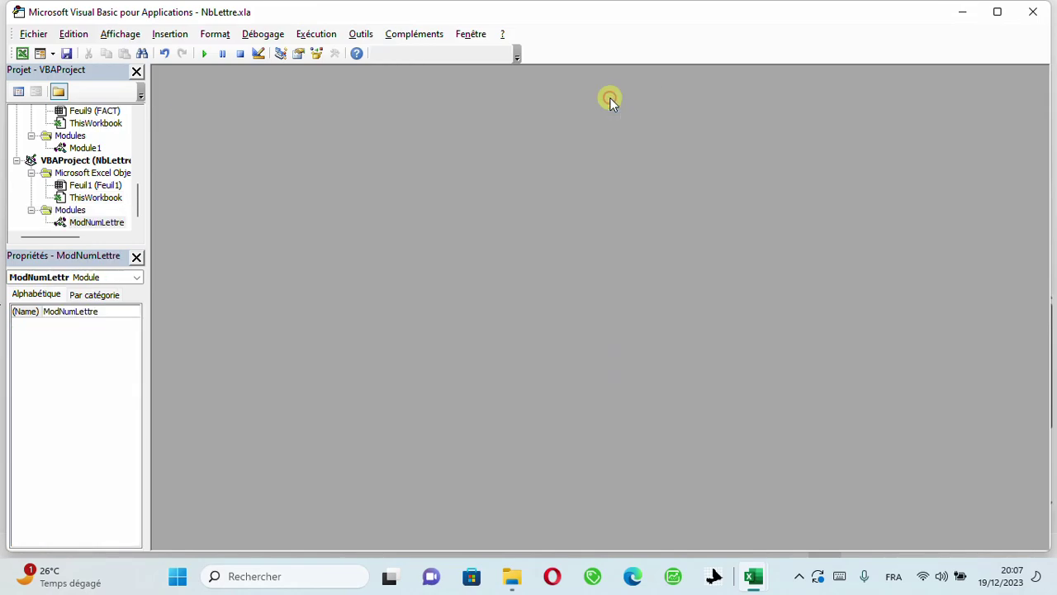
pyautogui.click(1032, 12)
pyautogui.hotkey('alt', 'F11')
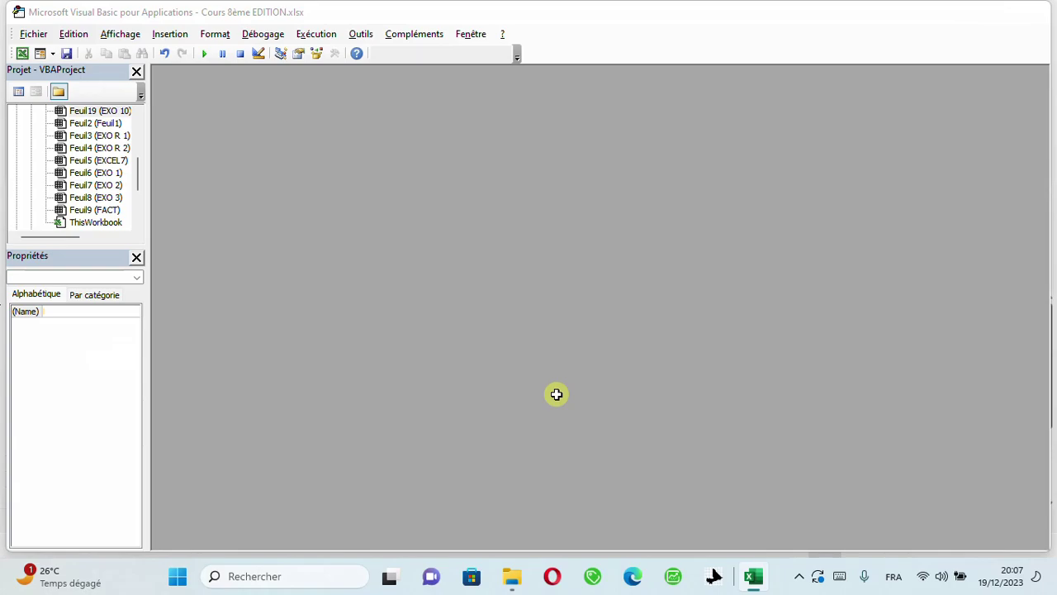
pyautogui.click(1042, 9)
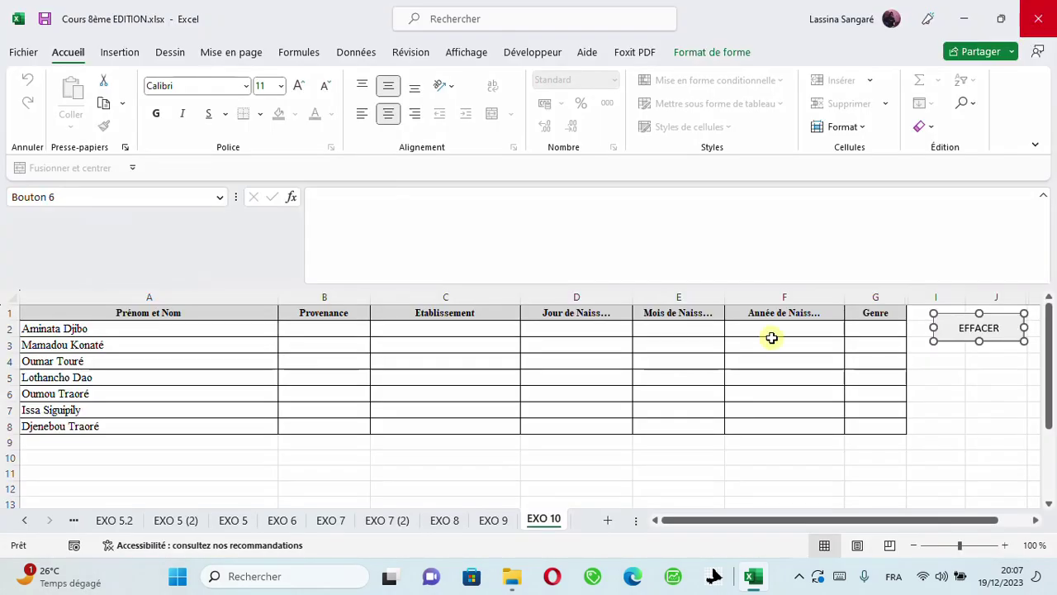
pyautogui.click(928, 371)
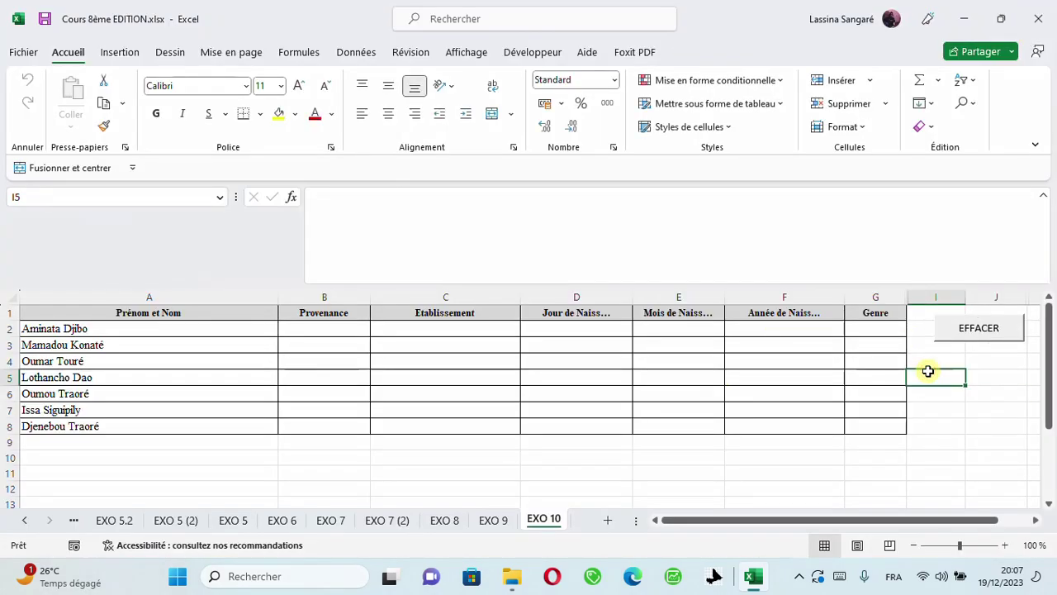
pyautogui.click(979, 376)
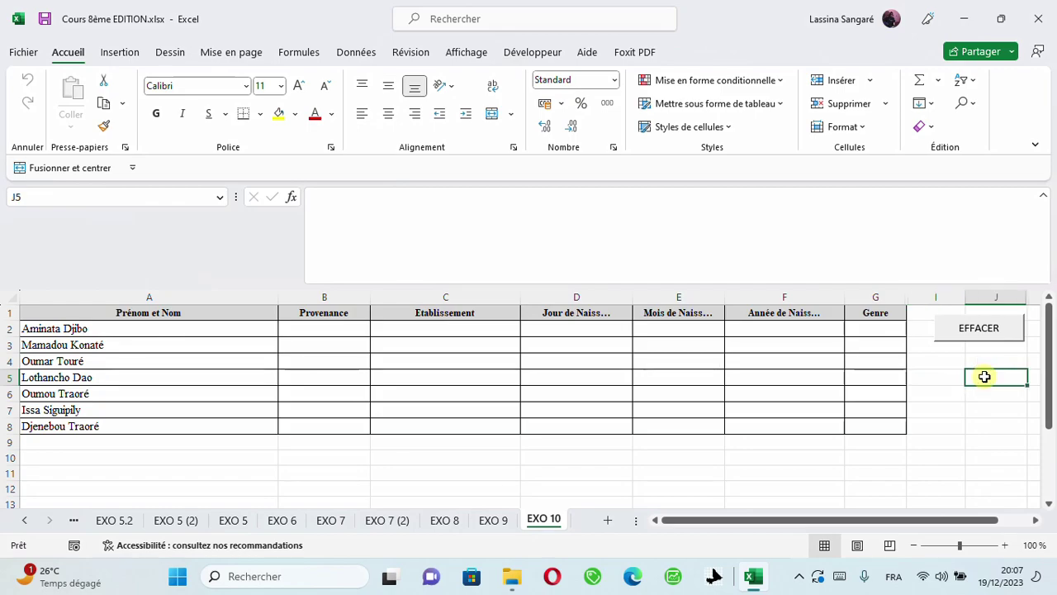